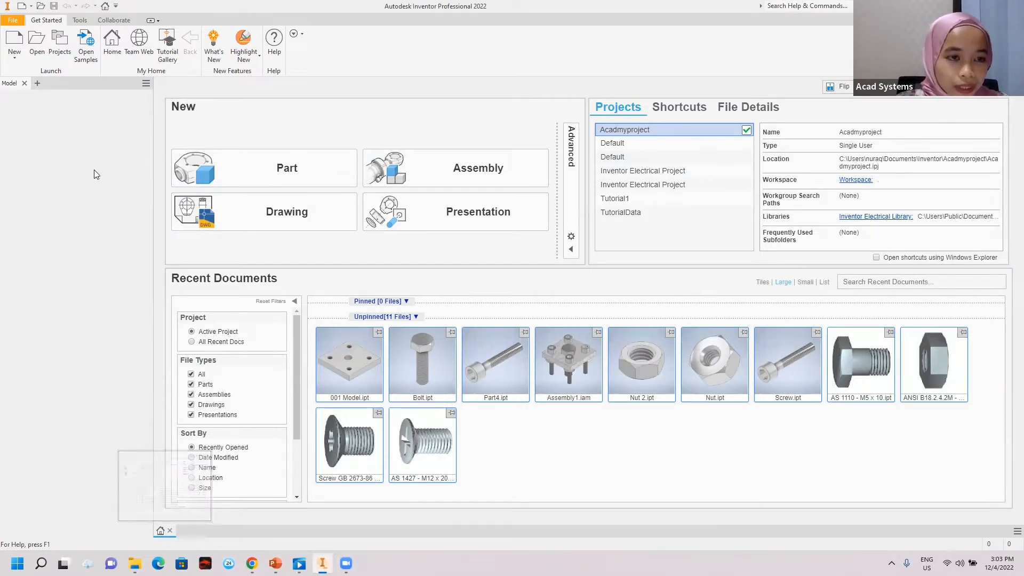
# Step: Try to create a content library named Library001 in the library configuration of the Acadmyproject project
pyautogui.click(62, 50)
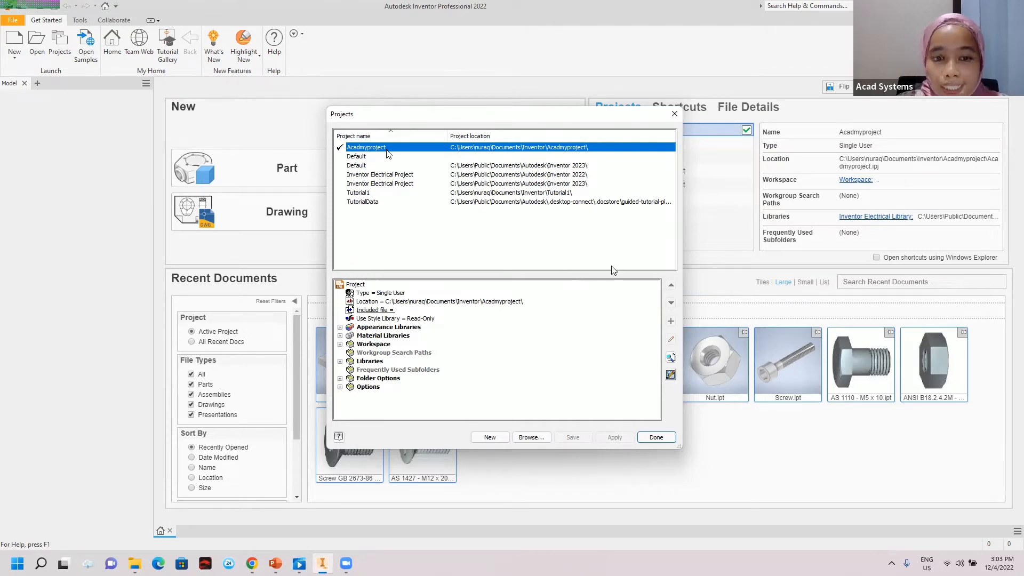
pyautogui.click(670, 375)
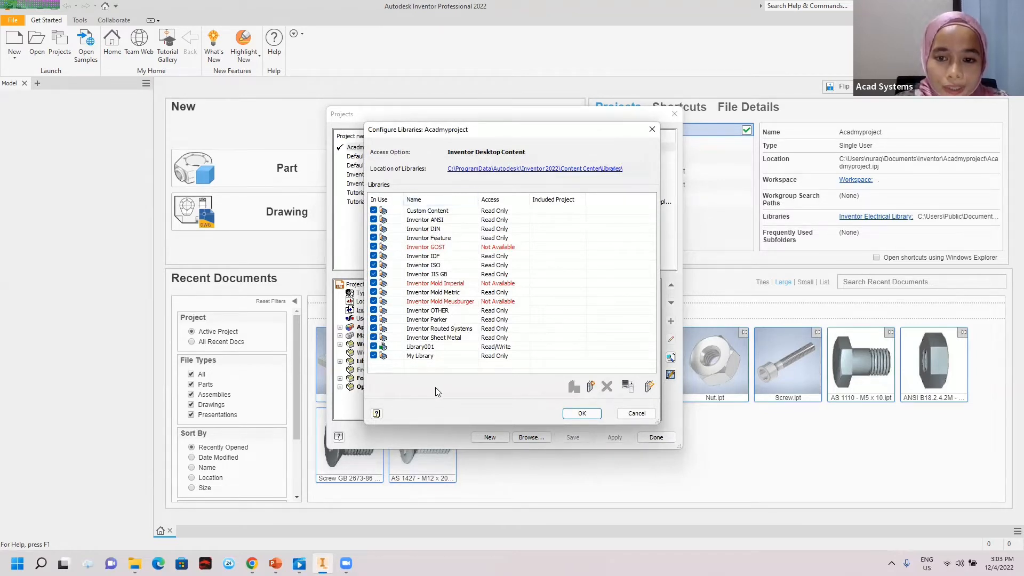
pyautogui.click(591, 387)
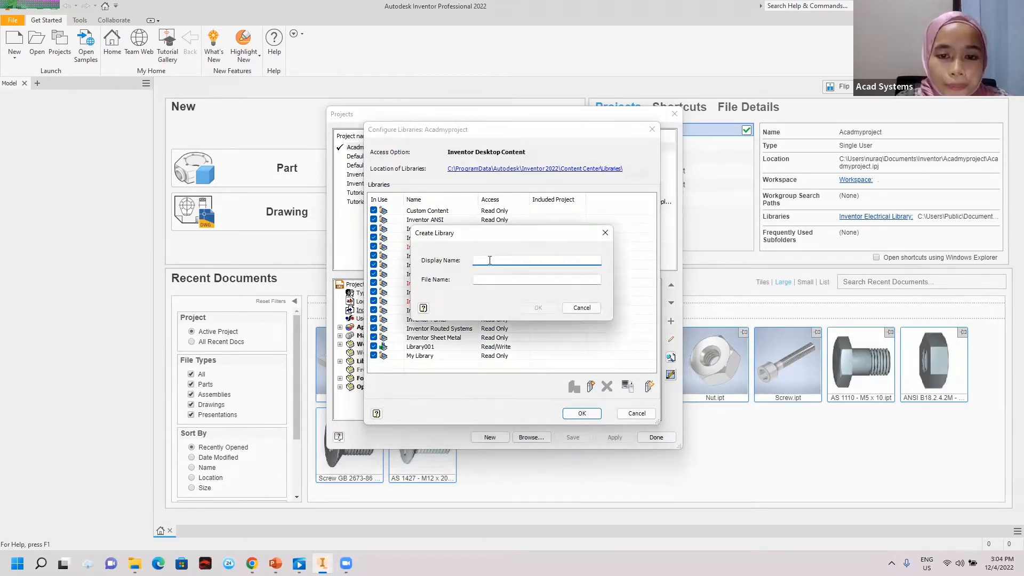
pyautogui.write('L')
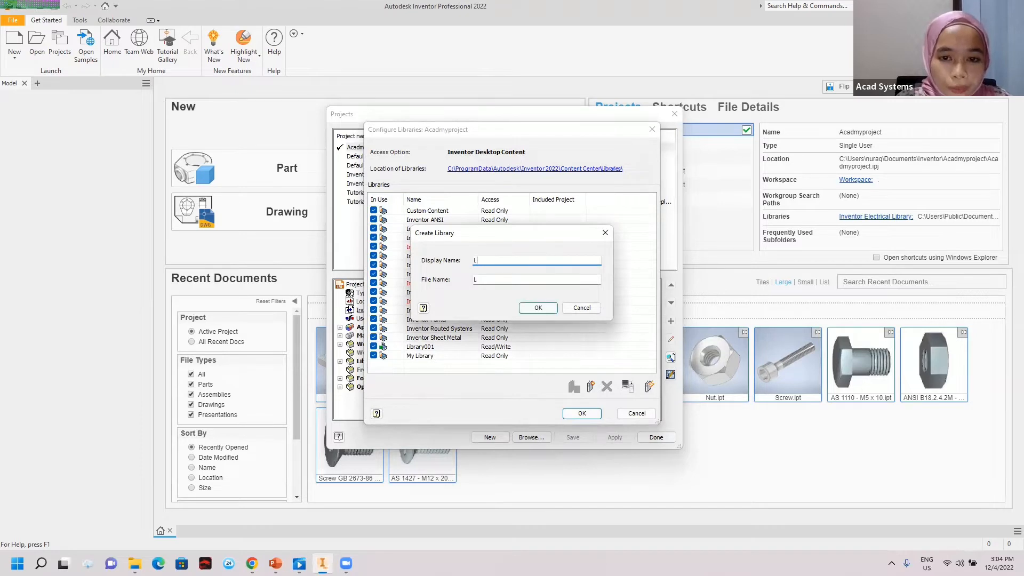
pyautogui.write('ibrary001')
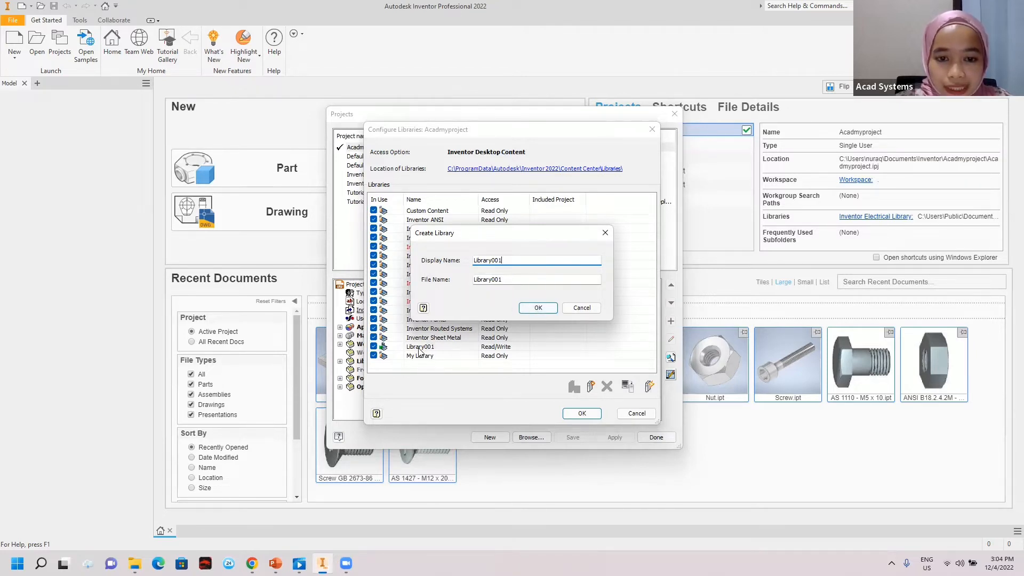
pyautogui.click(567, 311)
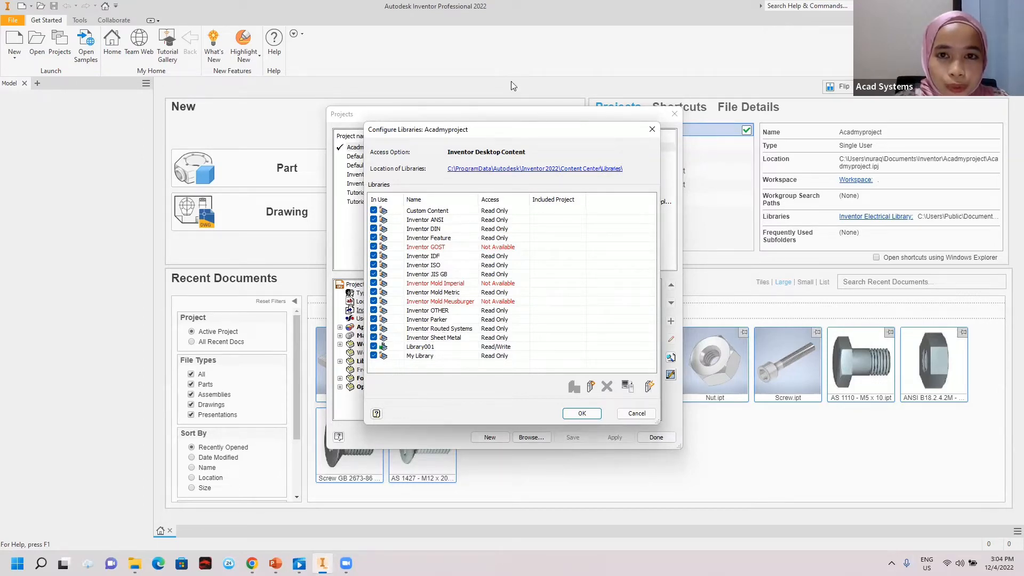
# Step: Keep all listed content libraries in use for Acadmyproject, accept the library configuration and close the project settings
pyautogui.click(373, 210)
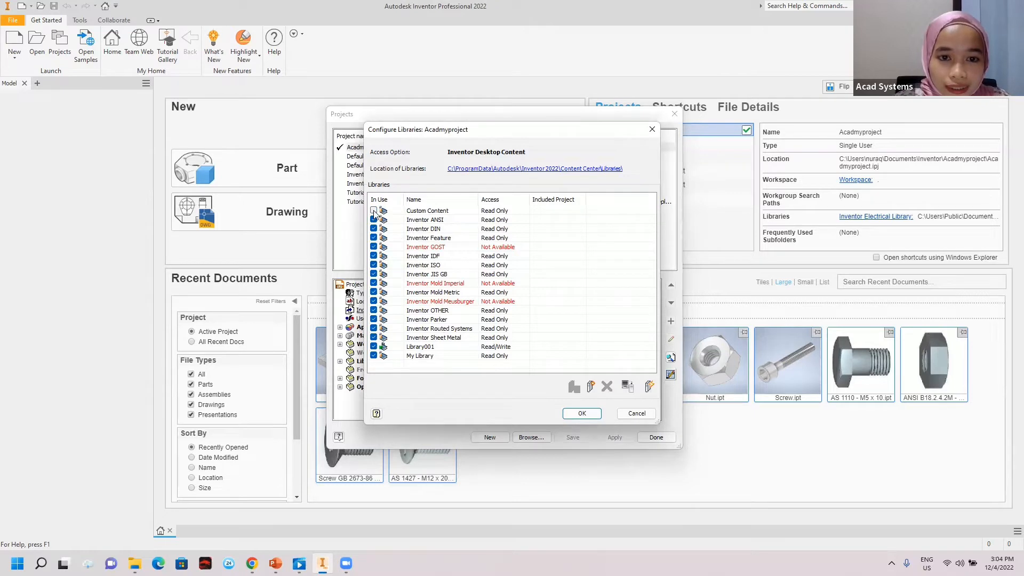
pyautogui.click(374, 210)
pyautogui.click(373, 220)
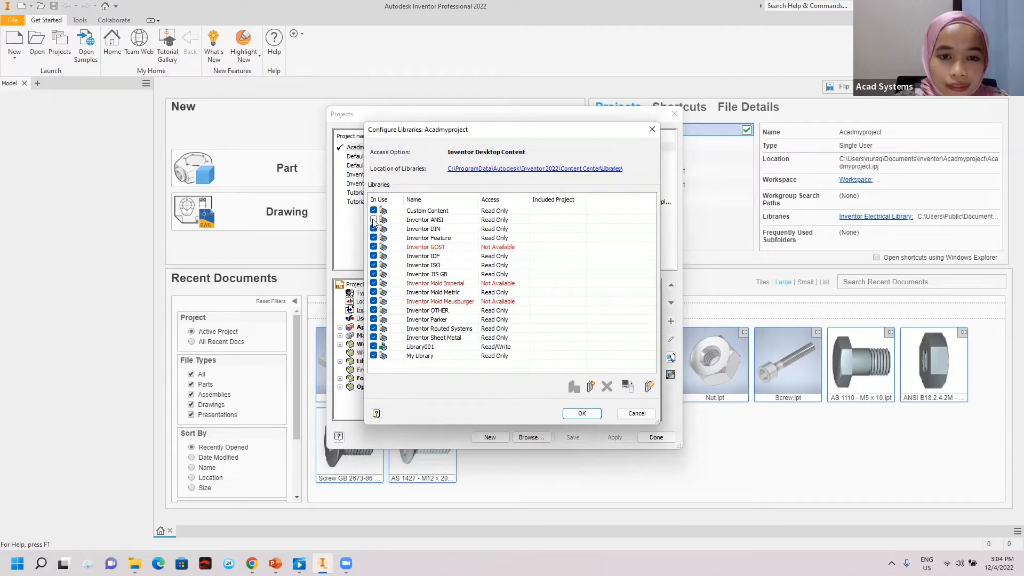
pyautogui.click(373, 219)
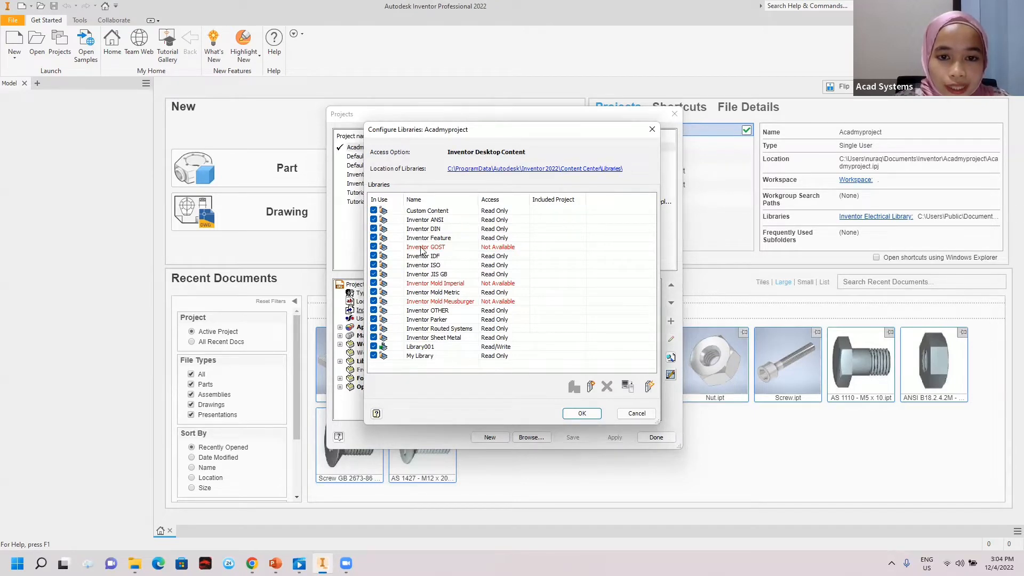
pyautogui.click(373, 247)
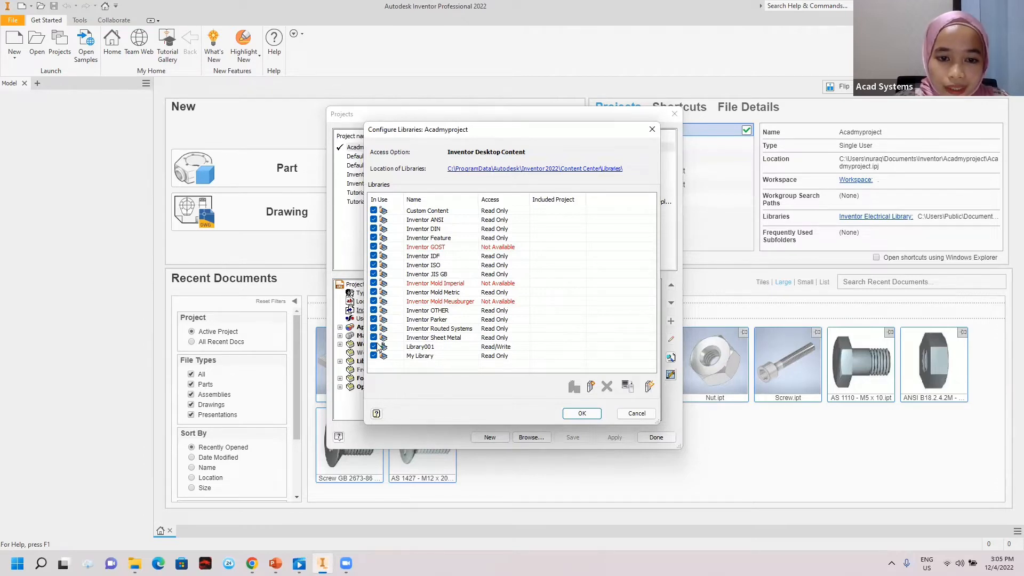
pyautogui.click(583, 413)
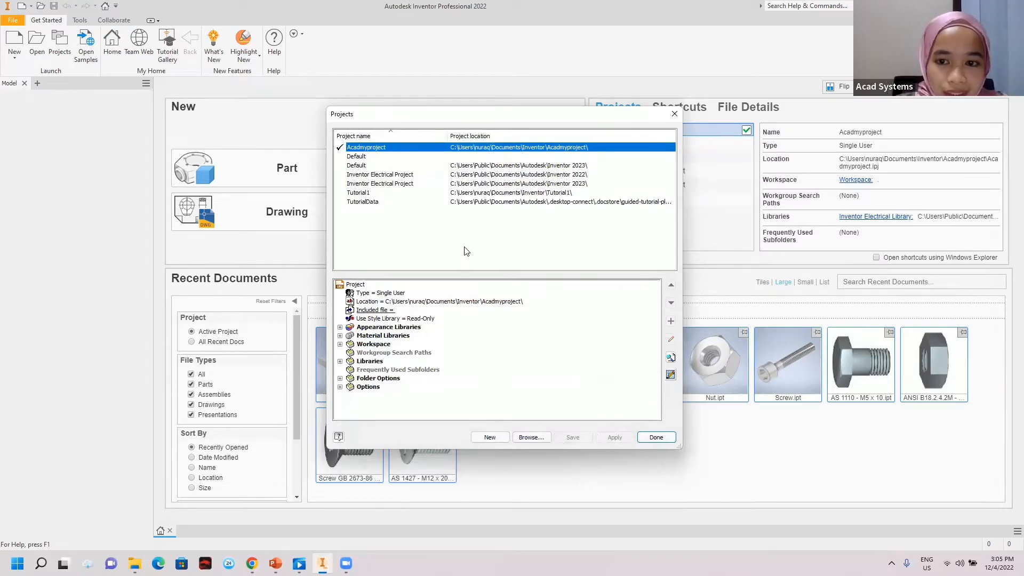
pyautogui.click(651, 436)
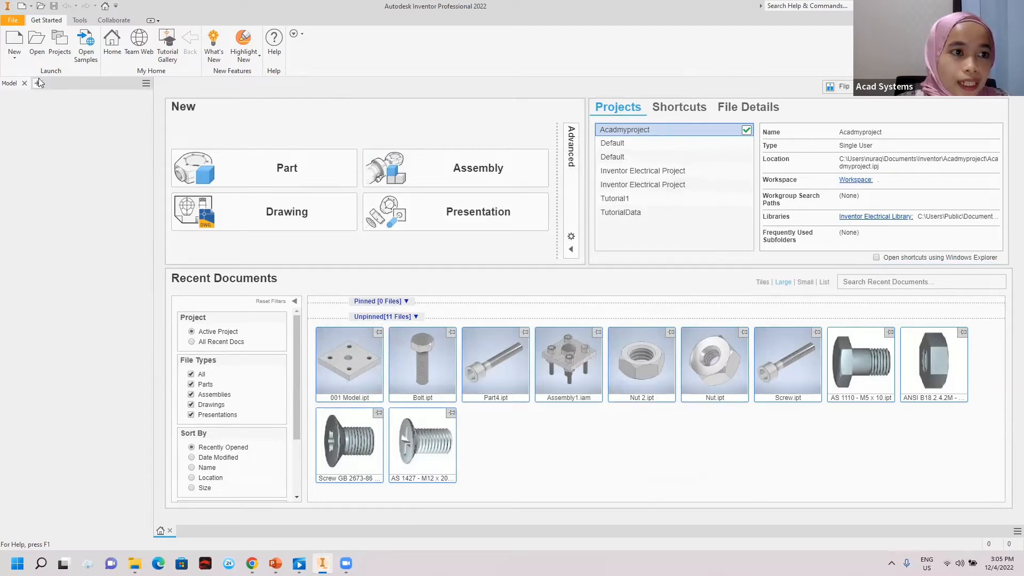
# Step: Create a new part from the metric Standard (mm).ipt template
pyautogui.click(16, 39)
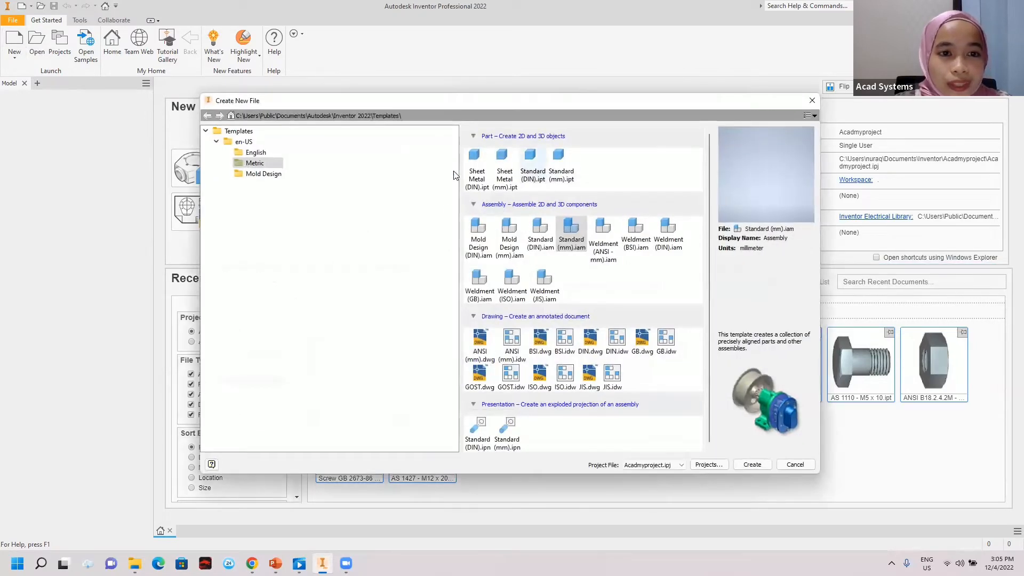
pyautogui.click(271, 164)
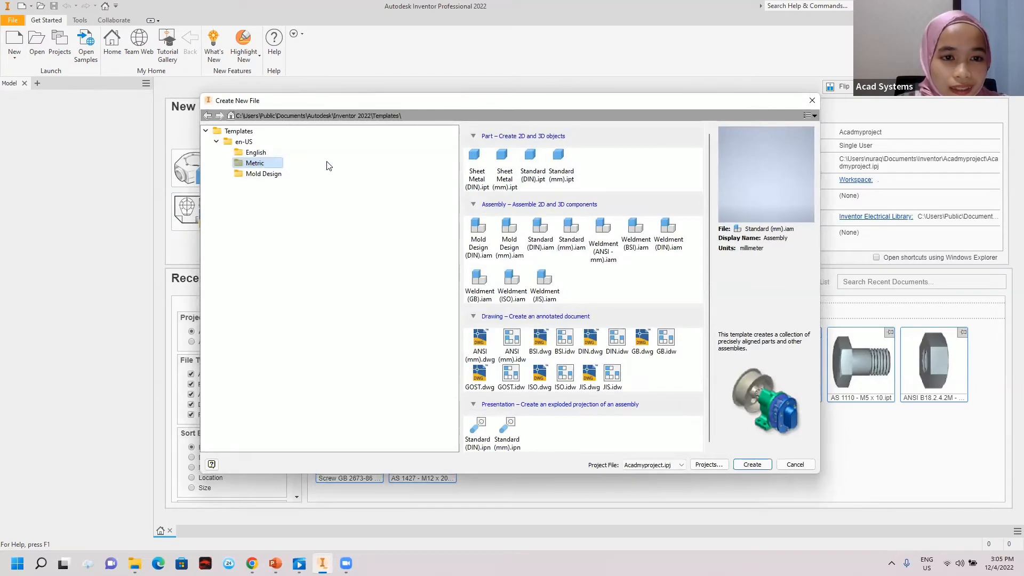
pyautogui.click(561, 165)
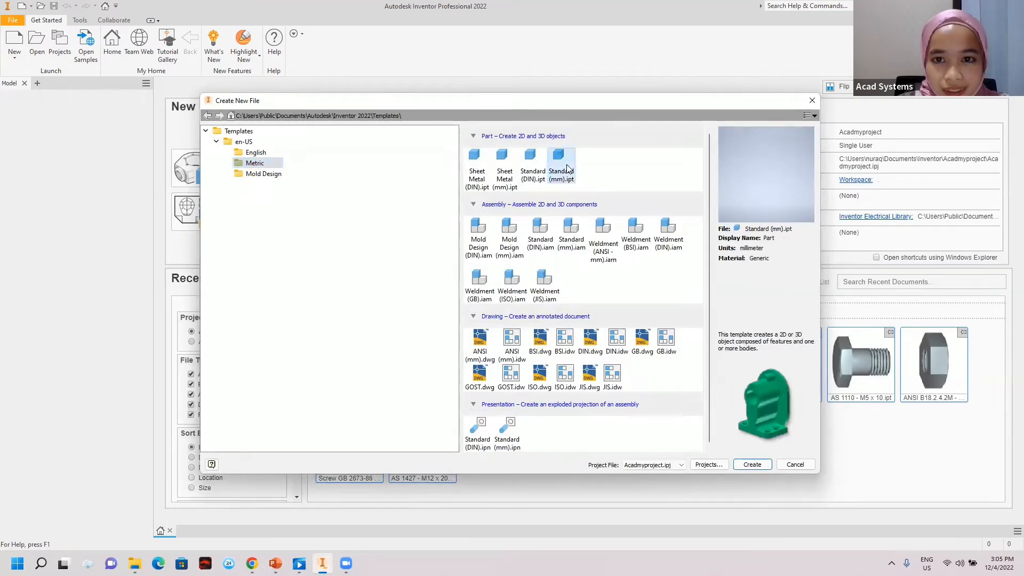
pyautogui.doubleClick(567, 169)
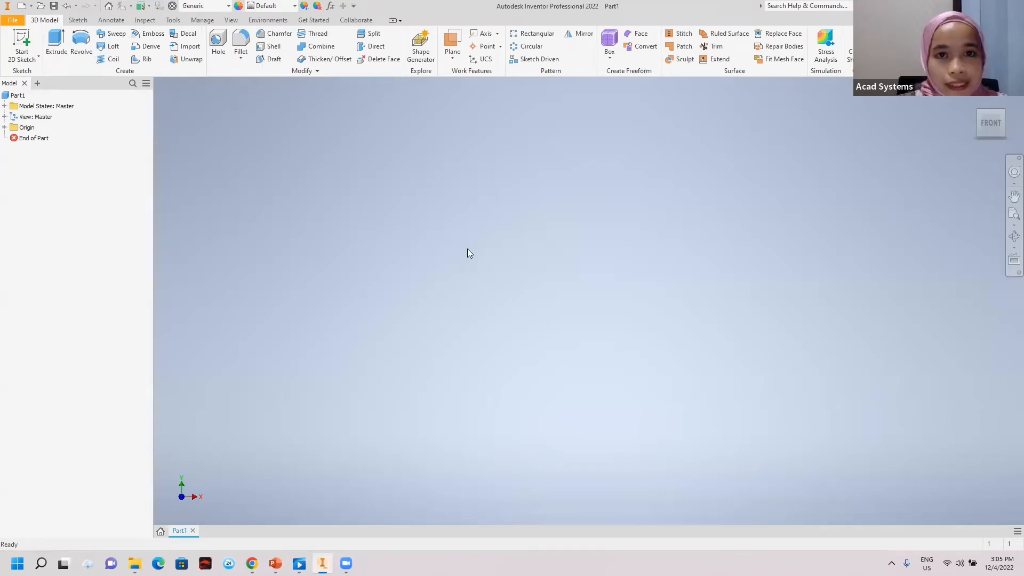
# Step: Sketch a 12 mm diameter circle centred on the origin on the XY plane and finish the sketch
pyautogui.click(23, 42)
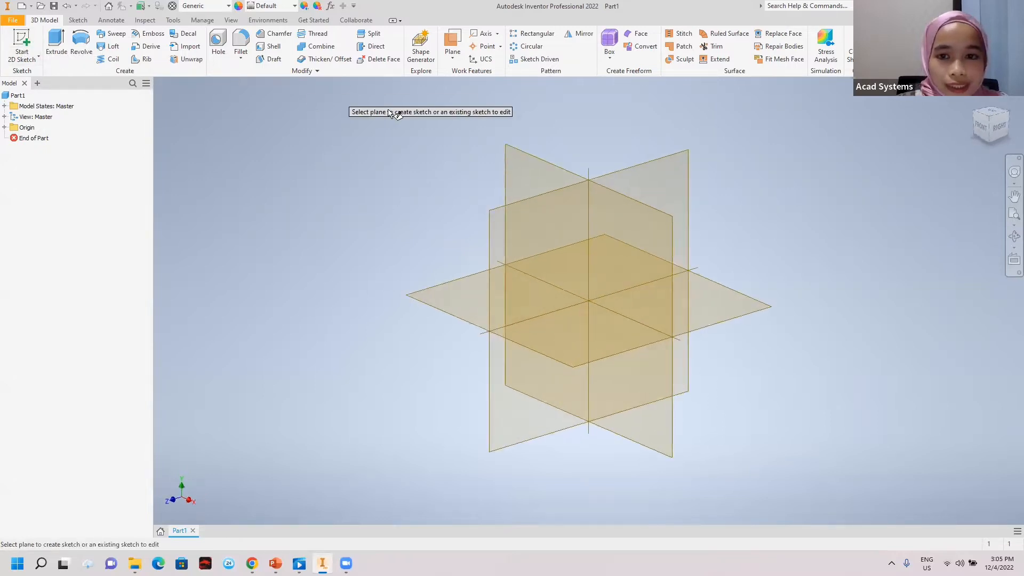
pyautogui.click(524, 177)
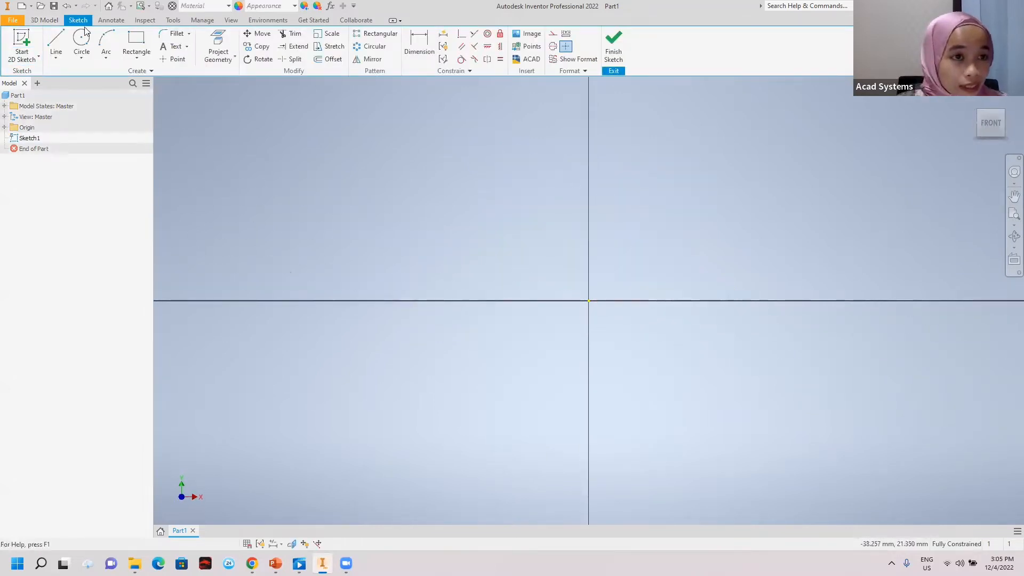
pyautogui.click(81, 43)
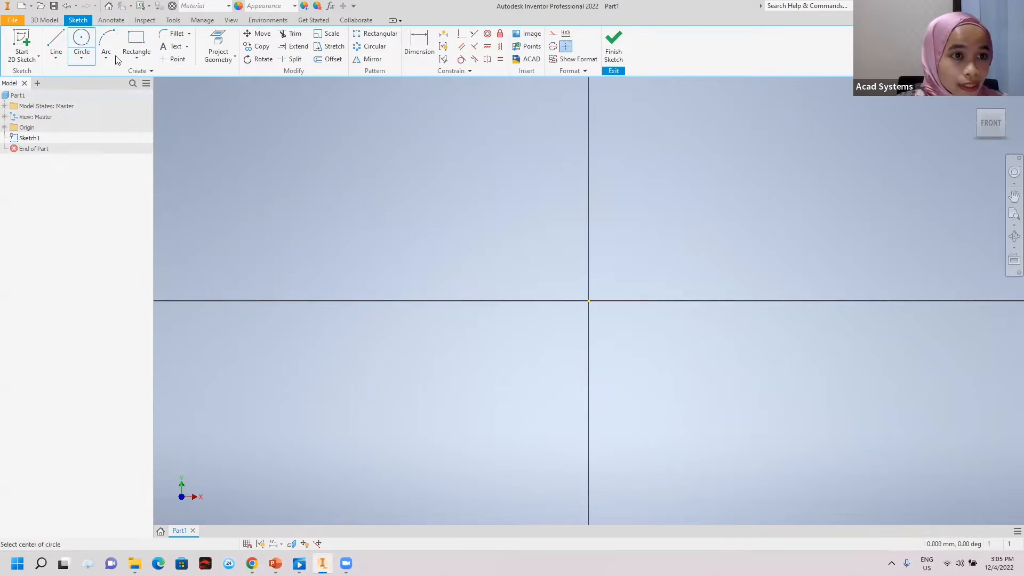
pyautogui.click(589, 301)
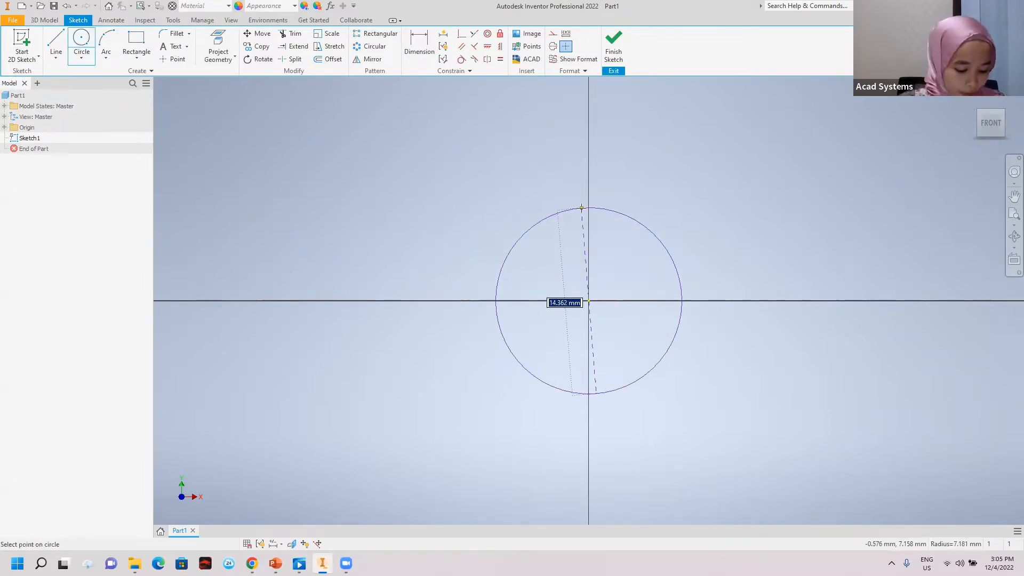
pyautogui.write('12')
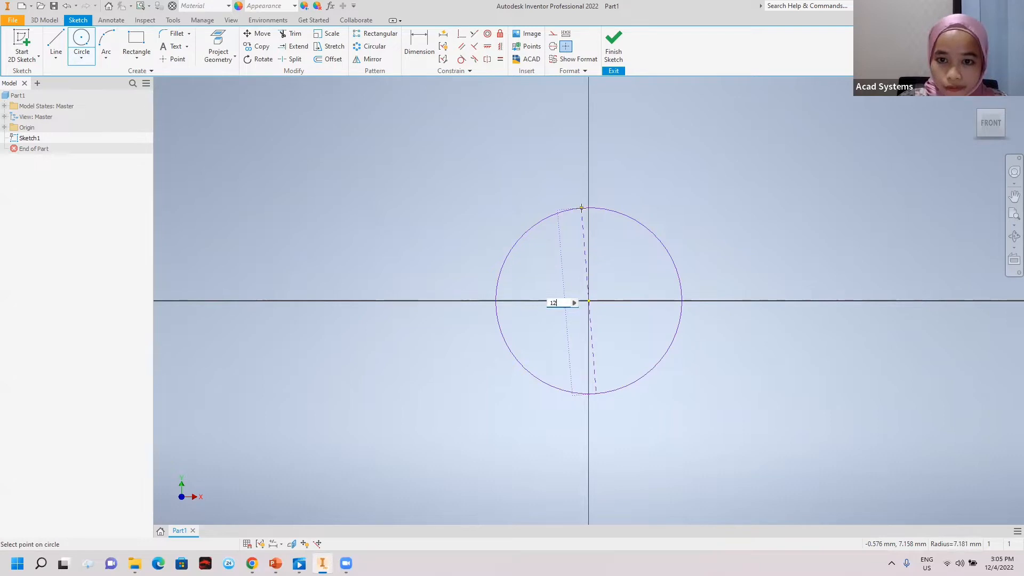
pyautogui.press('Return')
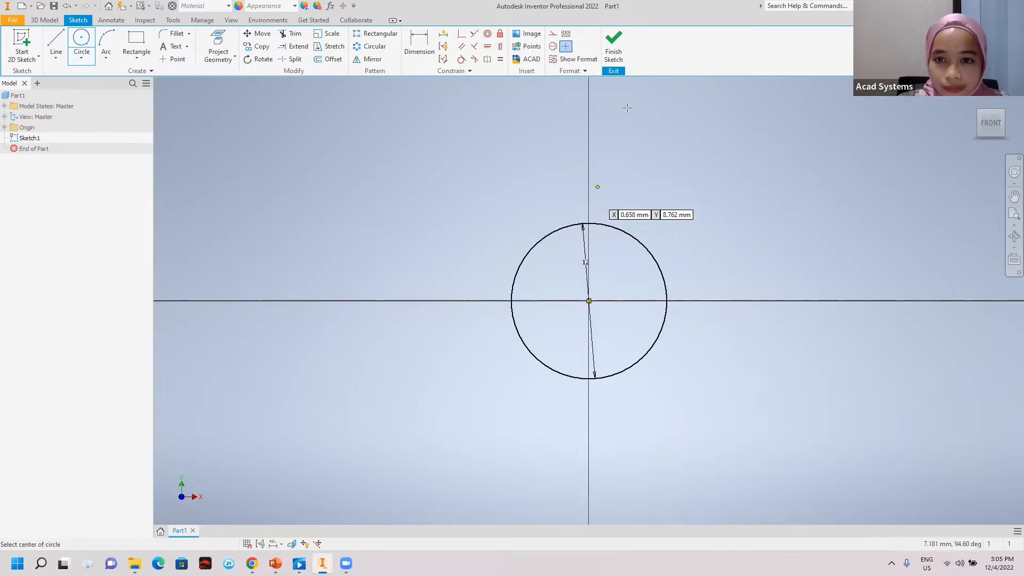
pyautogui.click(614, 47)
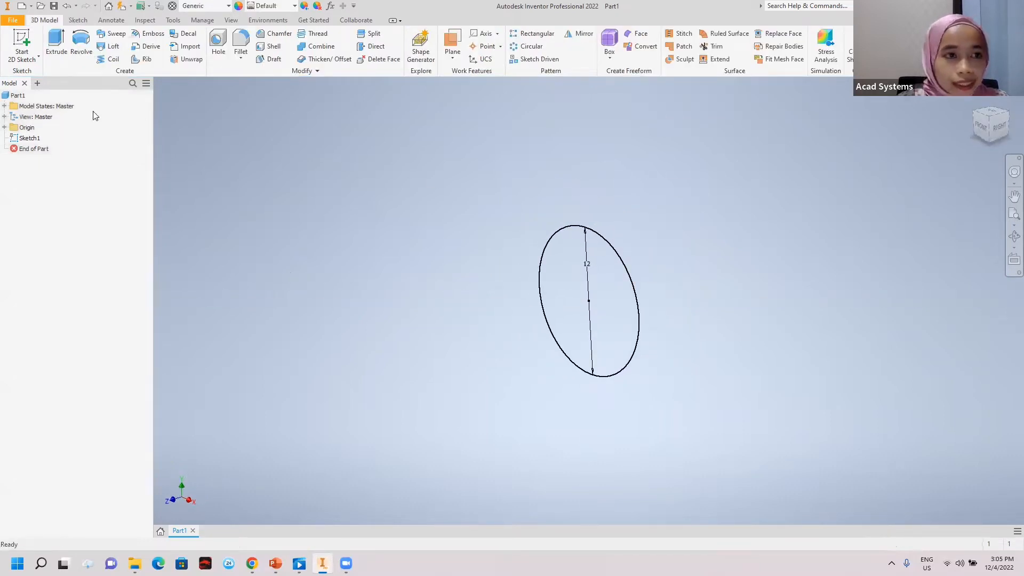
# Step: Extrude the circle 8 mm to form the cylindrical screw head
pyautogui.click(56, 45)
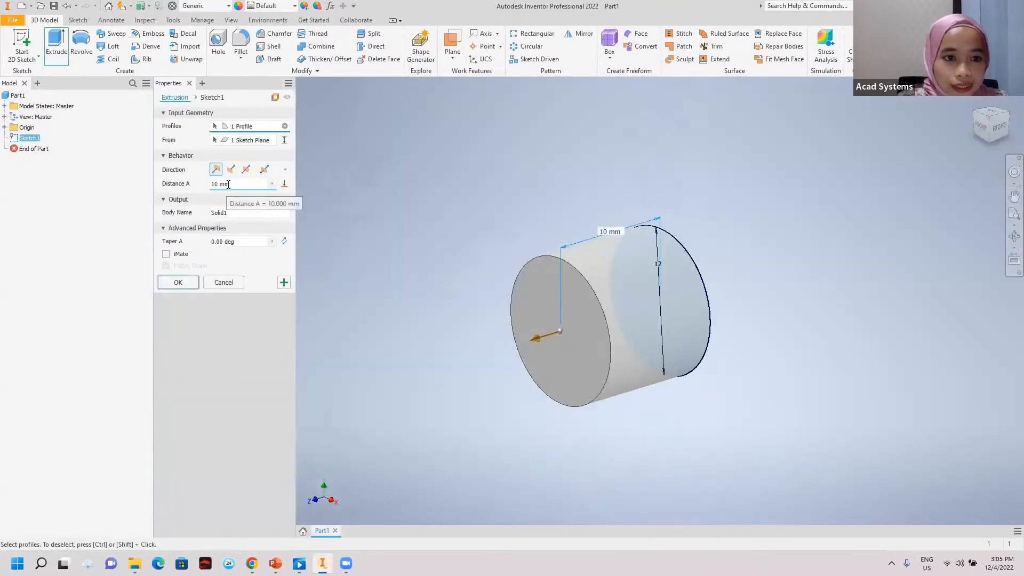
pyautogui.write('8')
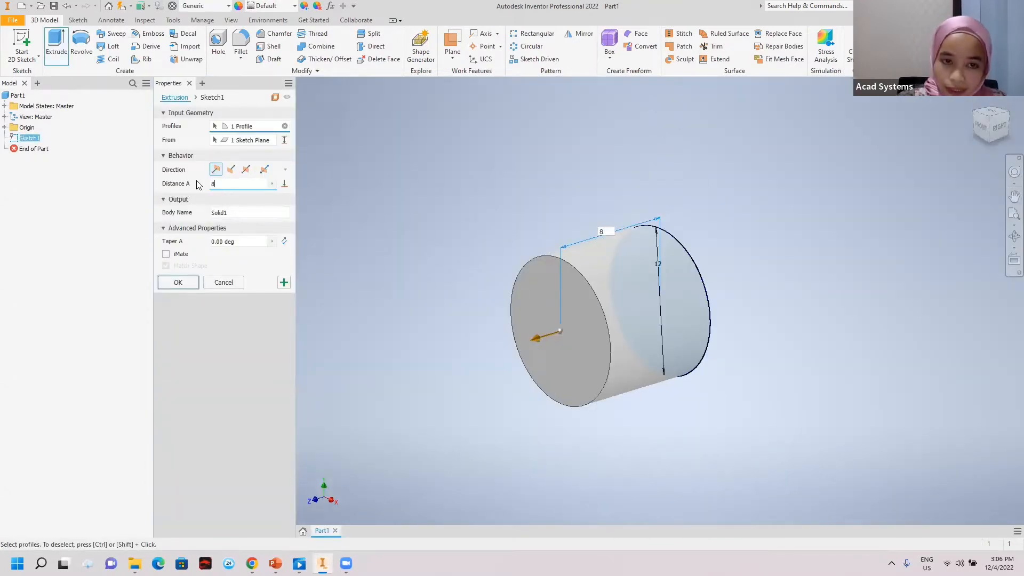
pyautogui.press('Return')
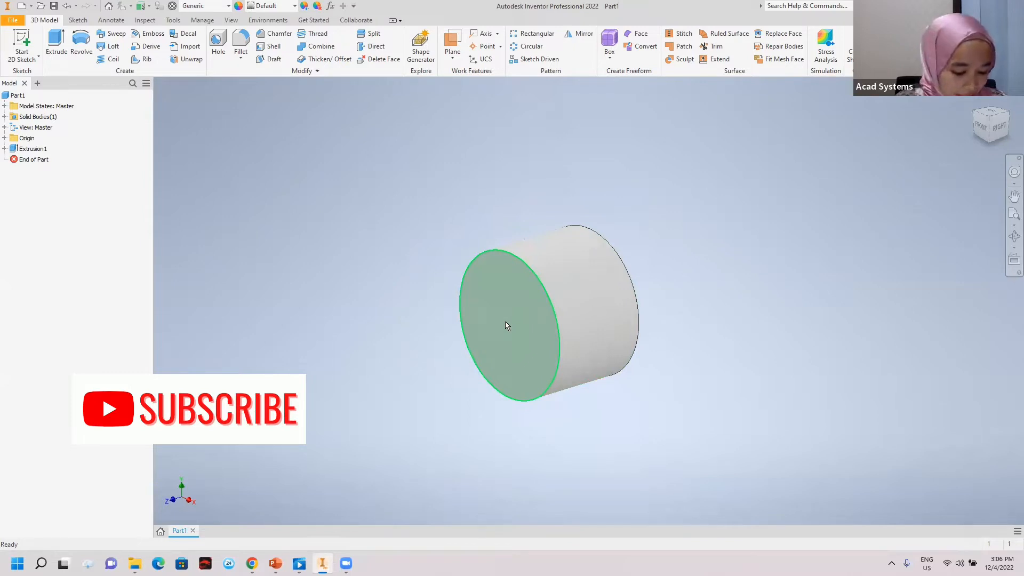
# Step: Start a sketch on the cylinder's front face and draw an inscribed six-sided polygon about 6.3 mm across flats, centred on the origin
pyautogui.click(521, 338)
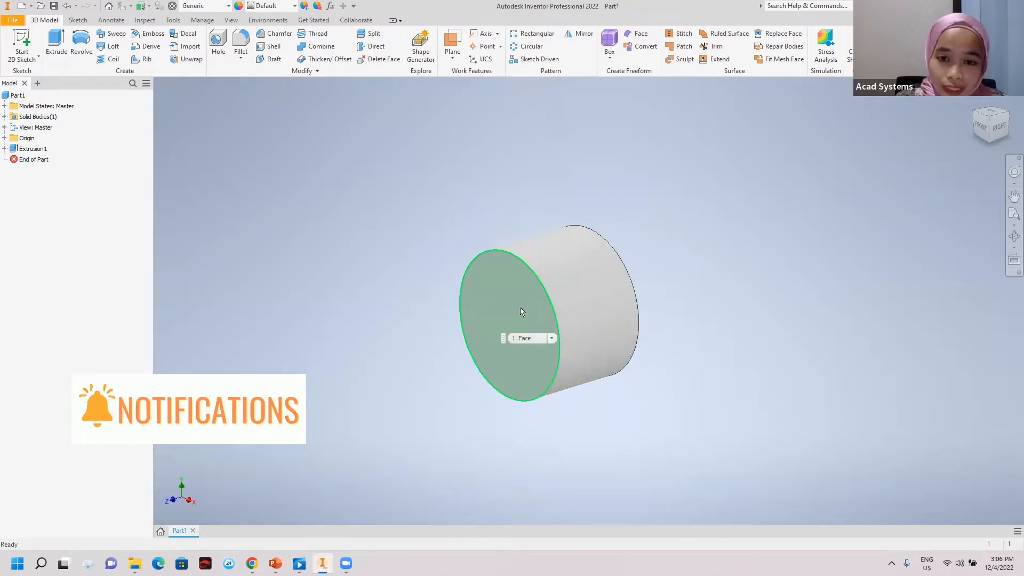
pyautogui.click(490, 309)
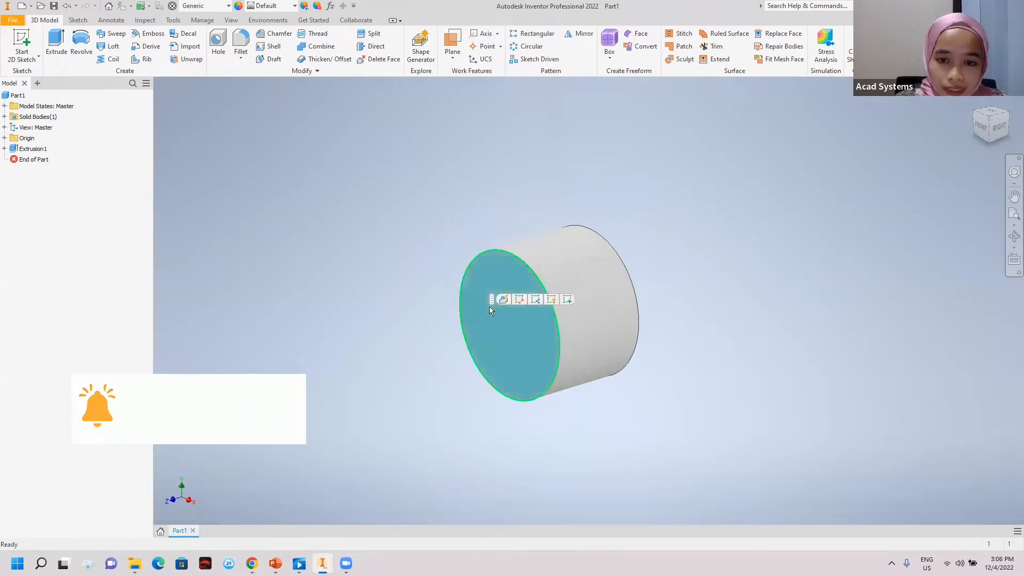
pyautogui.click(561, 301)
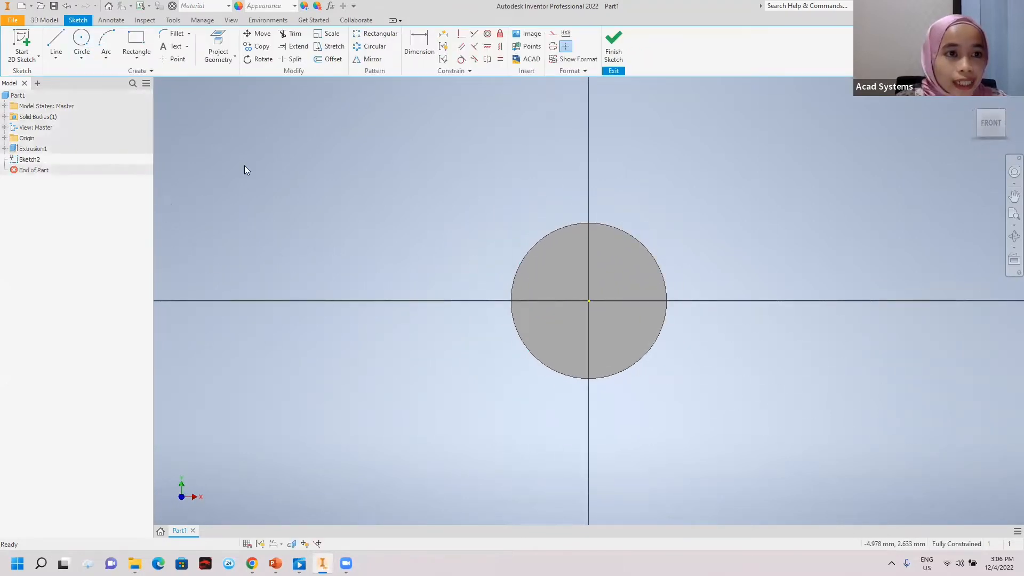
pyautogui.click(136, 59)
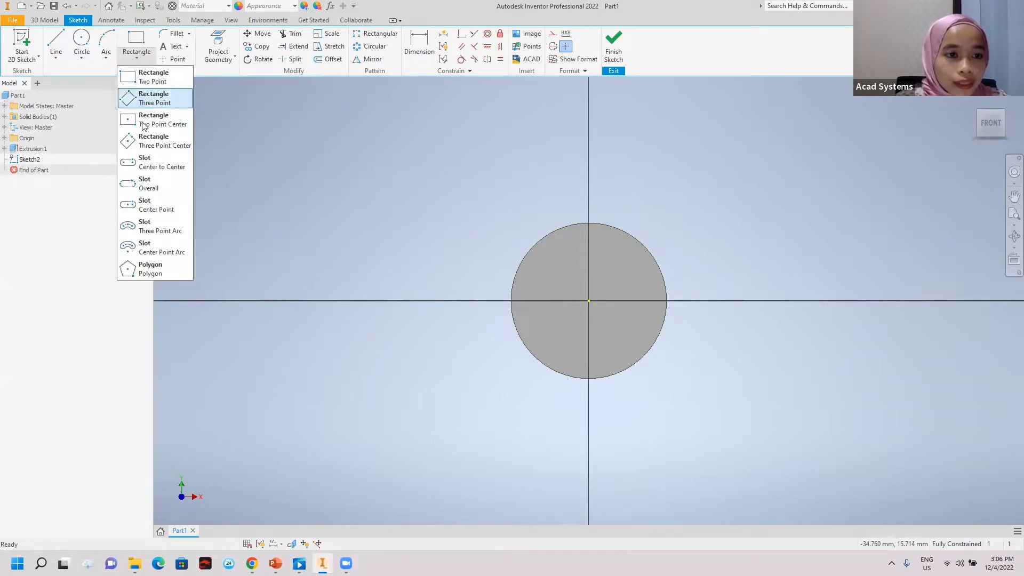
pyautogui.click(163, 270)
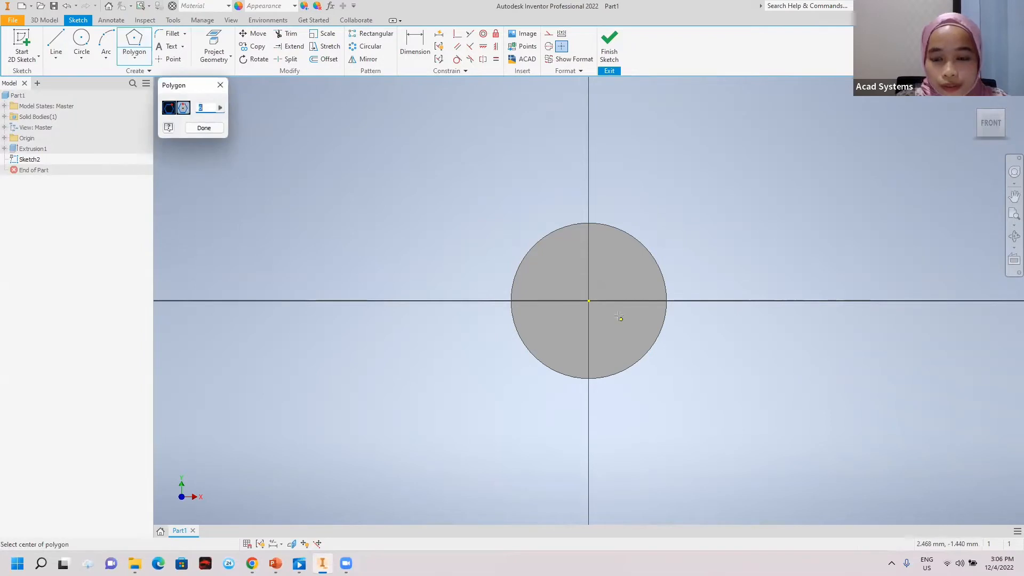
pyautogui.click(169, 108)
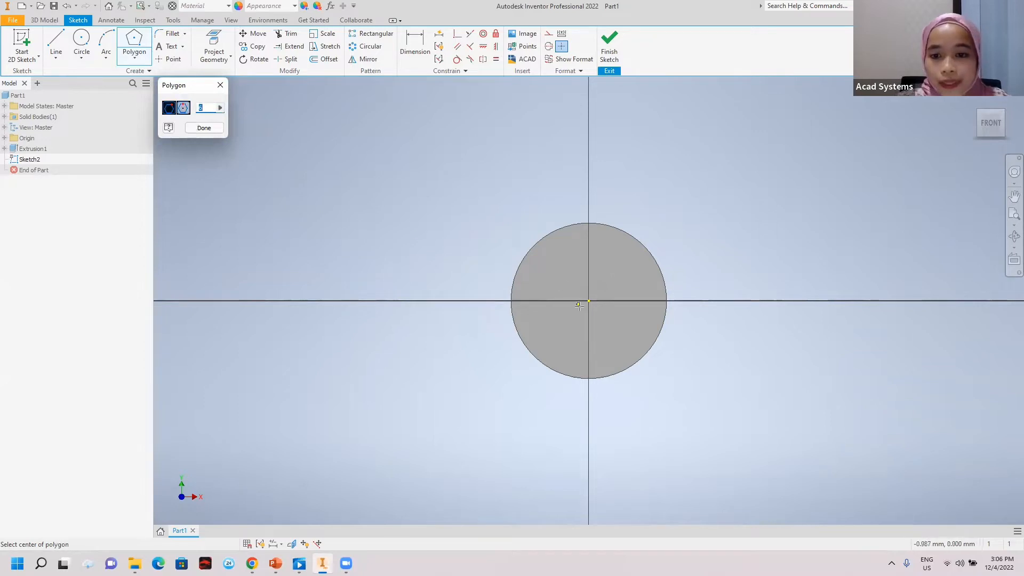
pyautogui.click(589, 254)
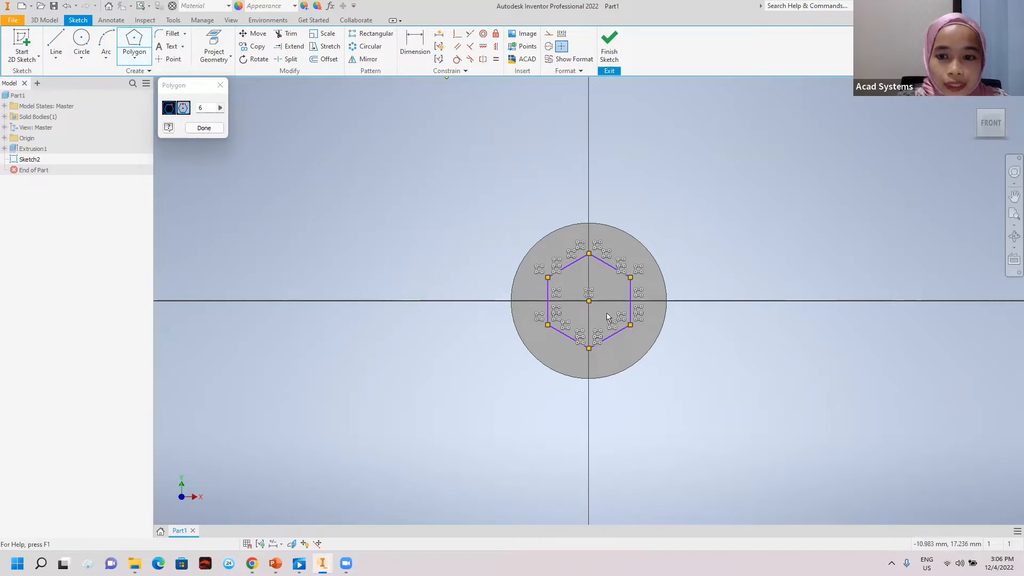
# Step: Dimension the hexagon between its two vertical sides and set the distance to 7 mm
pyautogui.click(547, 311)
pyautogui.click(630, 315)
pyautogui.click(592, 366)
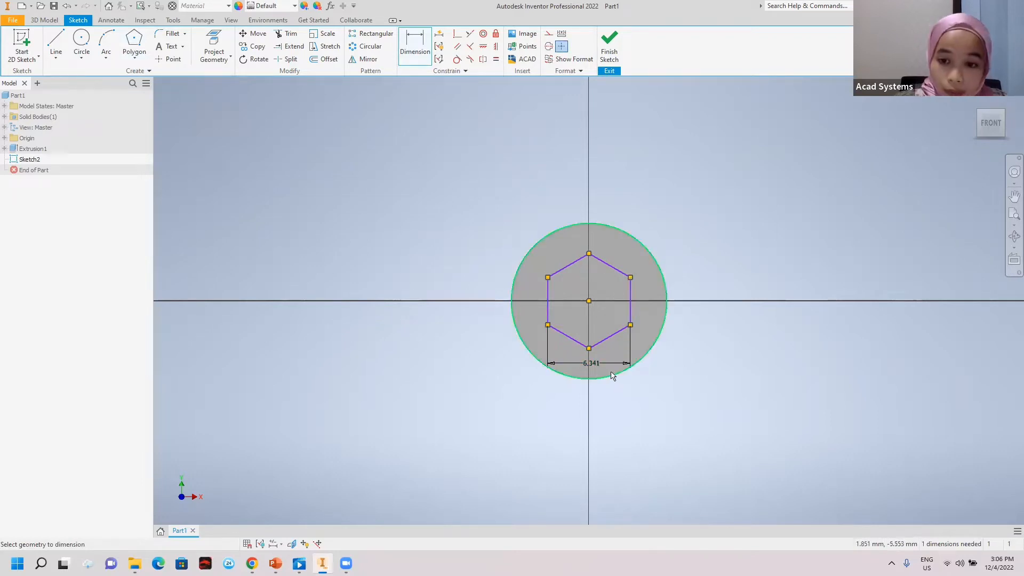
pyautogui.click(592, 364)
pyautogui.write('7')
pyautogui.press('Return')
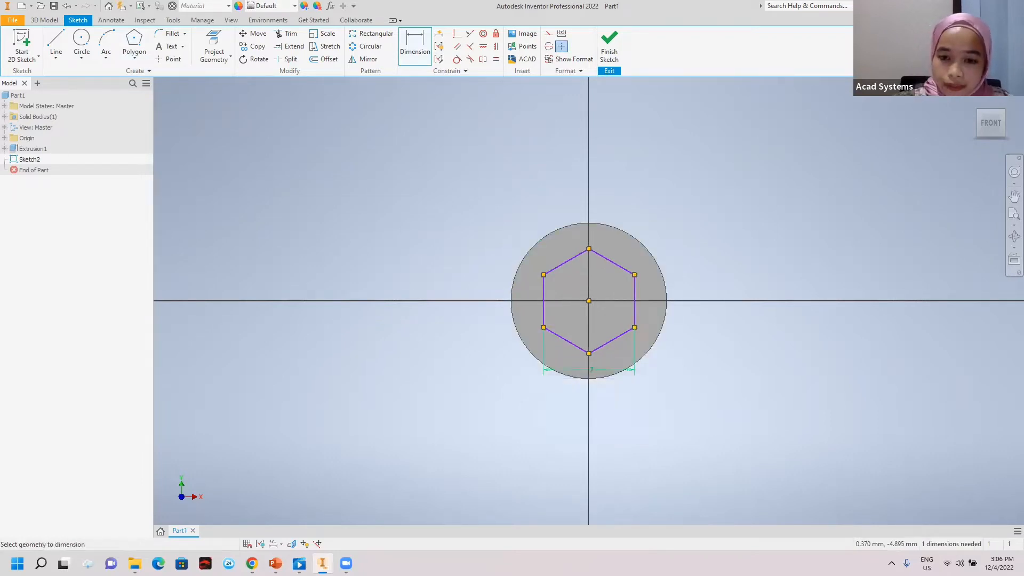
# Step: Finish the hexagon sketch and cut it 7 mm deep into the screw head as an extruded recess
pyautogui.click(609, 45)
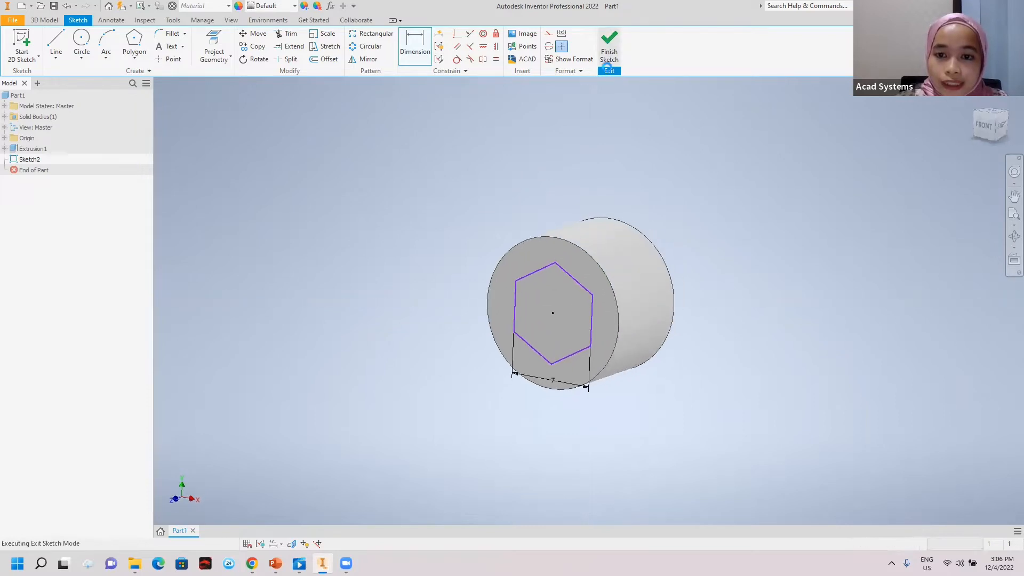
pyautogui.press('e')
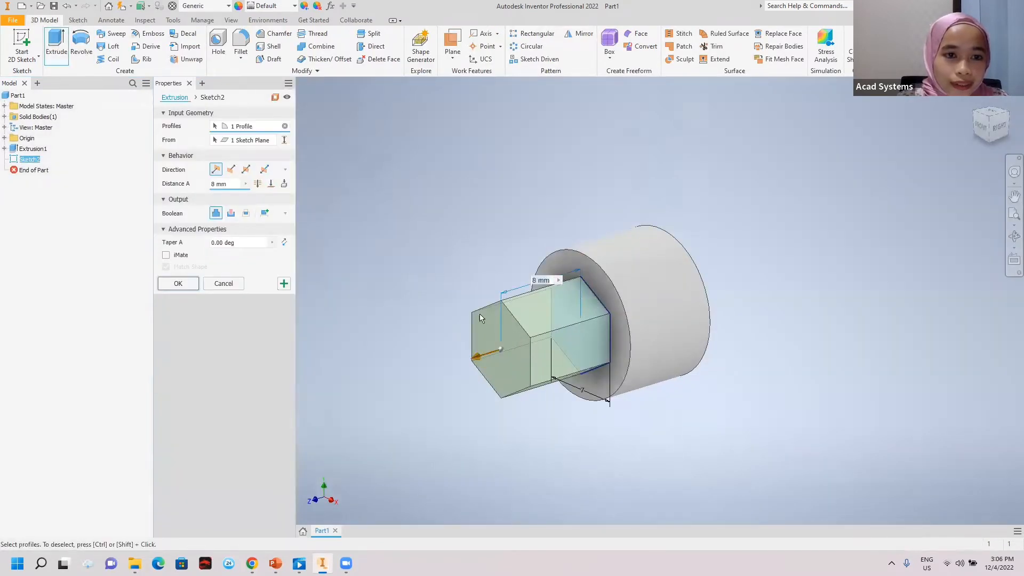
pyautogui.click(231, 213)
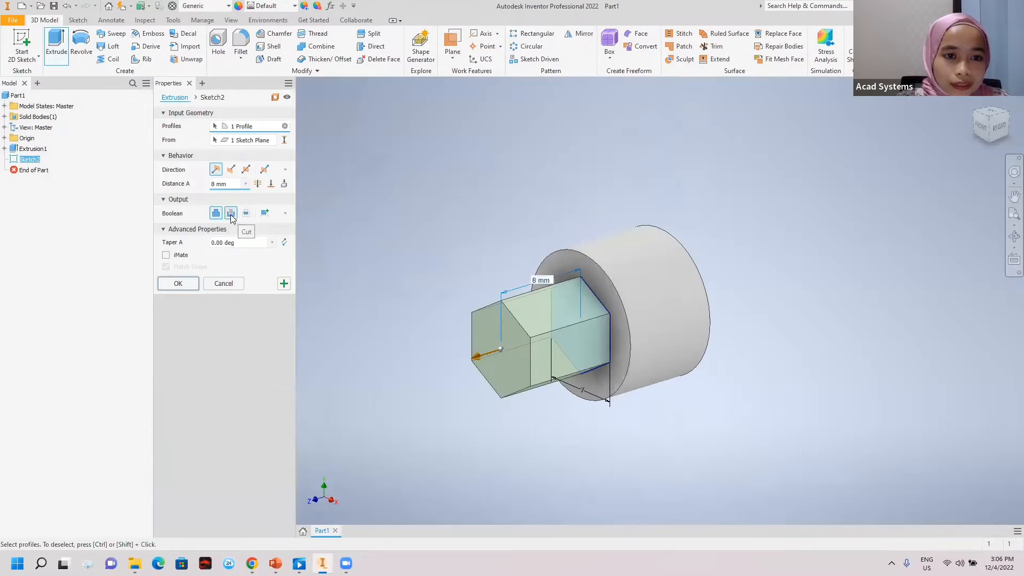
pyautogui.write('7')
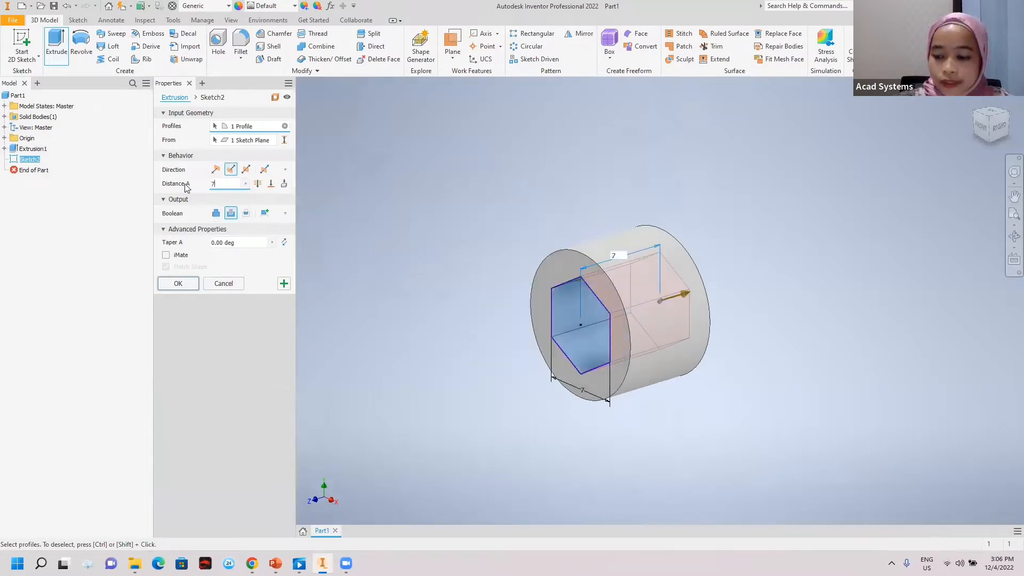
pyautogui.press('Return')
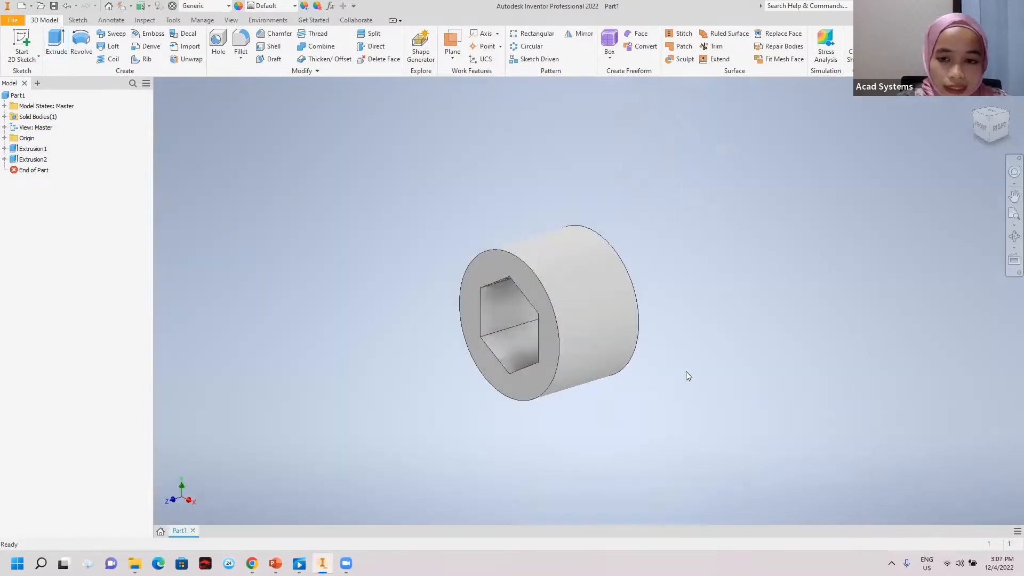
# Step: Start a sketch on the head's flat back face and draw a circle about 5.7 mm in diameter centred on the origin
pyautogui.keyDown('shift'); pyautogui.moveTo(686, 373); pyautogui.dragTo(676, 328, button='middle'); pyautogui.keyUp('shift')
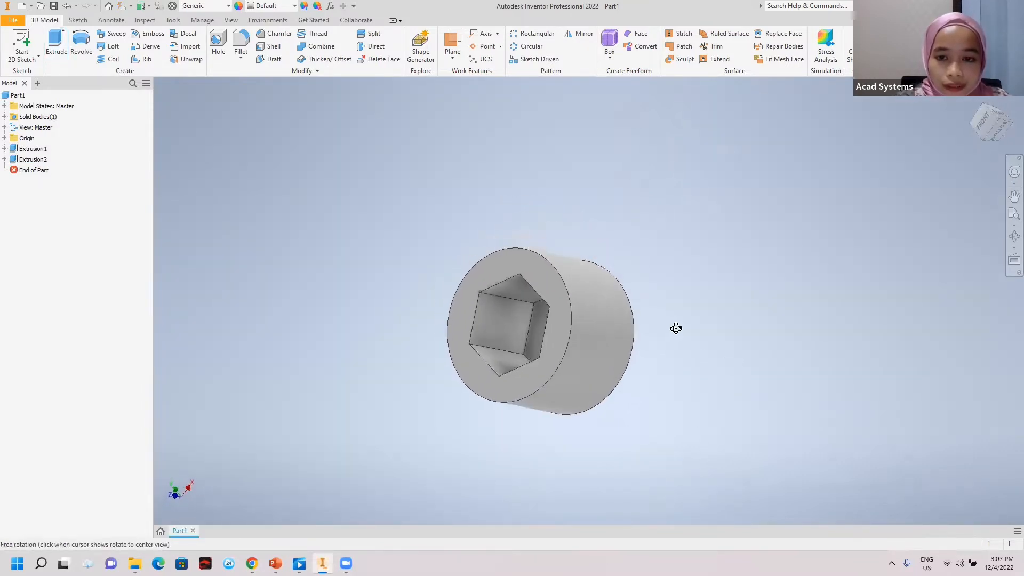
pyautogui.keyDown('shift'); pyautogui.moveTo(641, 380); pyautogui.dragTo(577, 373, button='middle'); pyautogui.keyUp('shift')
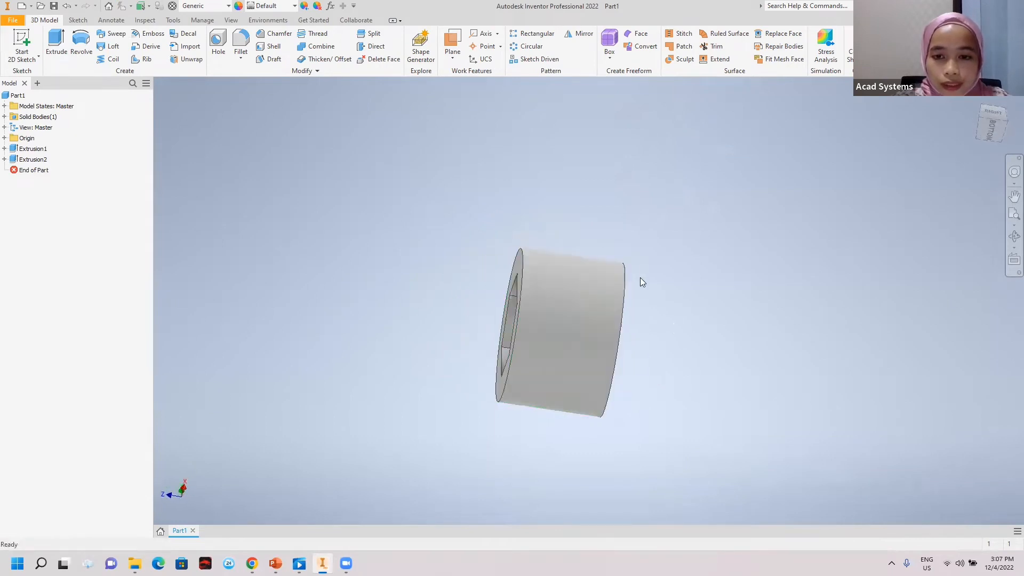
pyautogui.keyDown('shift'); pyautogui.moveTo(640, 225); pyautogui.dragTo(583, 222, button='middle'); pyautogui.keyUp('shift')
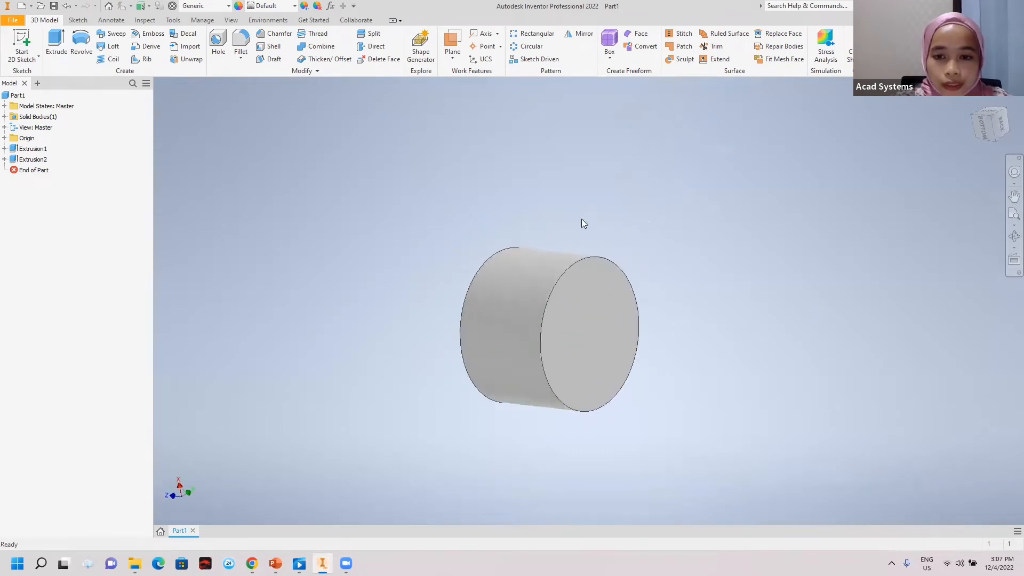
pyautogui.click(589, 340)
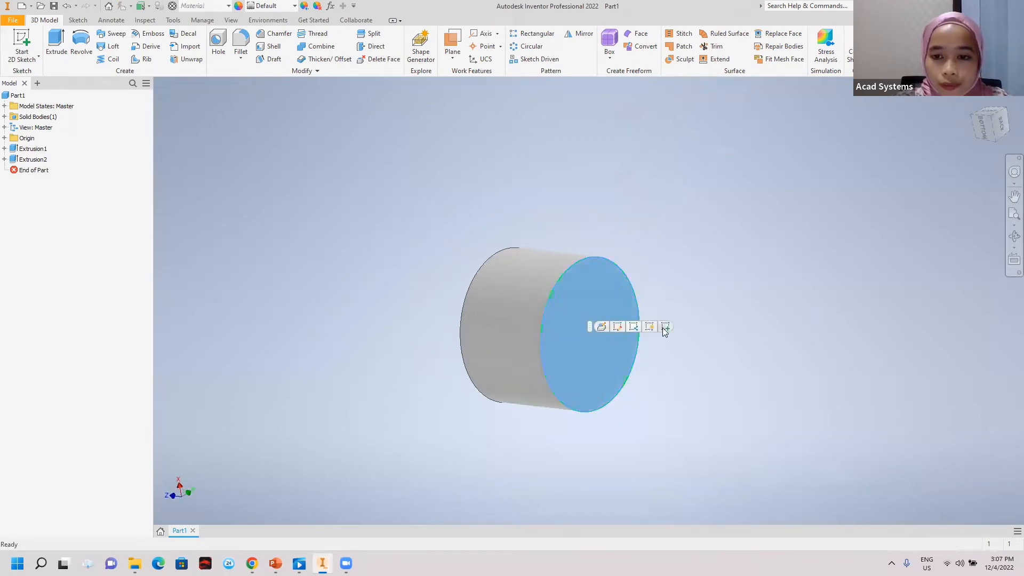
pyautogui.click(664, 326)
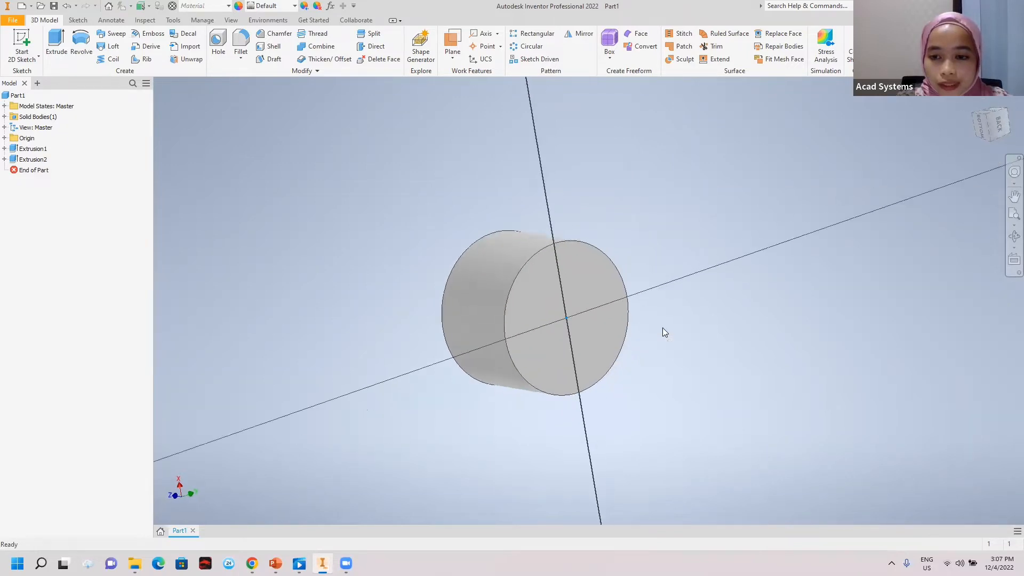
pyautogui.click(81, 42)
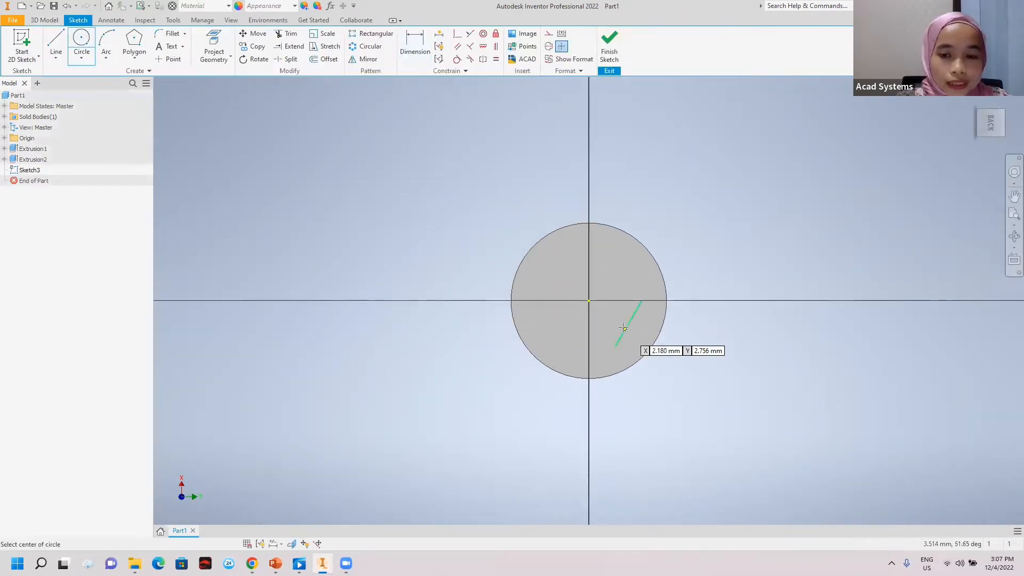
pyautogui.click(588, 300)
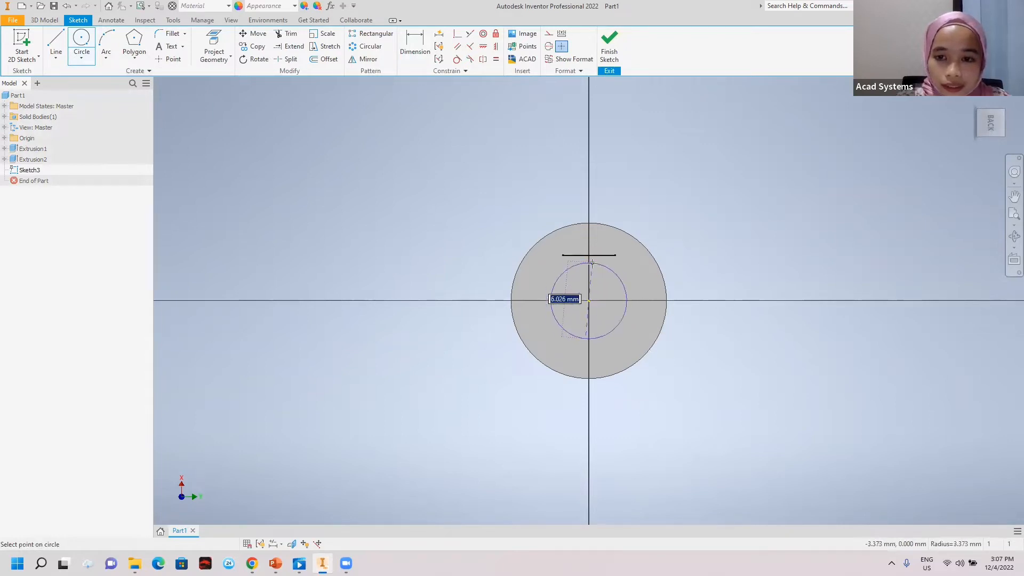
pyautogui.click(589, 264)
# Step: Dimension the circle's diameter as 6 mm and finish the sketch
pyautogui.click(414, 45)
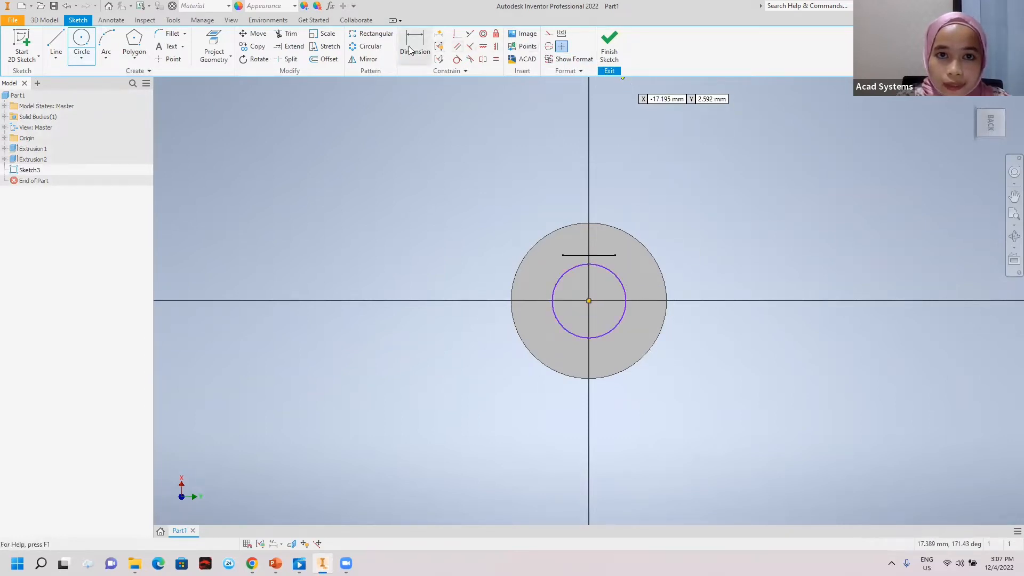
pyautogui.click(578, 336)
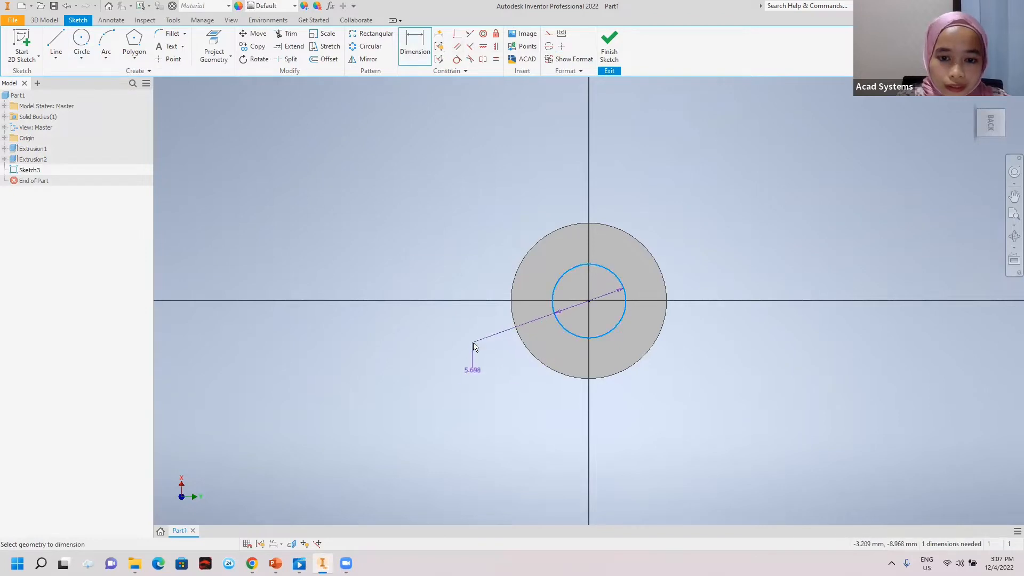
pyautogui.click(473, 370)
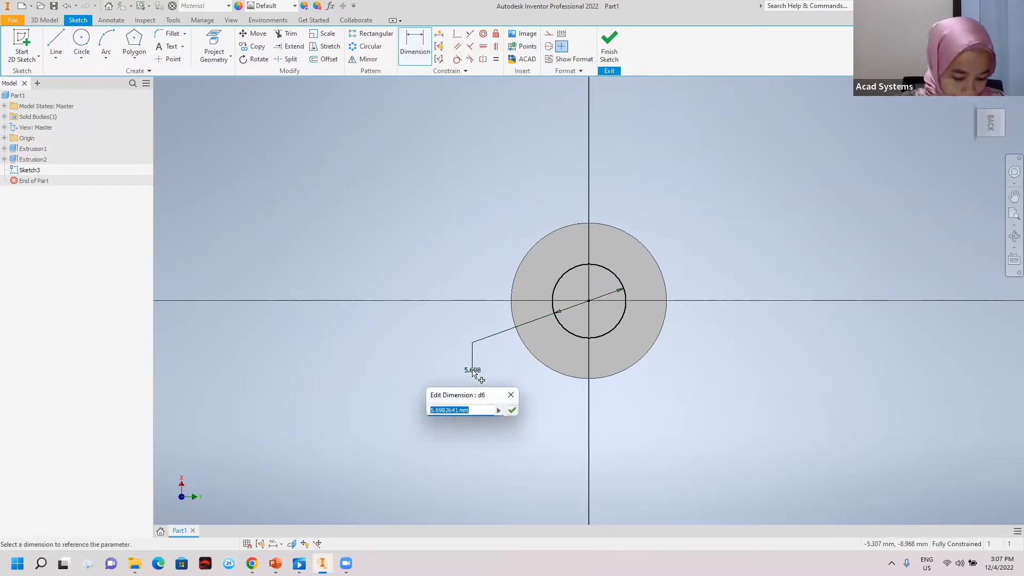
pyautogui.write('6,')
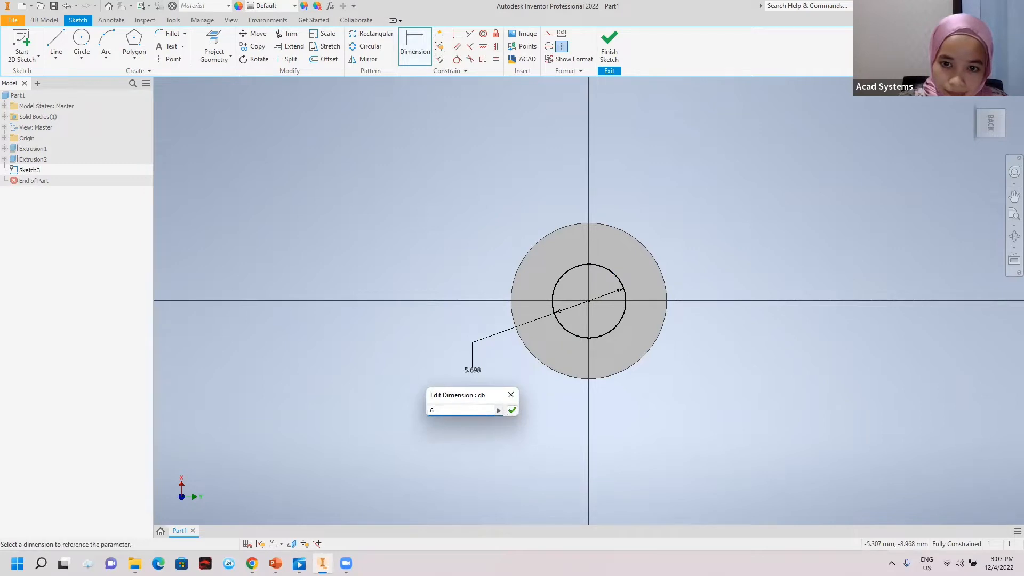
pyautogui.press('Return')
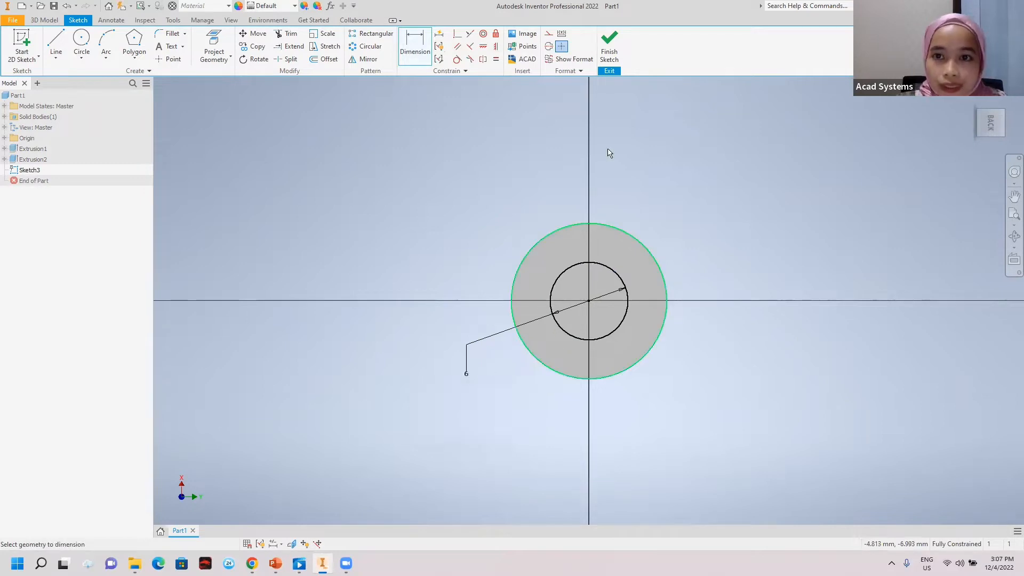
pyautogui.click(609, 46)
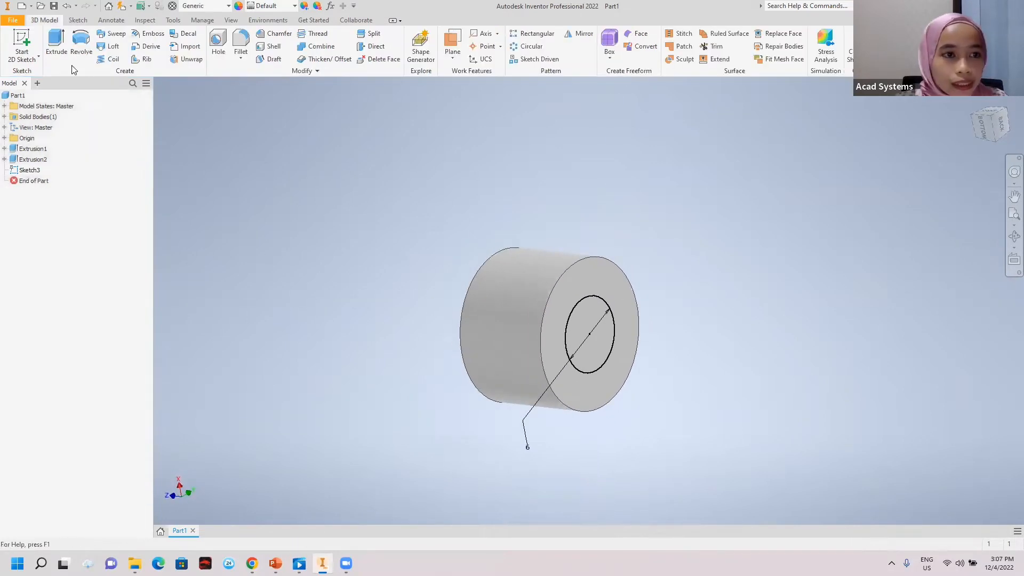
# Step: Extrude the 6 mm circle 38 mm outward from the head, joined to it as the screw shank
pyautogui.click(56, 43)
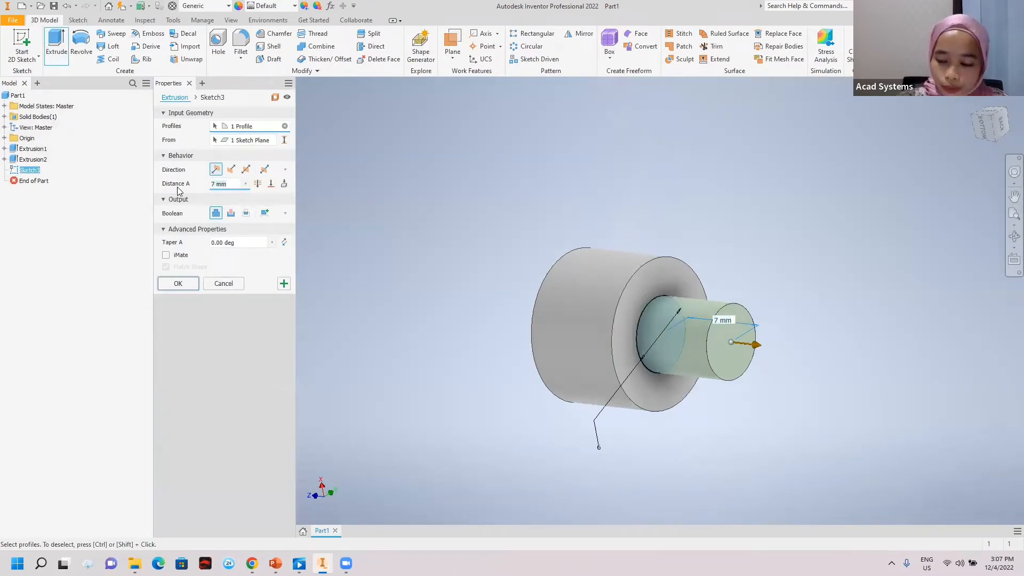
pyautogui.write('38')
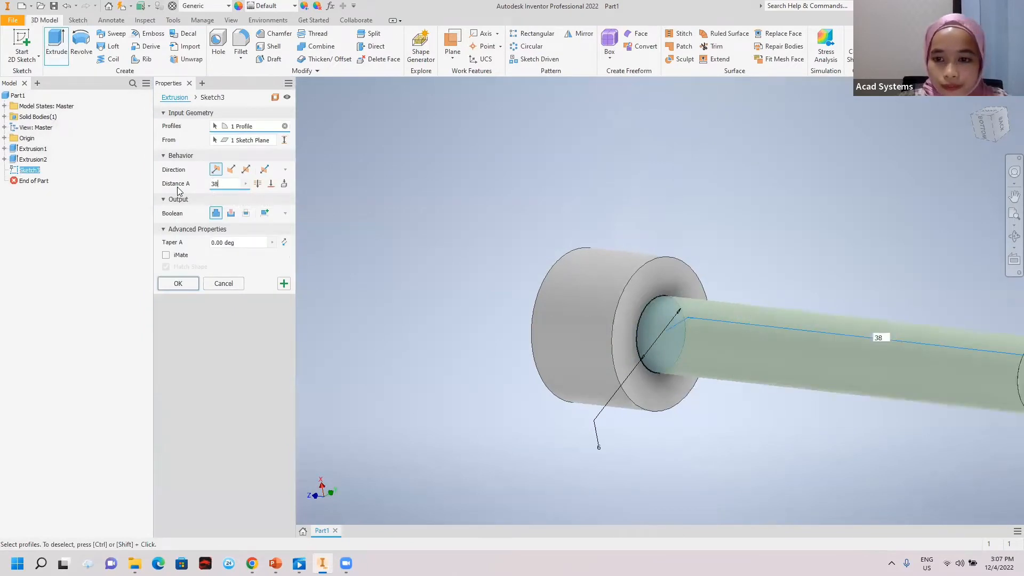
pyautogui.press('Return')
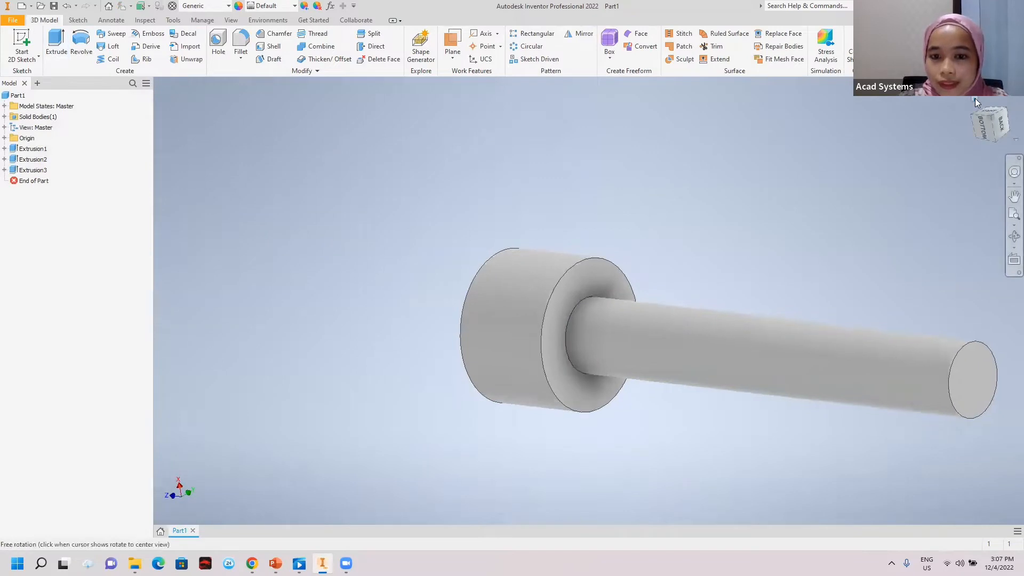
# Step: Start a Thread feature on the shank's cylindrical face and set its type to ANSI Unified Screw Threads
pyautogui.click(975, 98)
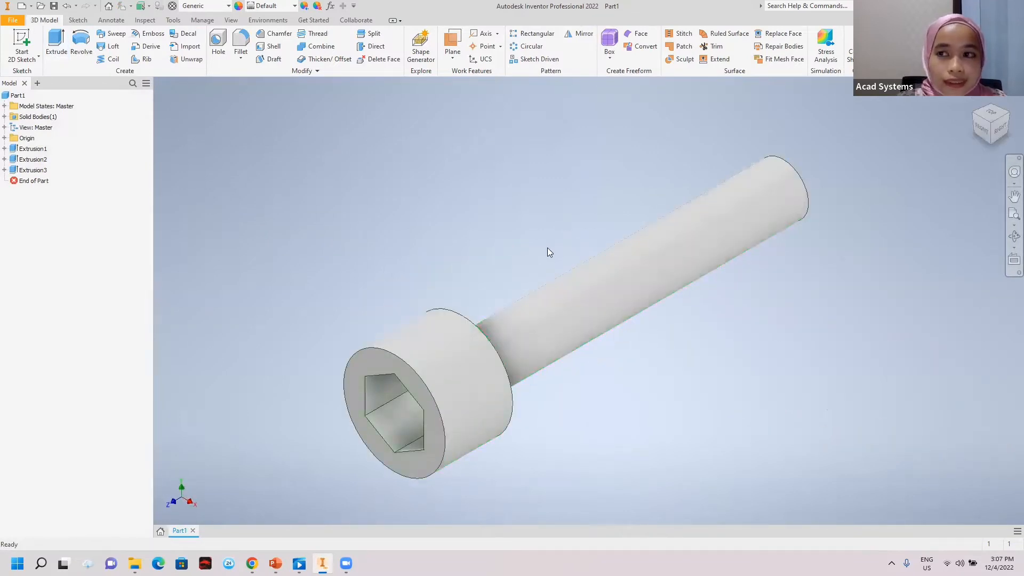
pyautogui.moveTo(492, 234); pyautogui.dragTo(505, 212, button='middle')
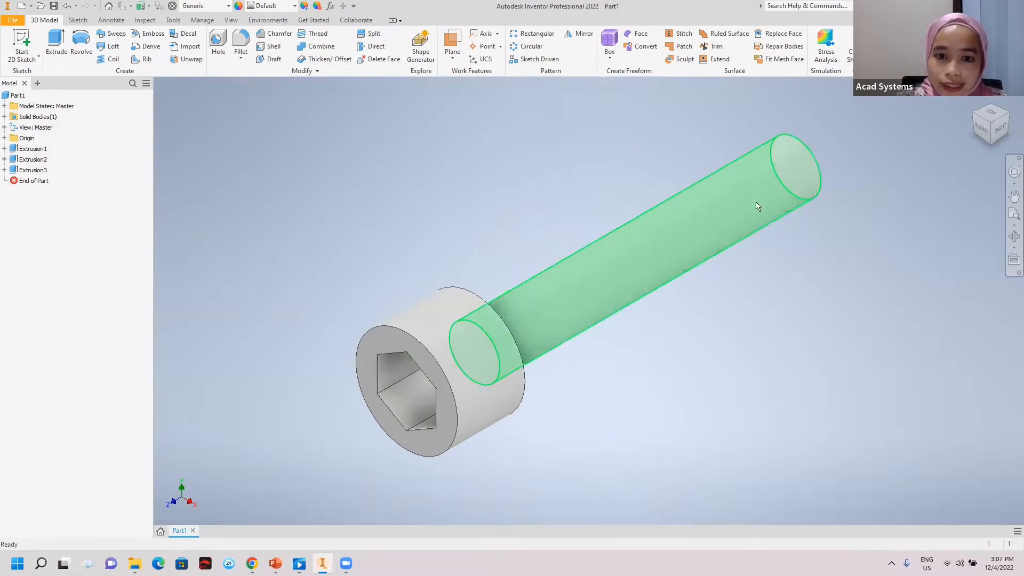
pyautogui.click(784, 178)
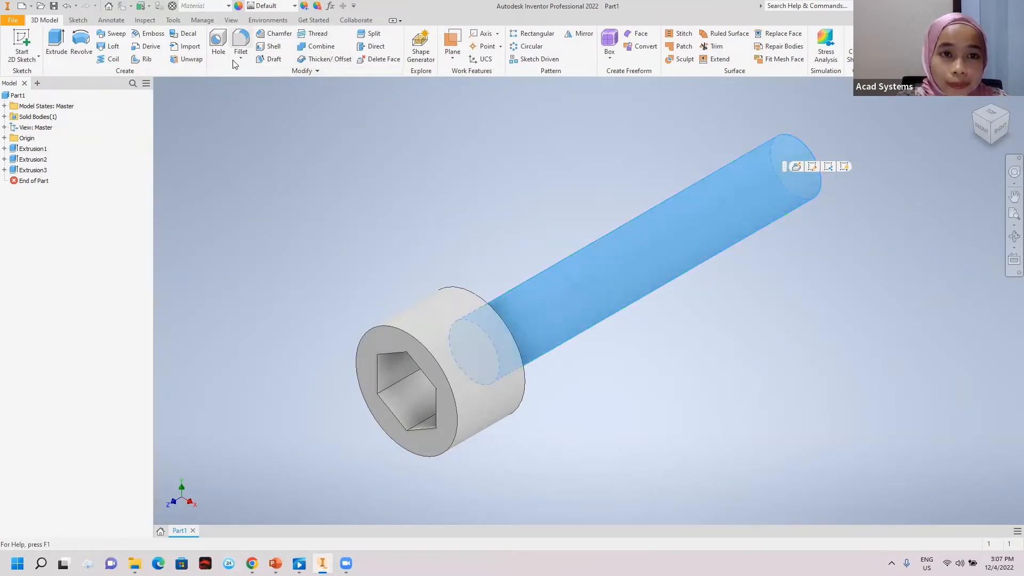
pyautogui.click(316, 35)
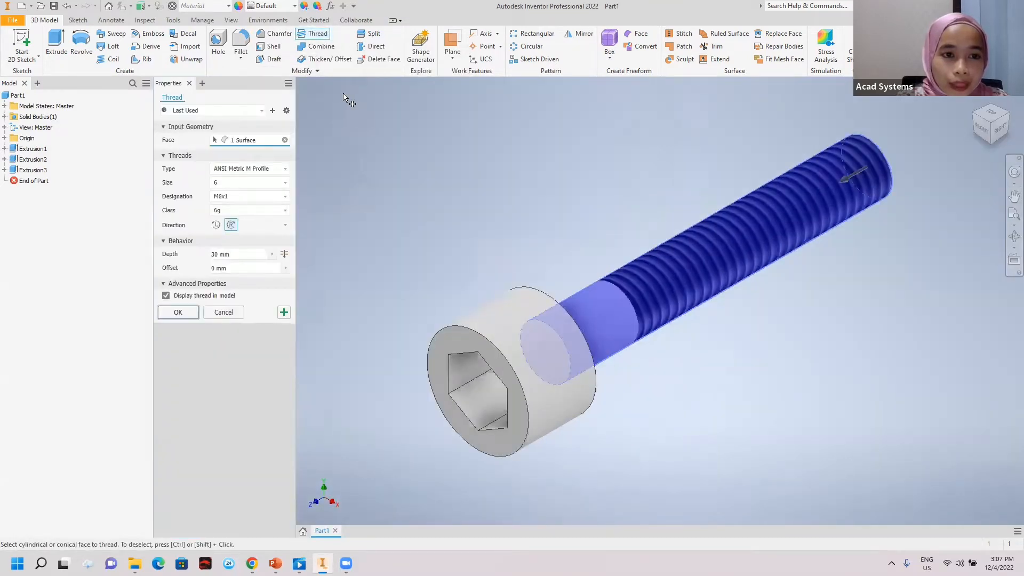
pyautogui.click(228, 169)
pyautogui.scroll(1, 233, 187)
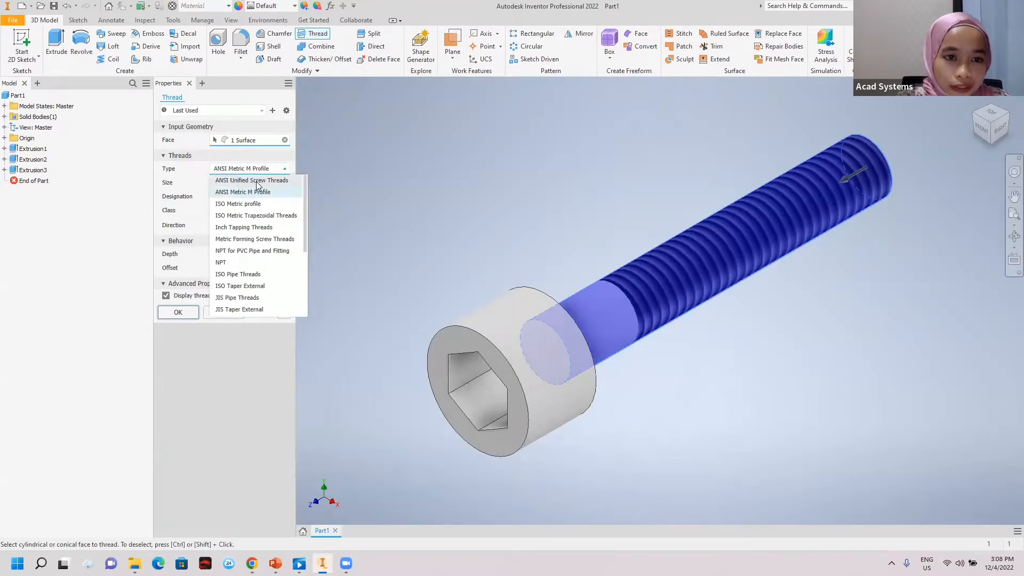
pyautogui.click(257, 181)
pyautogui.click(257, 170)
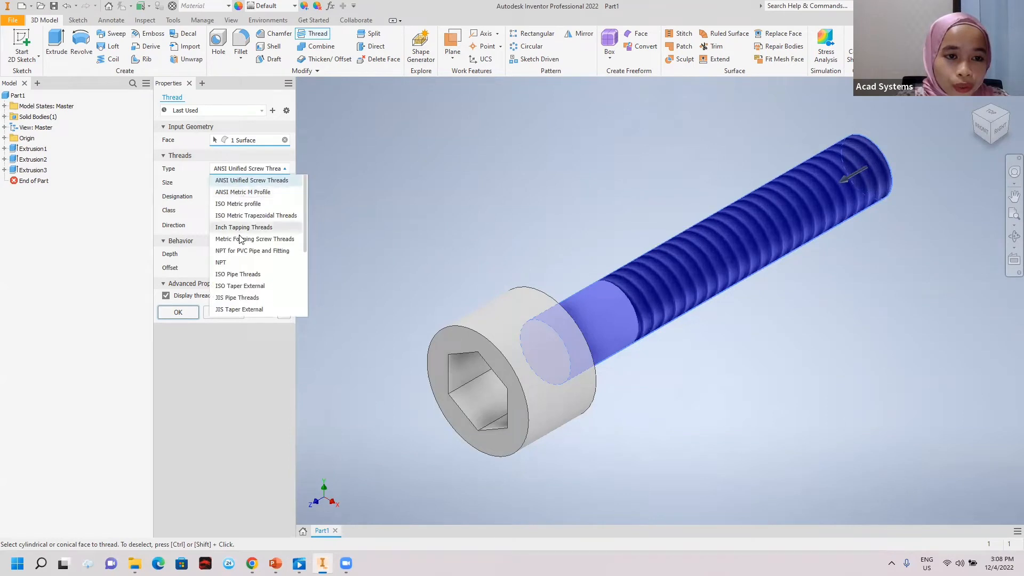
pyautogui.scroll(-8, 243, 245)
pyautogui.scroll(8, 249, 256)
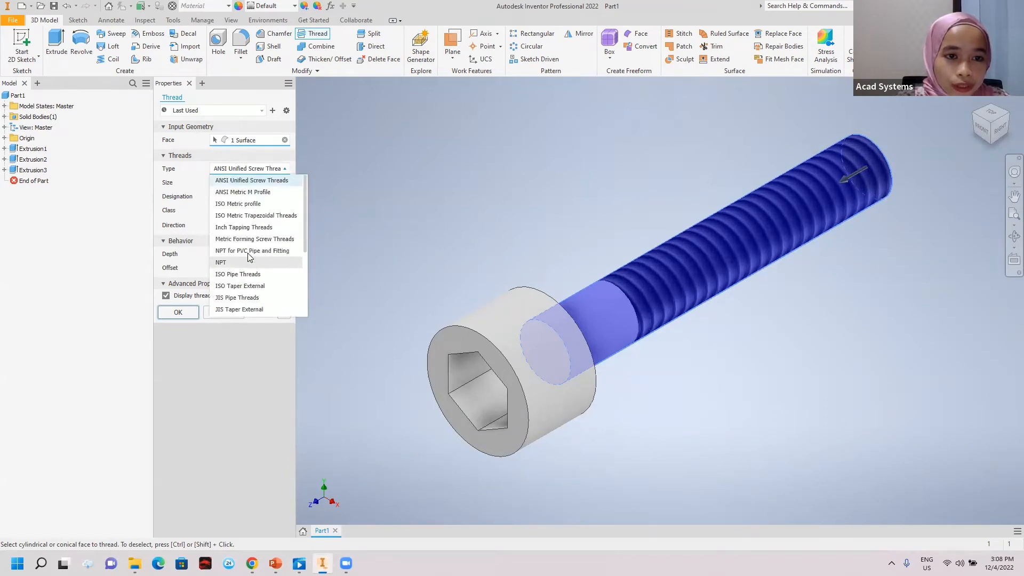
pyautogui.click(240, 181)
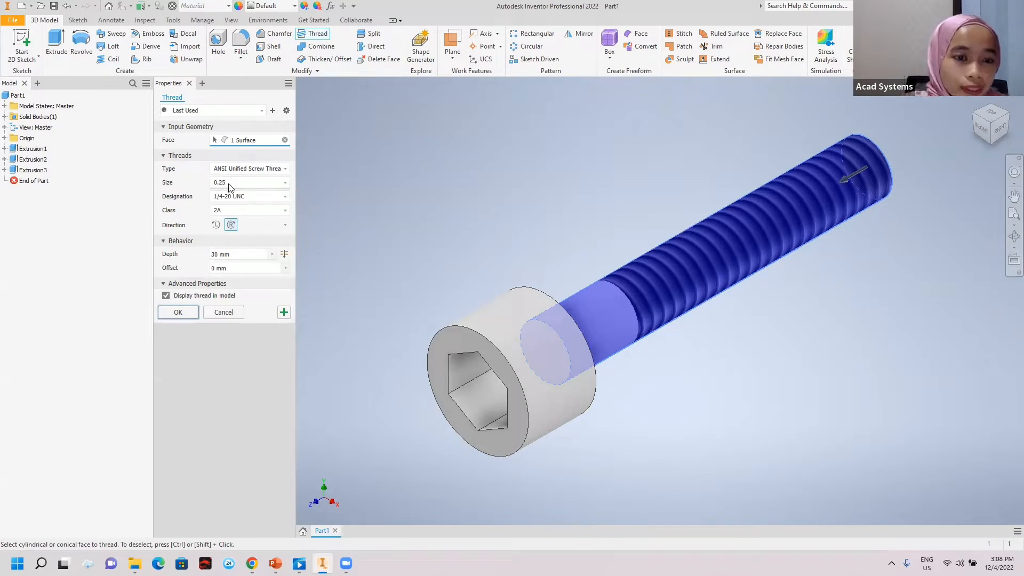
# Step: Set the thread size to 0.25, designation 1/4-20 UNC and class 2A, and create the thread with a 30 mm depth
pyautogui.click(229, 186)
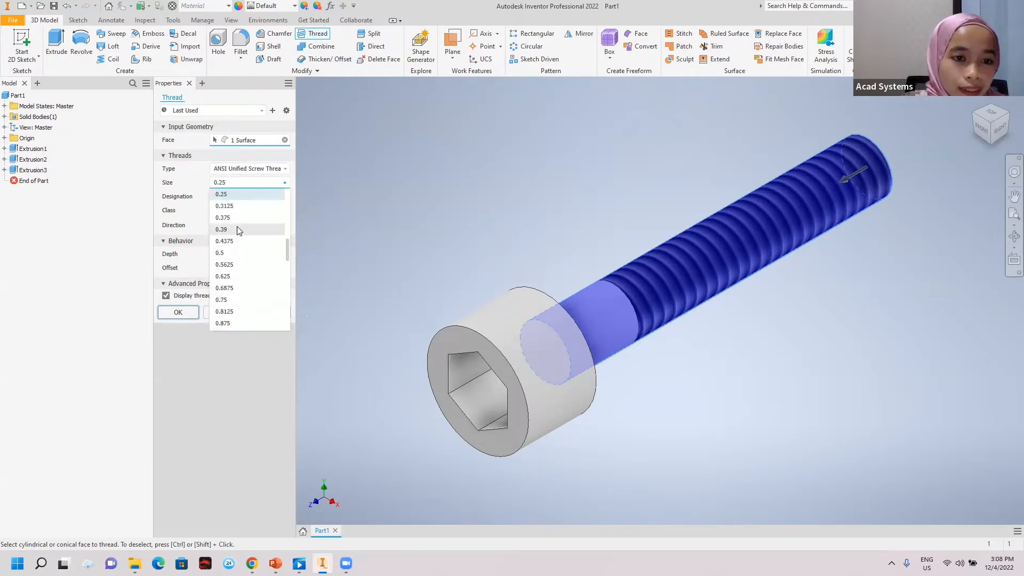
pyautogui.scroll(1, 239, 229)
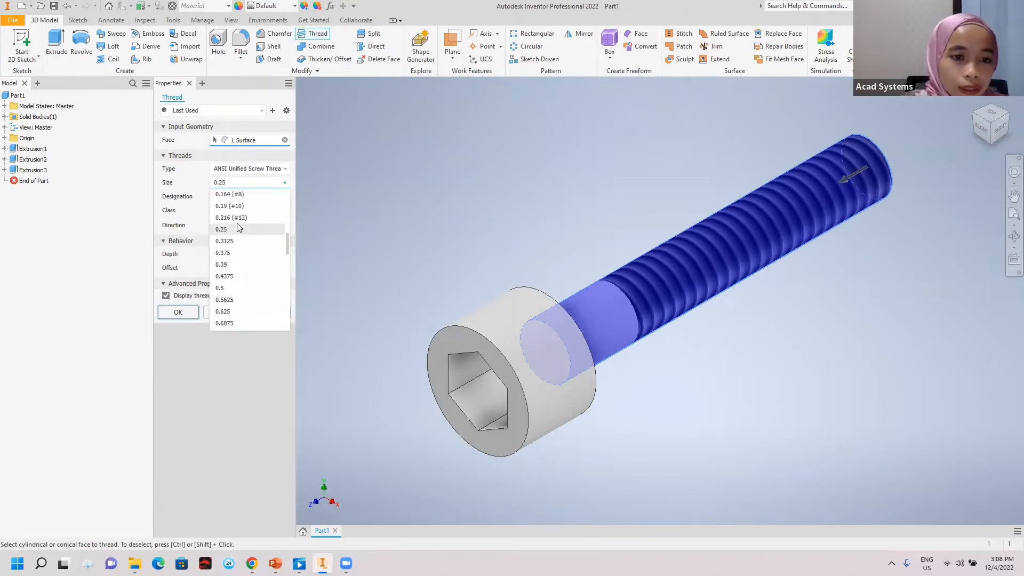
pyautogui.click(237, 230)
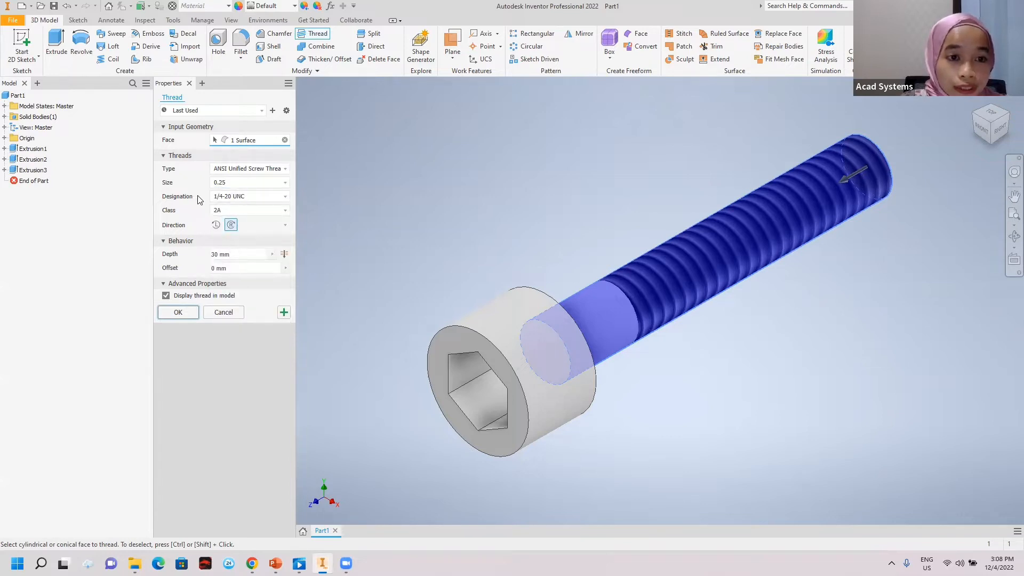
pyautogui.click(237, 197)
pyautogui.click(234, 209)
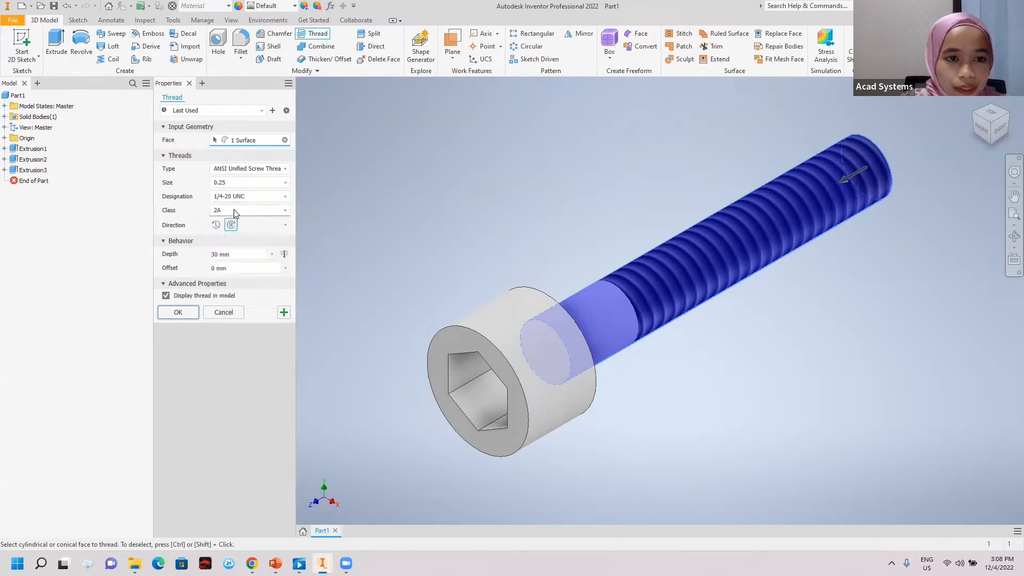
pyautogui.click(235, 210)
pyautogui.click(237, 223)
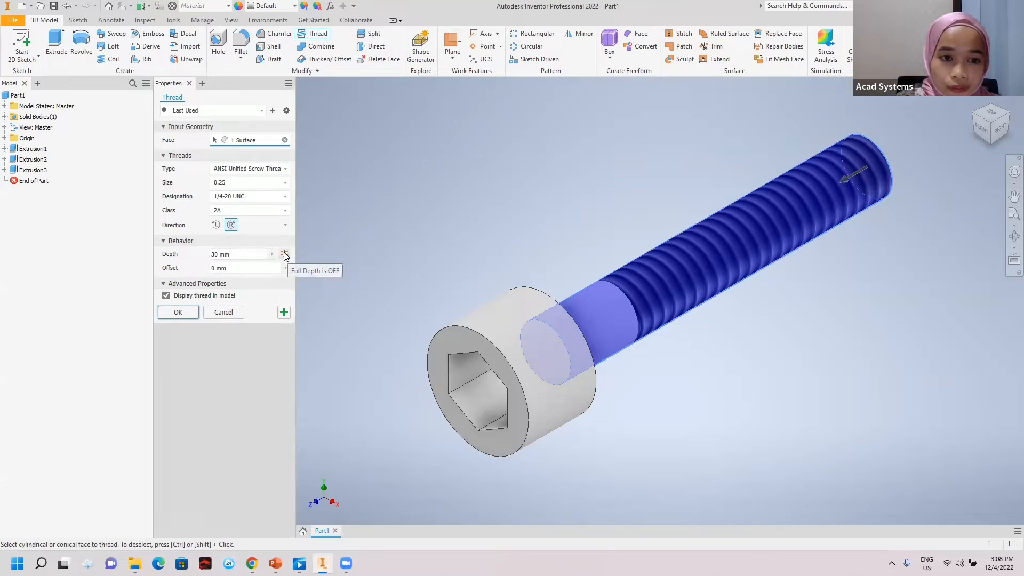
pyautogui.click(183, 314)
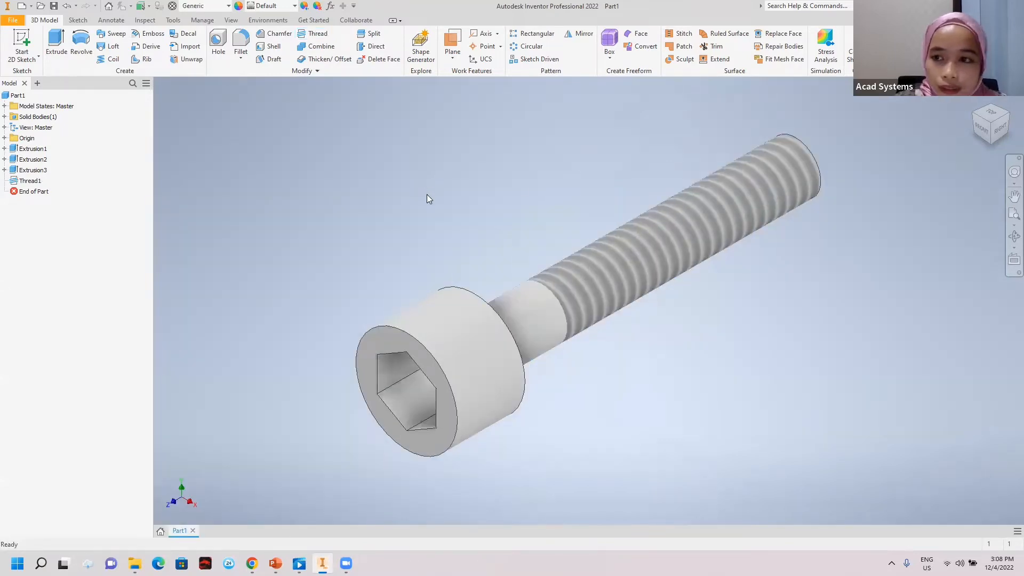
# Step: Fillet the front and rear outer circular edges of the screw head with a 0.3 mm radius
pyautogui.moveTo(427, 194)
pyautogui.keyDown('shift'); pyautogui.mouseDown(button='middle')
pyautogui.moveTo(466, 176)
pyautogui.moveTo(429, 187)
pyautogui.mouseUp(button='middle'); pyautogui.keyUp('shift')
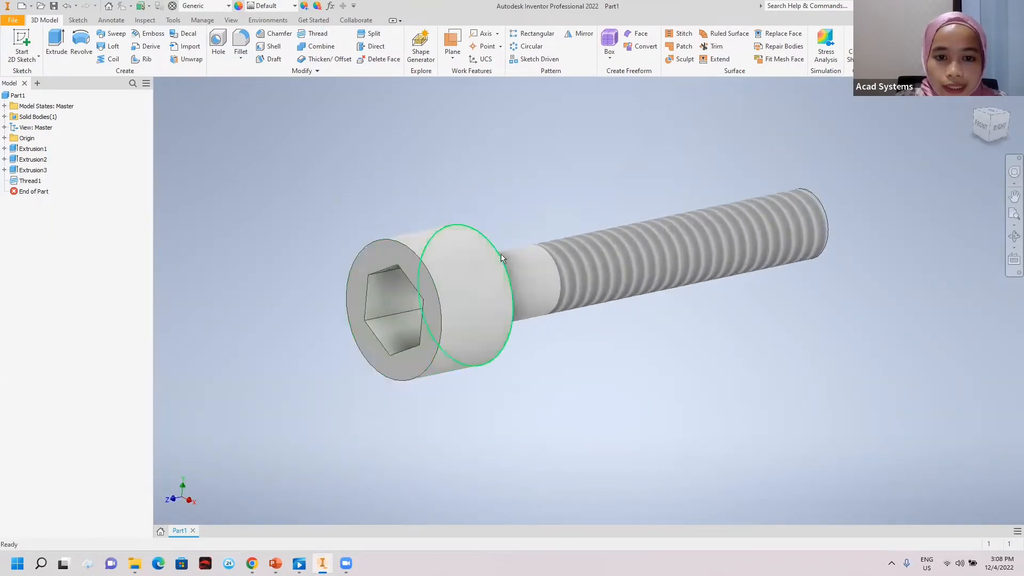
pyautogui.keyDown('shift'); pyautogui.moveTo(530, 206); pyautogui.dragTo(432, 280, button='middle'); pyautogui.keyUp('shift')
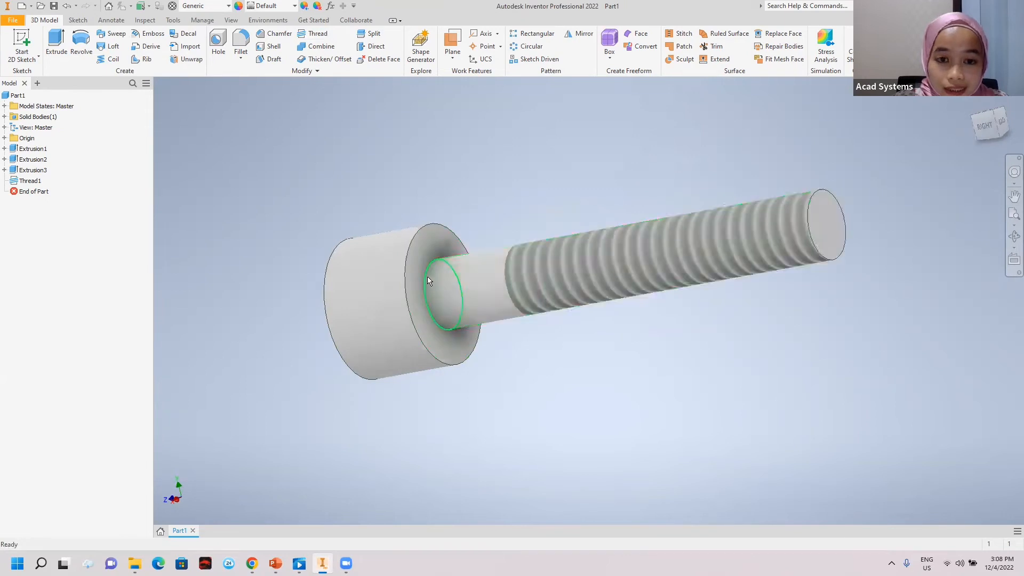
pyautogui.keyDown('shift'); pyautogui.moveTo(449, 222); pyautogui.dragTo(544, 204, button='middle'); pyautogui.keyUp('shift')
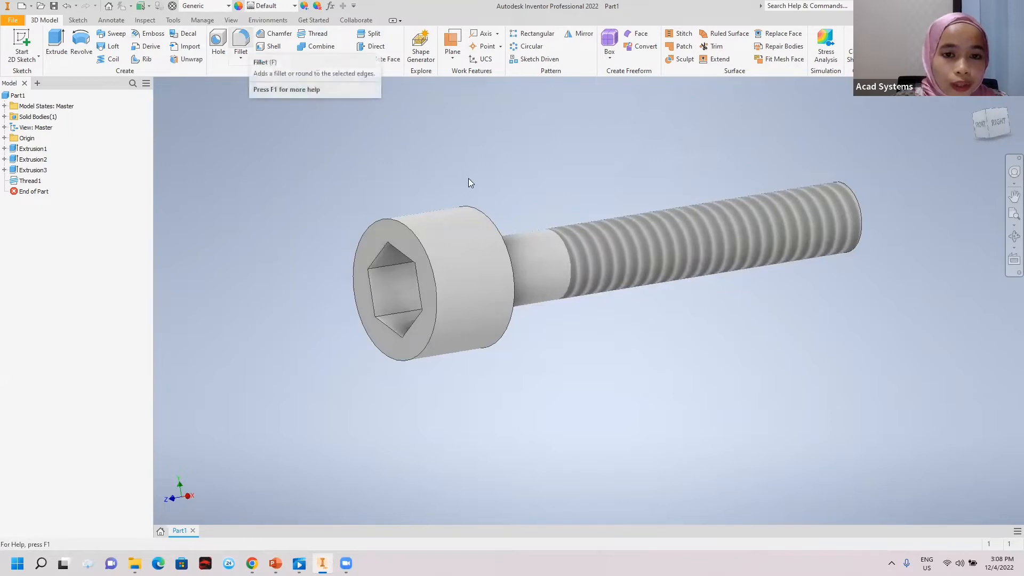
pyautogui.click(411, 231)
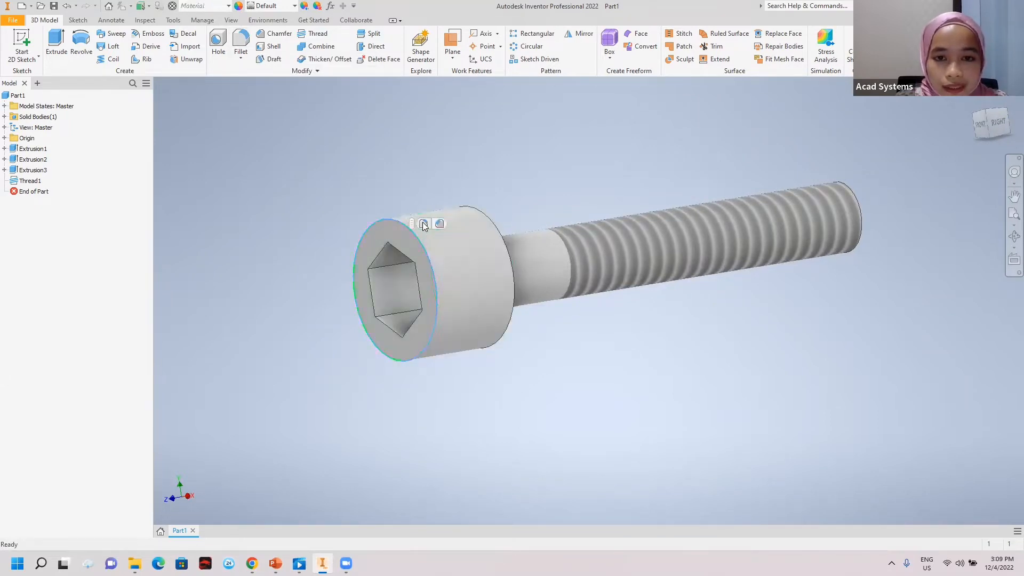
pyautogui.click(424, 224)
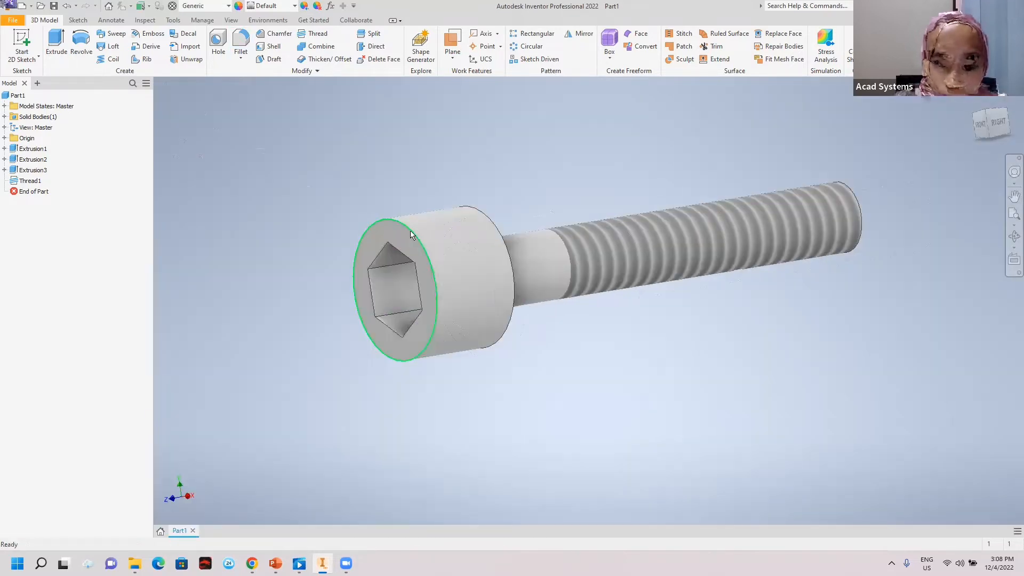
pyautogui.write('0')
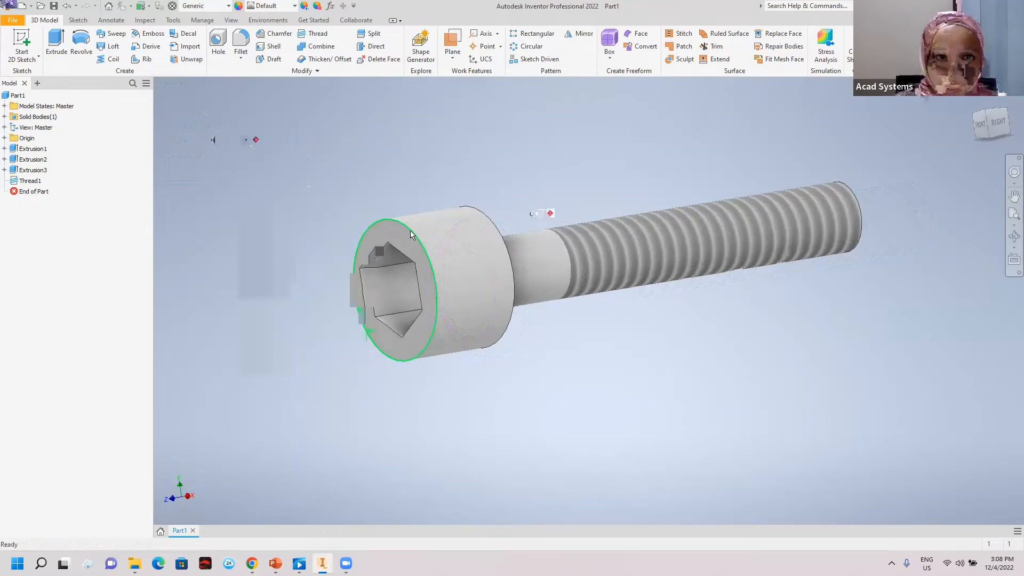
pyautogui.write('.3')
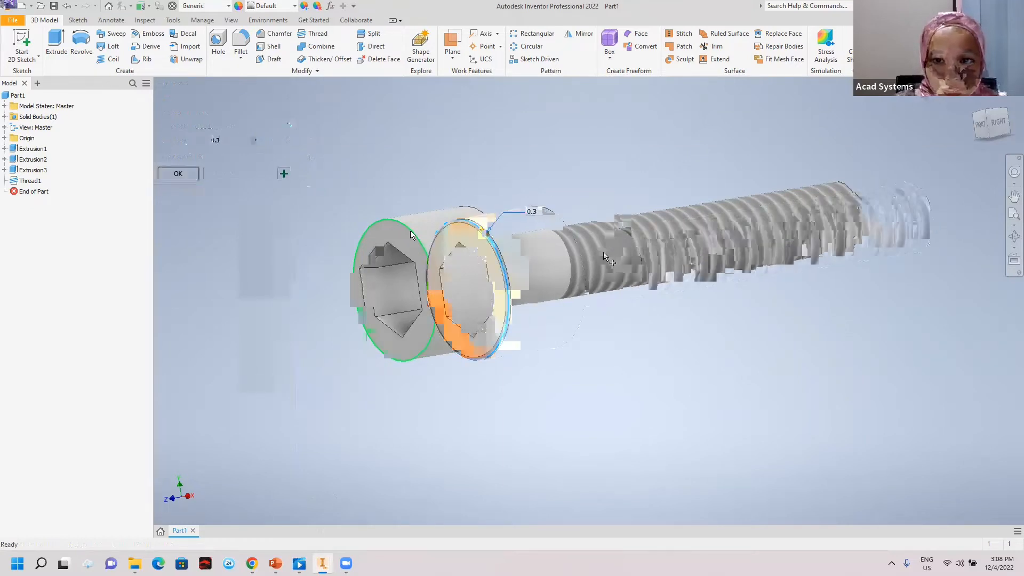
pyautogui.click(569, 233)
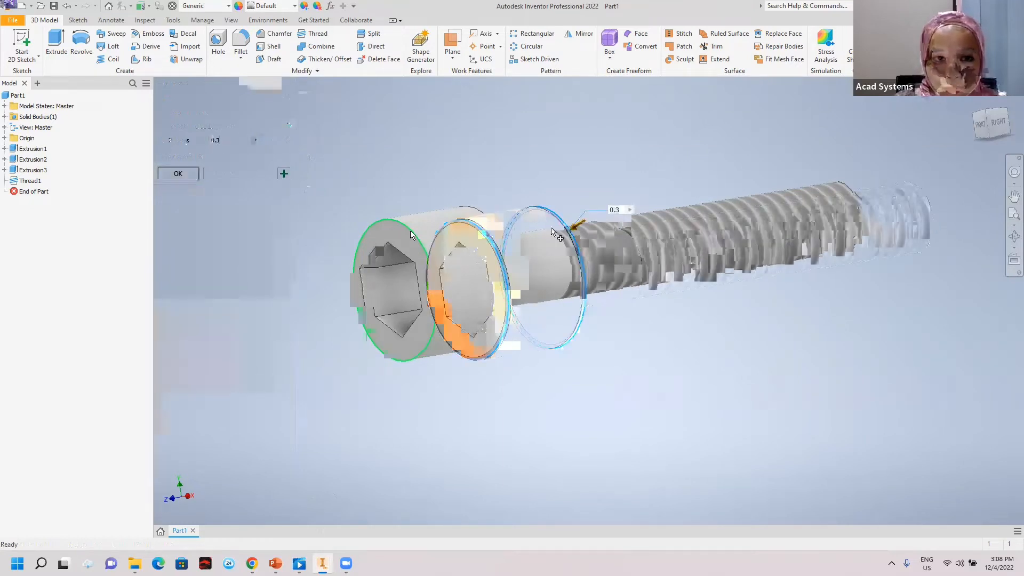
pyautogui.click(178, 173)
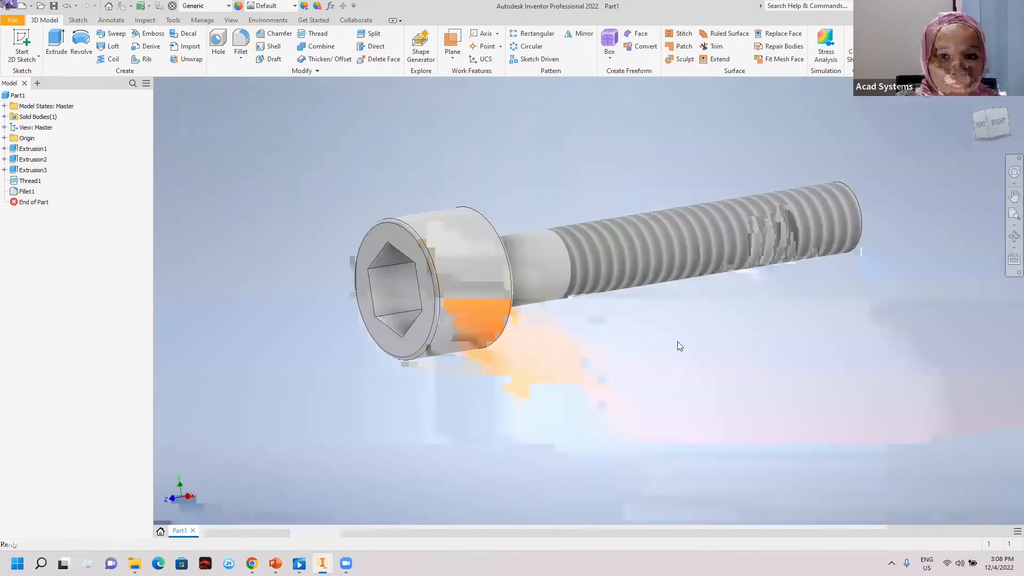
# Step: Fillet the circular edge where the shank meets the underside of the head with a 0.2 mm radius
pyautogui.keyDown('shift'); pyautogui.moveTo(602, 328); pyautogui.dragTo(478, 324, button='middle'); pyautogui.keyUp('shift')
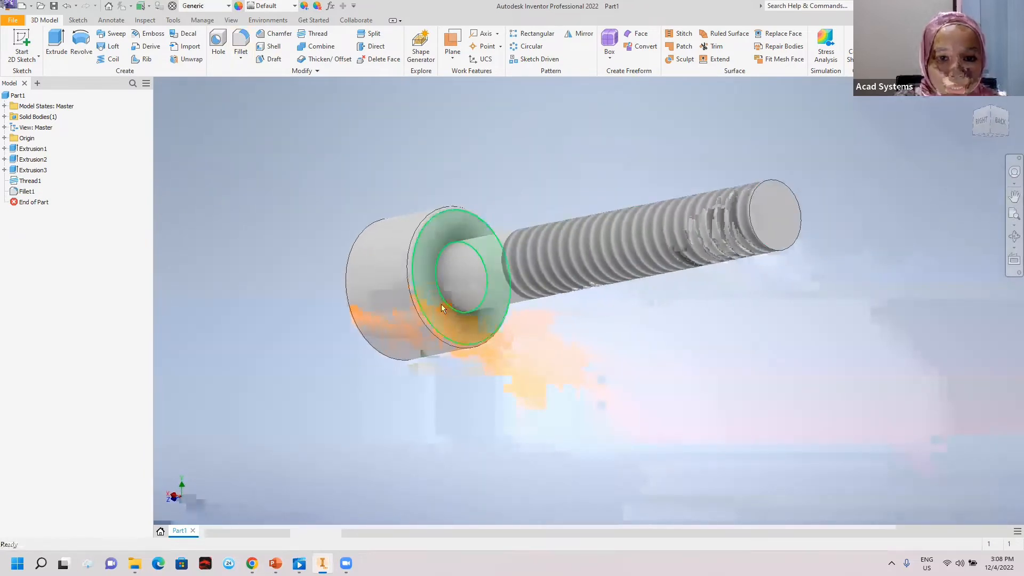
pyautogui.click(437, 284)
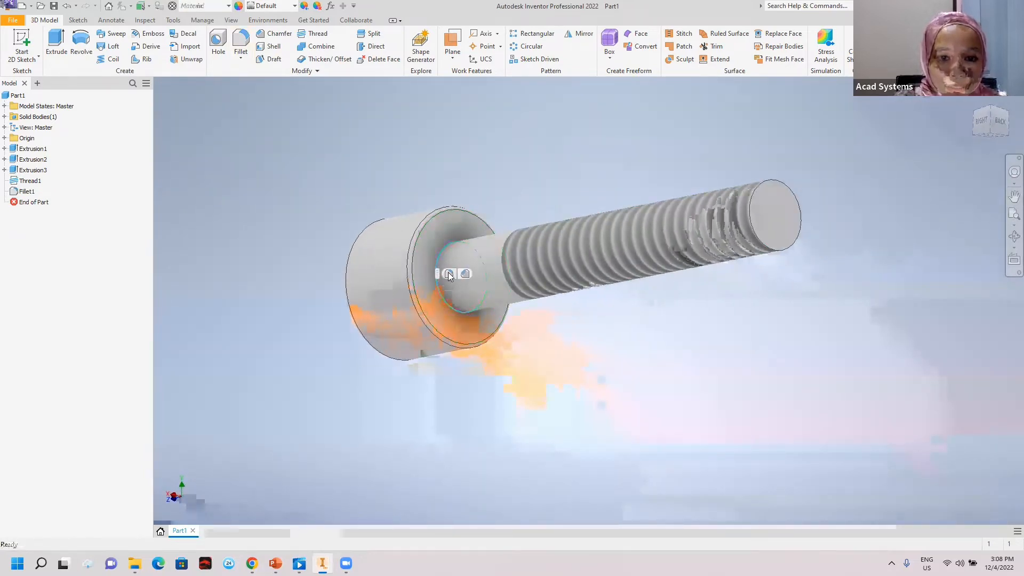
pyautogui.click(448, 274)
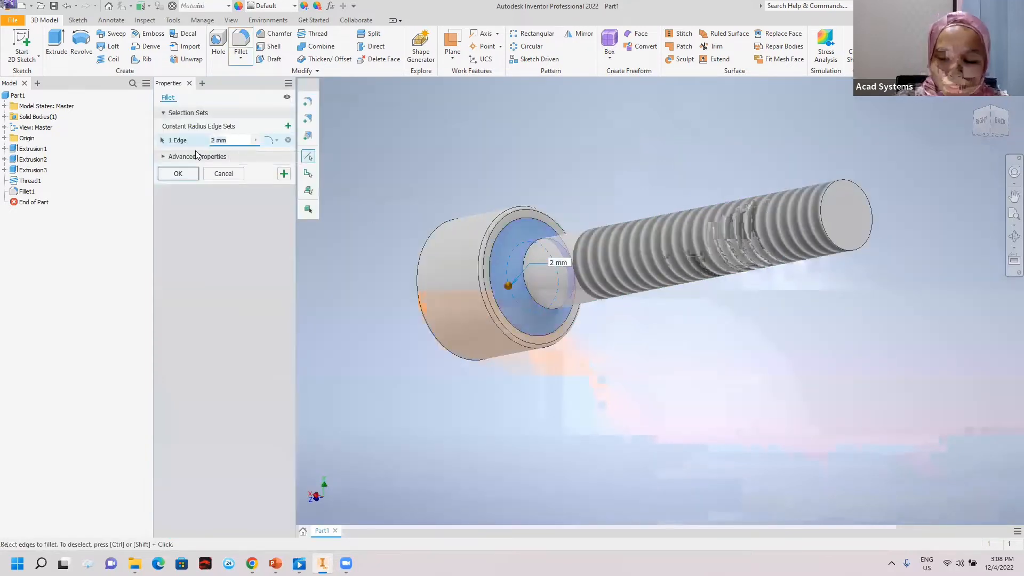
pyautogui.write('0.2')
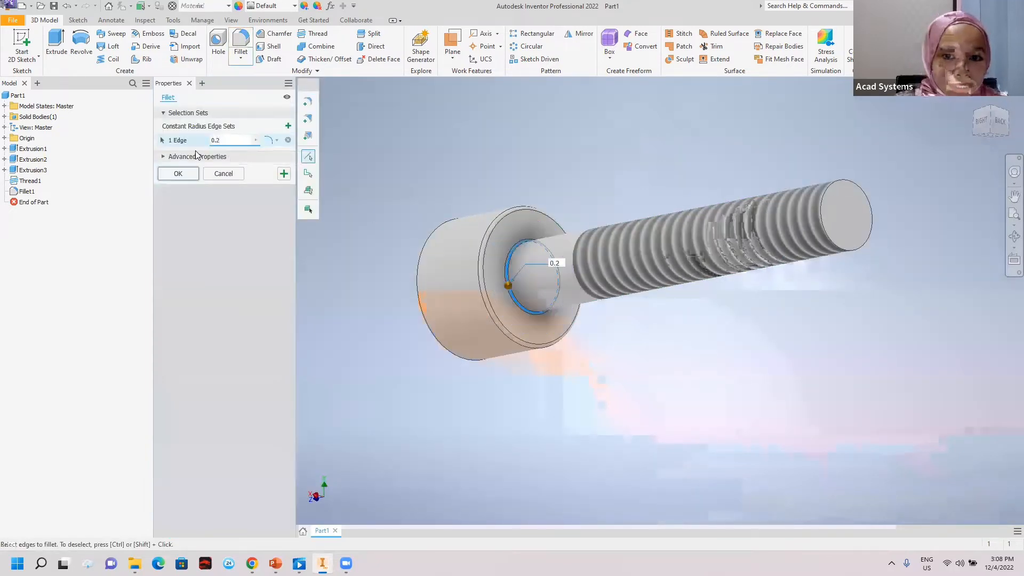
pyautogui.click(193, 175)
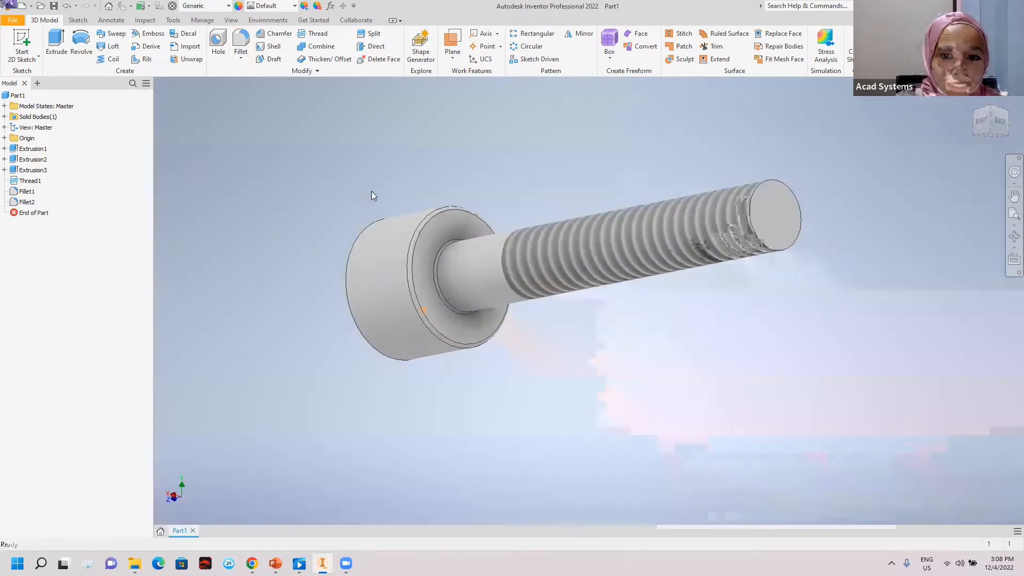
# Step: Assign the material Steel, Galvanized from the Inventor Material Library to the screw
pyautogui.keyDown('shift'); pyautogui.moveTo(333, 192); pyautogui.dragTo(492, 196, button='middle'); pyautogui.keyUp('shift')
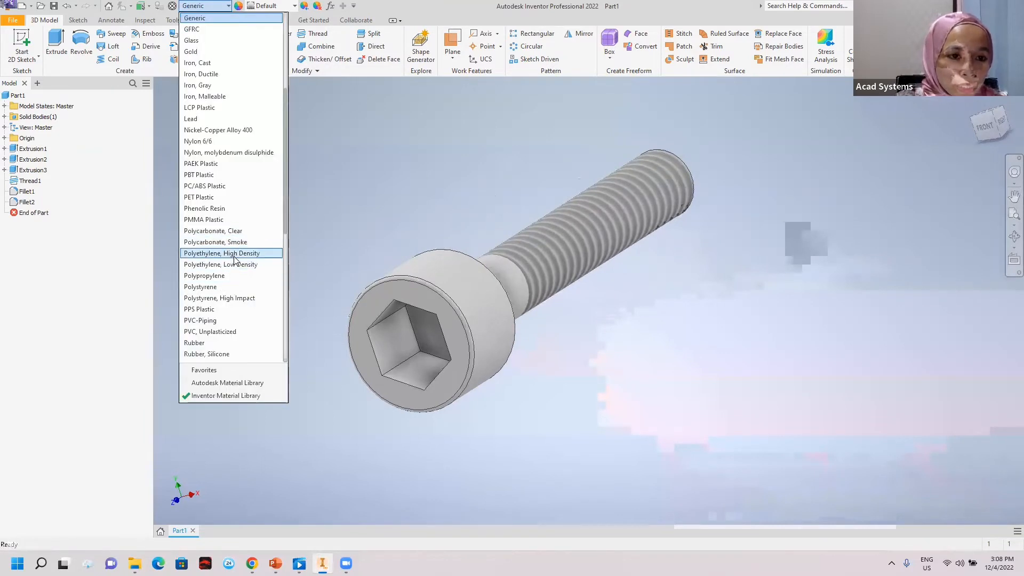
pyautogui.scroll(-3, 234, 255)
pyautogui.scroll(-4, 234, 266)
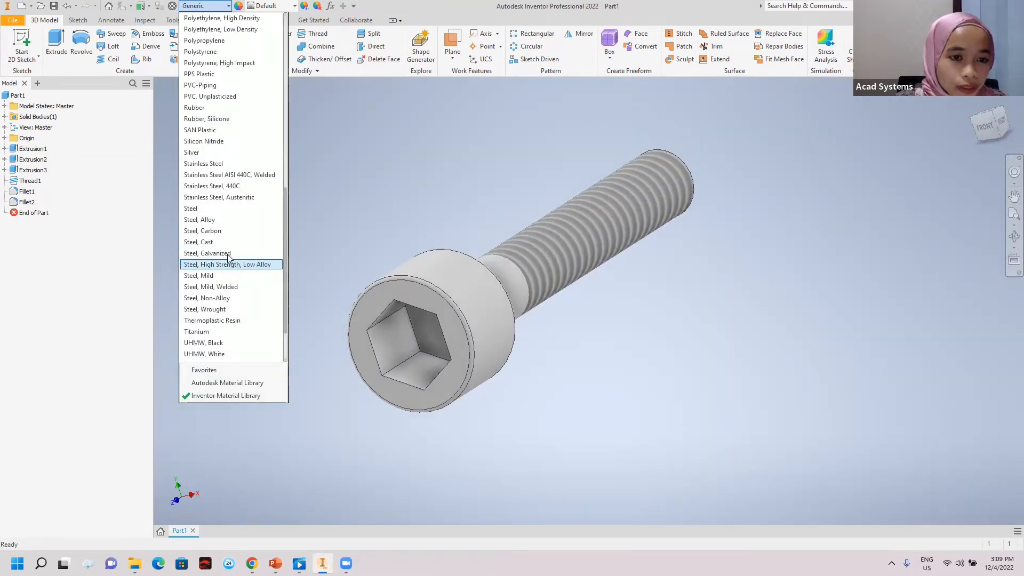
pyautogui.click(229, 254)
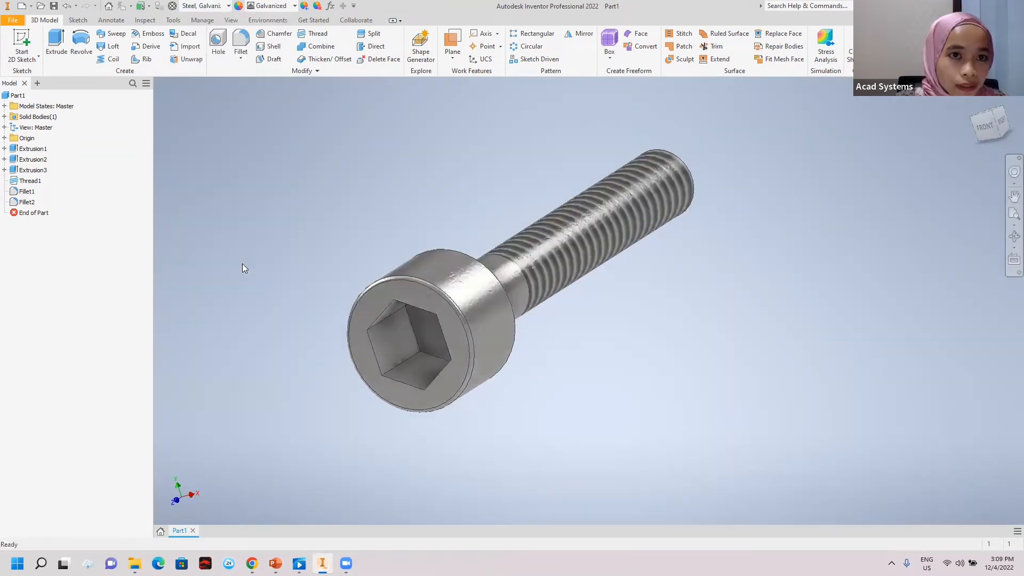
# Step: Override the screw's appearance with Chrome - Polished
pyautogui.click(272, 5)
pyautogui.scroll(15, 312, 227)
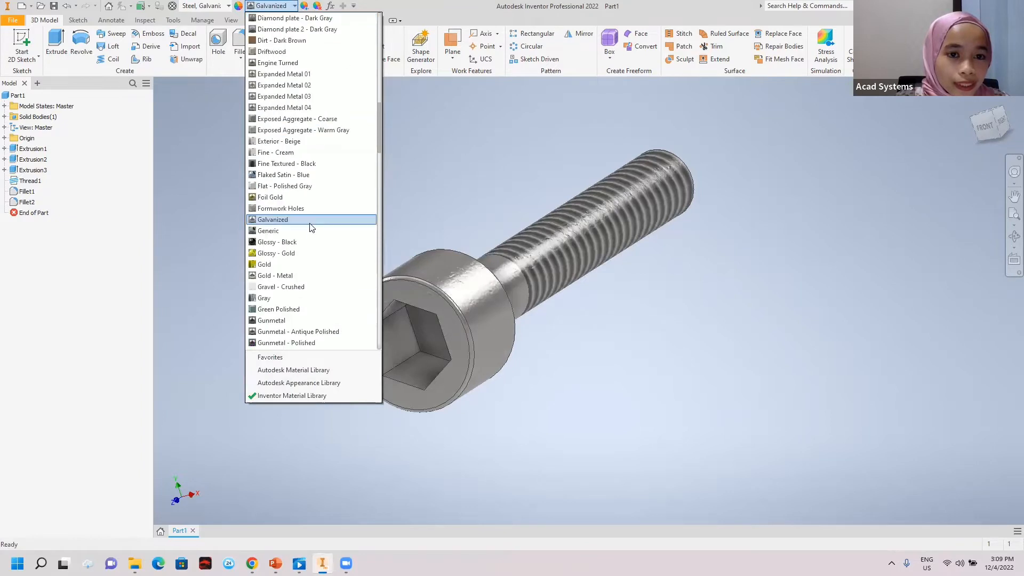
pyautogui.scroll(1, 312, 227)
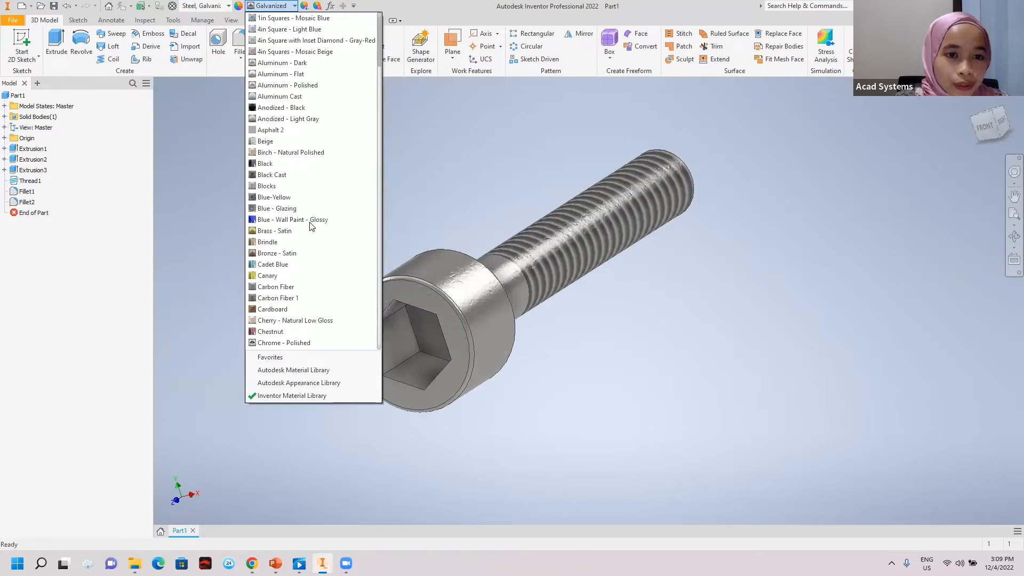
pyautogui.scroll(-3, 311, 226)
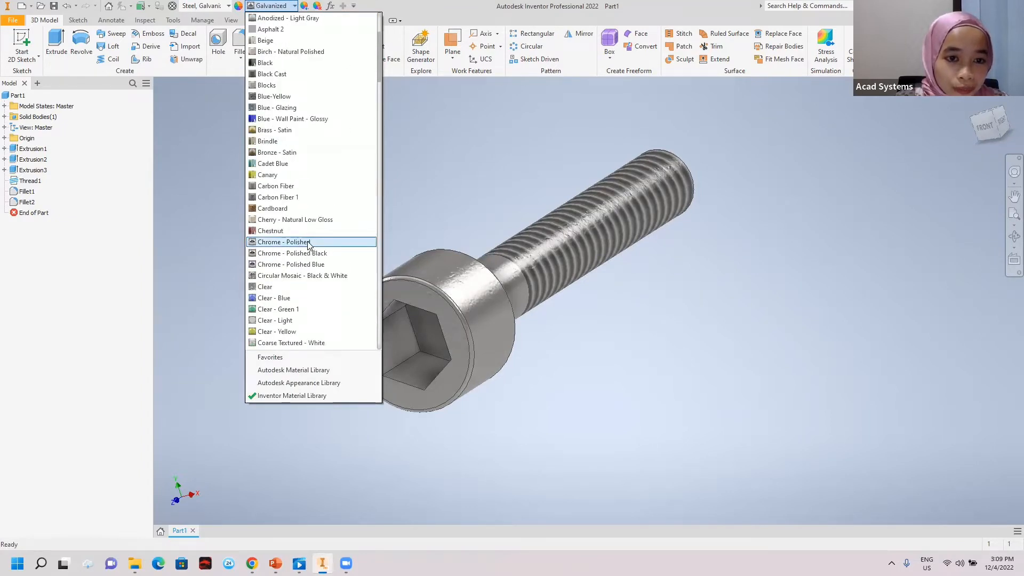
pyautogui.click(308, 243)
pyautogui.moveTo(675, 307)
pyautogui.keyDown('shift'); pyautogui.mouseDown(button='middle')
pyautogui.moveTo(667, 274)
pyautogui.moveTo(663, 306)
pyautogui.mouseUp(button='middle'); pyautogui.keyUp('shift')
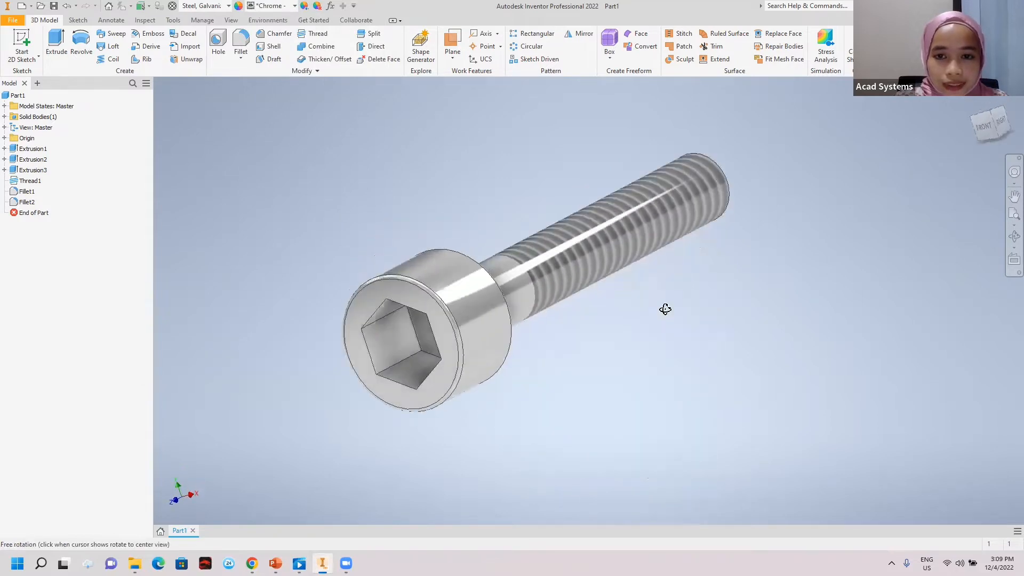
# Step: Save the part in the Acadmyproject workspace under the file name Head Hex Cap Screw
pyautogui.click(53, 6)
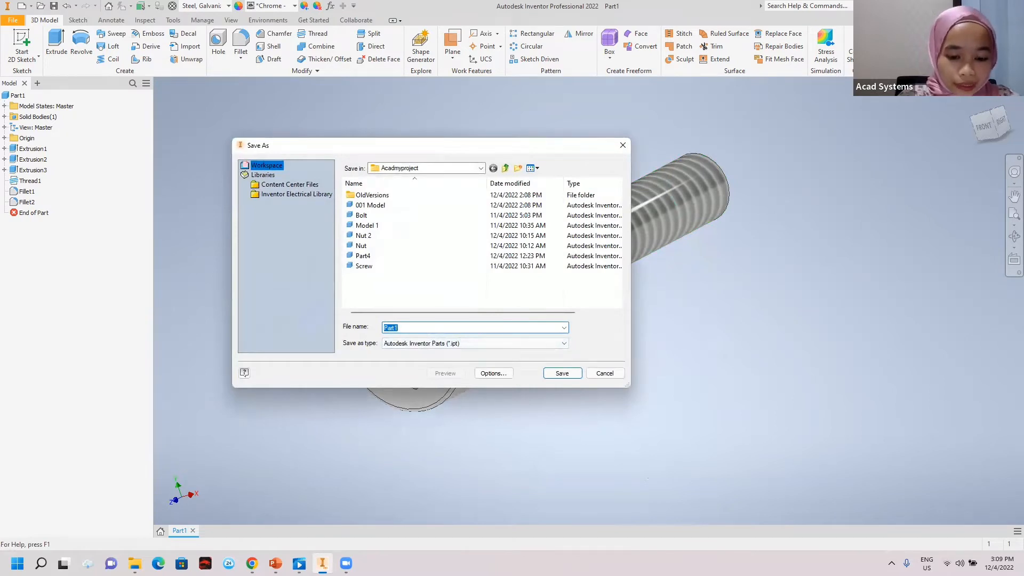
pyautogui.write('Head Hex')
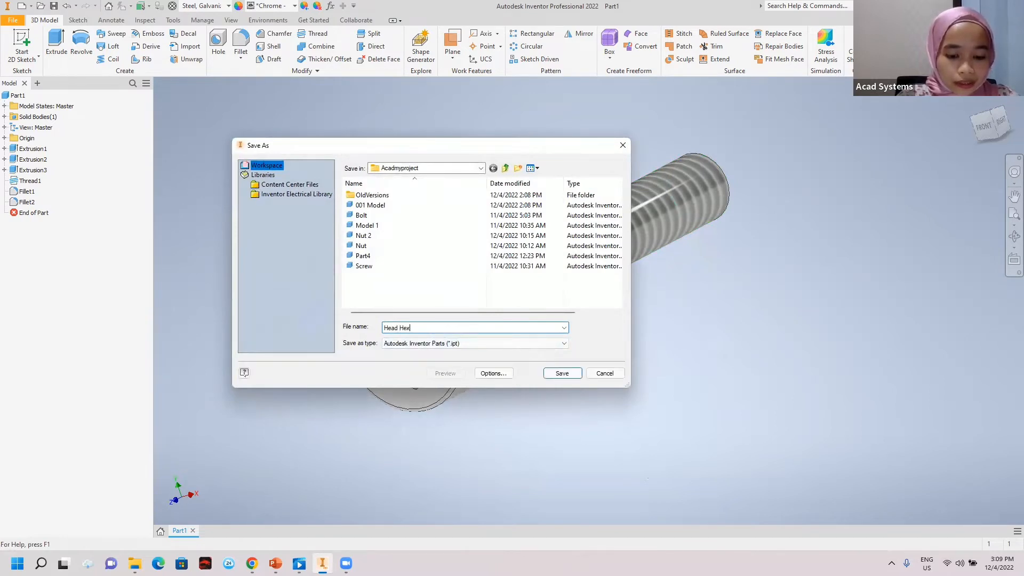
pyautogui.write('Screw')
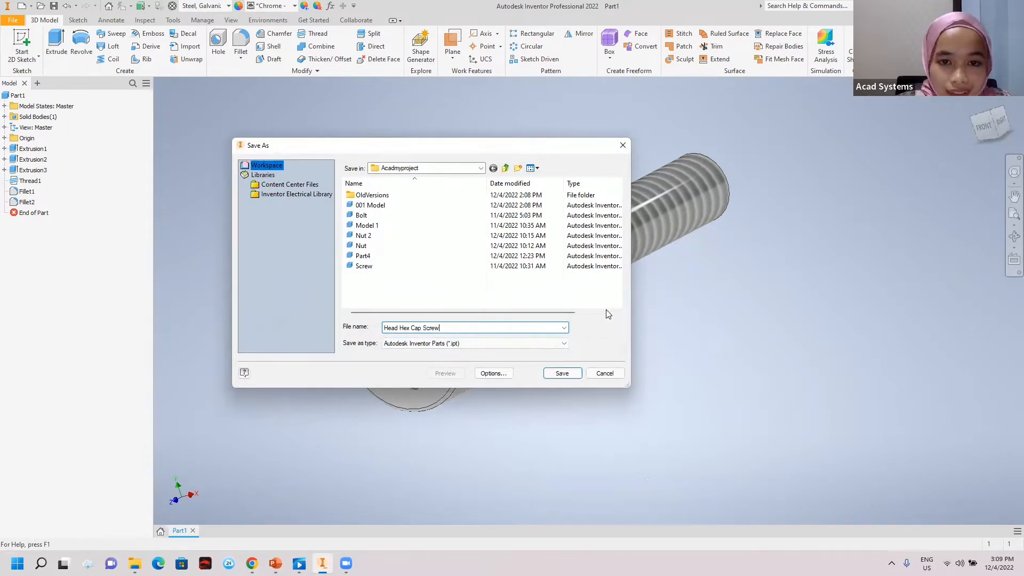
pyautogui.click(575, 376)
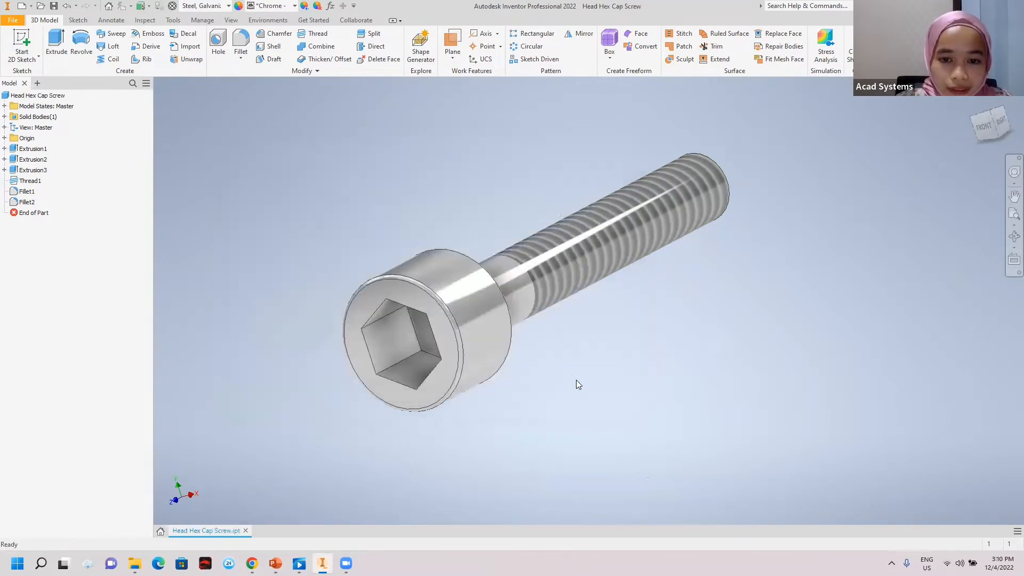
pyautogui.moveTo(370, 161); pyautogui.dragTo(385, 177, button='middle')
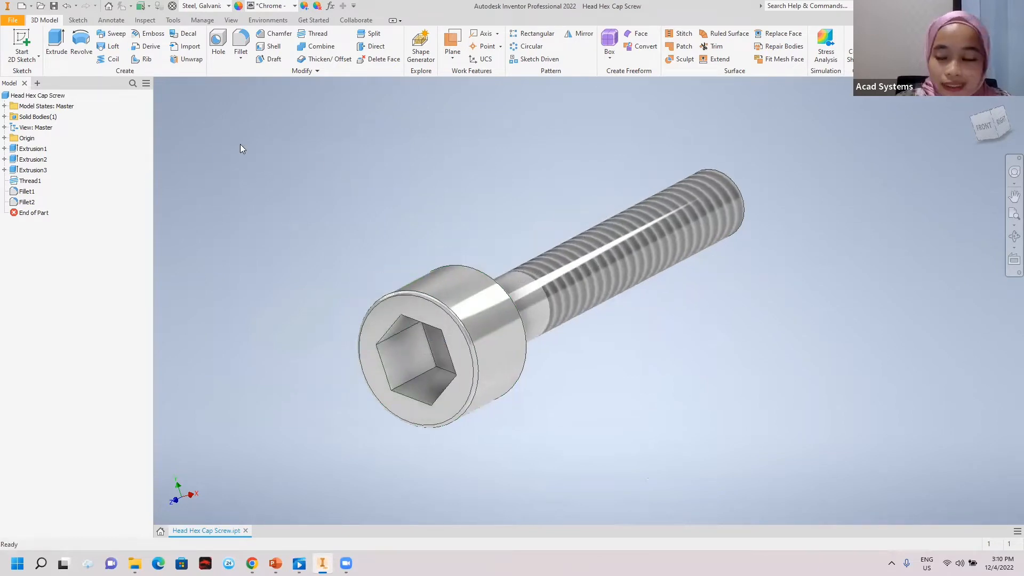
pyautogui.click(37, 96)
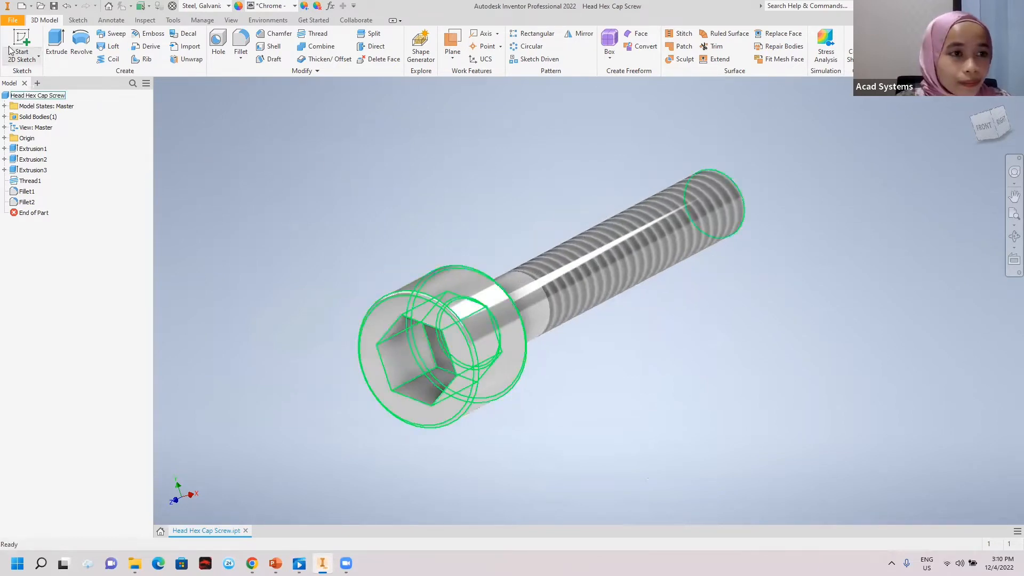
# Step: Create a new part from the metric Standard (mm).ipt template and start a 2D sketch on the horizontal XZ origin plane
pyautogui.click(22, 8)
pyautogui.doubleClick(570, 160)
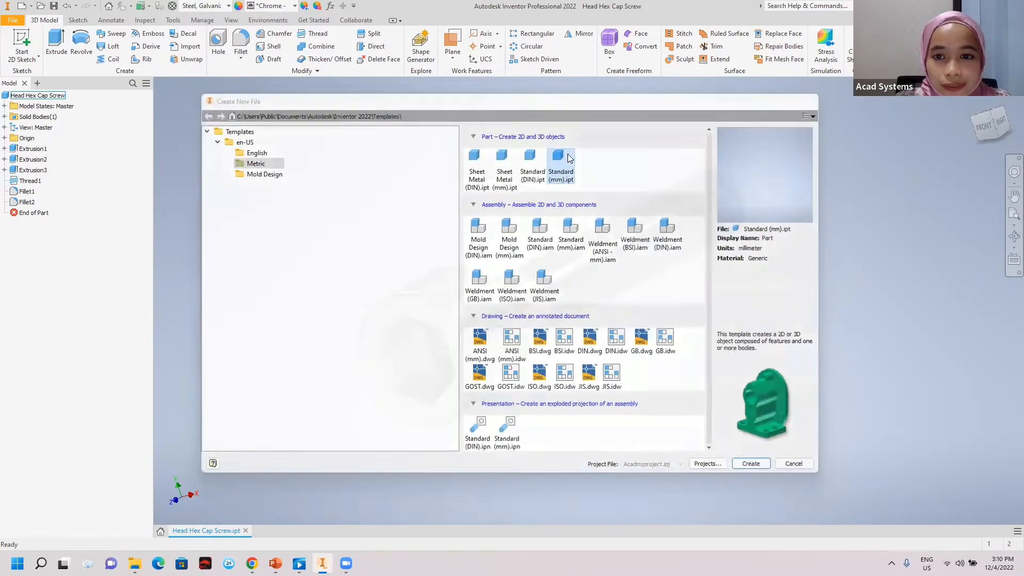
pyautogui.click(21, 46)
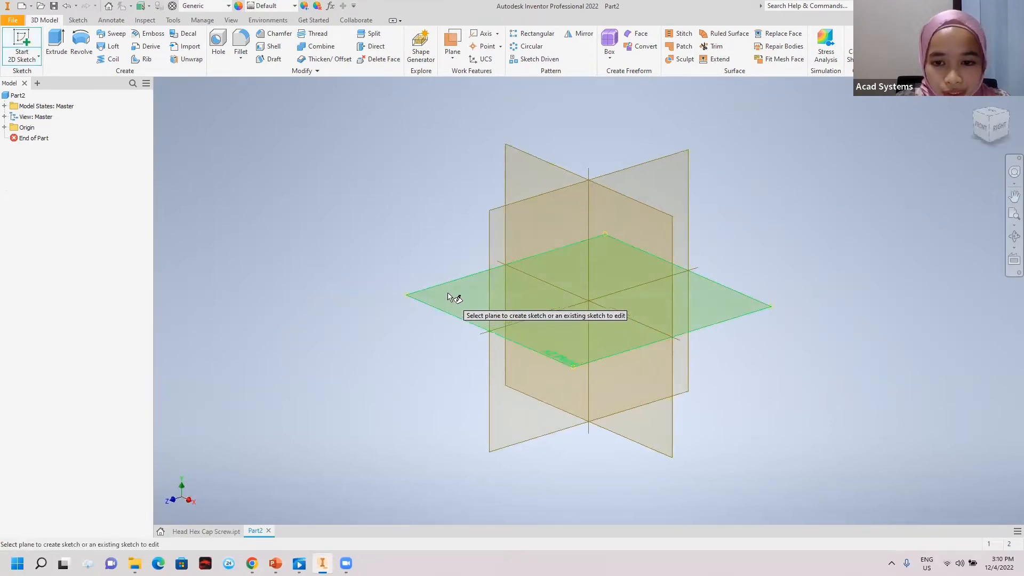
pyautogui.click(449, 294)
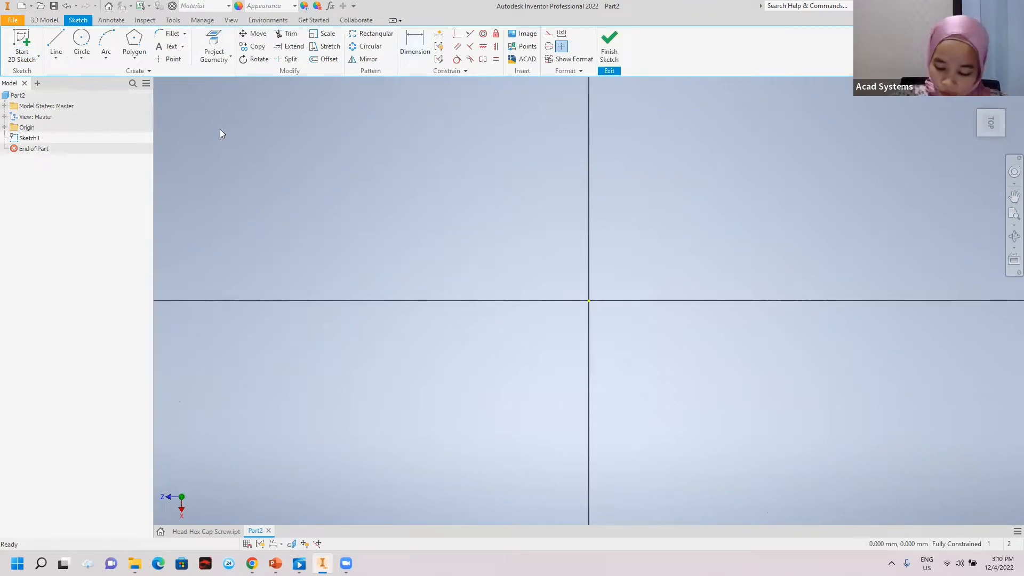
# Step: Sketch a six-sided polygon centred on the origin, about 12.5 mm across flats, with one corner on the X axis
pyautogui.click(129, 40)
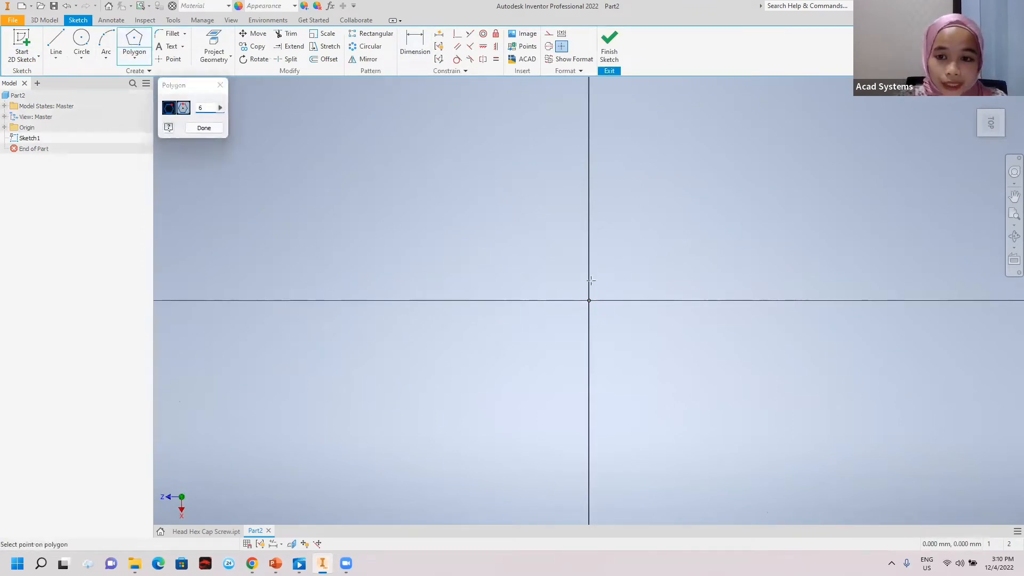
pyautogui.click(588, 300)
pyautogui.click(589, 207)
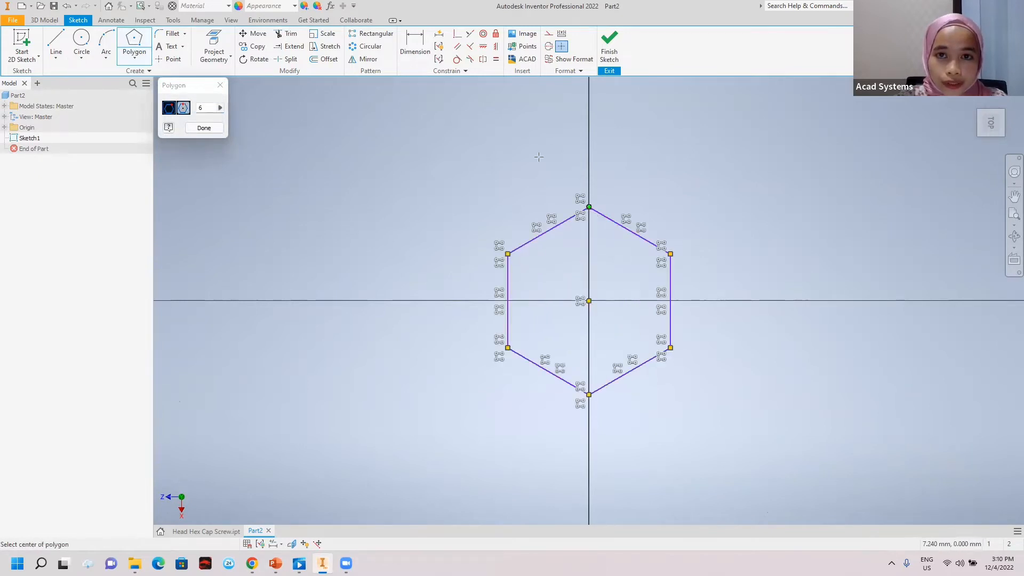
# Step: Dimension the hexagon across its two opposite parallel flats, set the distance to 15 mm, and finish the sketch
pyautogui.press('d')
pyautogui.click(507, 314)
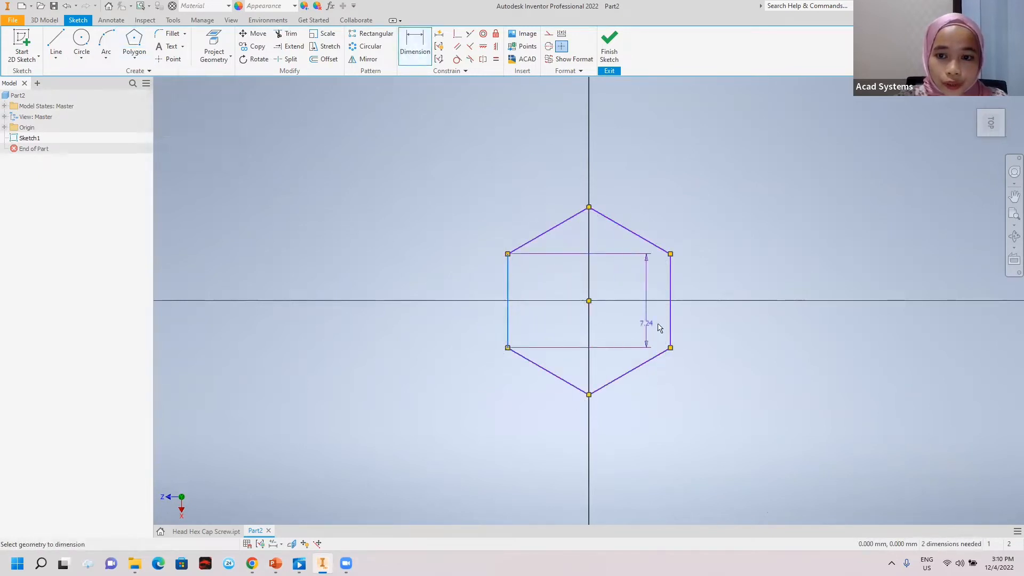
pyautogui.click(670, 332)
pyautogui.click(597, 444)
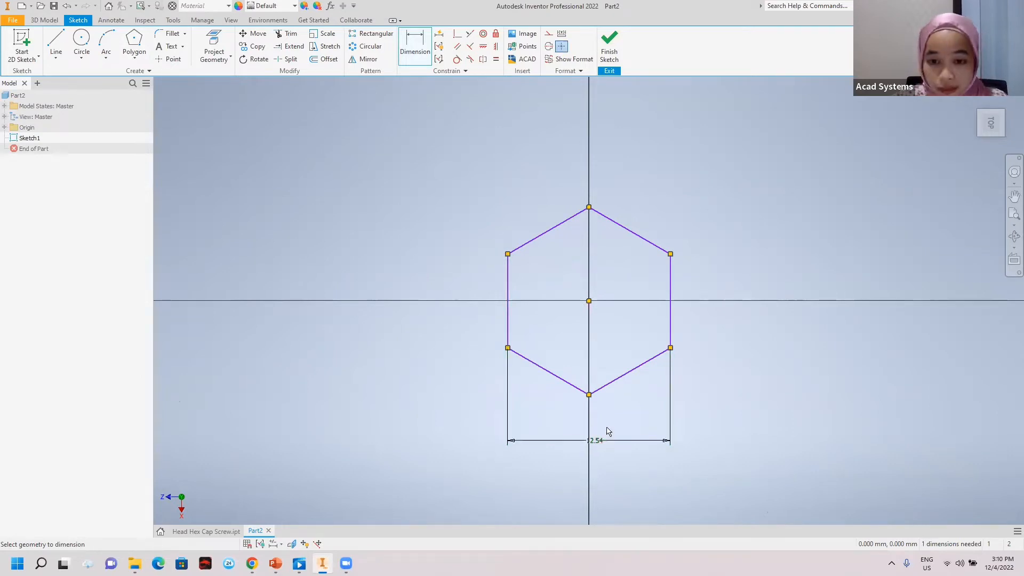
pyautogui.click(597, 443)
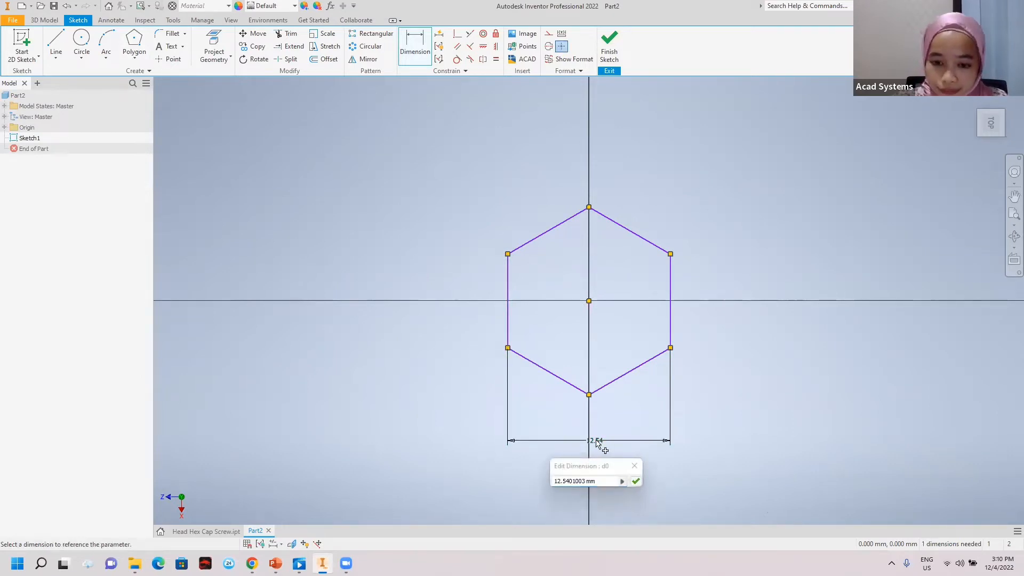
pyautogui.moveTo(557, 480); pyautogui.dragTo(514, 482)
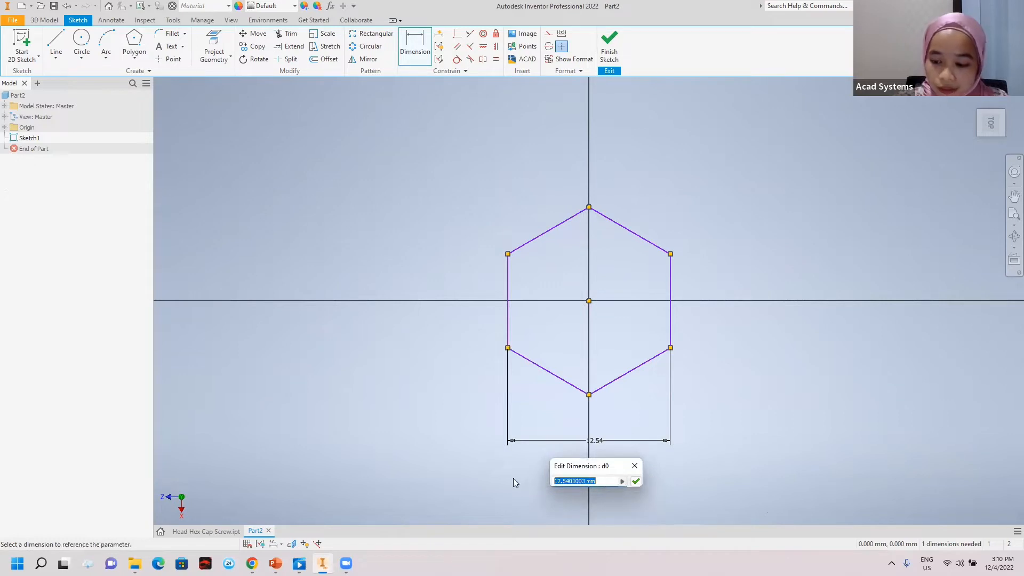
pyautogui.write('15')
pyautogui.press('Return')
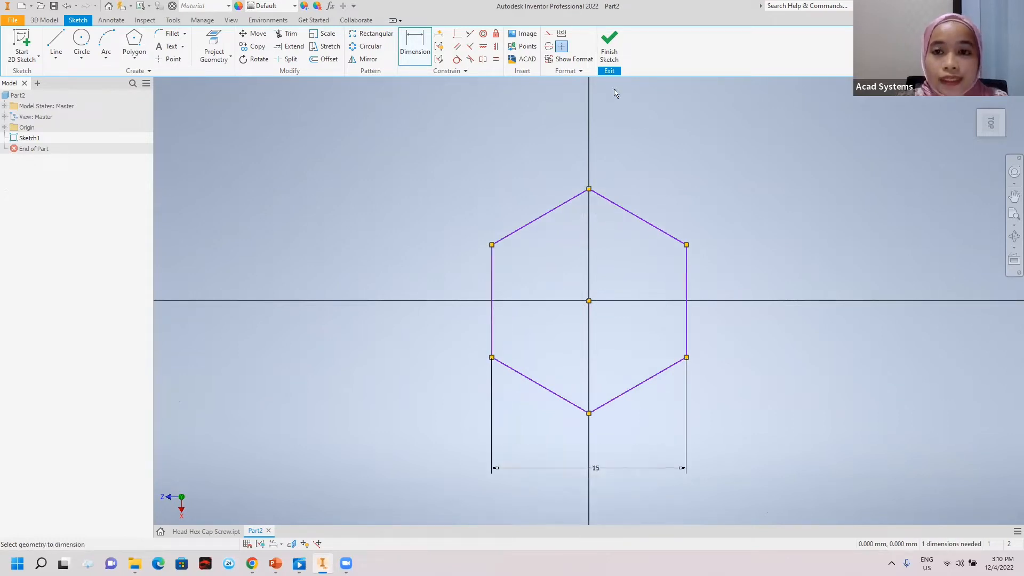
pyautogui.click(611, 51)
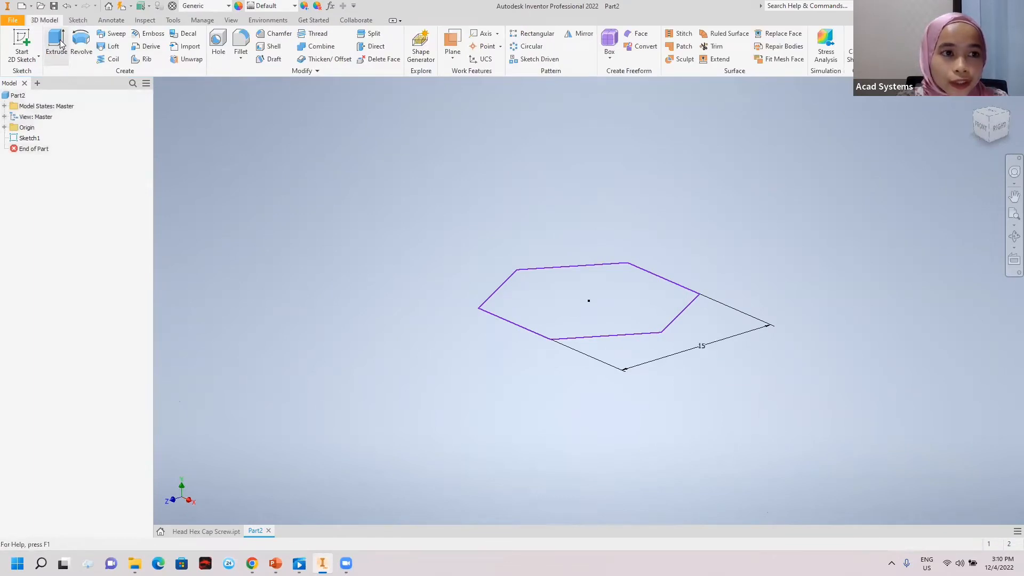
# Step: Extrude the hexagon profile 7.5 mm into a solid body
pyautogui.click(56, 43)
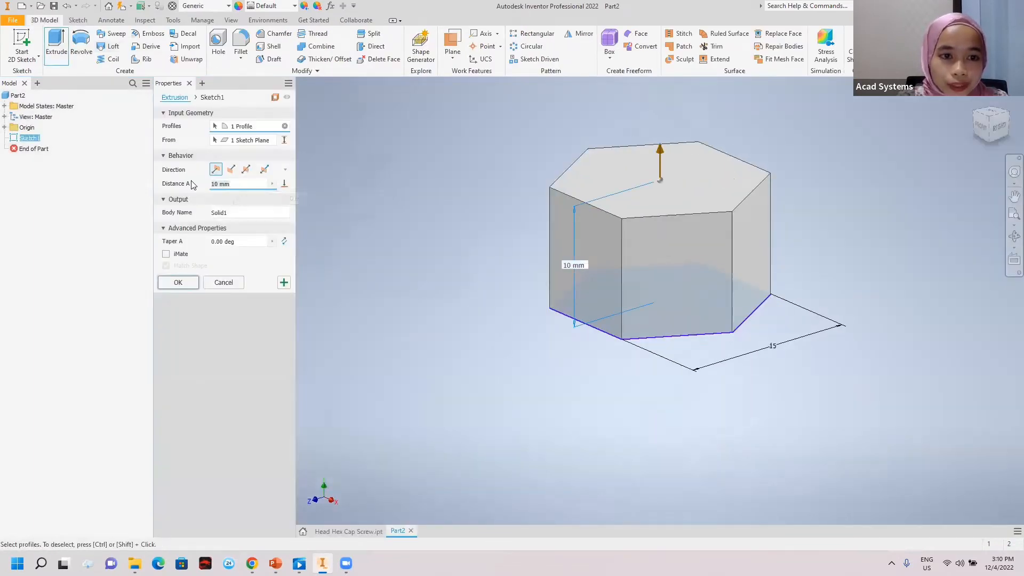
pyautogui.write('7.5')
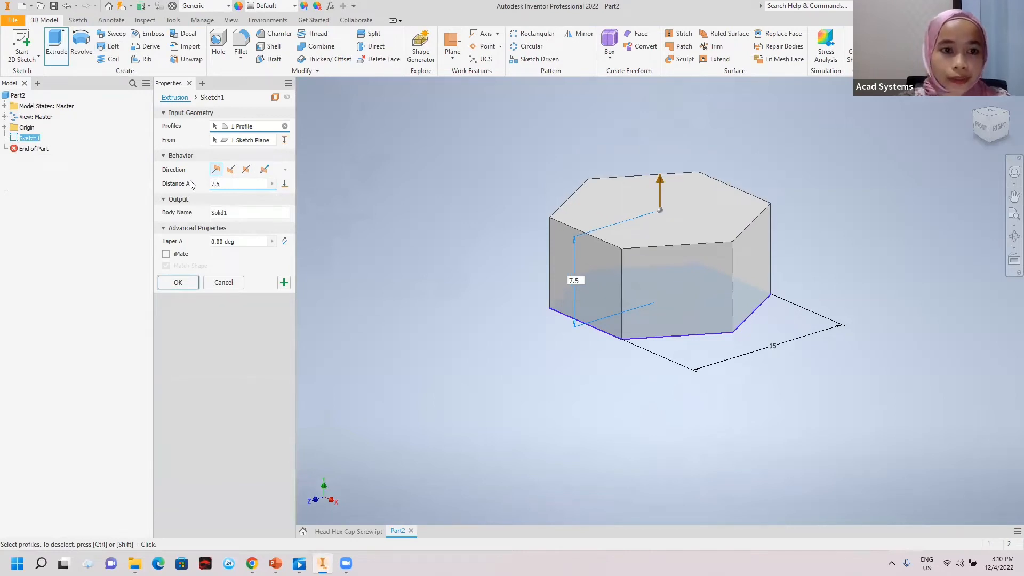
pyautogui.press('Return')
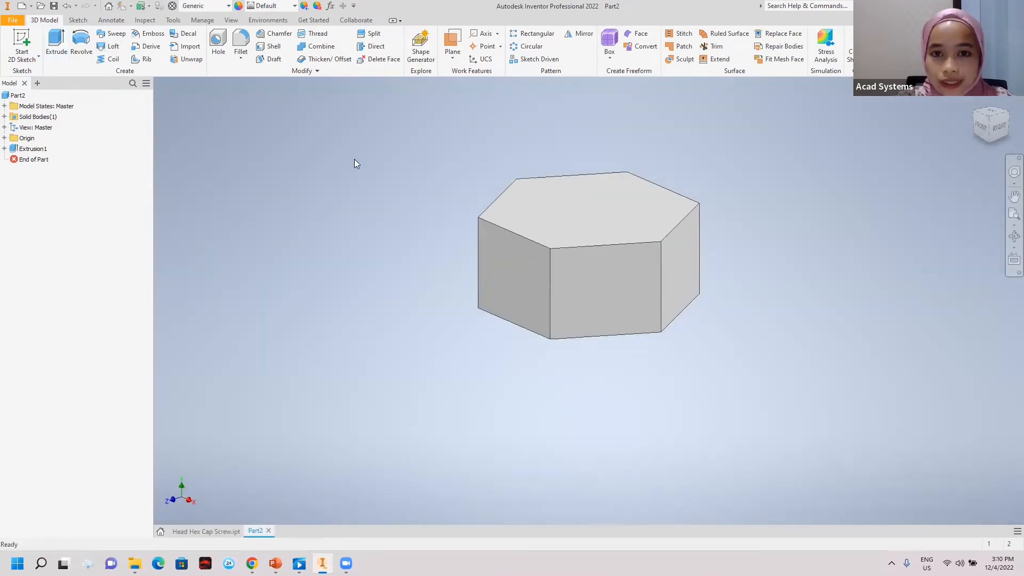
# Step: Start a sketch on the solid's top hexagonal face and draw a 15 mm circle from the origin to the midpoint of a hexagon edge
pyautogui.moveTo(492, 156); pyautogui.dragTo(438, 174, button='middle')
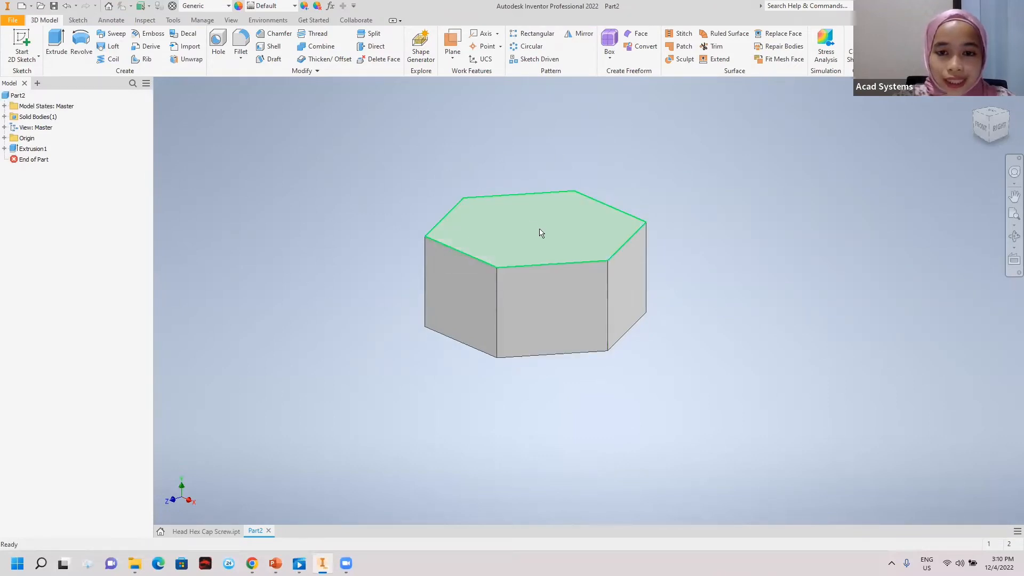
pyautogui.moveTo(533, 233)
pyautogui.keyDown('shift'); pyautogui.mouseDown(button='middle')
pyautogui.moveTo(541, 162)
pyautogui.moveTo(528, 246)
pyautogui.moveTo(535, 239)
pyautogui.mouseUp(button='middle'); pyautogui.keyUp('shift')
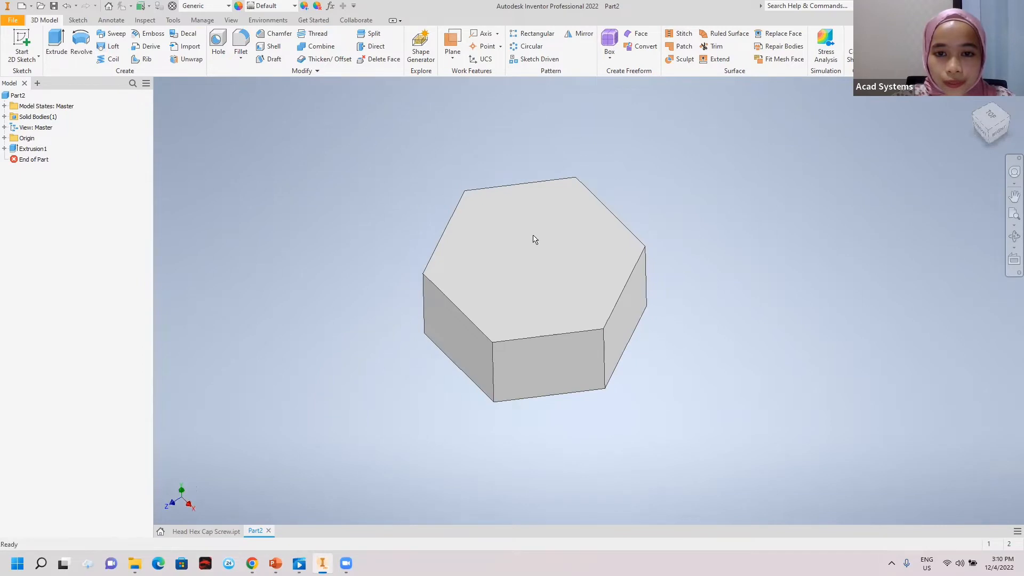
pyautogui.click(557, 274)
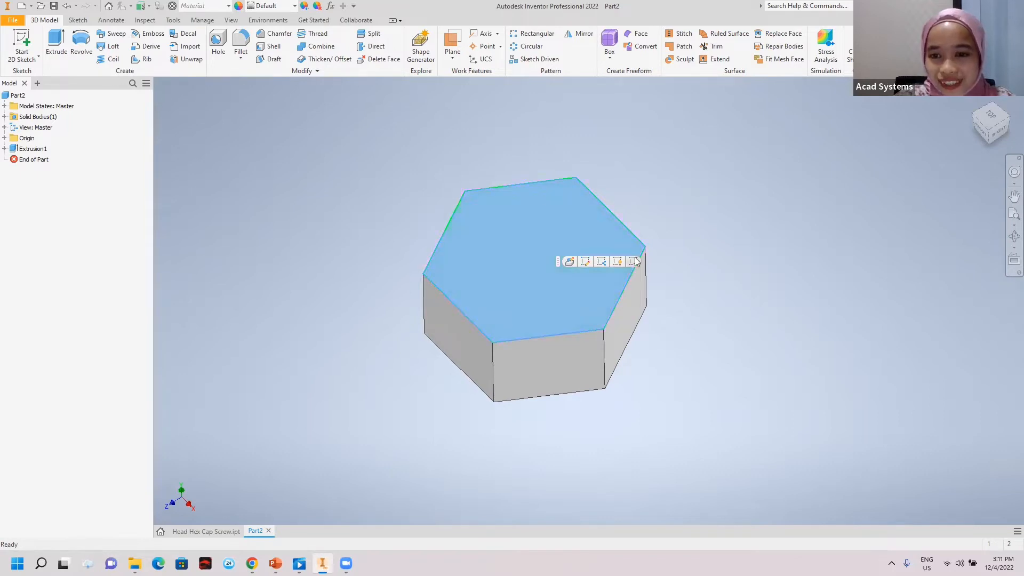
pyautogui.click(521, 229)
pyautogui.click(595, 219)
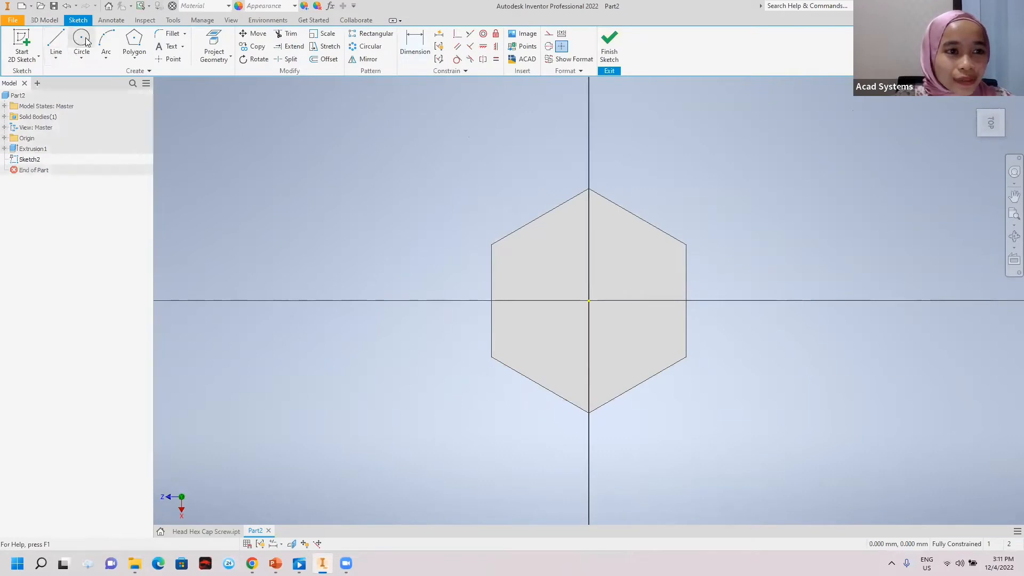
pyautogui.click(85, 41)
pyautogui.click(588, 300)
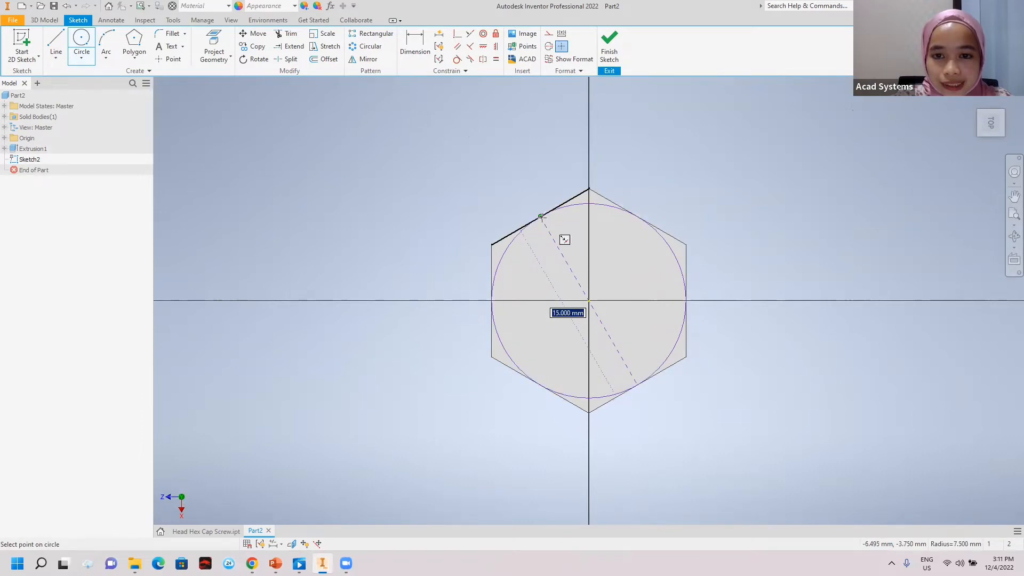
pyautogui.click(543, 216)
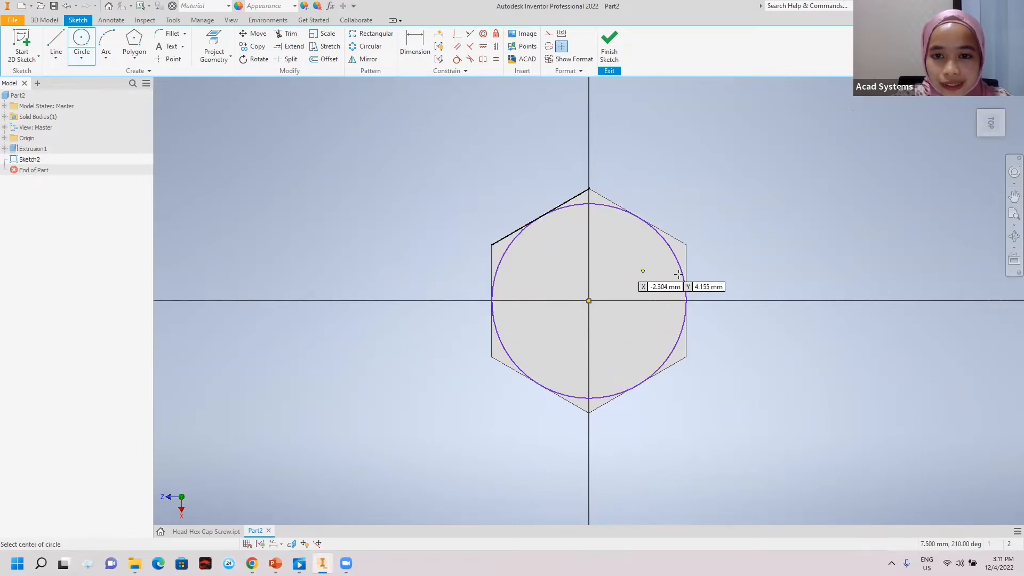
# Step: Dimension the diameter of the circle on the top face and finish the sketch
pyautogui.click(415, 45)
pyautogui.click(512, 354)
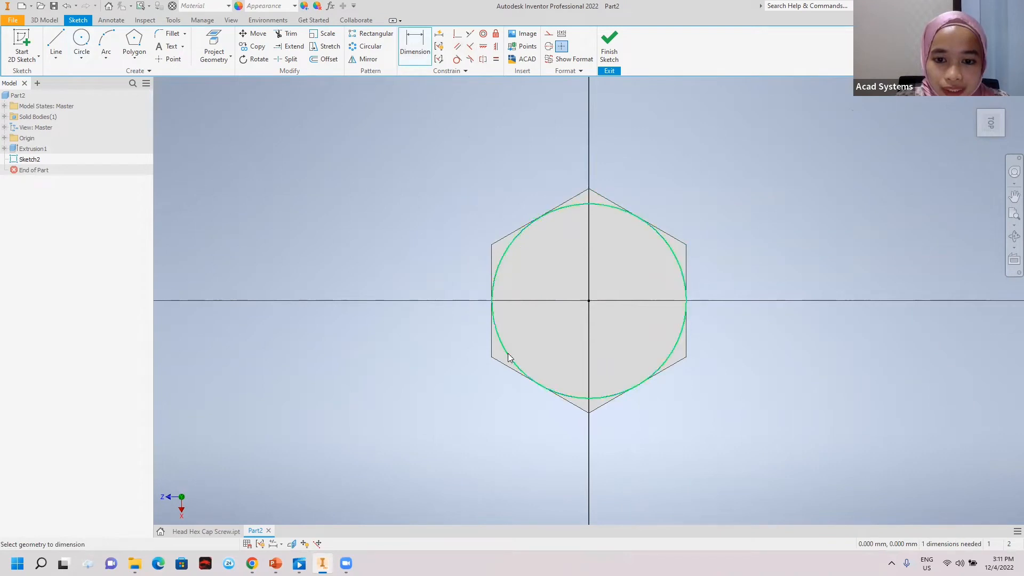
pyautogui.click(421, 334)
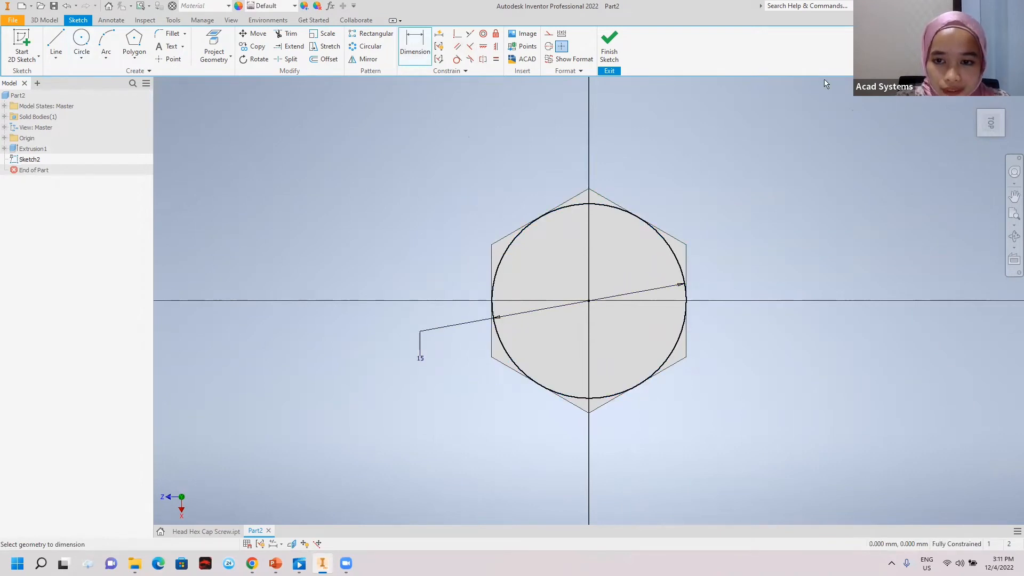
pyautogui.click(609, 47)
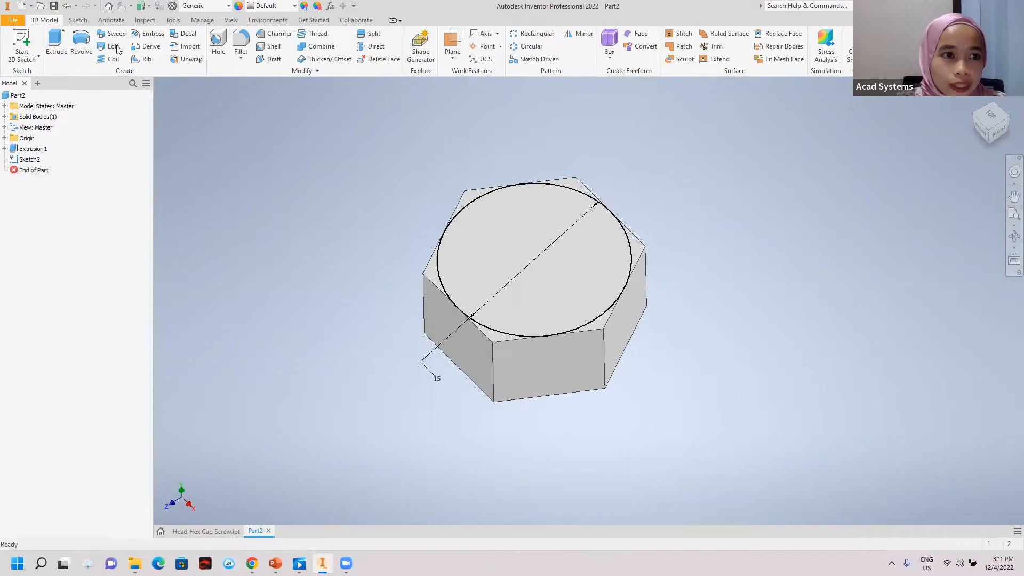
# Step: Extrude the top circle 7.5 mm into the body as an Intersect with a 45° taper to chamfer the upper hexagon corners
pyautogui.click(56, 45)
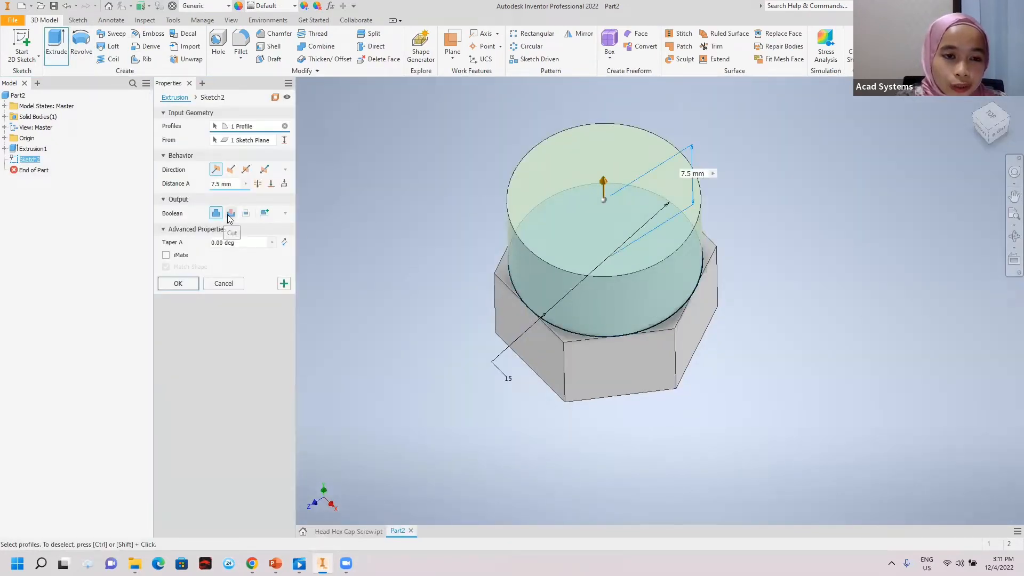
pyautogui.click(244, 214)
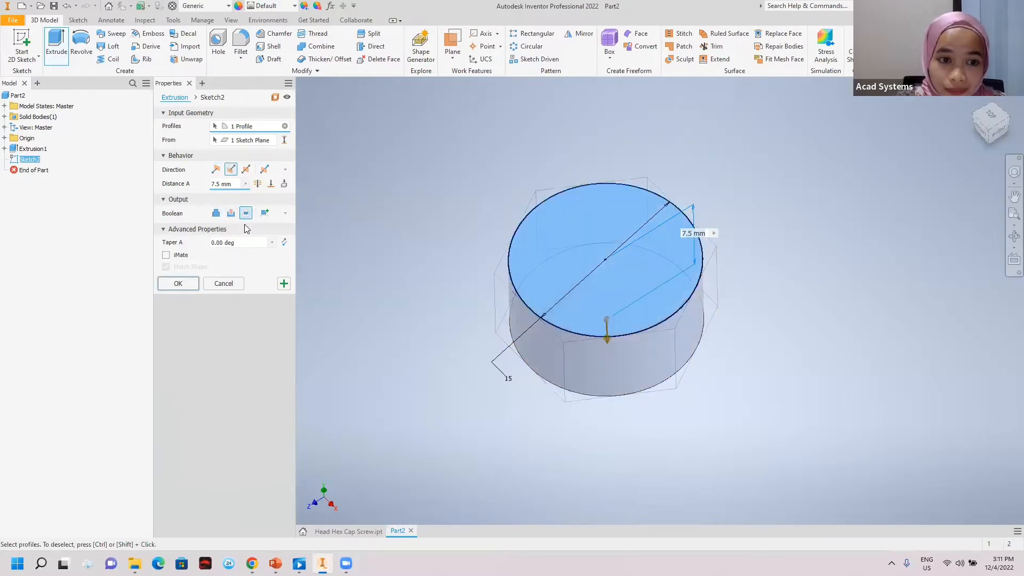
pyautogui.click(245, 244)
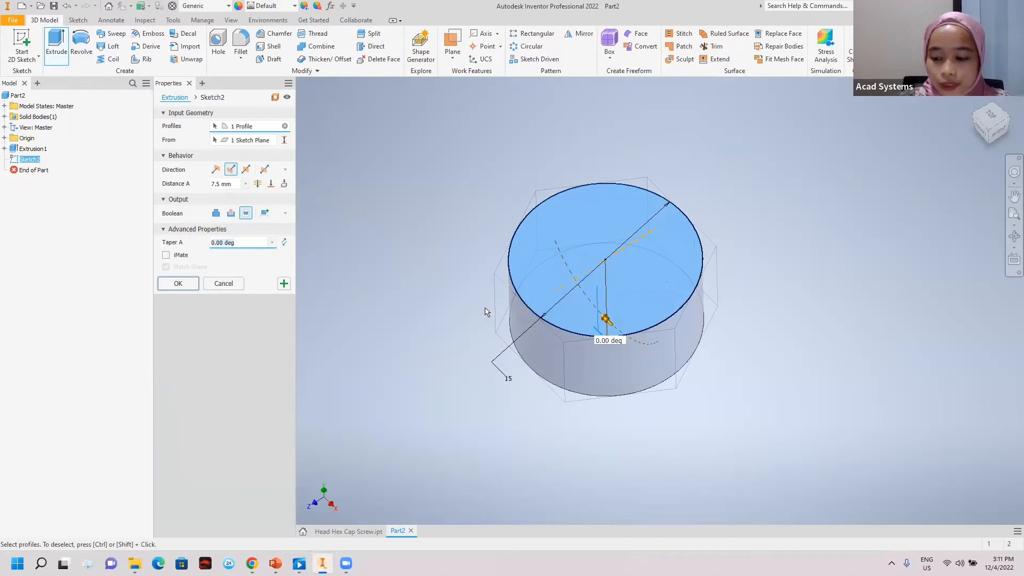
pyautogui.write('45')
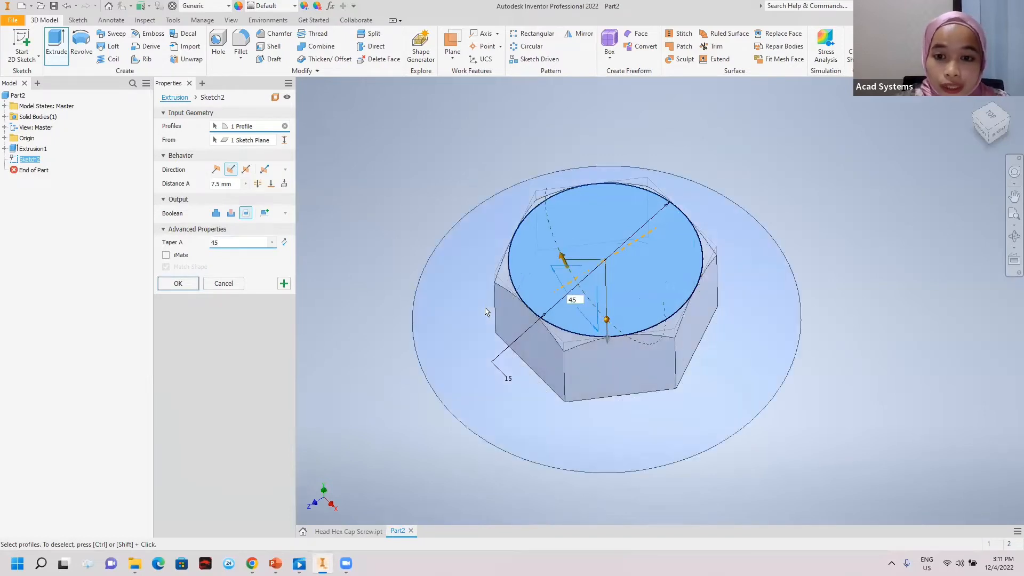
pyautogui.click(178, 284)
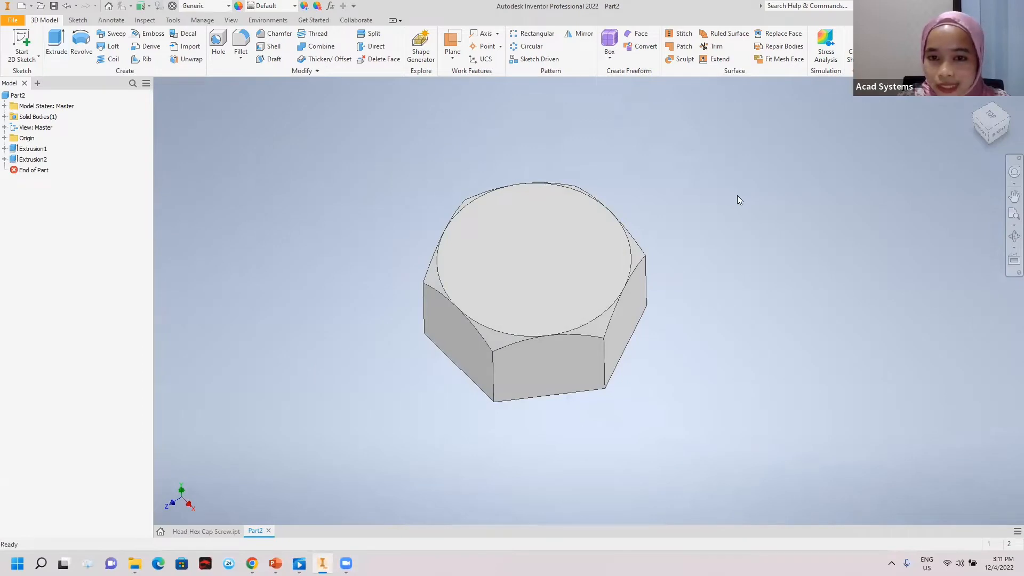
# Step: Sketch a circle on the bottom hexagonal face from the origin to the midpoint of a hexagon edge, and finish the sketch
pyautogui.keyDown('shift'); pyautogui.moveTo(704, 250); pyautogui.dragTo(714, 160, button='middle'); pyautogui.keyUp('shift')
pyautogui.click(561, 314)
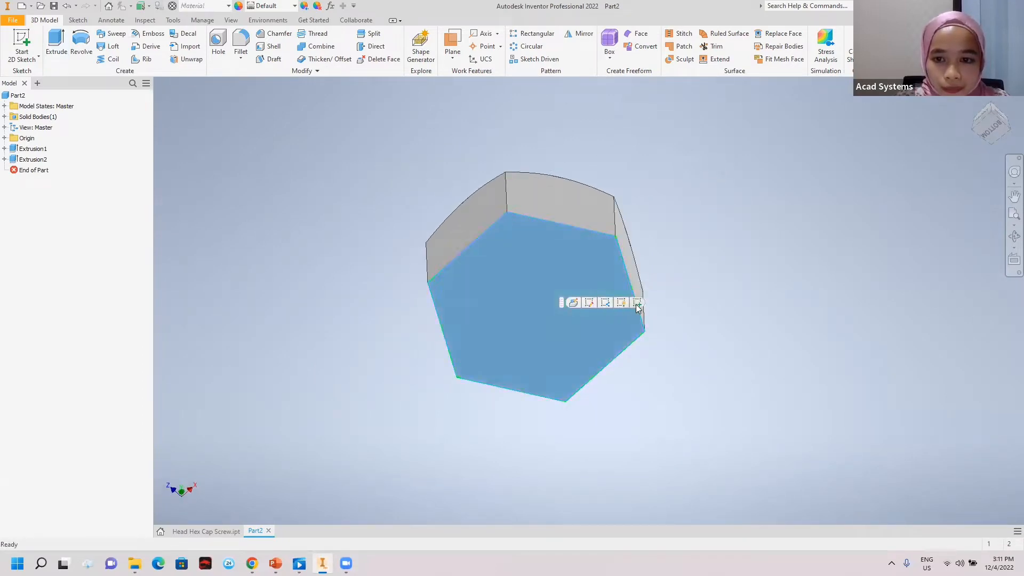
pyautogui.click(637, 303)
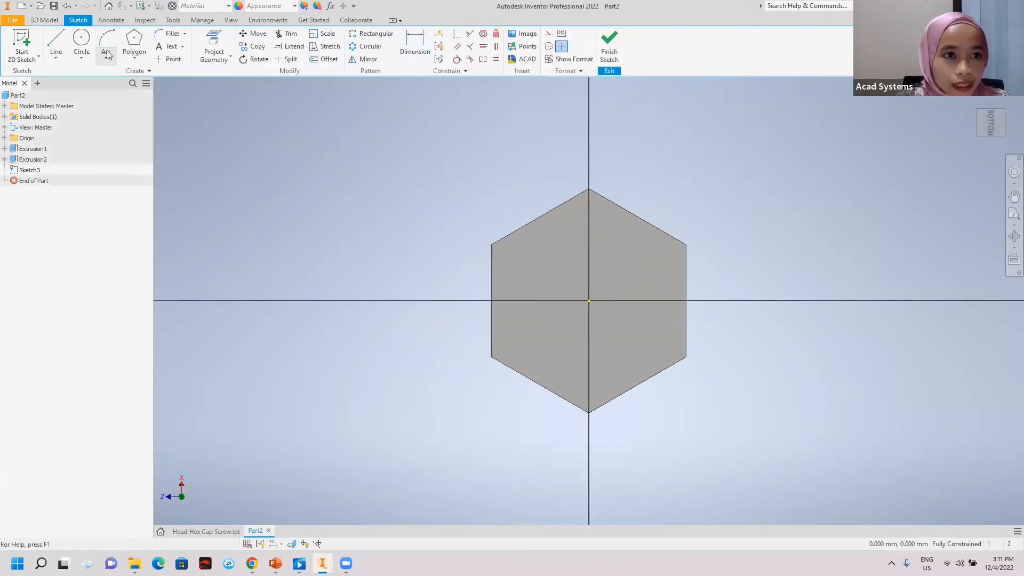
pyautogui.click(80, 38)
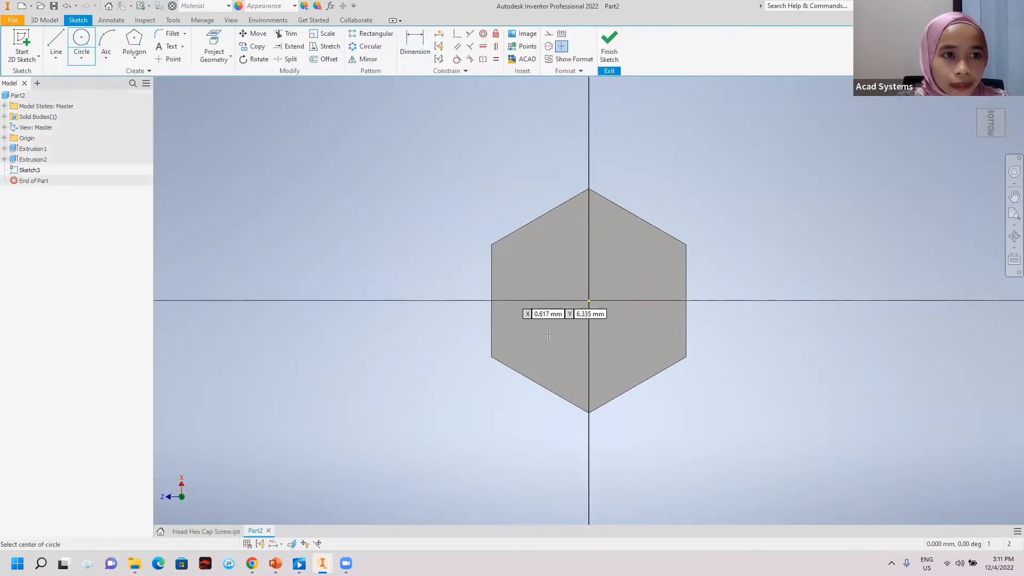
pyautogui.click(588, 301)
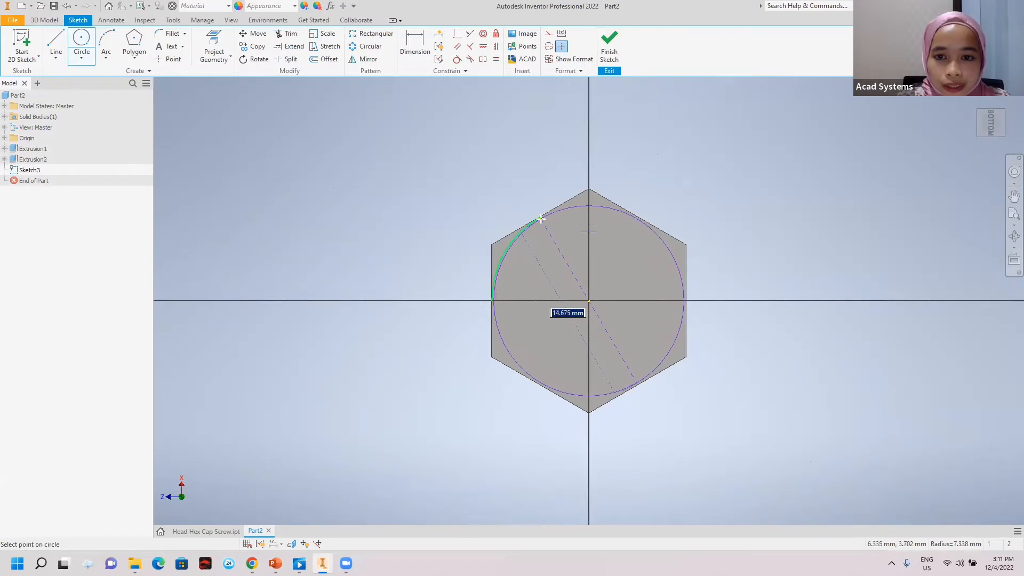
pyautogui.click(540, 216)
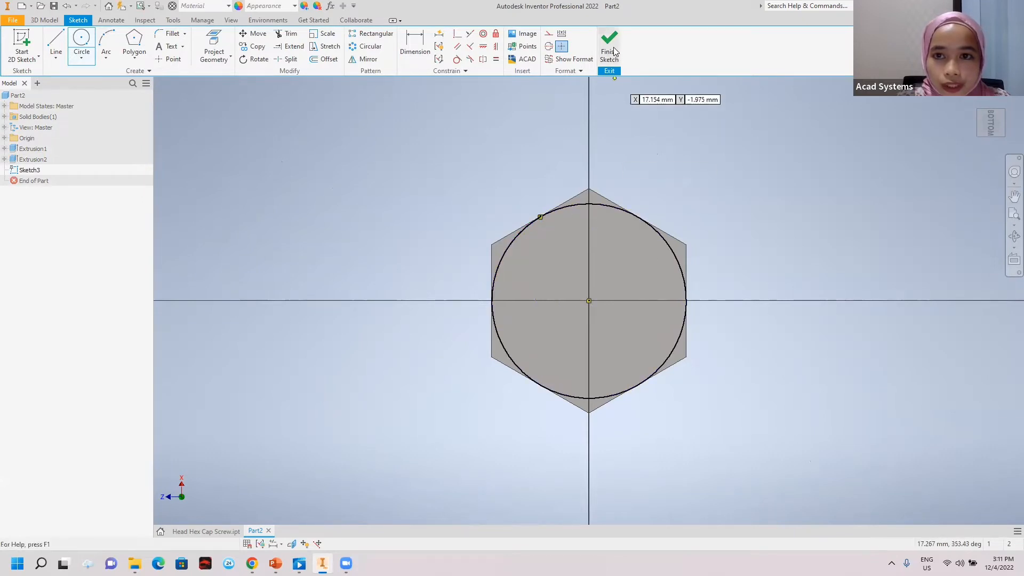
pyautogui.click(611, 48)
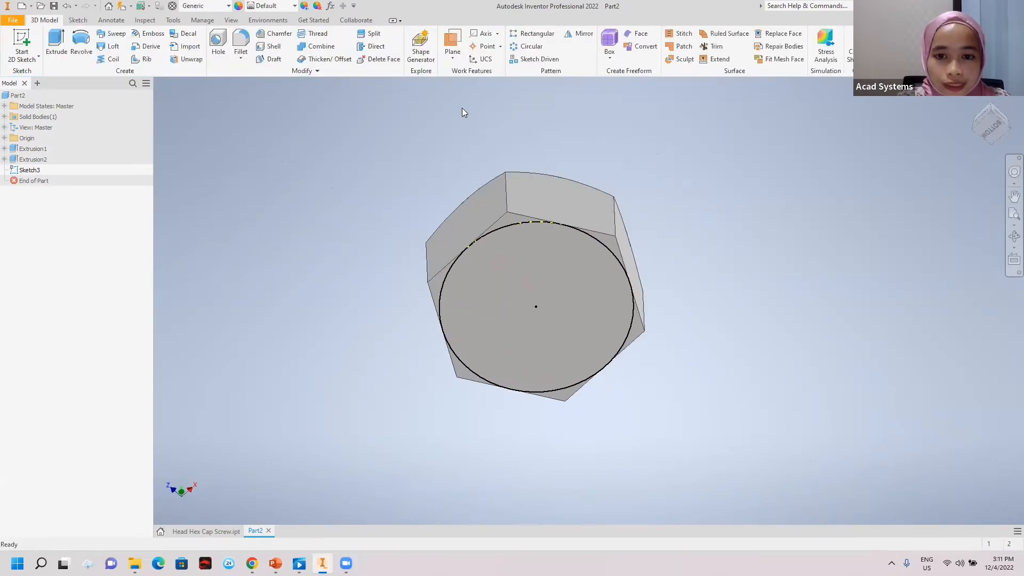
# Step: Extrude the bottom circle 7.5 mm into the body as an Intersect with a 45° taper to chamfer the lower hexagon corners
pyautogui.click(60, 56)
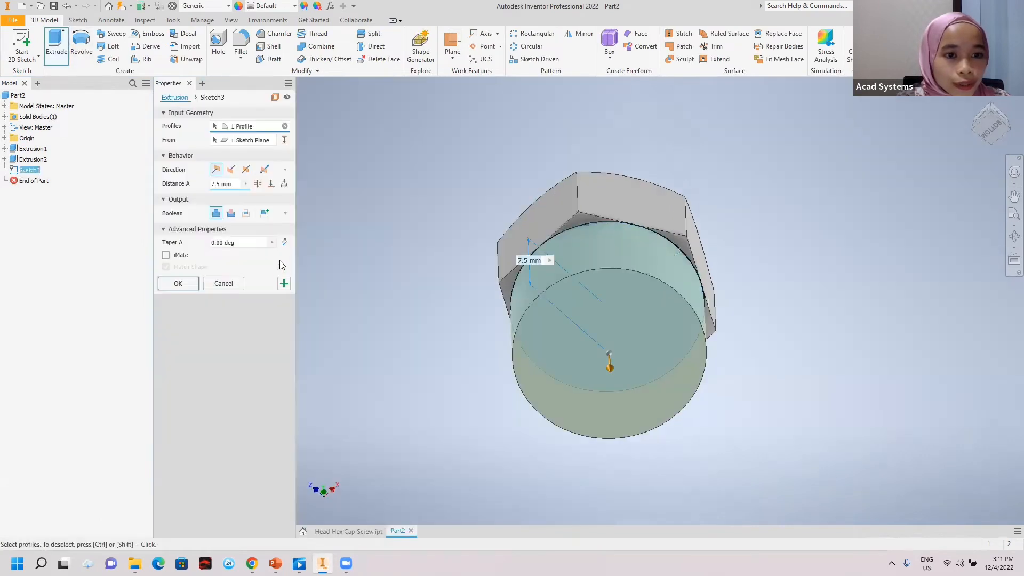
pyautogui.click(245, 213)
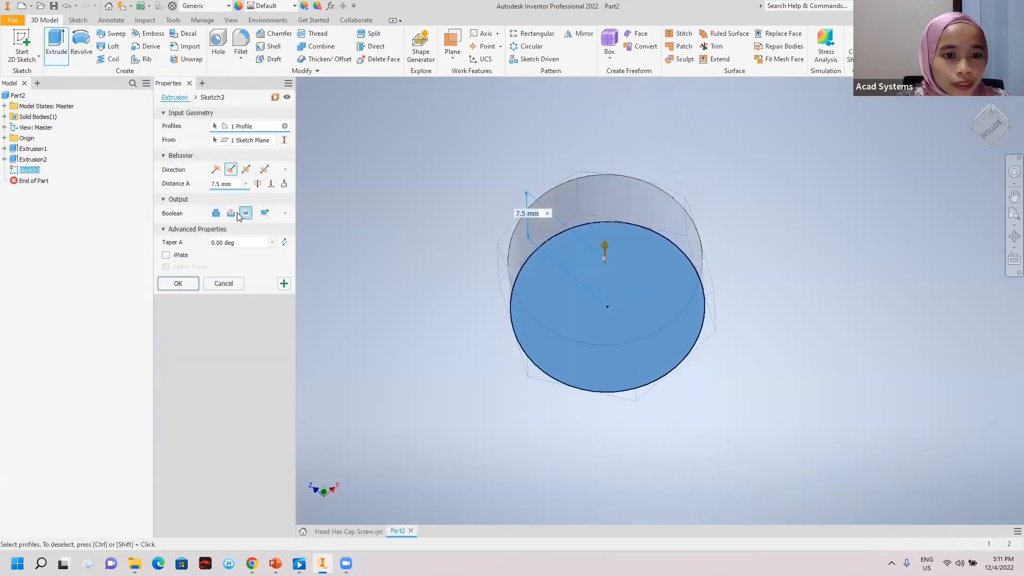
pyautogui.click(235, 242)
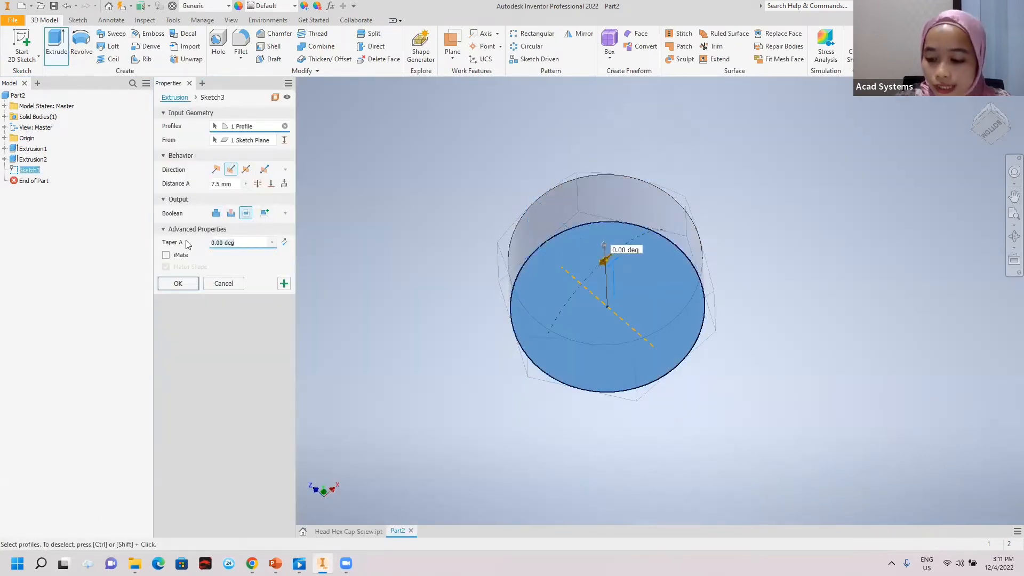
pyautogui.write('45')
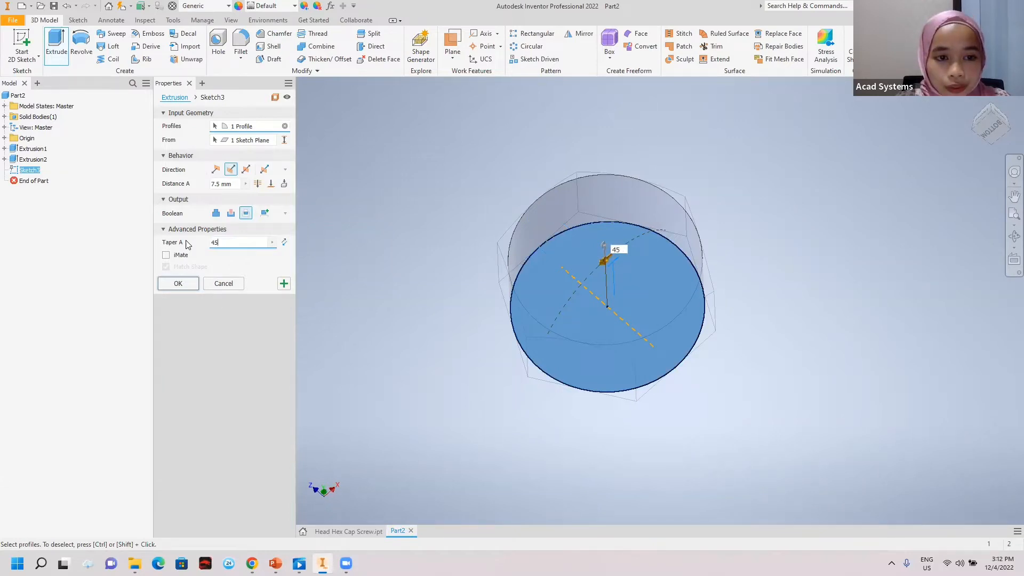
pyautogui.press('Return')
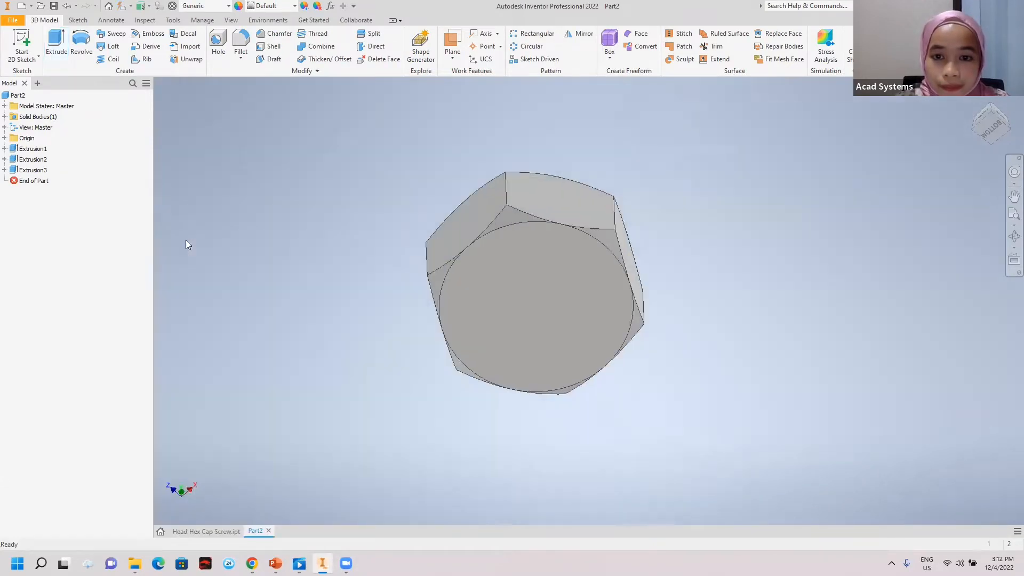
pyautogui.click(975, 96)
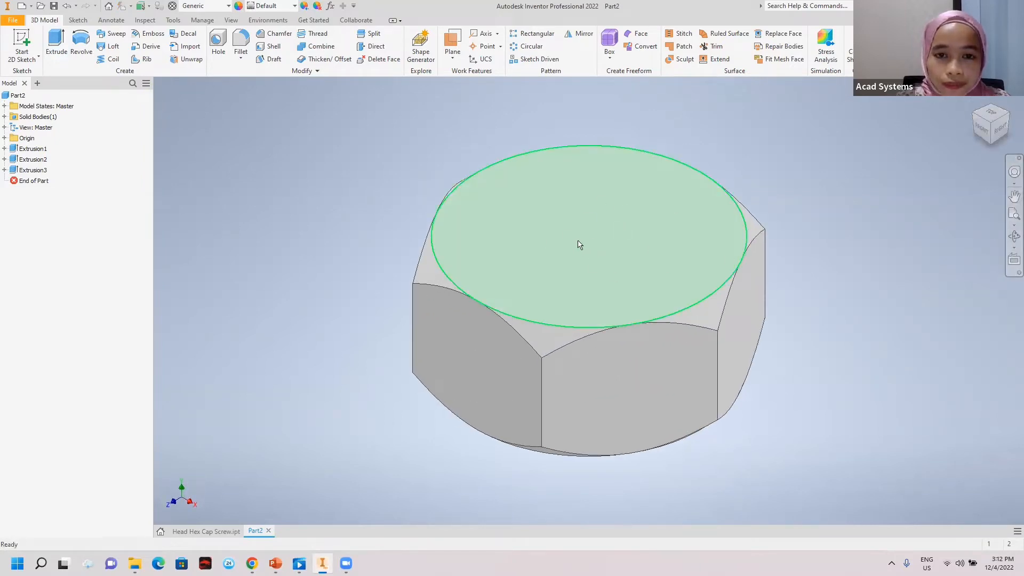
# Step: Sketch a 6 mm diameter circle centred on the origin on the nut's top face and finish the sketch
pyautogui.click(607, 240)
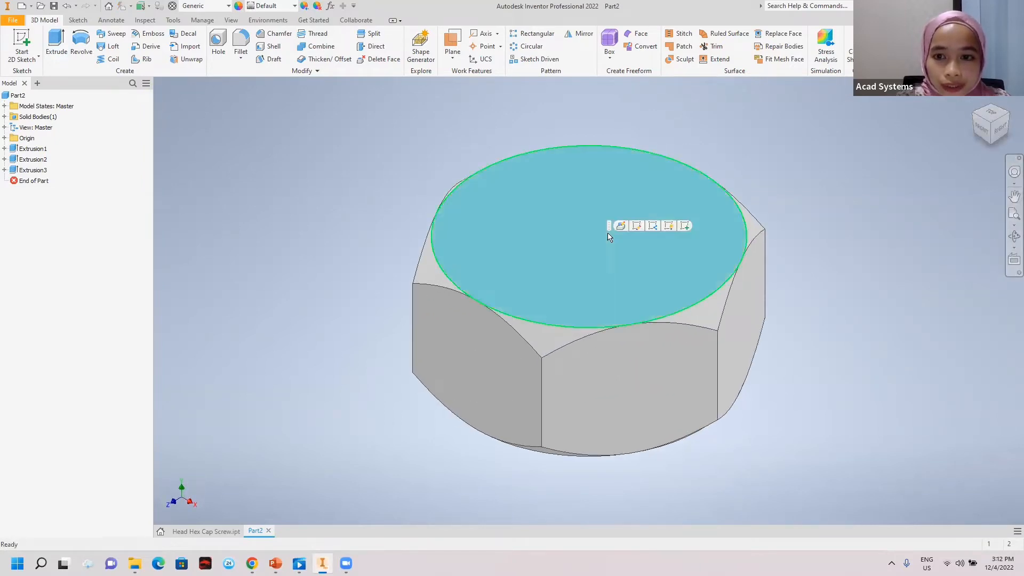
pyautogui.click(686, 227)
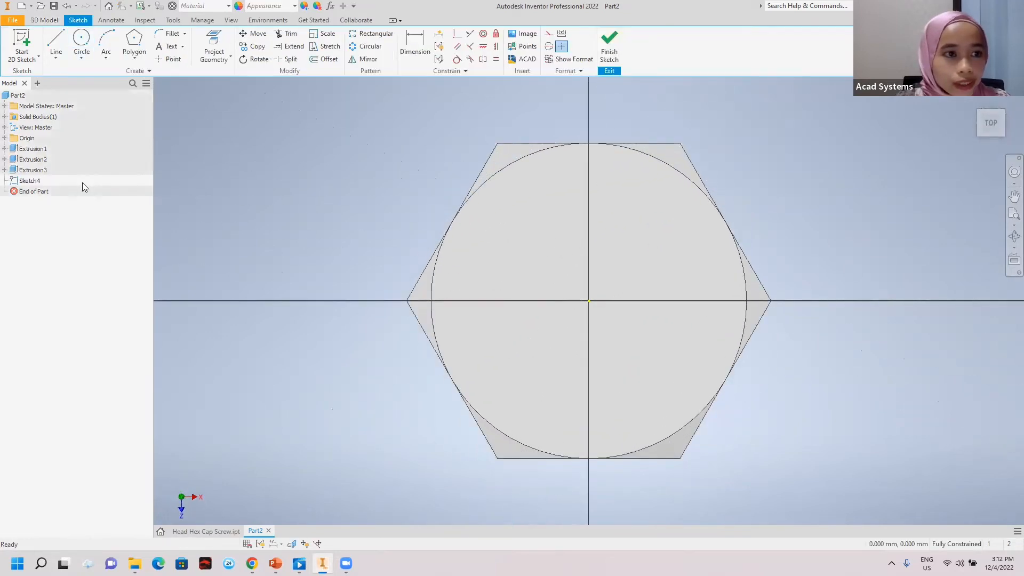
pyautogui.click(83, 45)
pyautogui.click(589, 300)
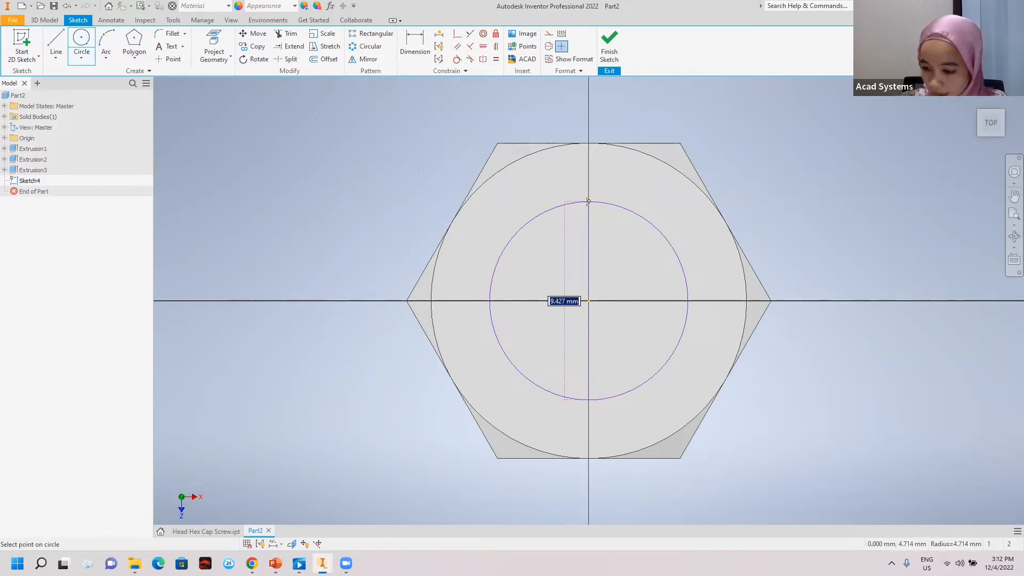
pyautogui.write('6')
pyautogui.press('Return')
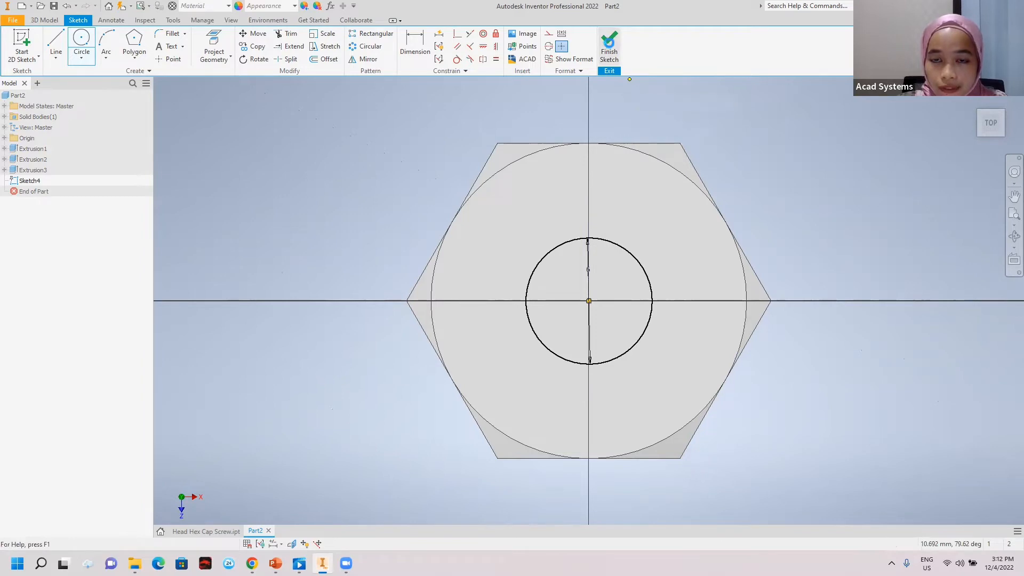
pyautogui.click(609, 44)
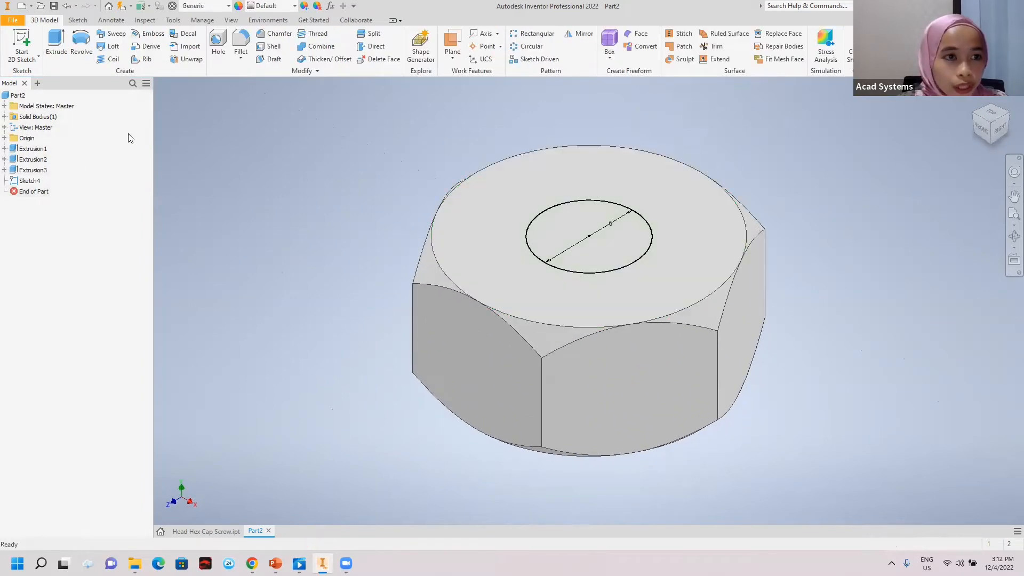
# Step: Extrude the 6 mm circle as a Cut through all of the nut body to form the central hole
pyautogui.click(56, 45)
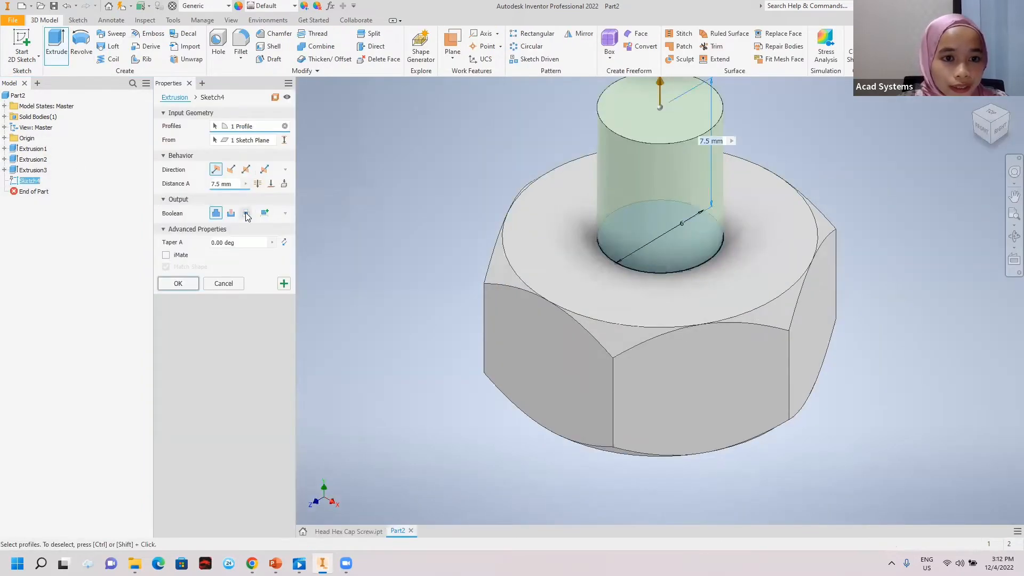
pyautogui.click(246, 214)
pyautogui.click(230, 214)
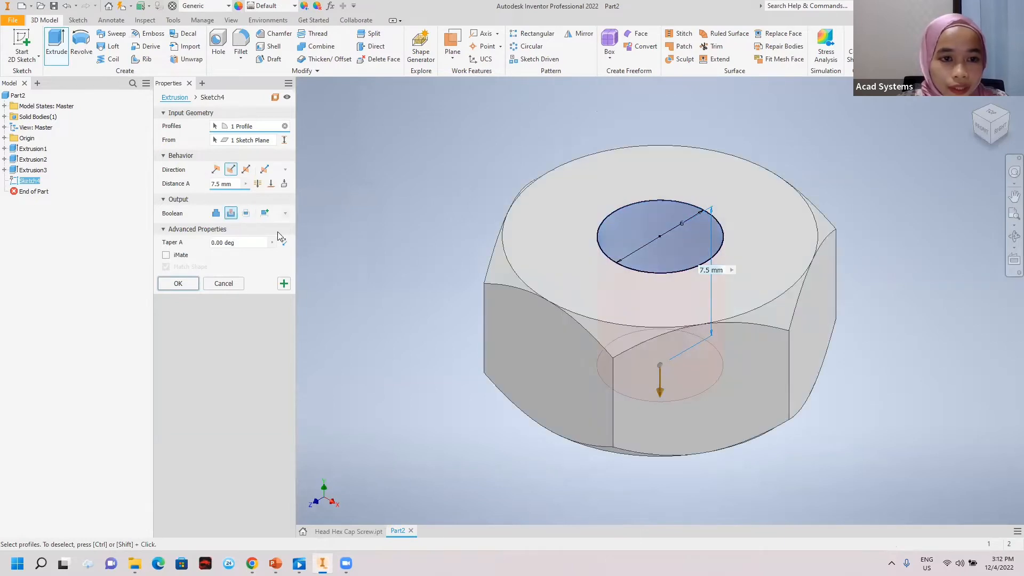
pyautogui.click(257, 183)
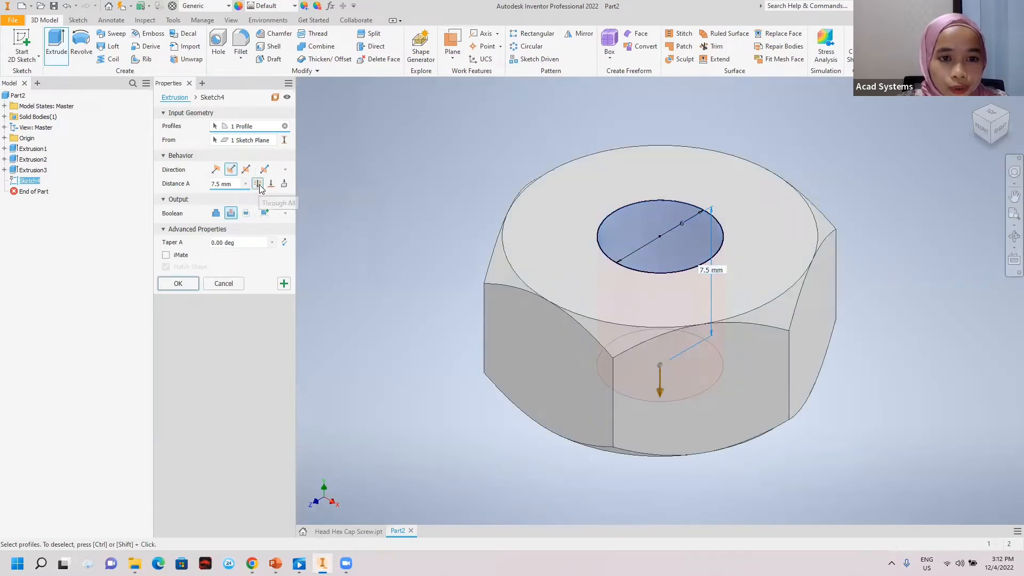
pyautogui.click(178, 284)
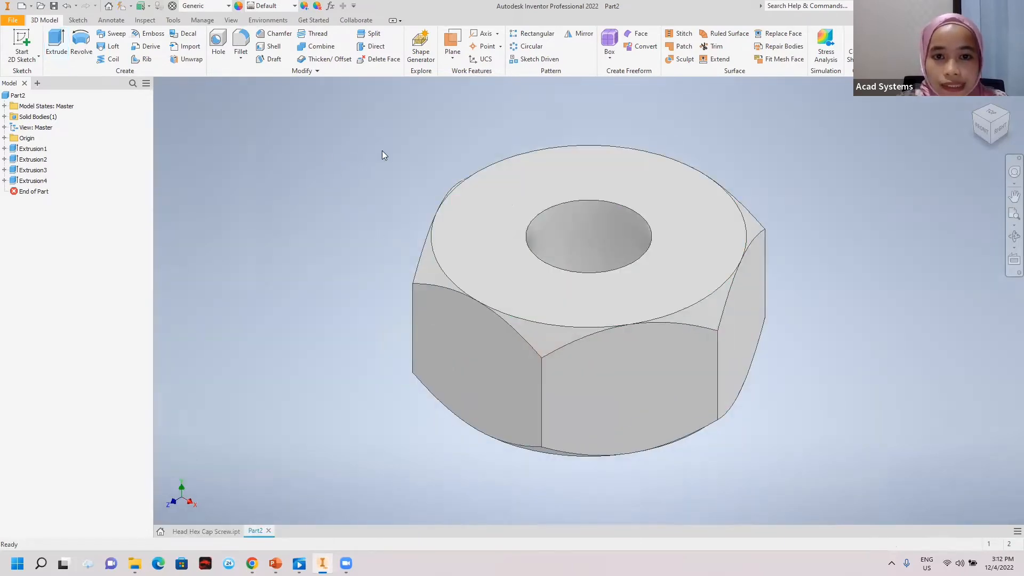
# Step: Add an ANSI Metric M Profile M6x1 thread to the cylindrical wall of the nut's hole
pyautogui.keyDown('shift'); pyautogui.moveTo(382, 151); pyautogui.dragTo(596, 219, button='middle'); pyautogui.keyUp('shift')
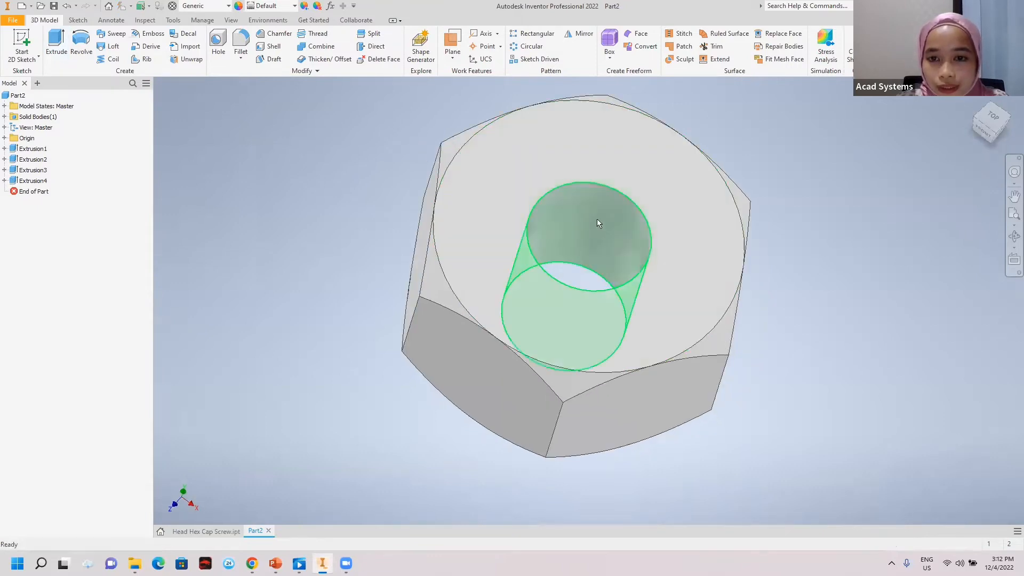
pyautogui.click(597, 219)
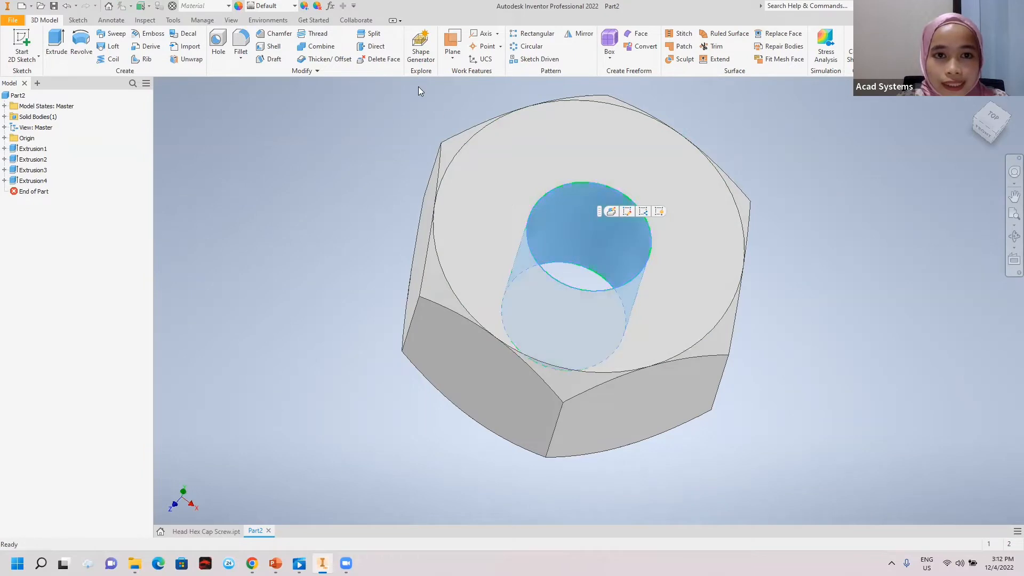
pyautogui.click(314, 34)
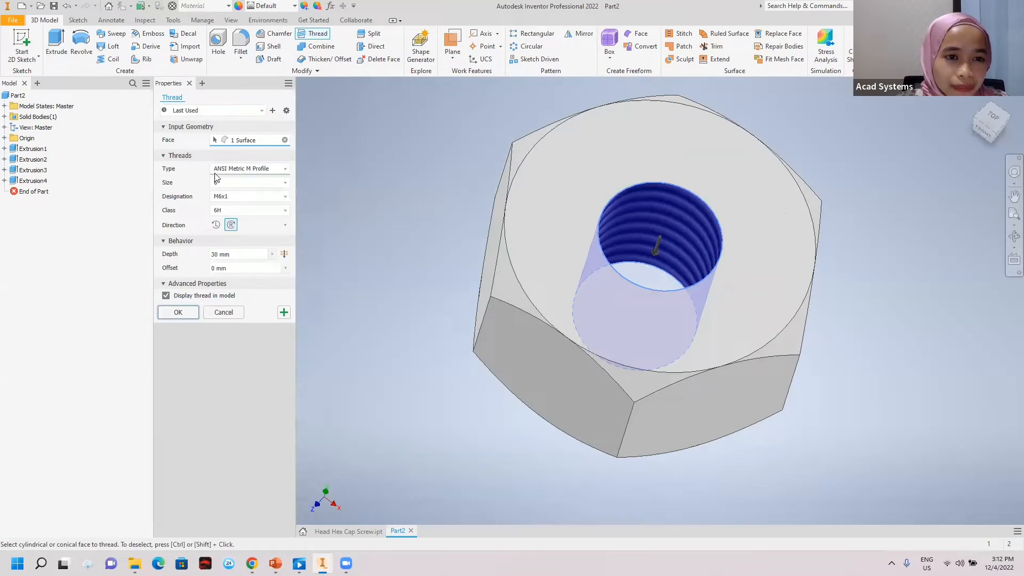
pyautogui.click(255, 170)
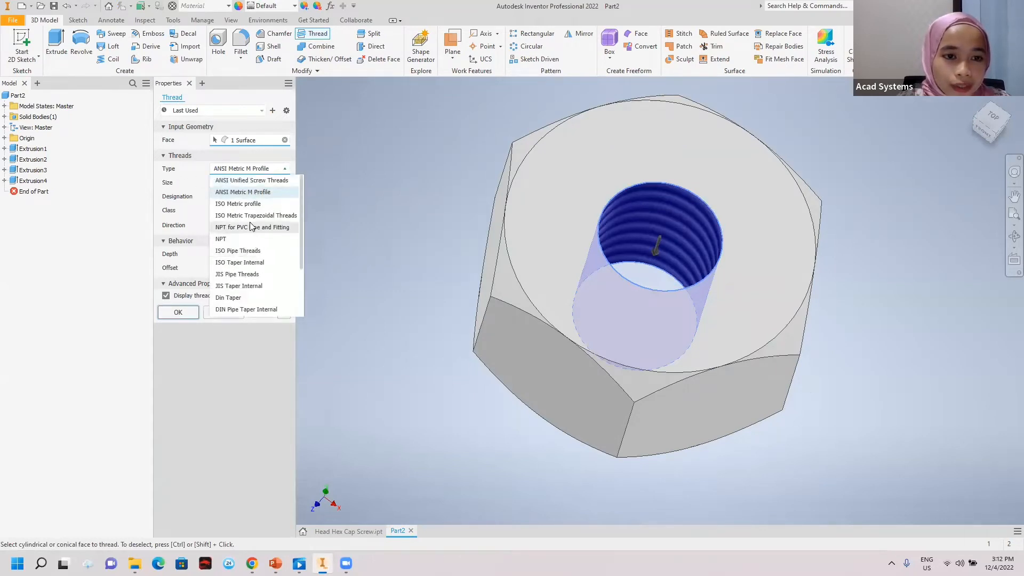
pyautogui.click(250, 193)
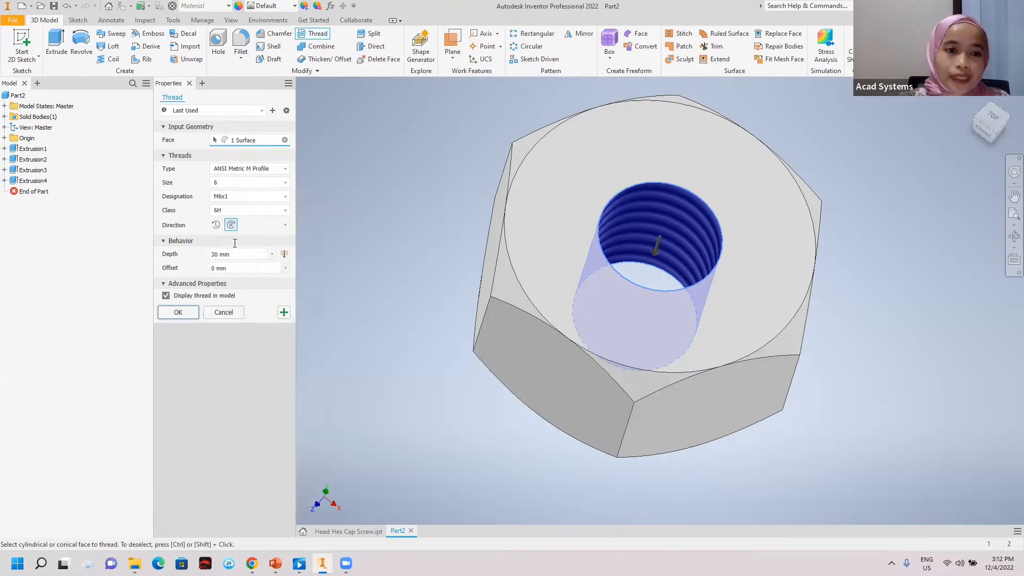
pyautogui.click(179, 312)
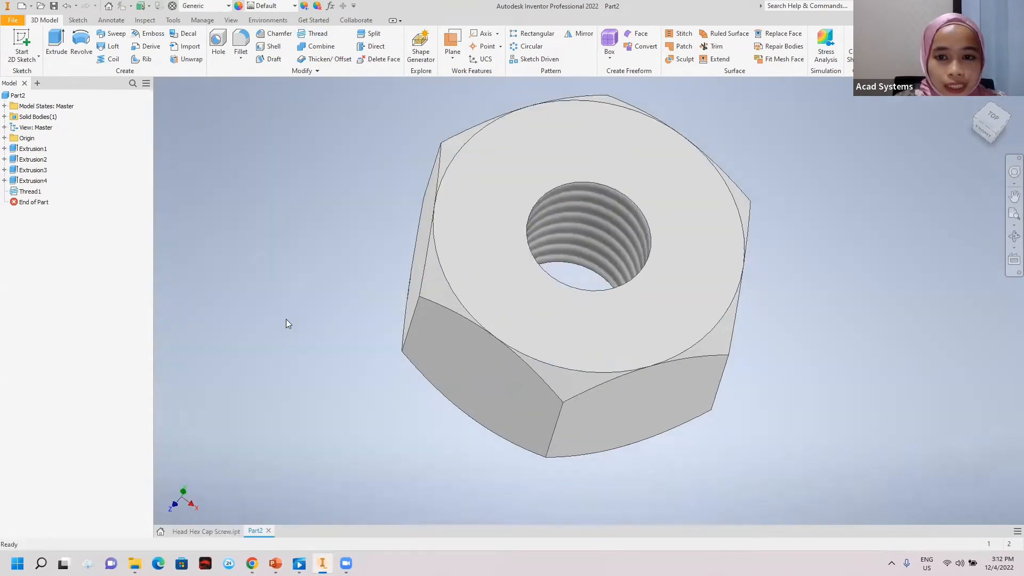
# Step: Chamfer the upper and lower circular edges of the threaded hole with a distance of 1 mm
pyautogui.keyDown('shift'); pyautogui.moveTo(801, 217); pyautogui.dragTo(594, 184, button='middle'); pyautogui.keyUp('shift')
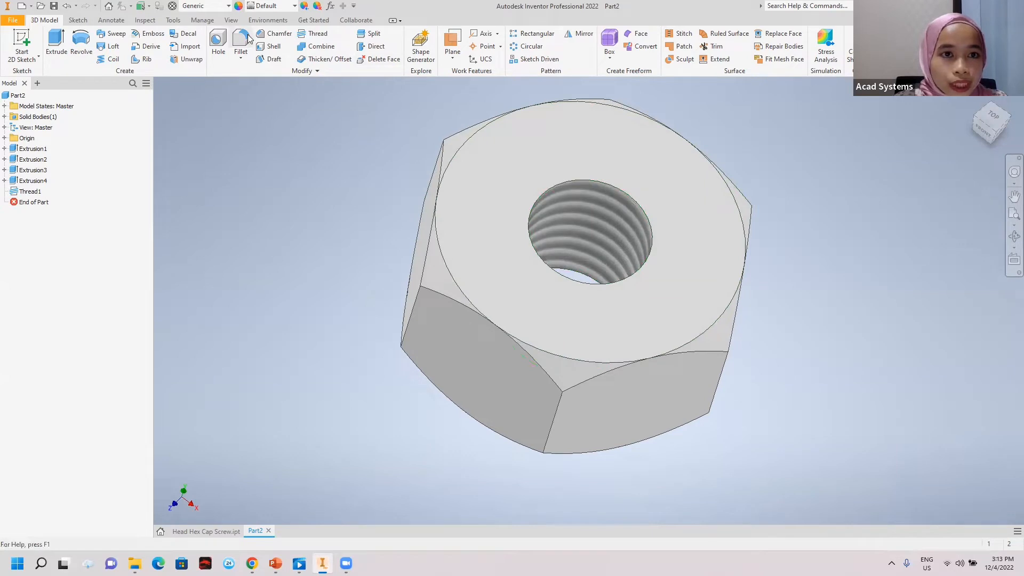
pyautogui.click(274, 33)
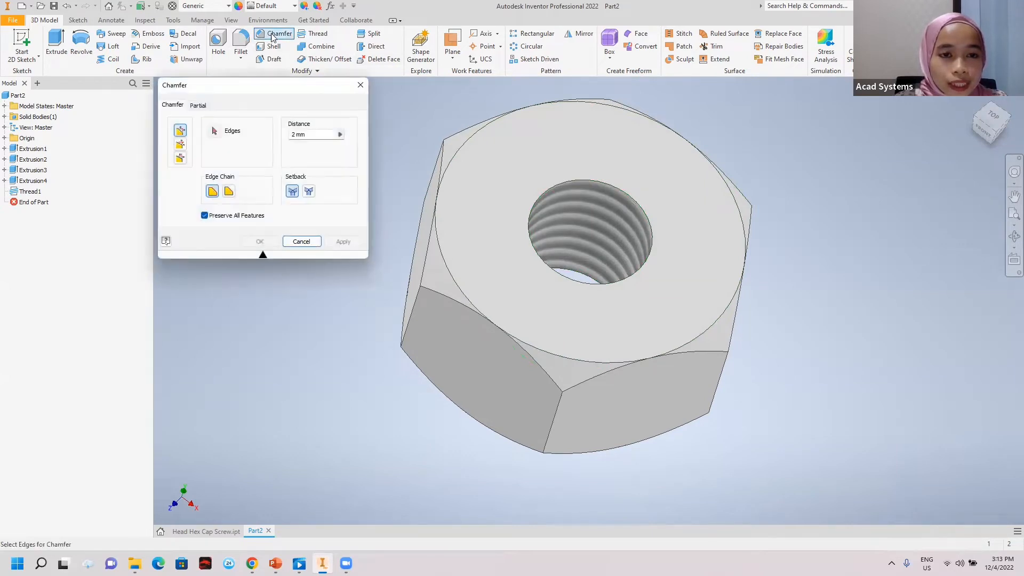
pyautogui.click(574, 182)
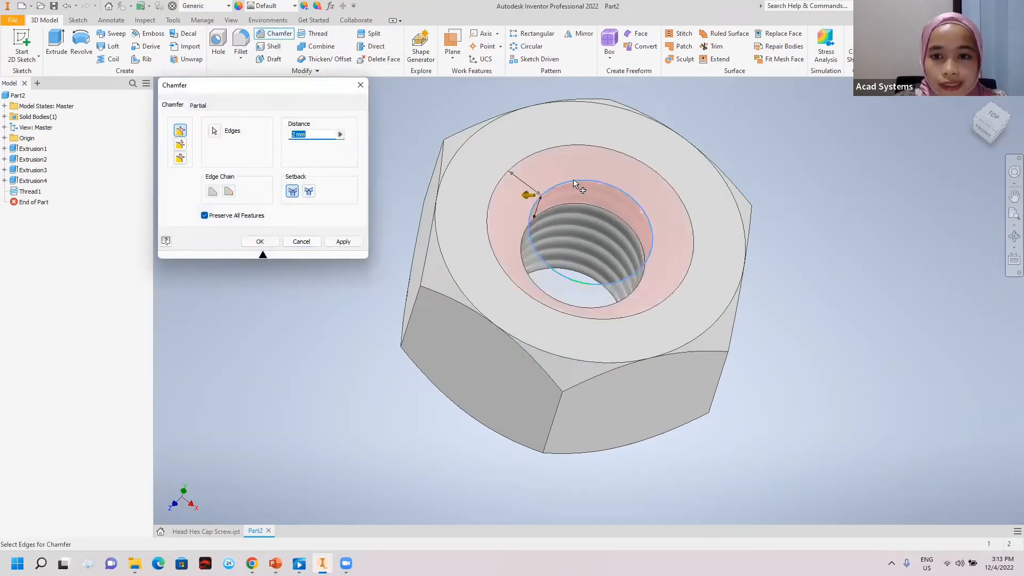
pyautogui.click(569, 270)
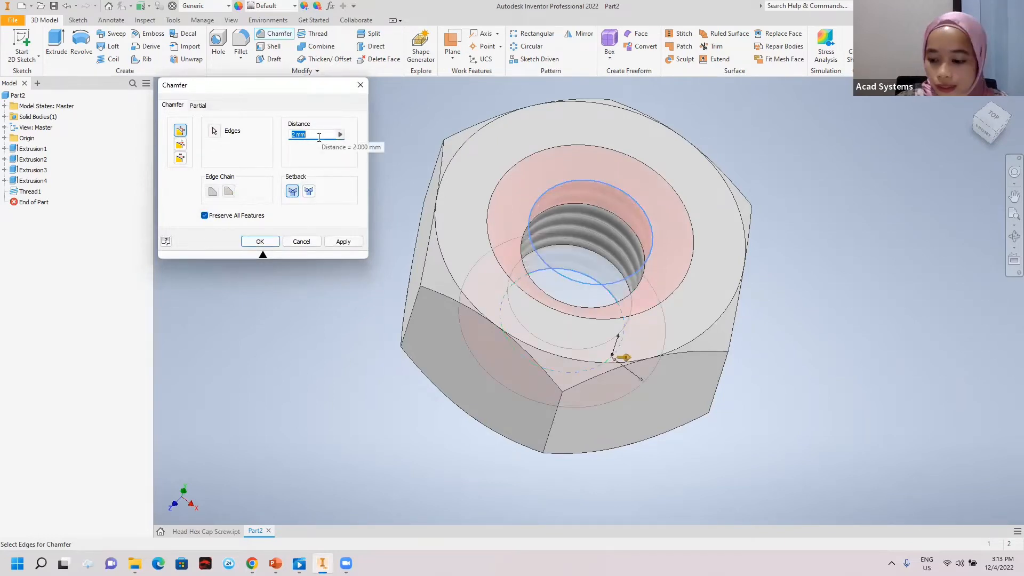
pyautogui.write('1')
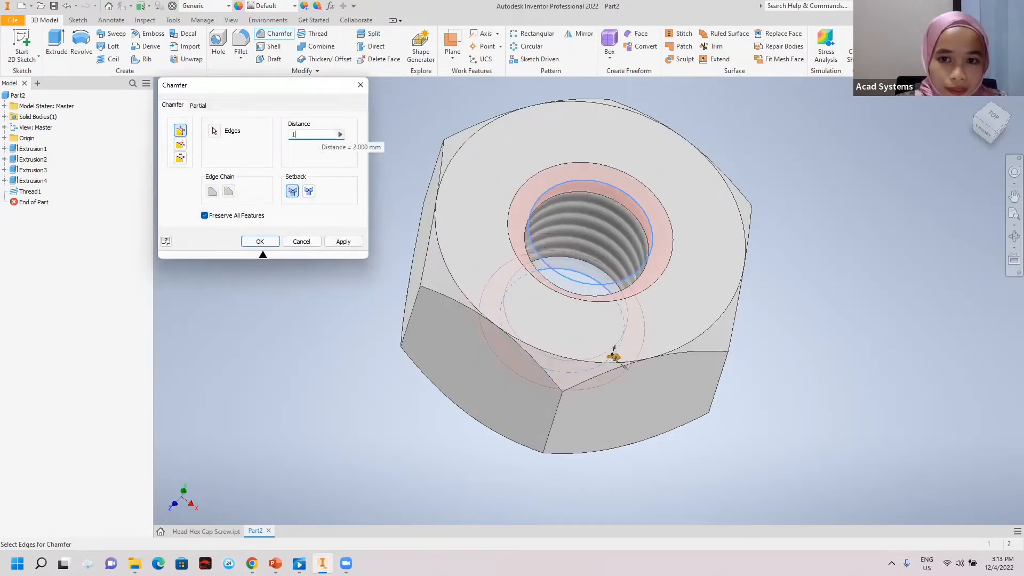
pyautogui.click(260, 242)
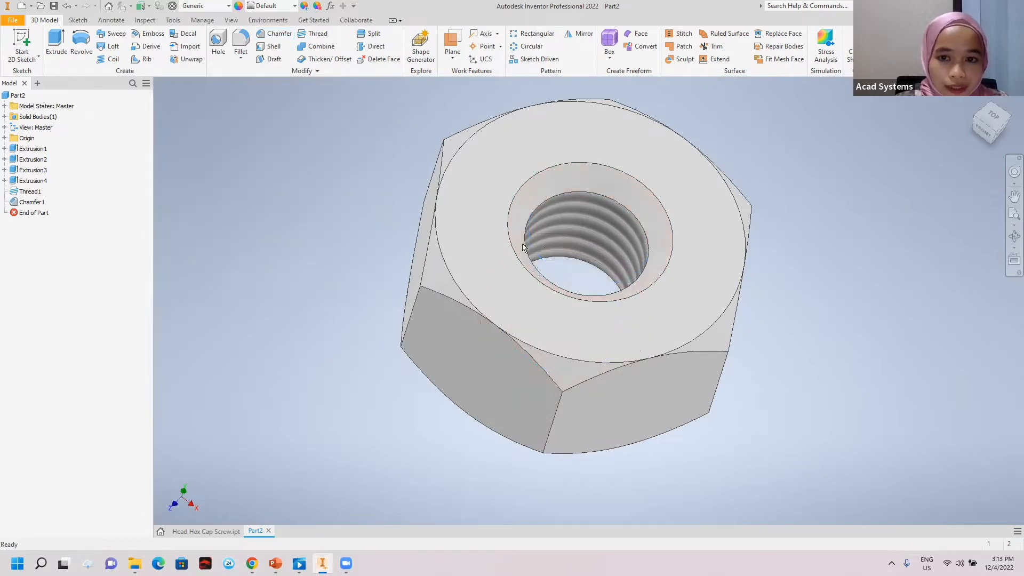
# Step: Assign the Steel, Galvanized material to the nut and set its appearance to Chrome - Polished
pyautogui.keyDown('shift'); pyautogui.moveTo(361, 180); pyautogui.dragTo(385, 196, button='middle'); pyautogui.keyUp('shift')
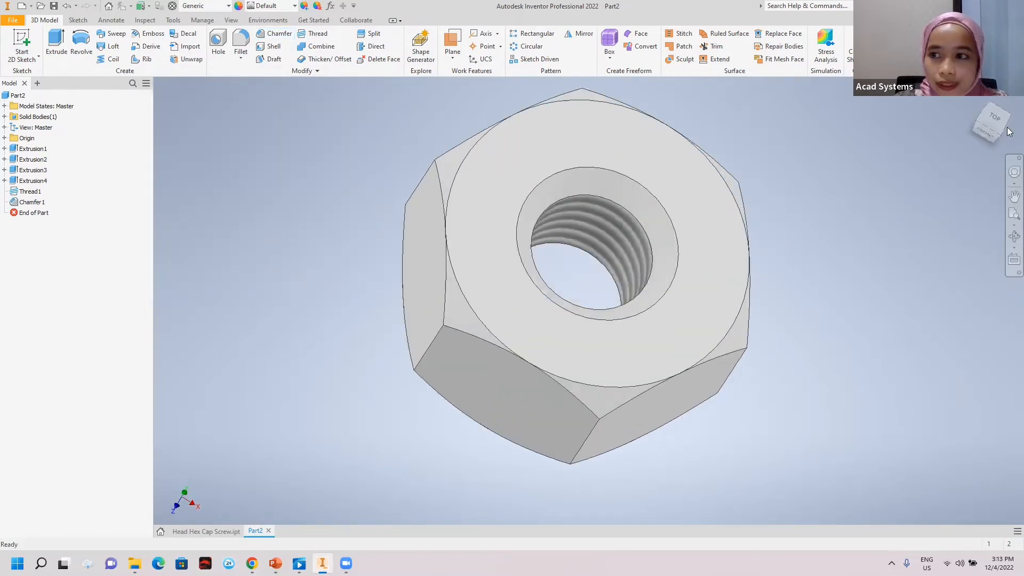
pyautogui.click(974, 99)
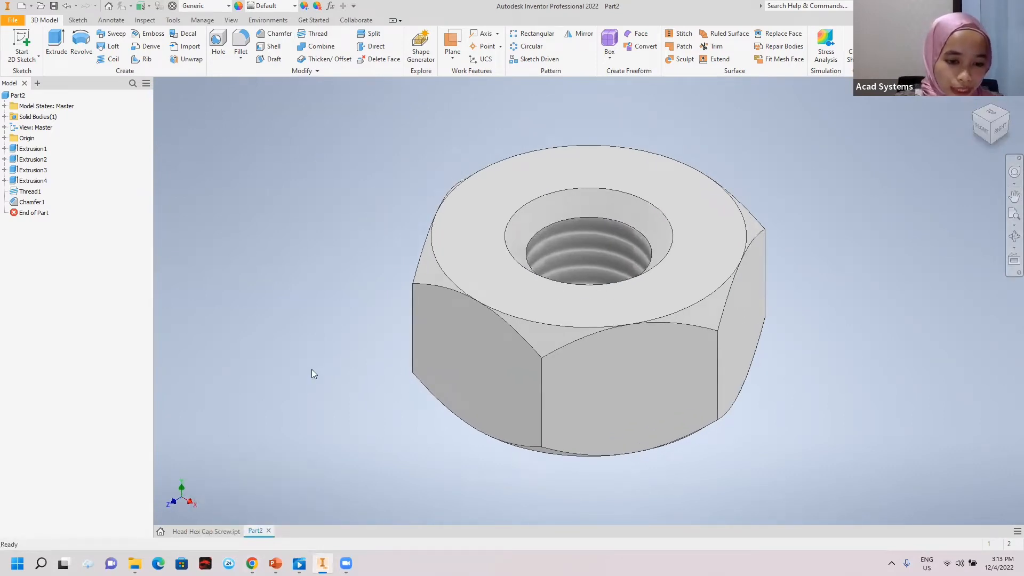
pyautogui.click(207, 6)
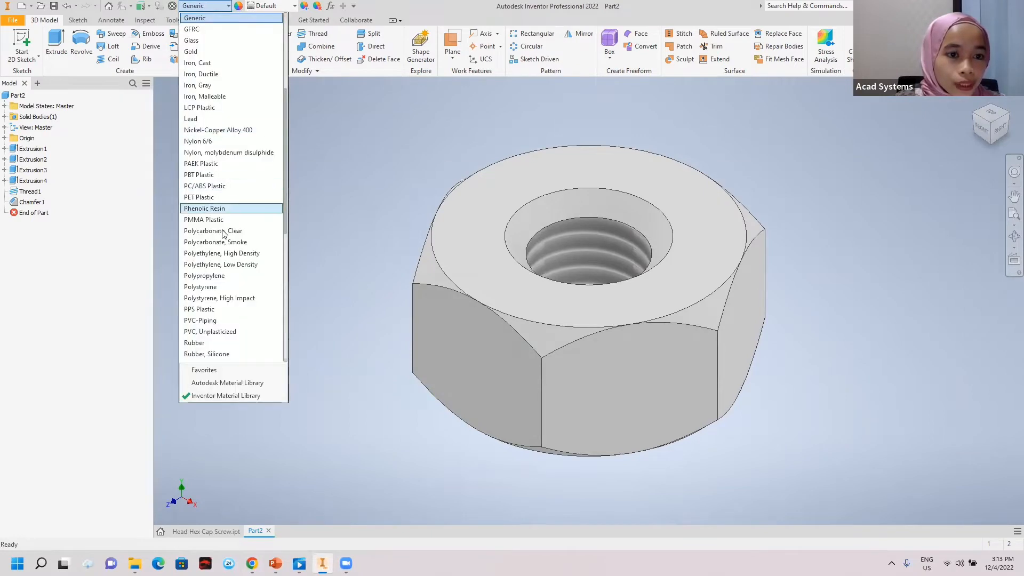
pyautogui.scroll(-5, 227, 218)
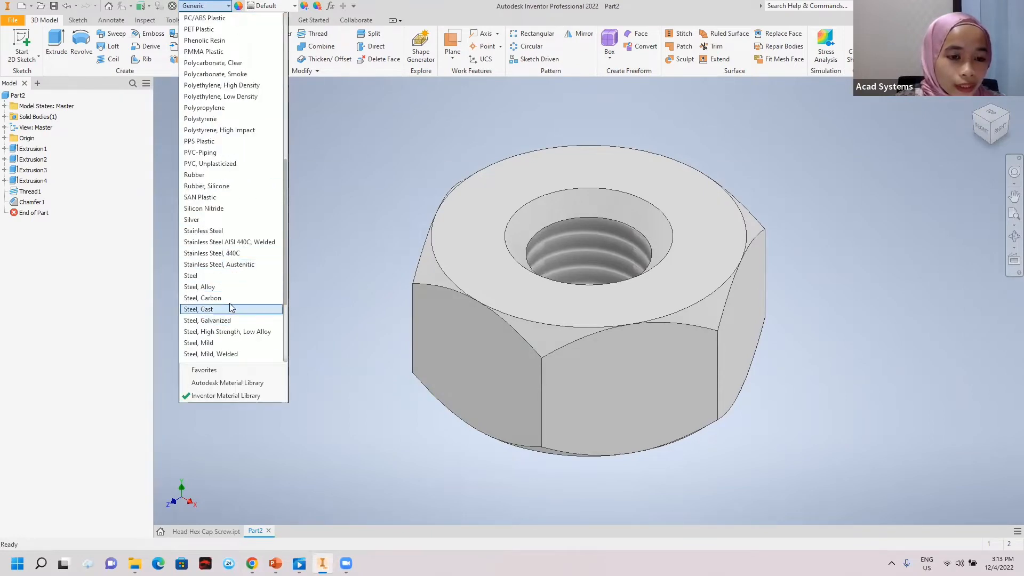
pyautogui.click(225, 322)
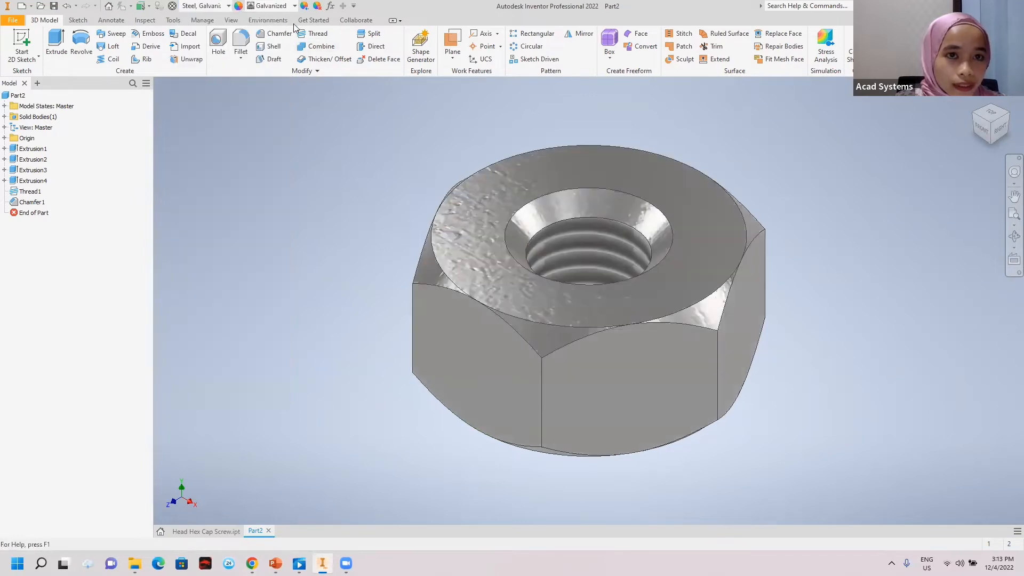
pyautogui.click(272, 6)
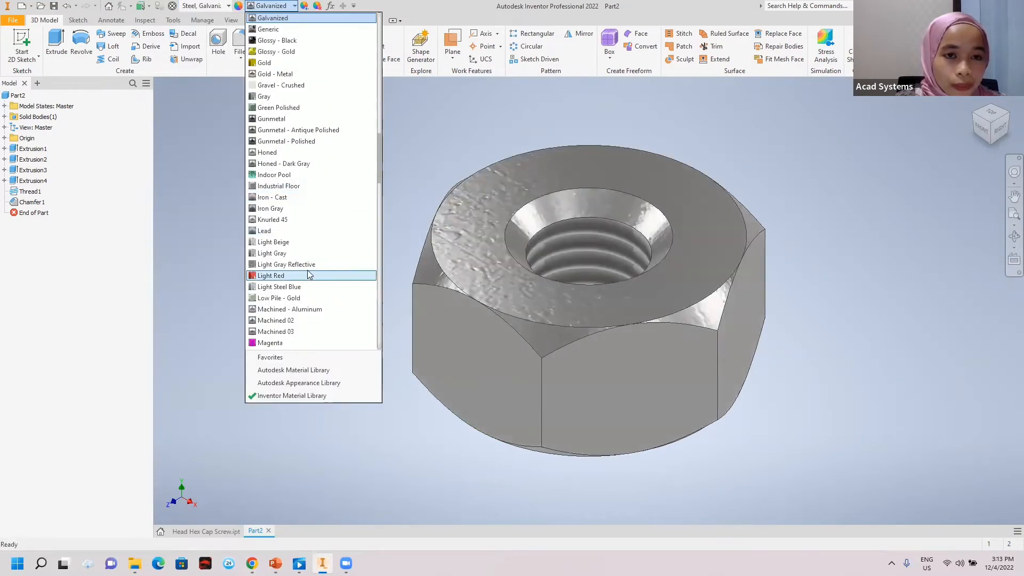
pyautogui.scroll(15, 307, 269)
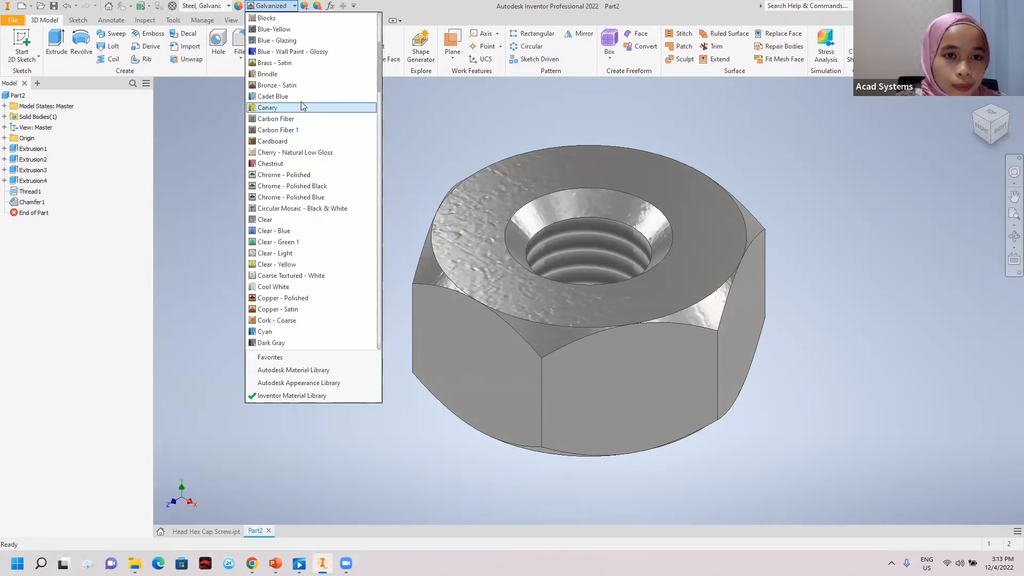
pyautogui.click(307, 175)
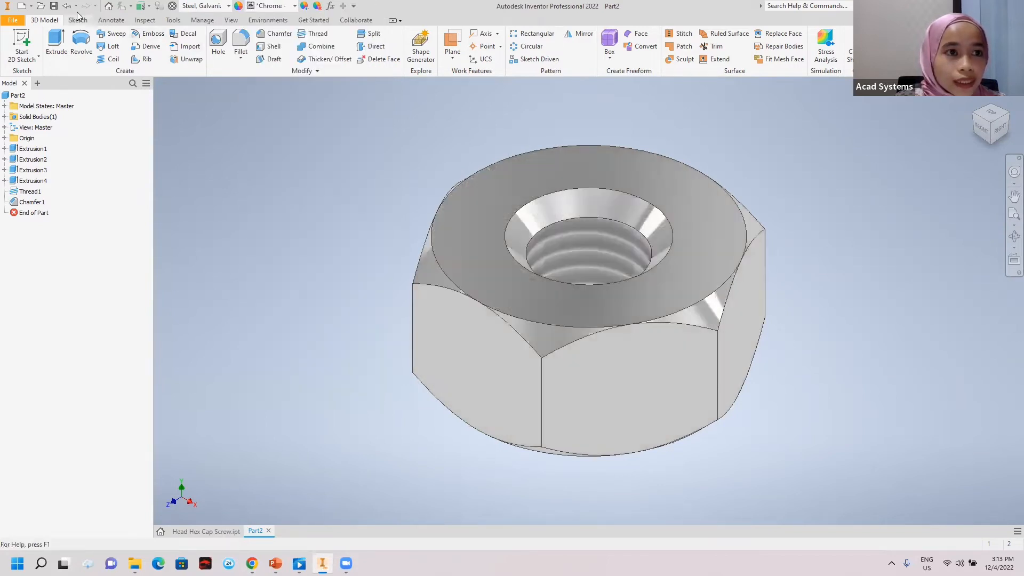
# Step: Save the nut part as Nut1 in the Acadmyproject folder
pyautogui.click(53, 6)
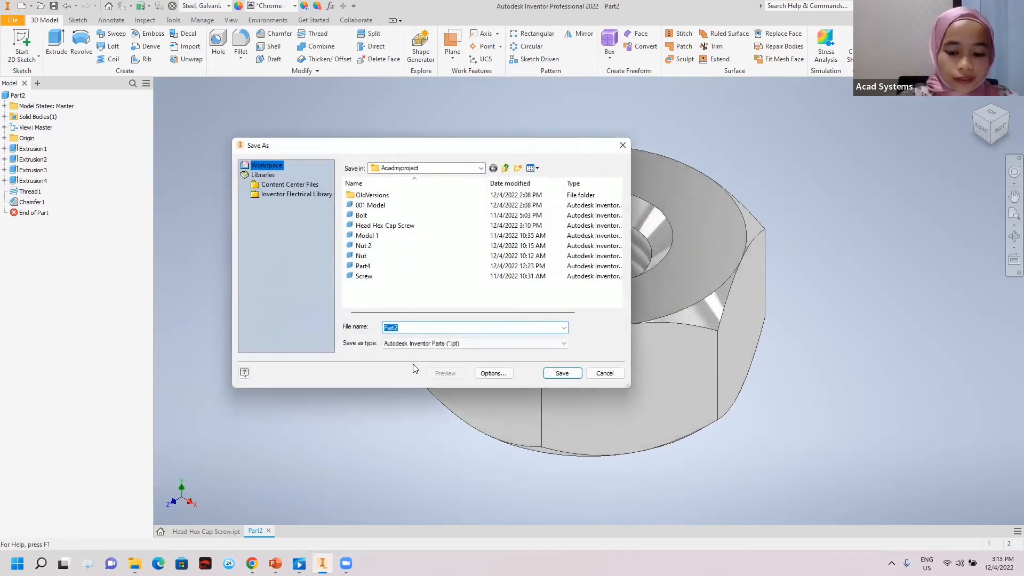
pyautogui.write('Nu')
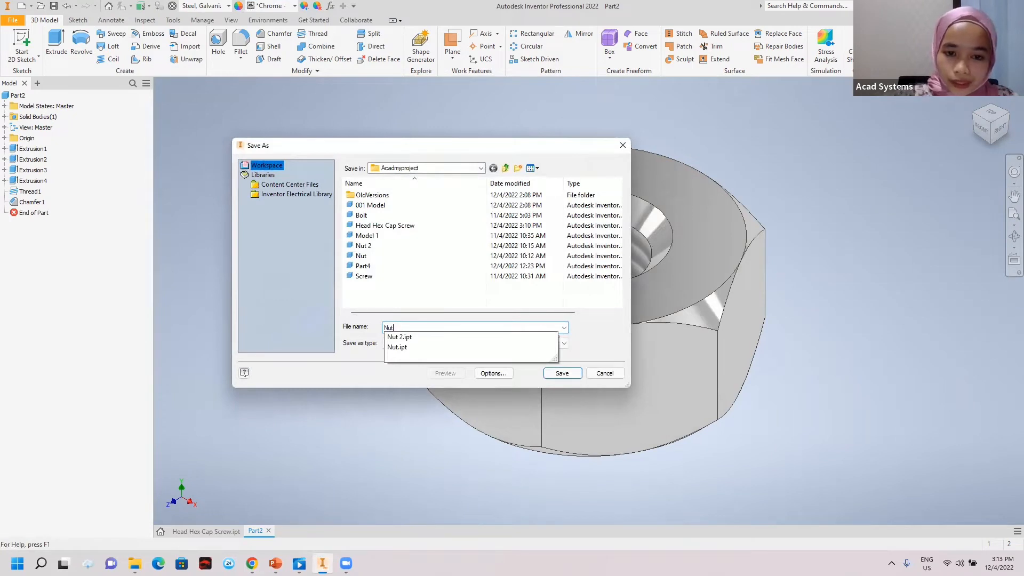
pyautogui.write('t1')
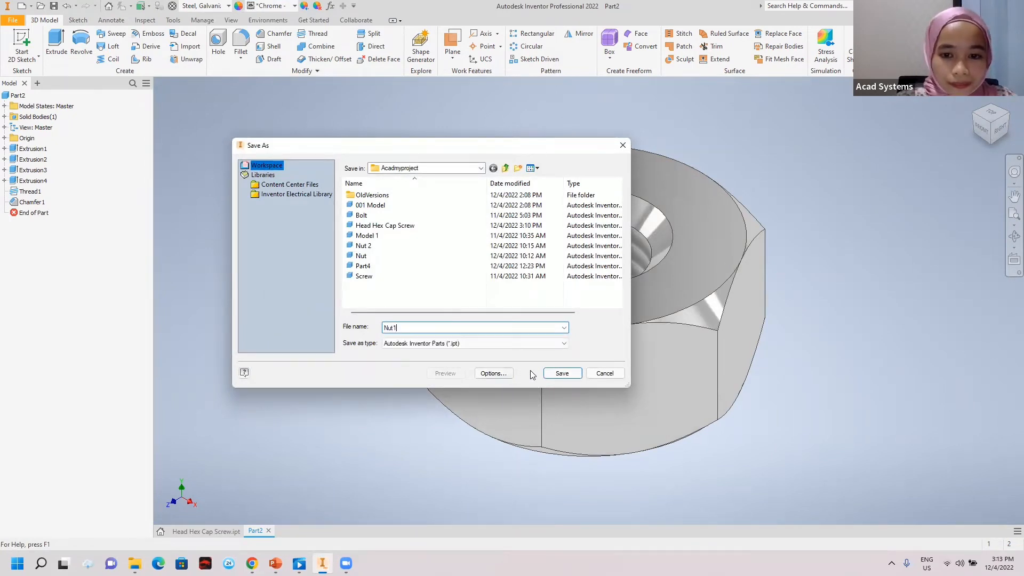
pyautogui.click(562, 373)
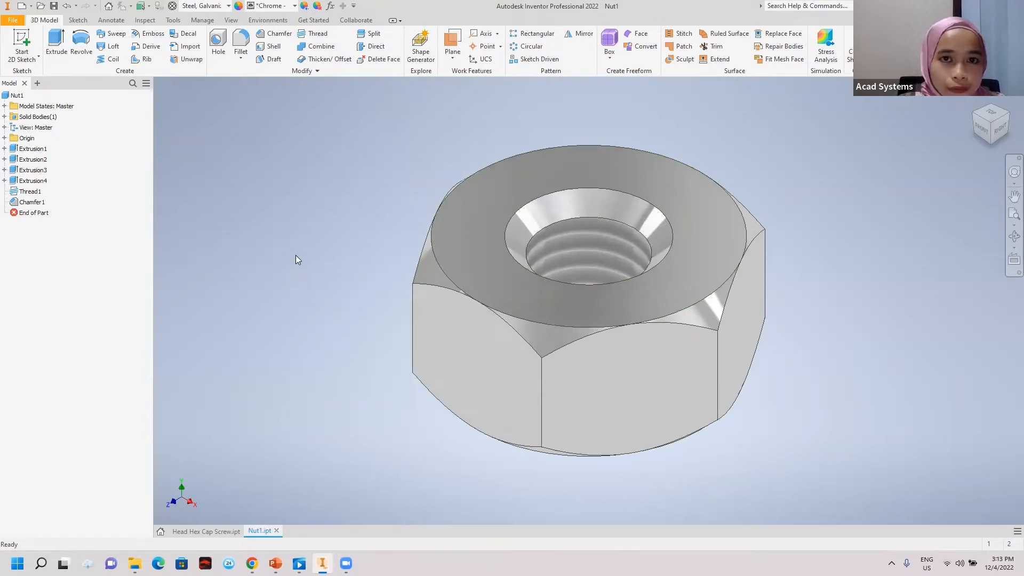
# Step: Switch to the Head Hex Cap Screw part and open its parameter table
pyautogui.click(208, 530)
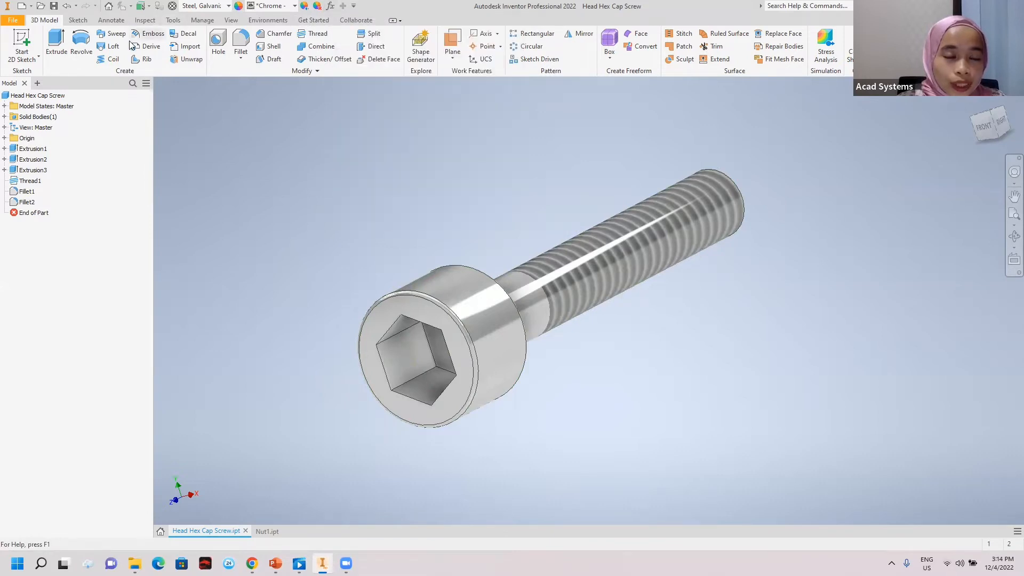
pyautogui.click(202, 21)
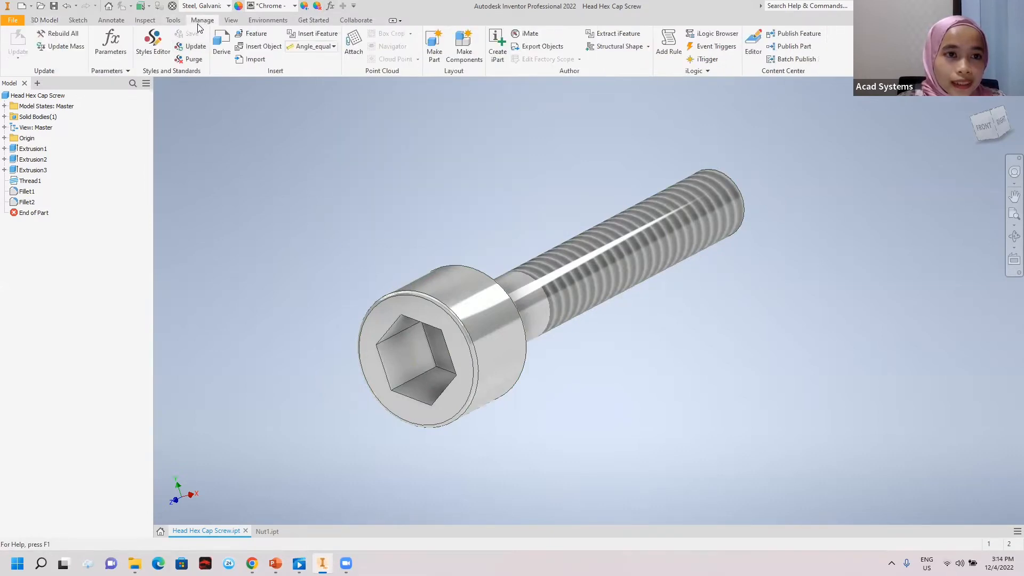
pyautogui.click(112, 48)
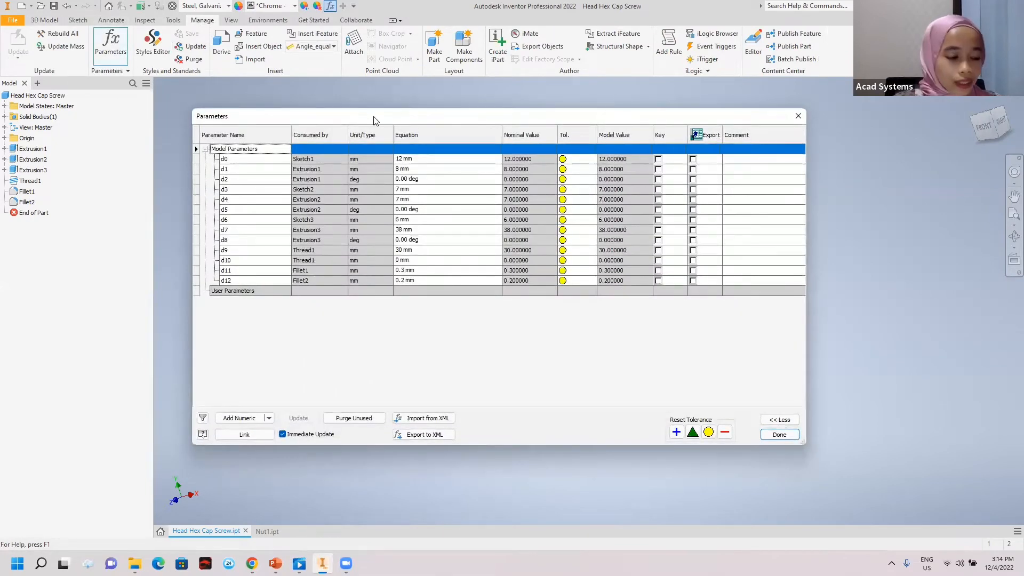
pyautogui.moveTo(374, 118); pyautogui.dragTo(440, 122)
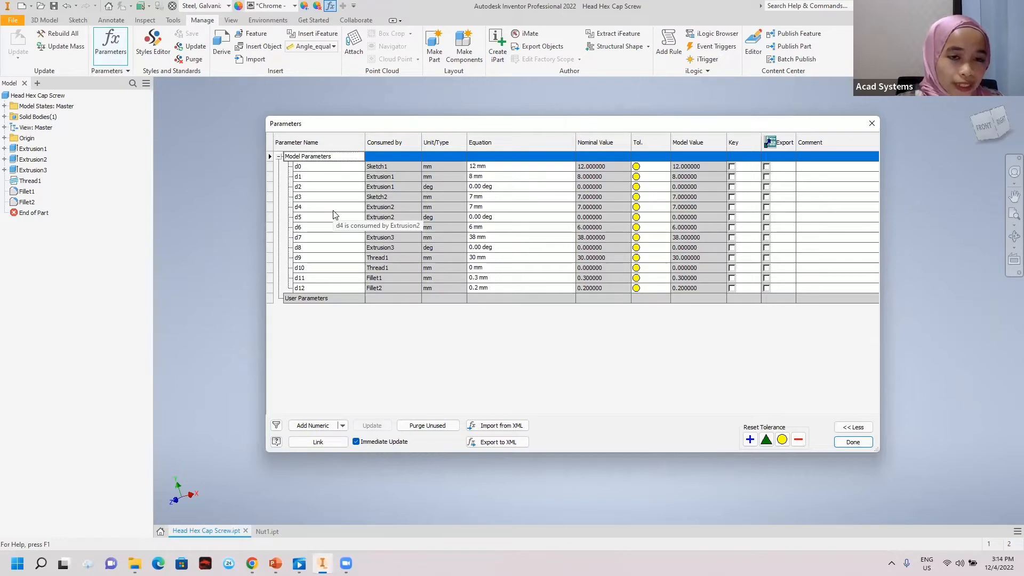
# Step: Rename the Sketch1 parameter d0 to Head_dia and the Extrusion1 parameter d1 to head_ext
pyautogui.doubleClick(315, 167)
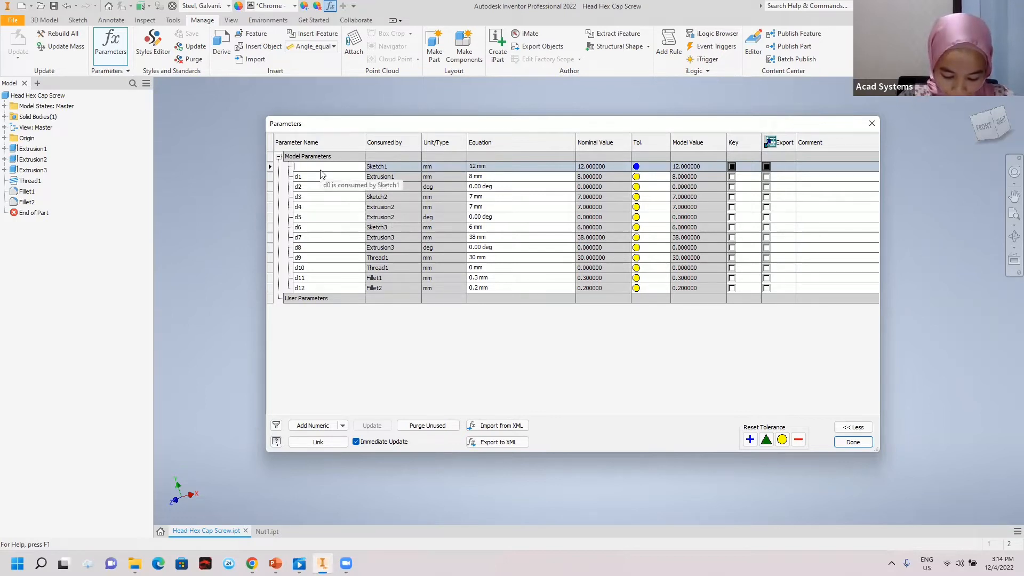
pyautogui.write('Hea')
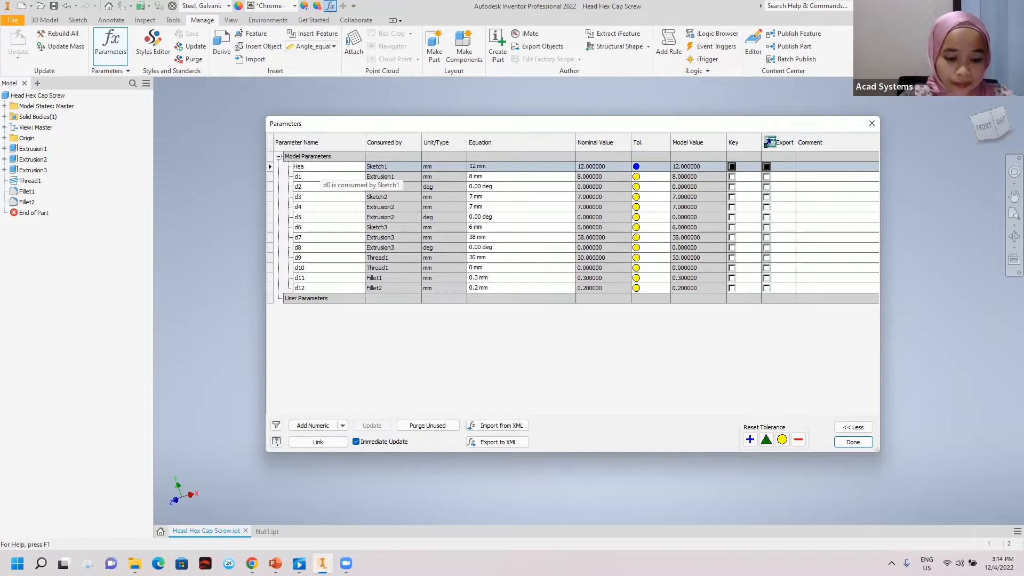
pyautogui.write('d_')
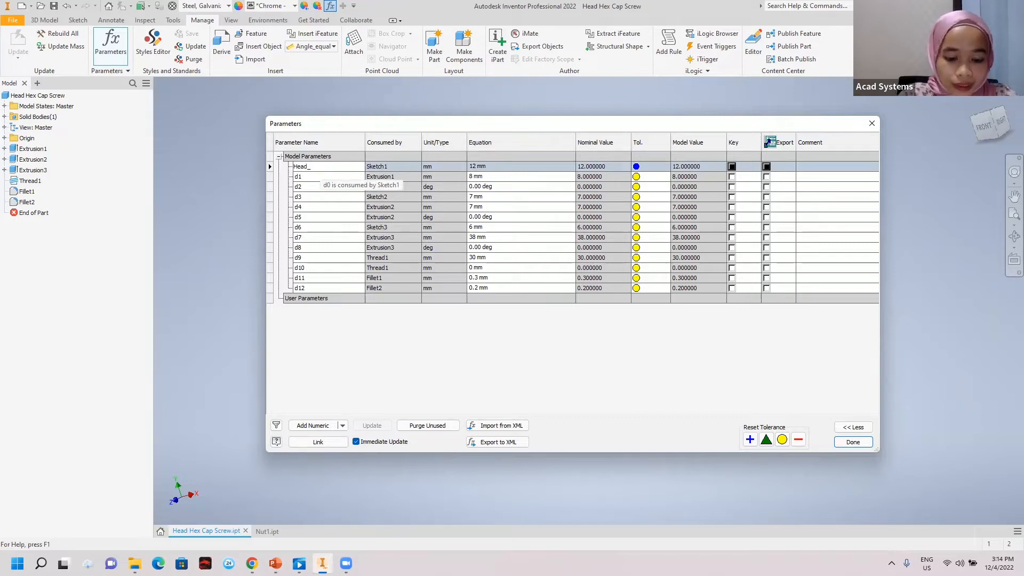
pyautogui.write('dia')
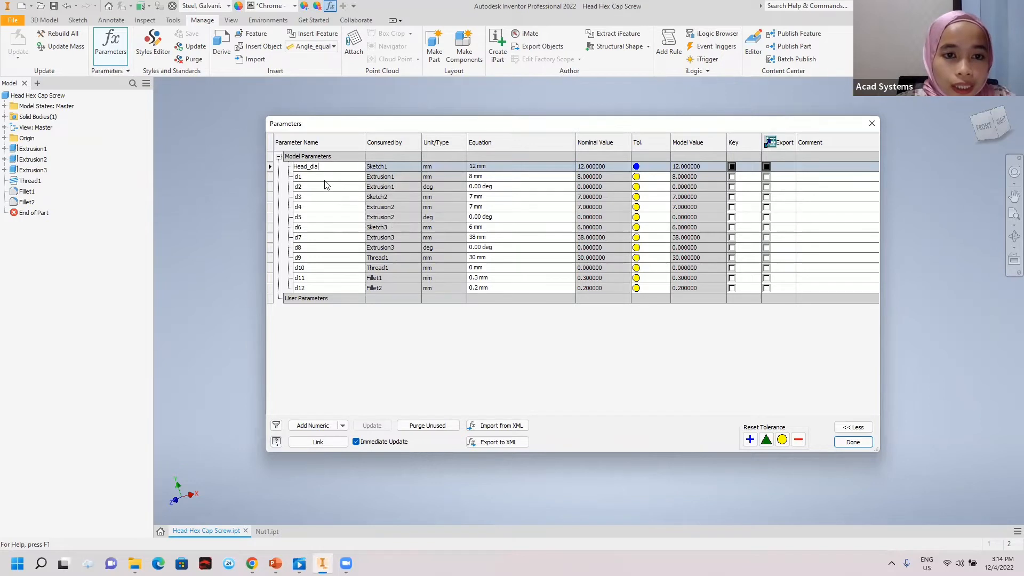
pyautogui.click(325, 179)
pyautogui.click(303, 176)
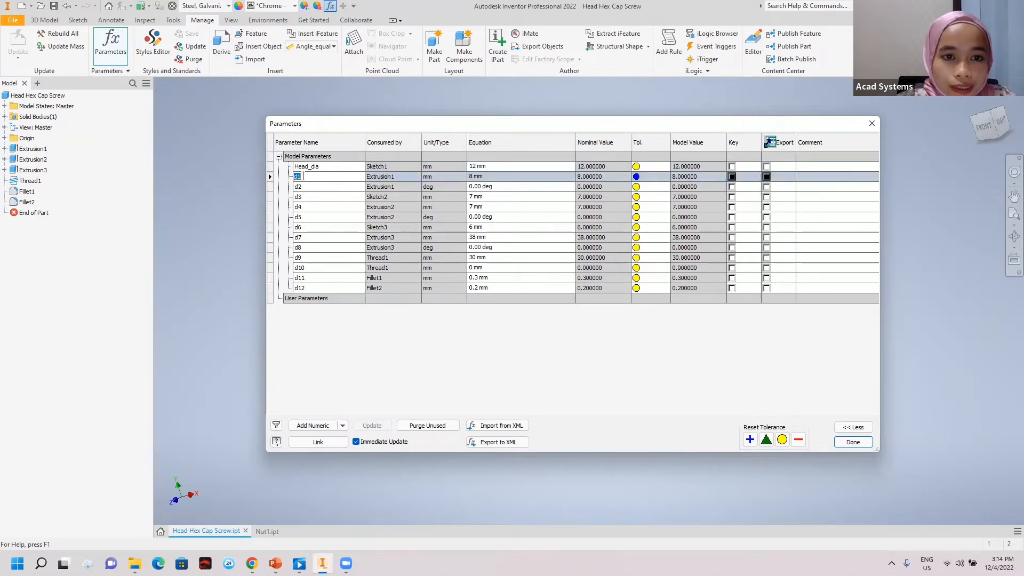
pyautogui.write('head_')
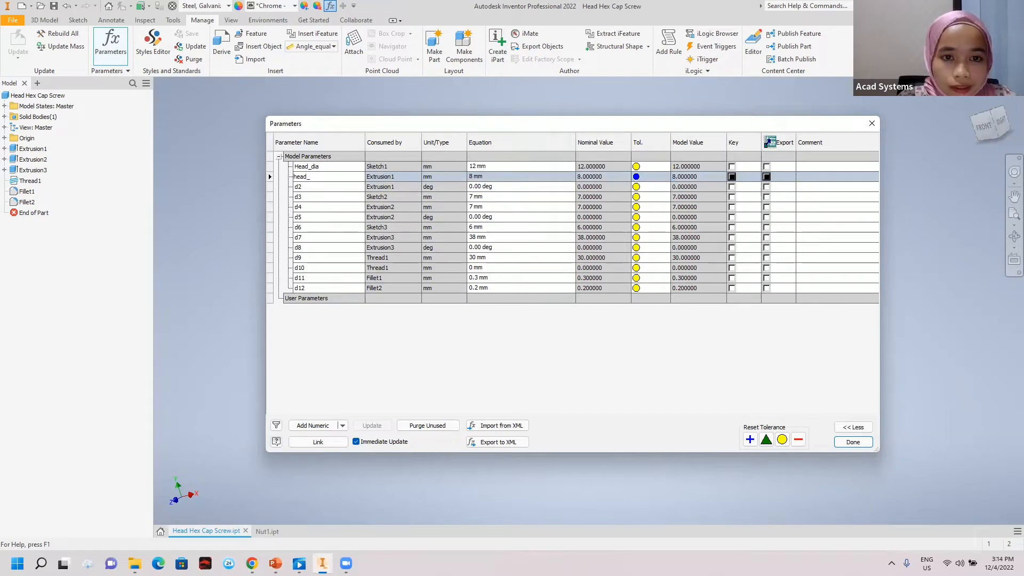
pyautogui.write('ext')
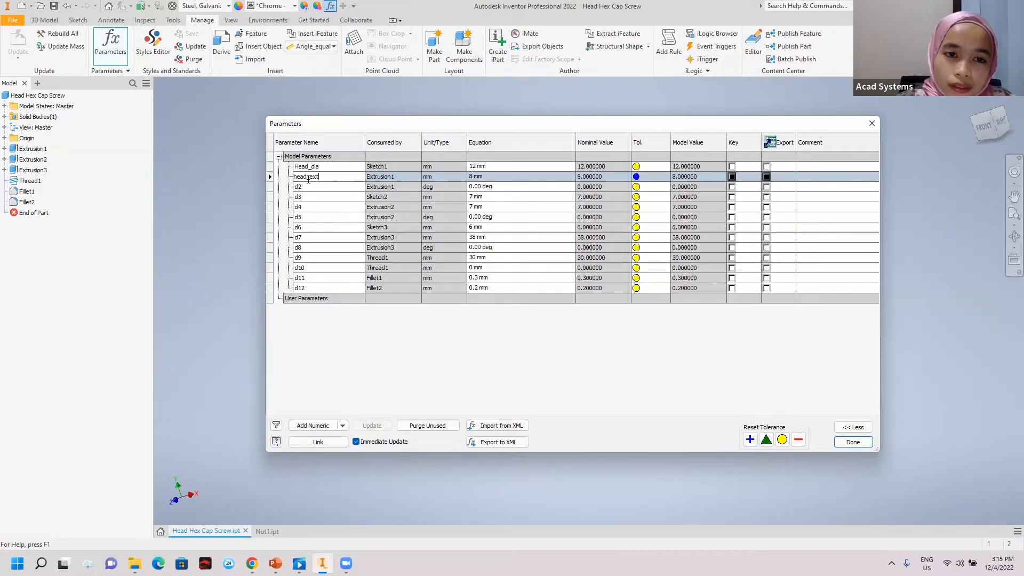
# Step: Rename the Sketch2 parameter d3 to Body_dia
pyautogui.click(314, 186)
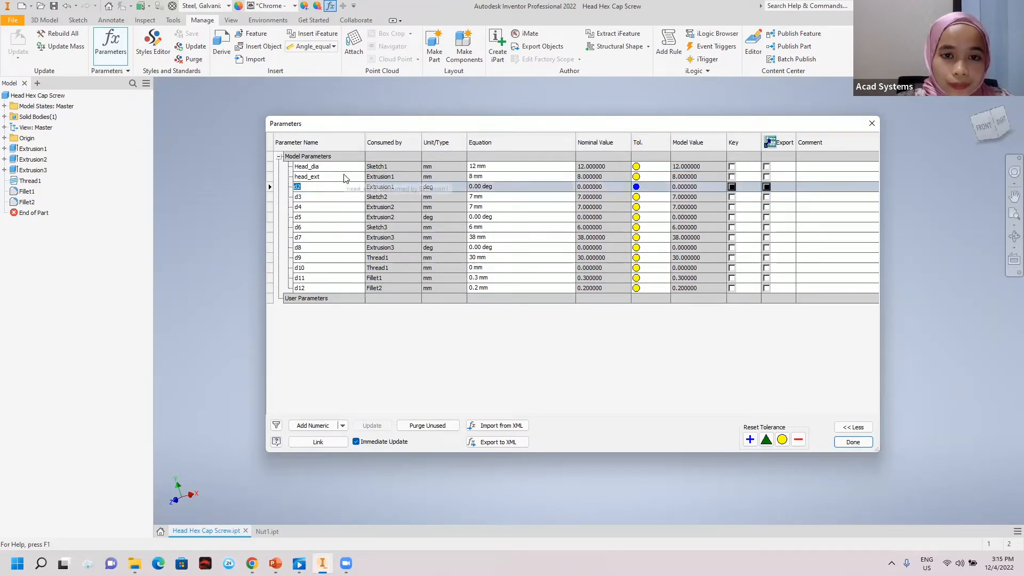
pyautogui.click(317, 197)
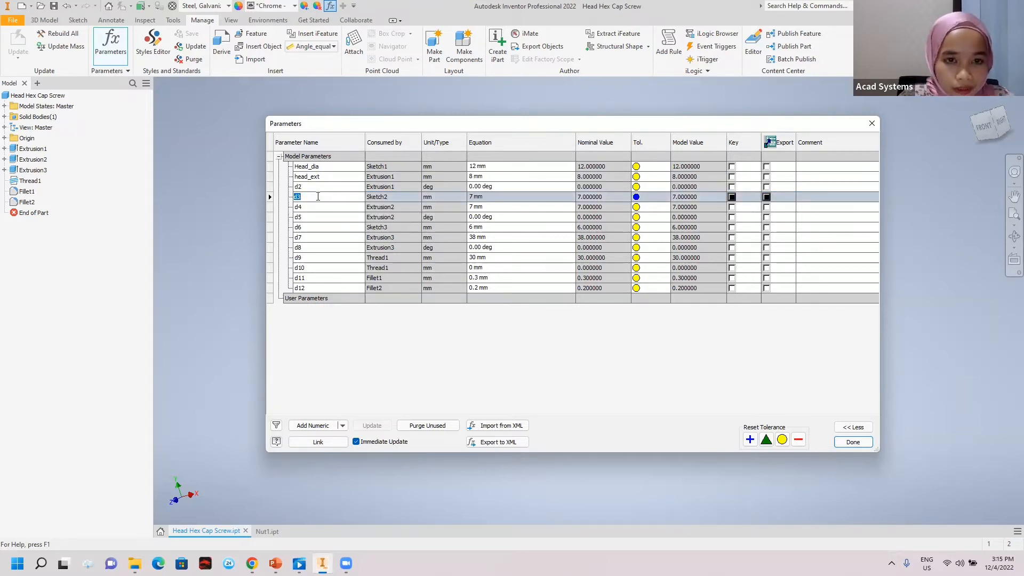
pyautogui.write('Body')
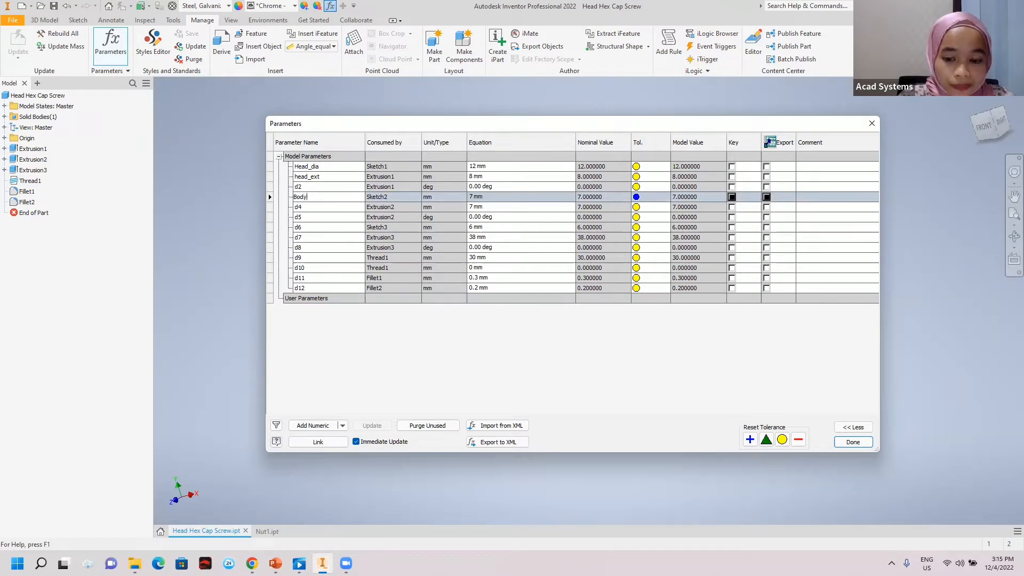
pyautogui.write('_dia')
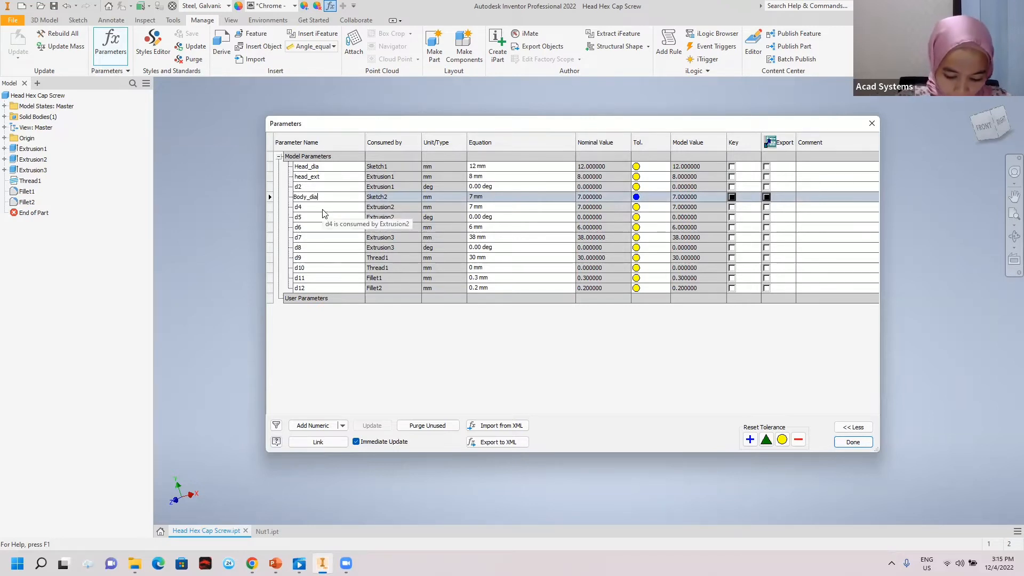
pyautogui.press('Return')
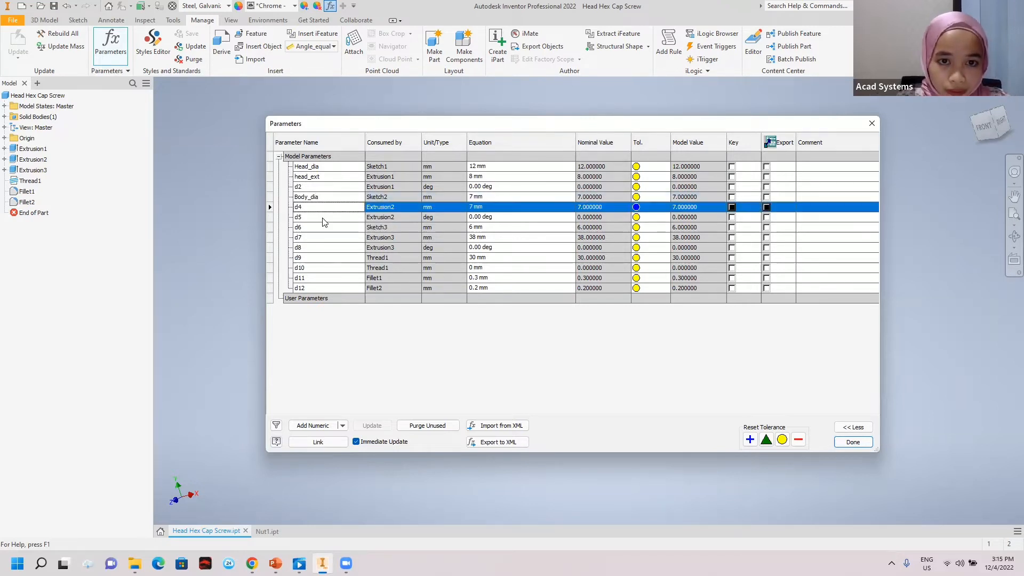
pyautogui.moveTo(406, 129); pyautogui.dragTo(419, 128)
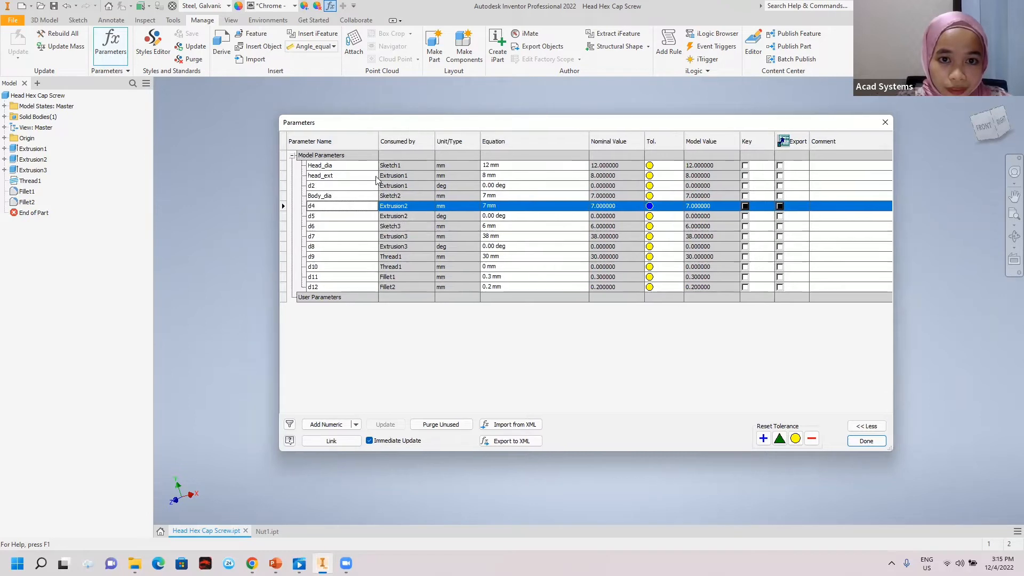
pyautogui.doubleClick(320, 204)
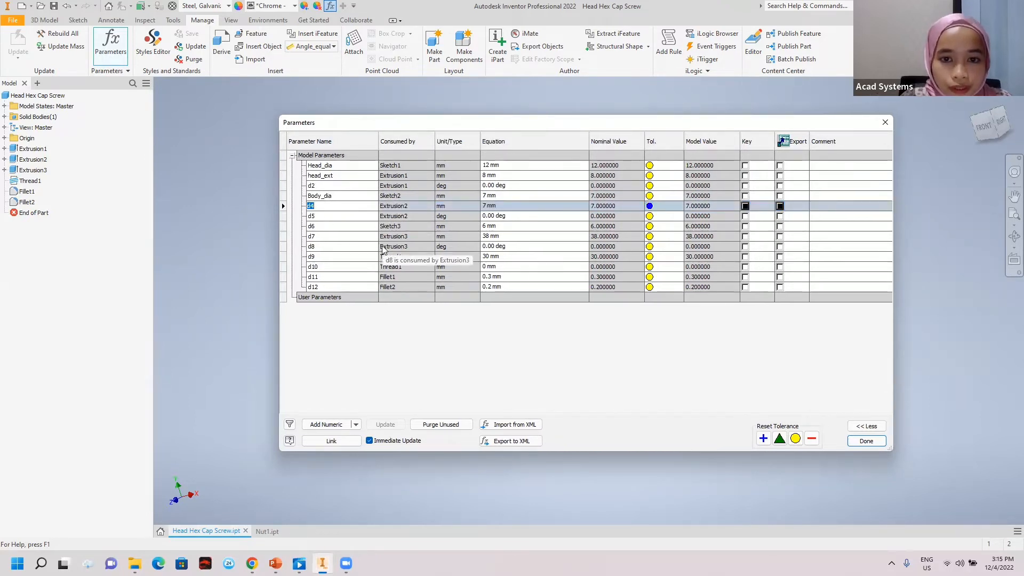
# Step: Rename the Sketch2 parameter to Hex_cap and the Extrusion2 parameter d4 to Hex_cap_hole
pyautogui.doubleClick(331, 196)
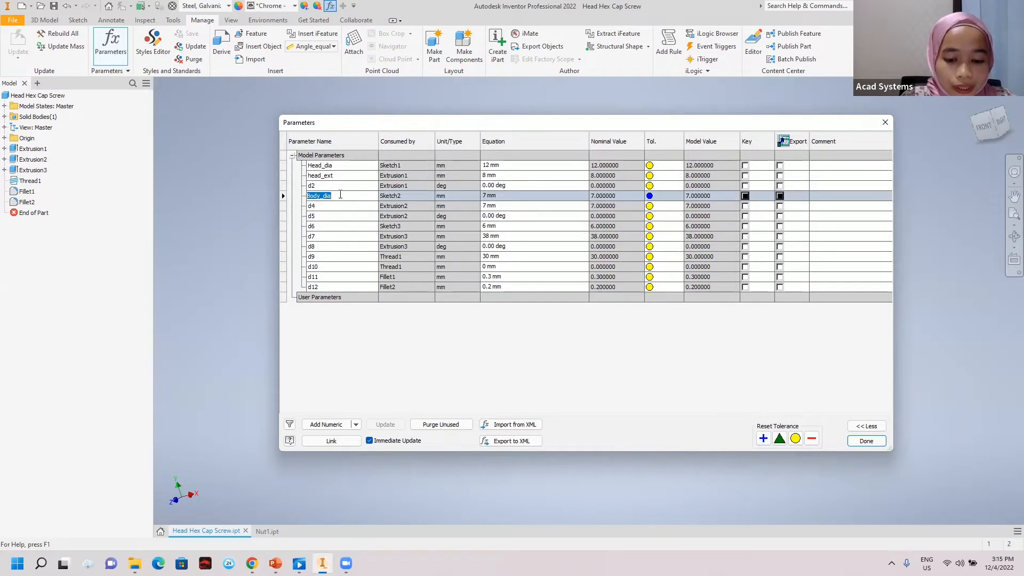
pyautogui.write('He')
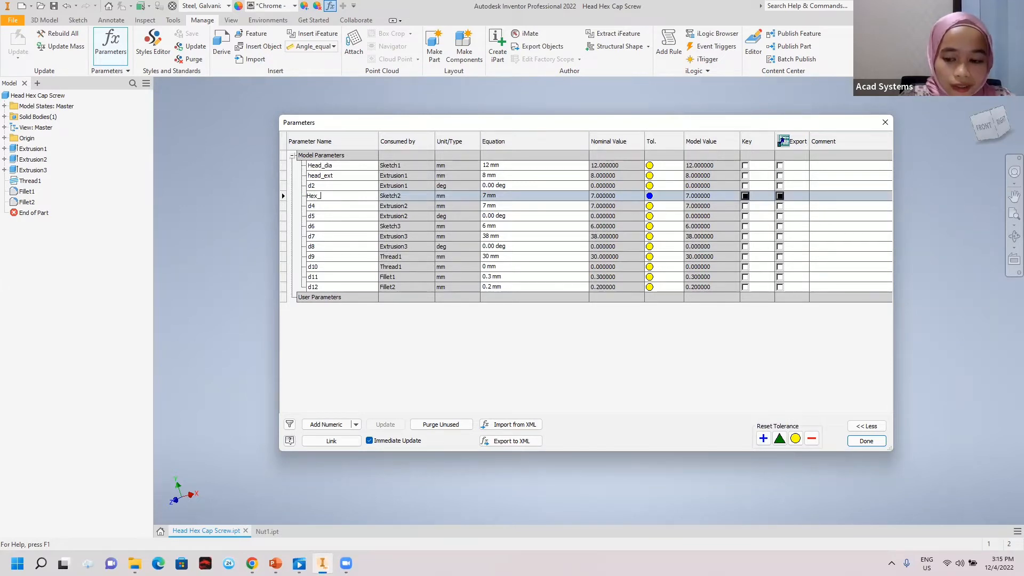
pyautogui.write('x_cap')
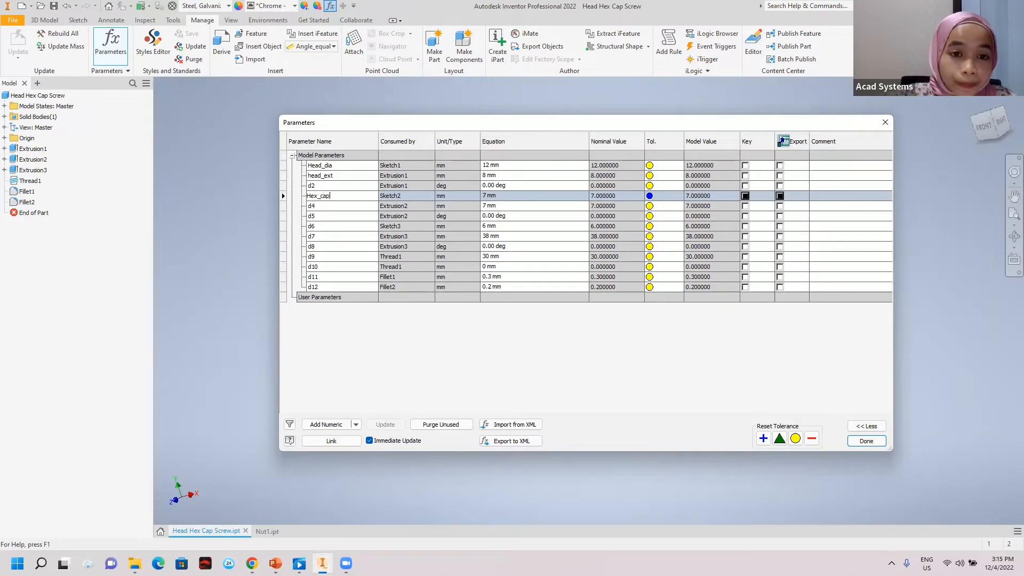
pyautogui.click(343, 208)
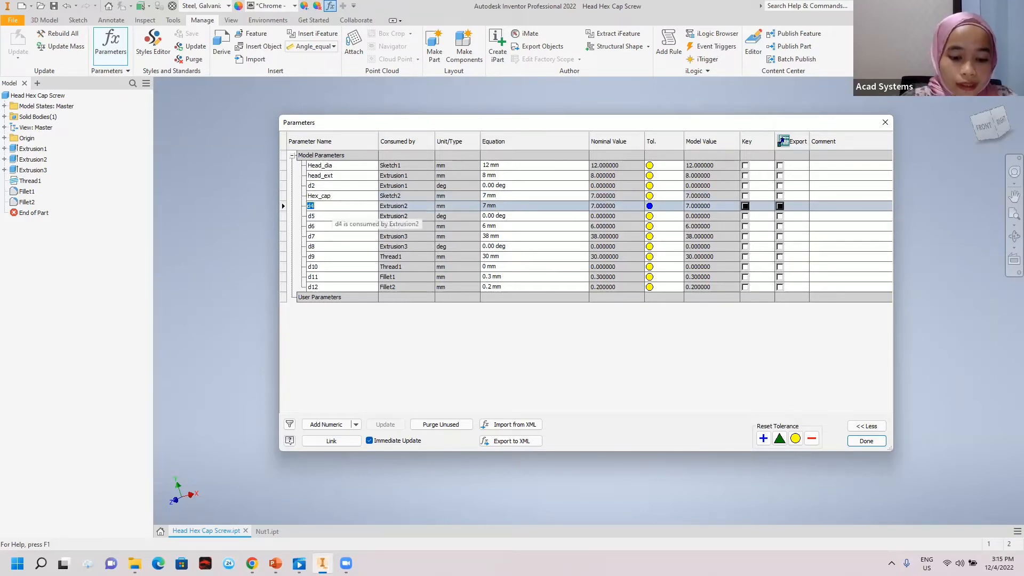
pyautogui.write('Hecap')
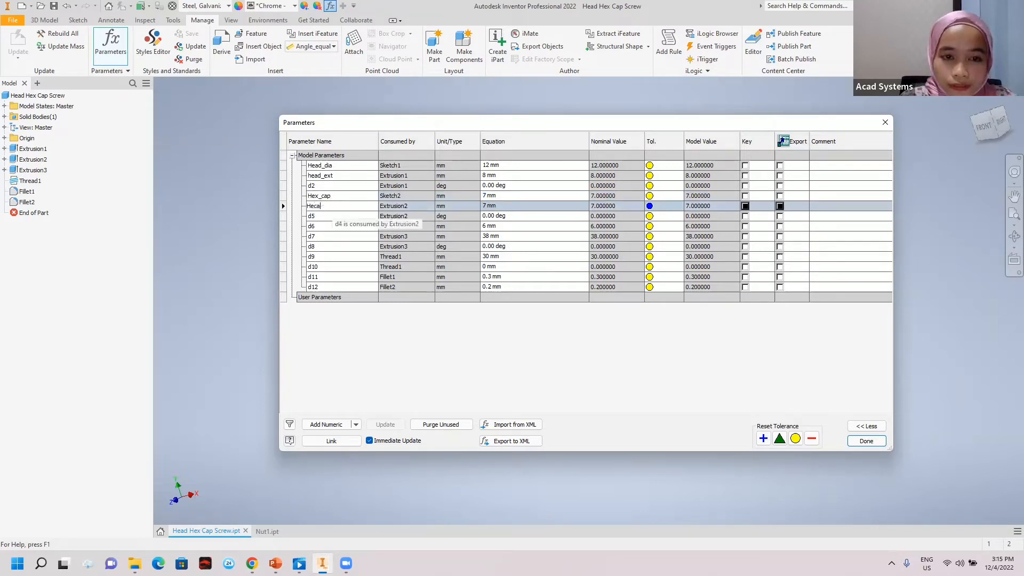
pyautogui.press('BackSpace')
pyautogui.press('BackSpace')
pyautogui.write('x_')
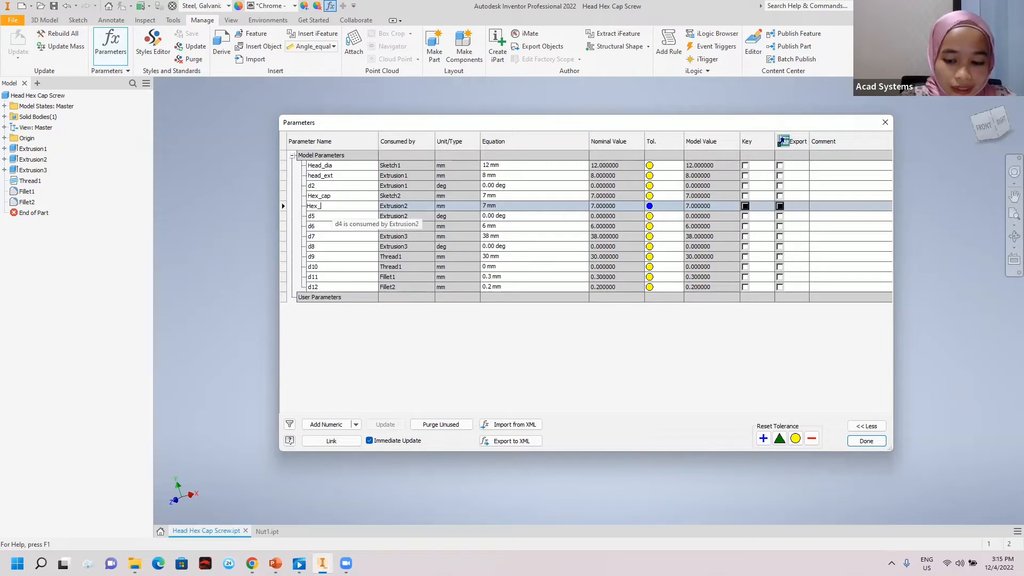
pyautogui.write('cap')
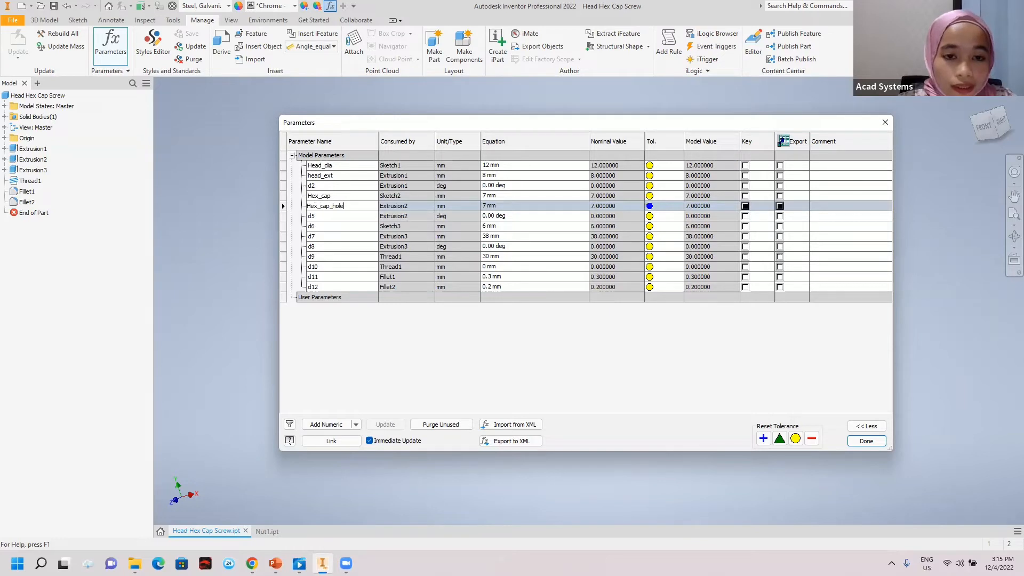
pyautogui.write('_hole')
pyautogui.press('Return')
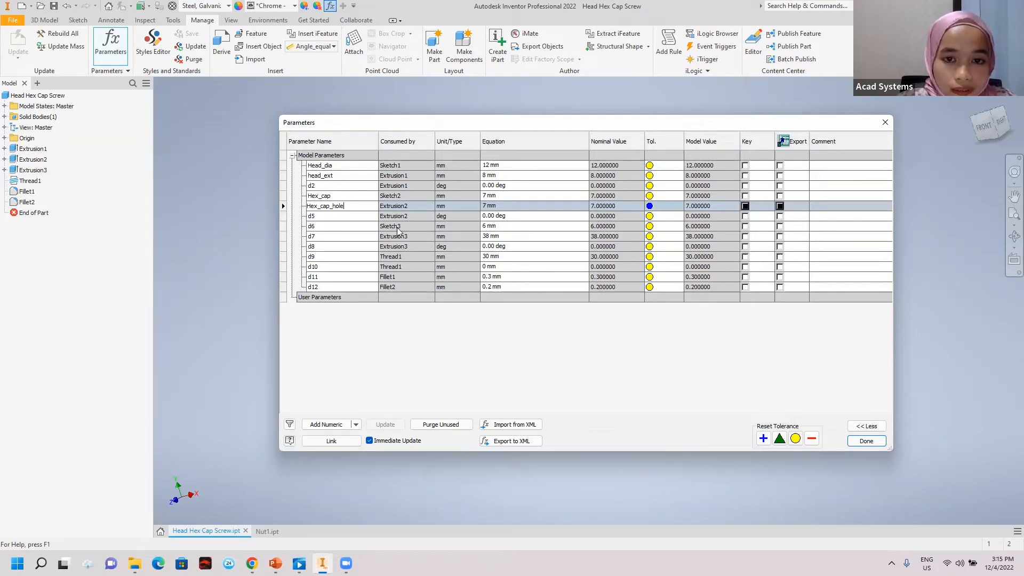
# Step: Rename the Sketch3 parameter d6 to body_dia and the Extrusion3 parameter d7 to body_length
pyautogui.click(320, 225)
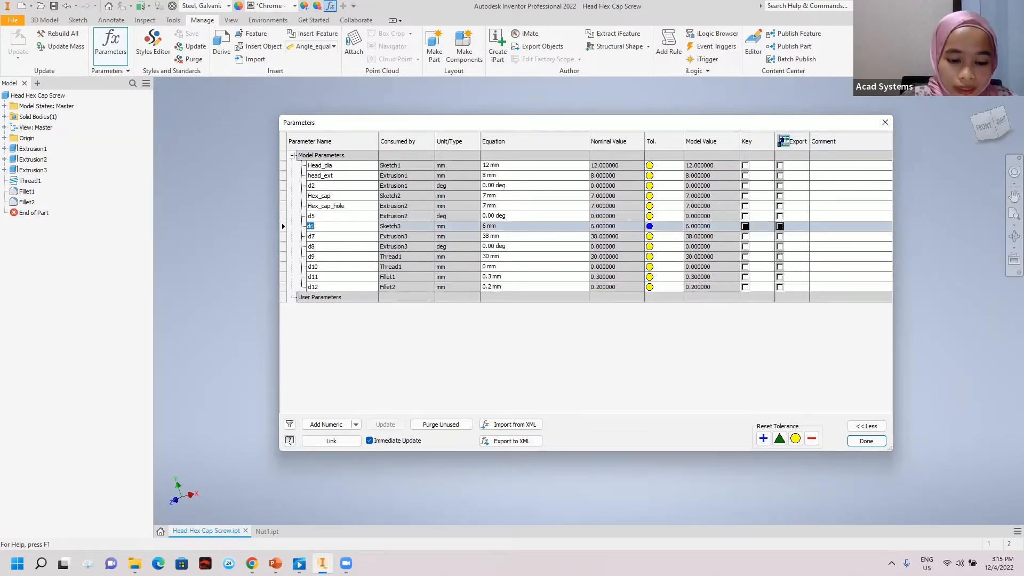
pyautogui.write('body')
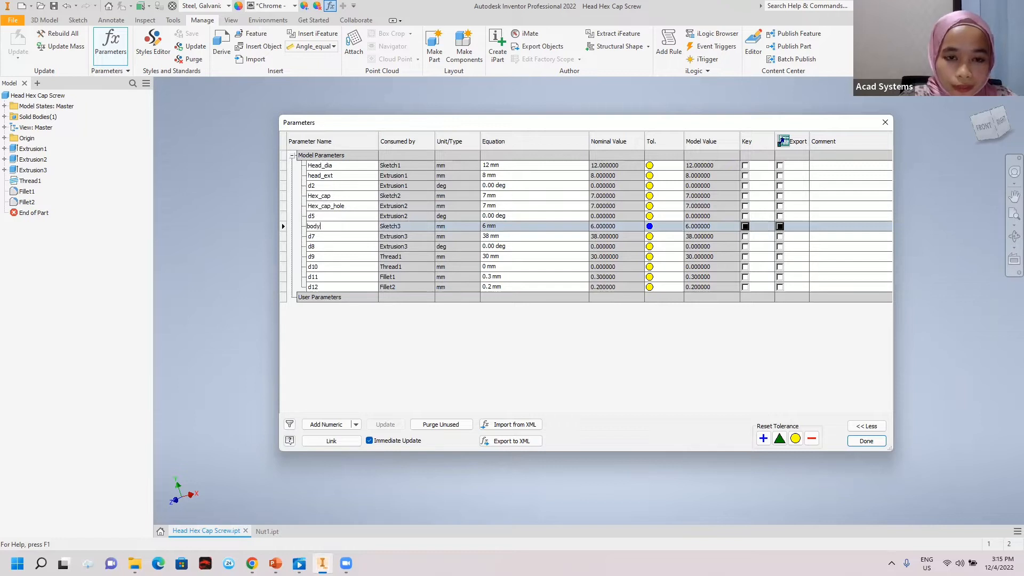
pyautogui.write('_dia')
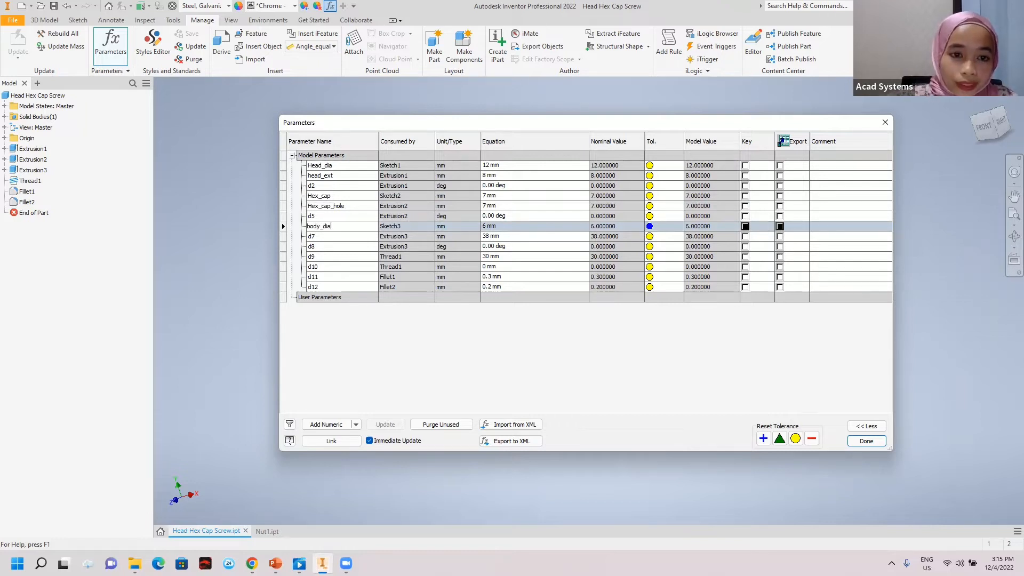
pyautogui.click(320, 237)
pyautogui.write('b')
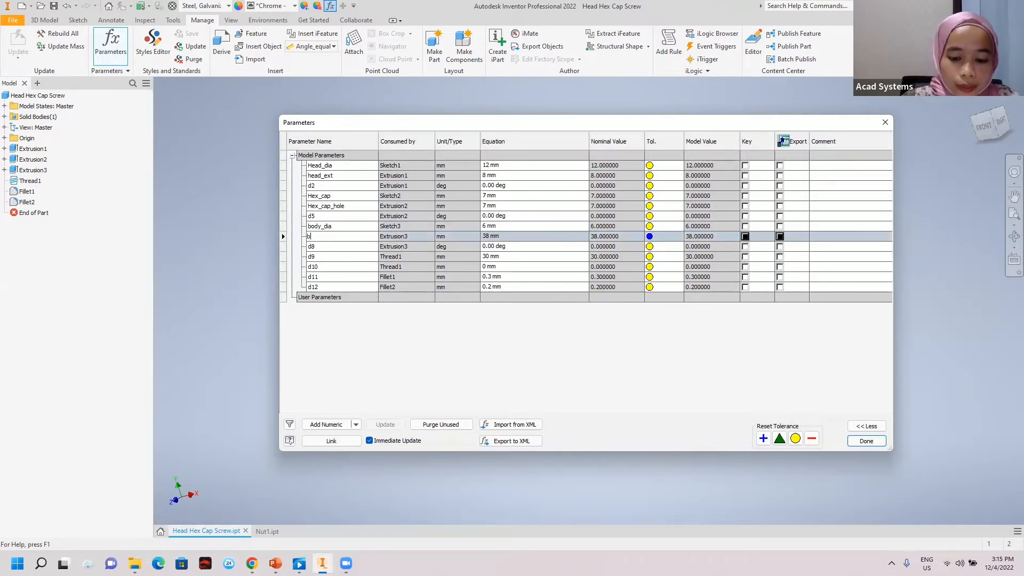
pyautogui.write('ody_length')
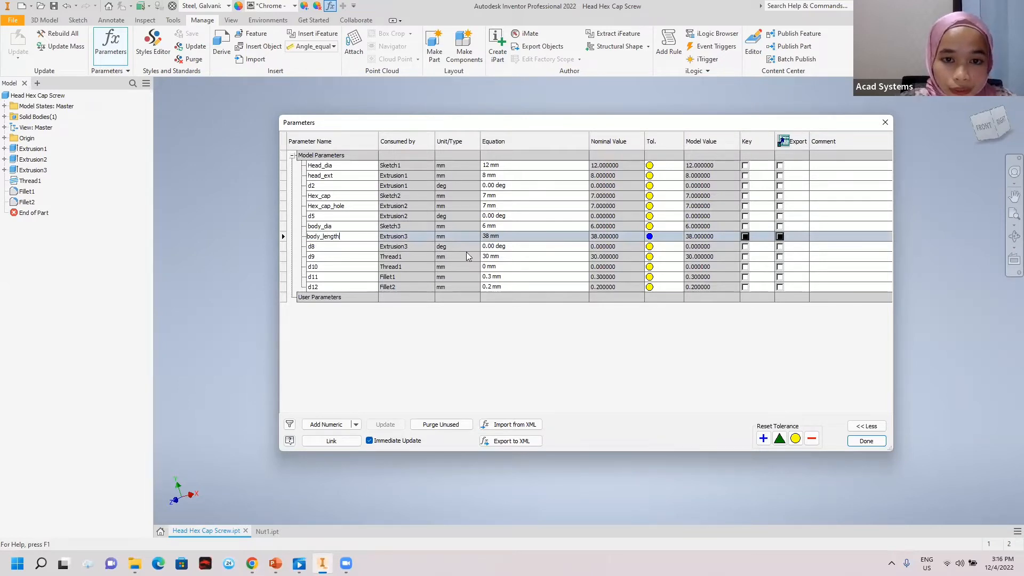
# Step: Rename the Thread1 parameter d9 to thread and the Fillet1 parameter d11 to fillet1
pyautogui.click(327, 256)
pyautogui.write('thread')
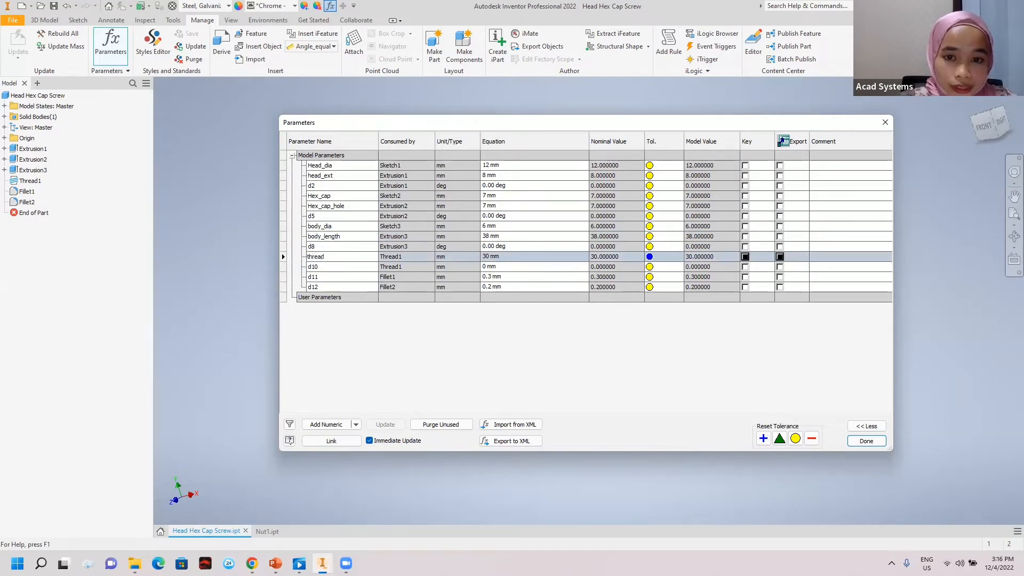
pyautogui.click(324, 276)
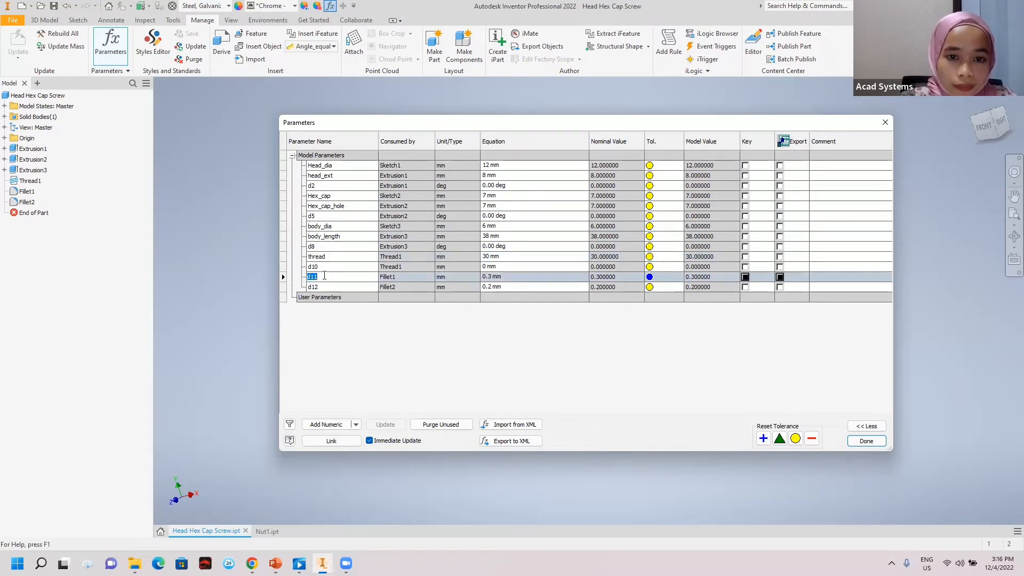
pyautogui.write('fi')
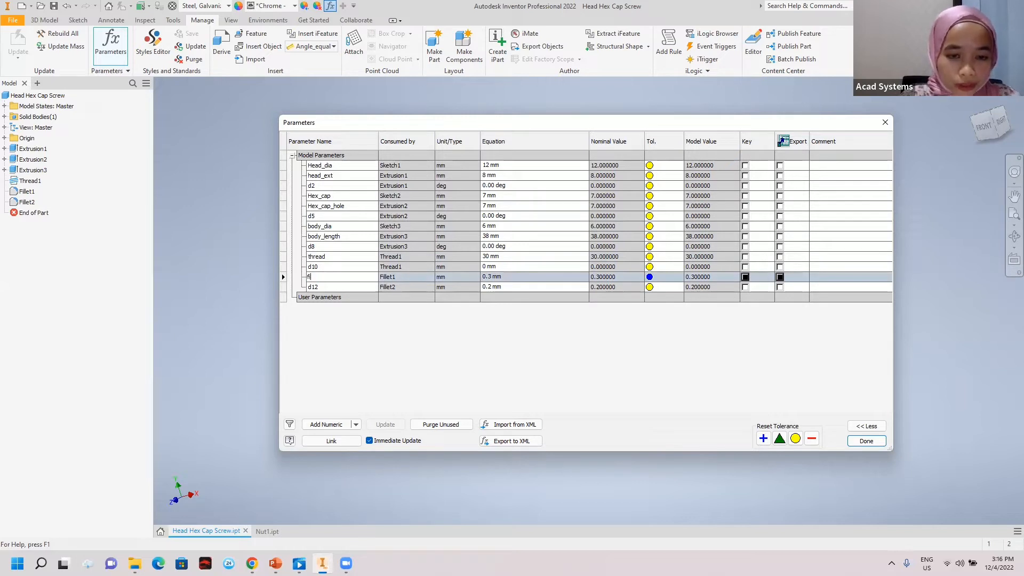
pyautogui.write('llet1')
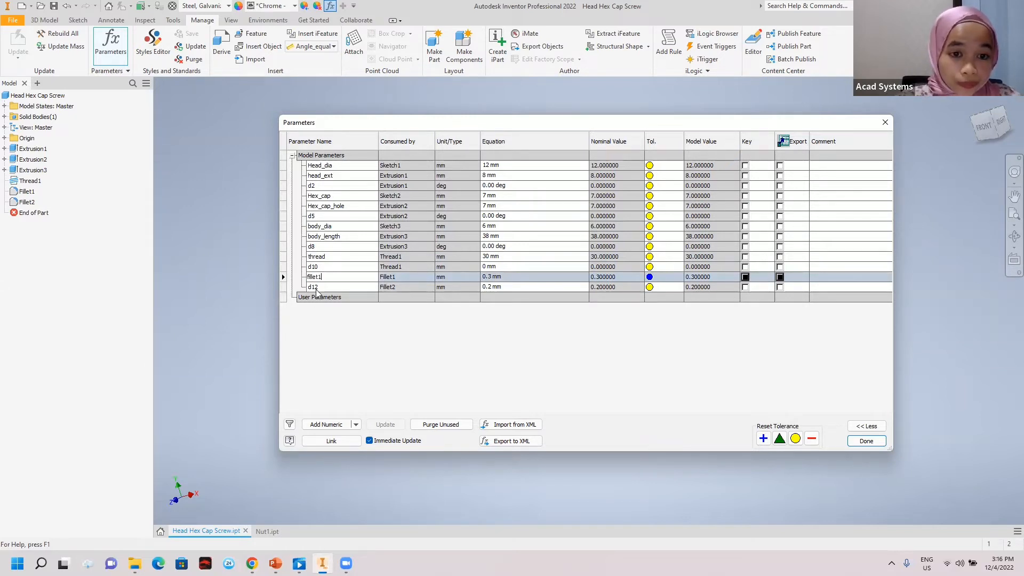
# Step: Rename the Fillet2 parameter d12 to fillet2 and close the parameter table
pyautogui.press('Return')
pyautogui.write('fillet2')
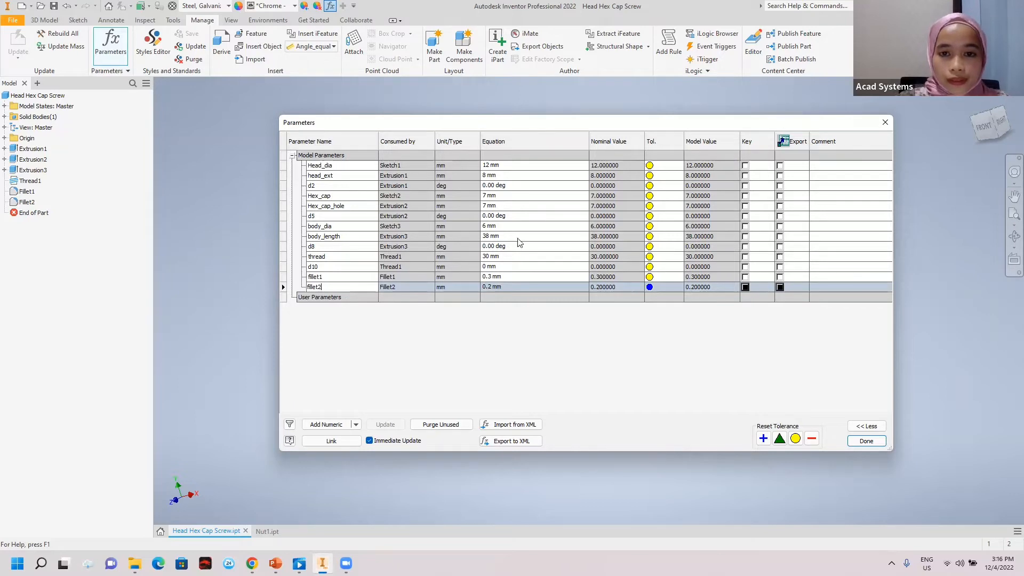
pyautogui.click(865, 441)
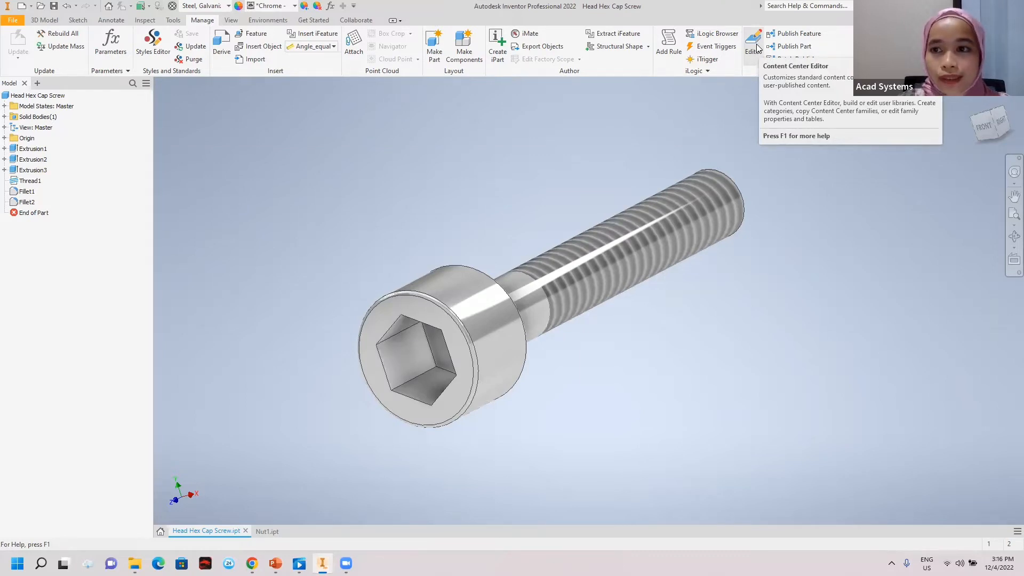
# Step: Open the Content Center Editor and set its library view to Library001
pyautogui.click(756, 47)
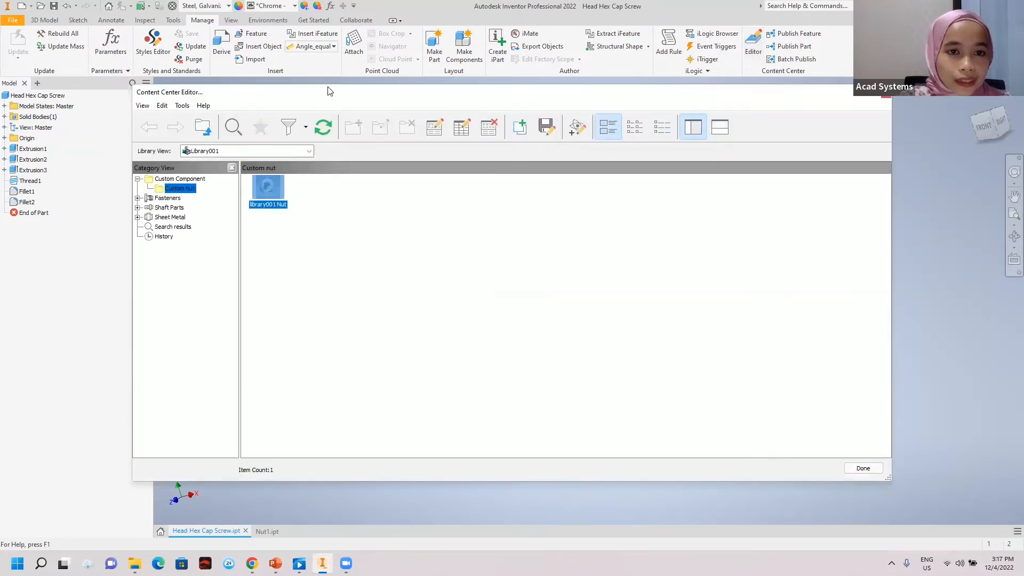
pyautogui.moveTo(328, 91); pyautogui.dragTo(358, 96)
pyautogui.click(219, 269)
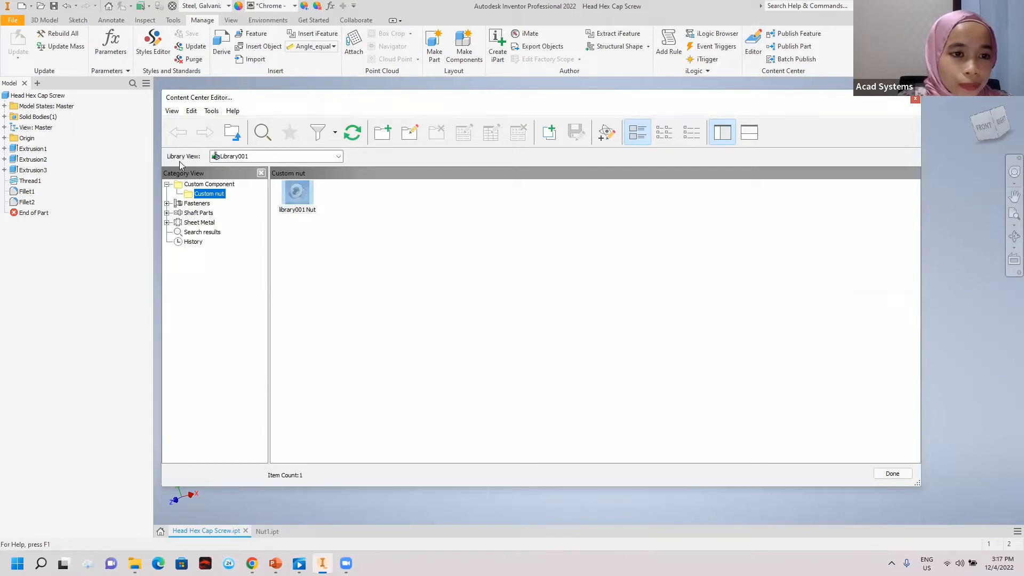
pyautogui.click(240, 155)
pyautogui.click(246, 195)
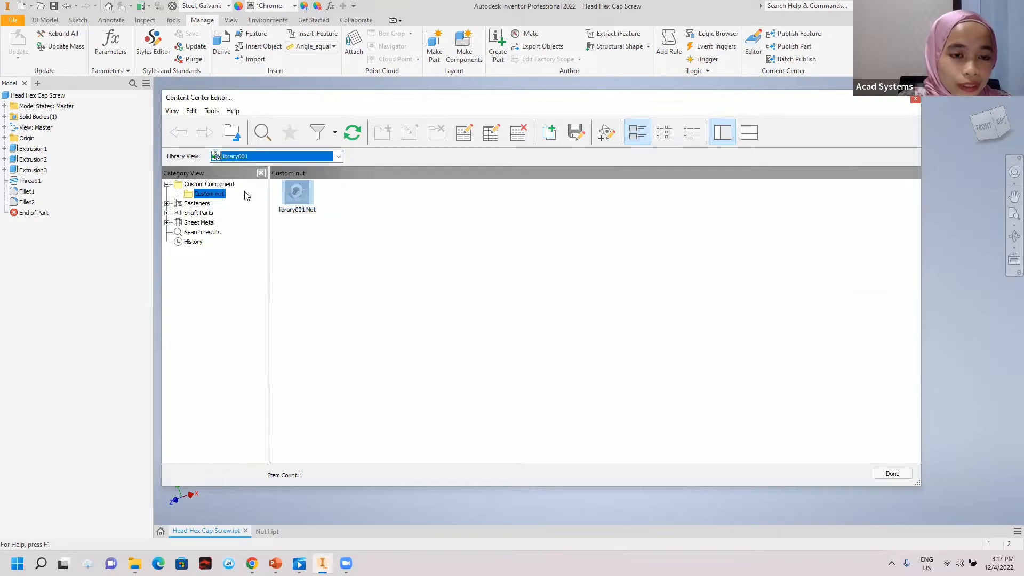
pyautogui.click(247, 157)
pyautogui.click(243, 195)
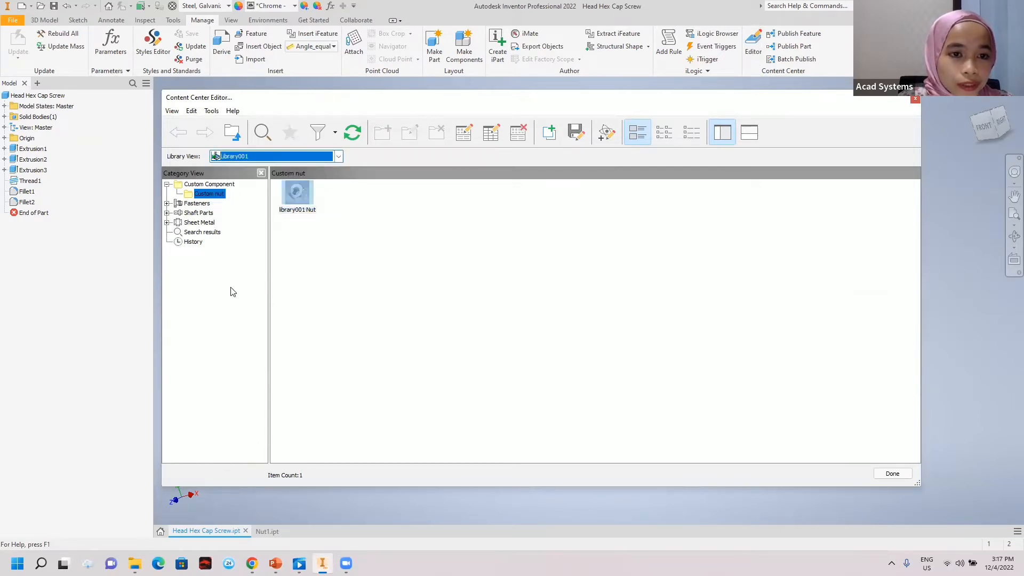
pyautogui.rightClick(205, 272)
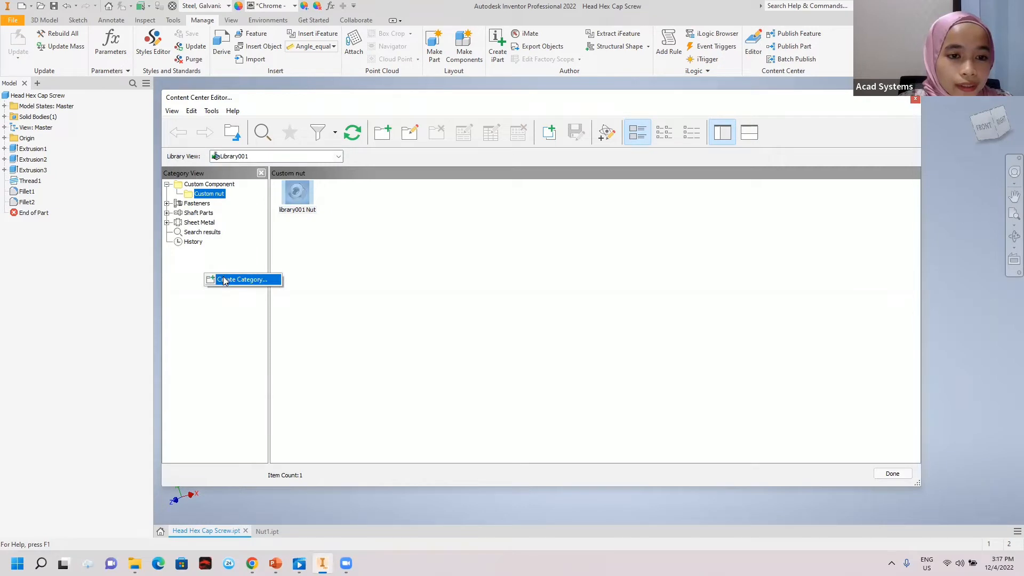
pyautogui.click(223, 280)
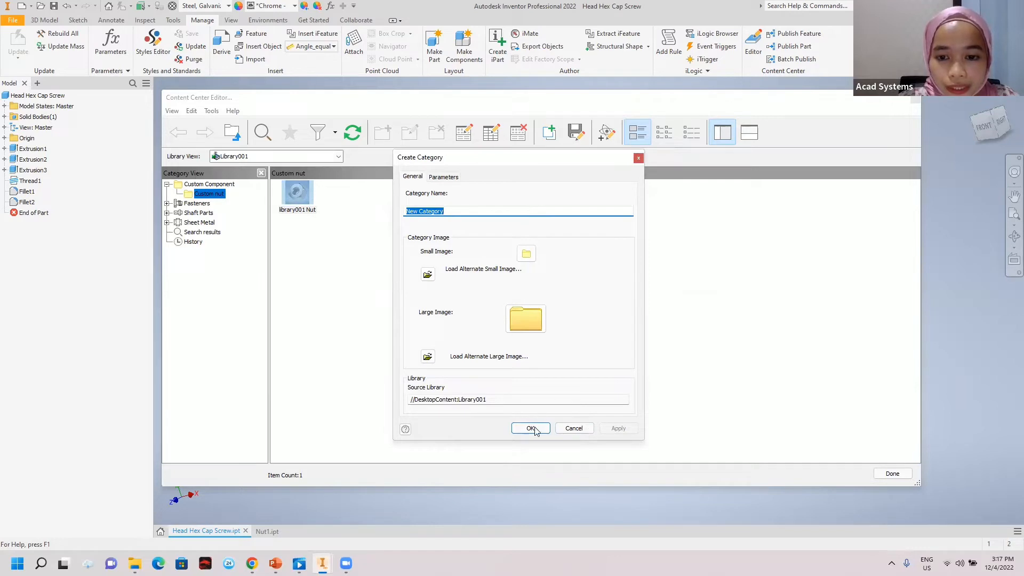
pyautogui.click(572, 428)
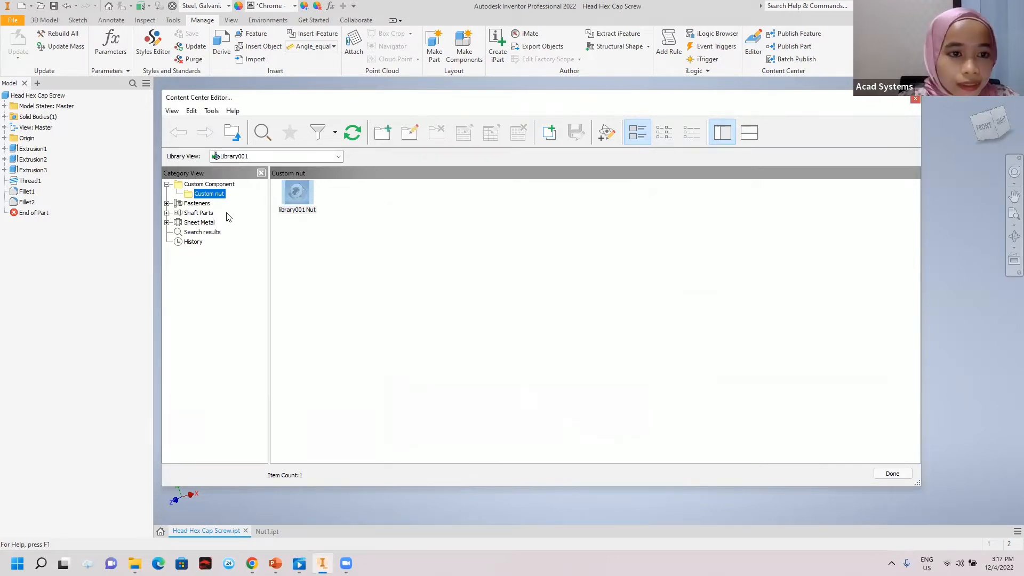
# Step: Start a new category inside Custom Component and name it Custom bolt, keeping the default folder images
pyautogui.click(212, 186)
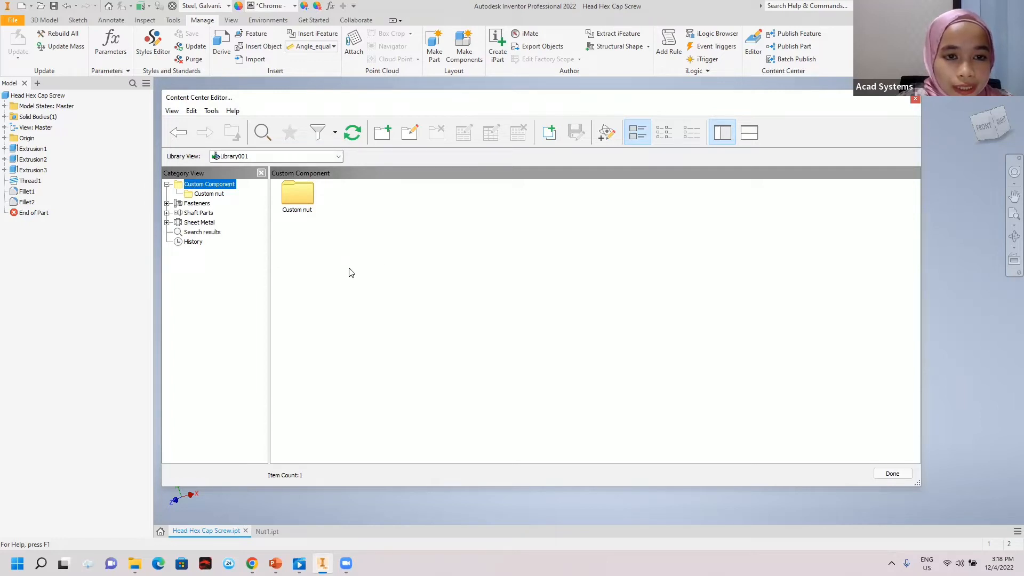
pyautogui.rightClick(330, 250)
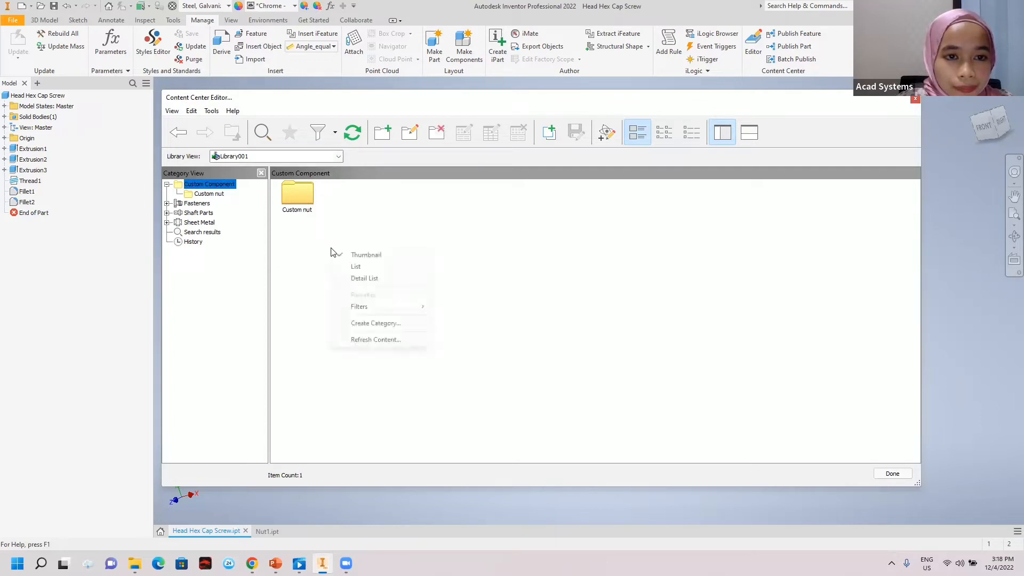
pyautogui.click(366, 324)
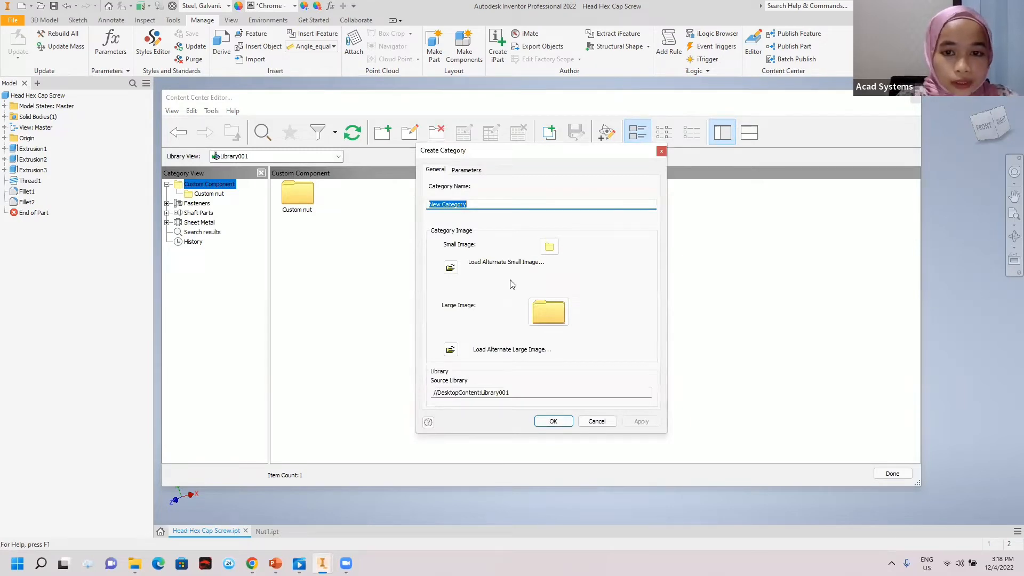
pyautogui.write('Custom')
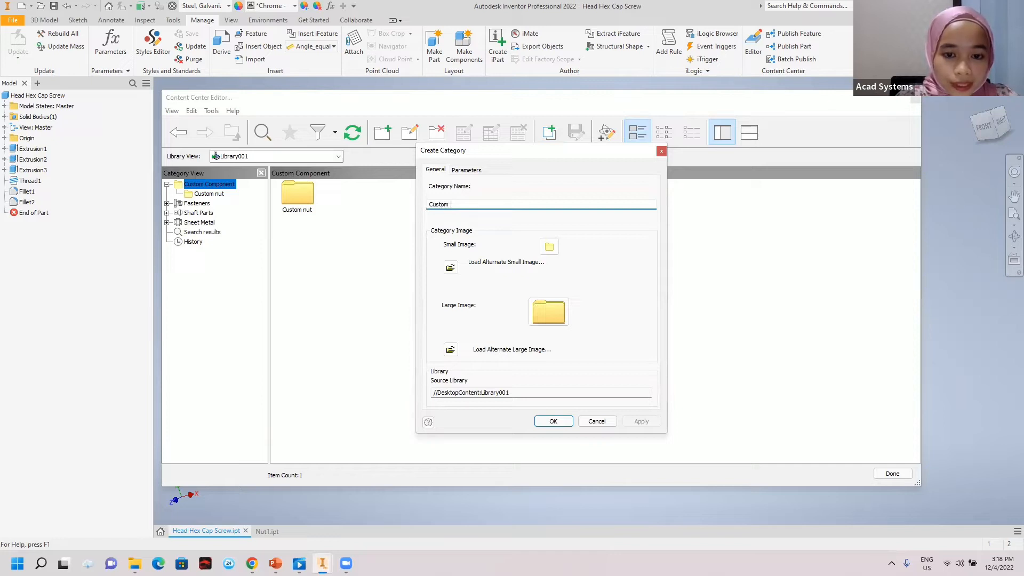
pyautogui.write(' bolt')
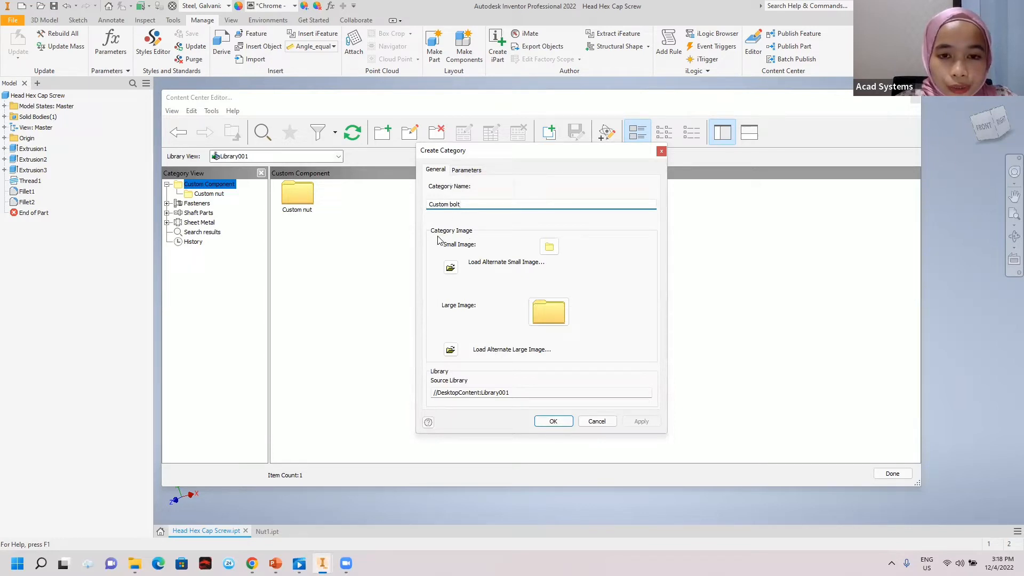
pyautogui.click(451, 268)
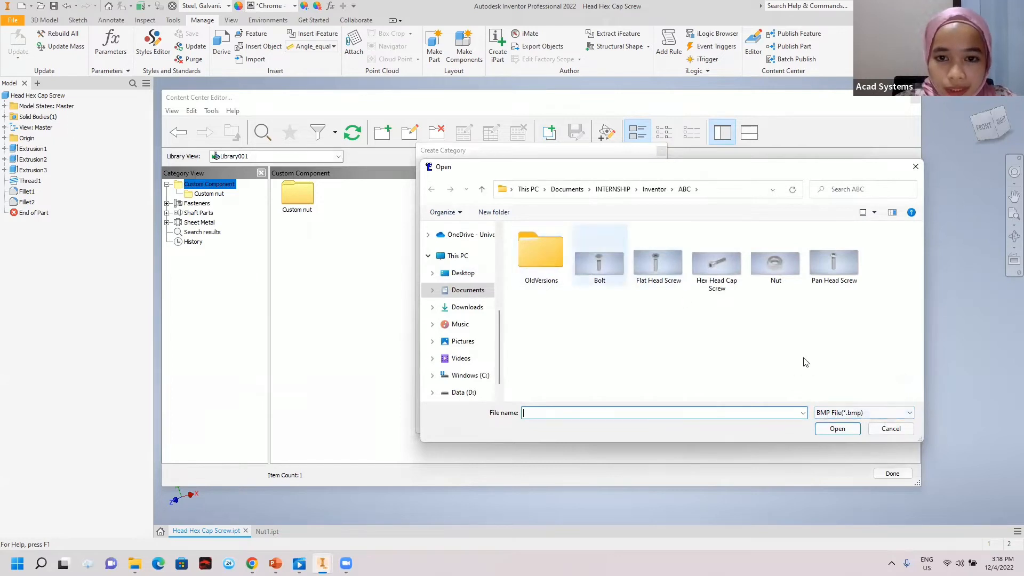
pyautogui.click(890, 429)
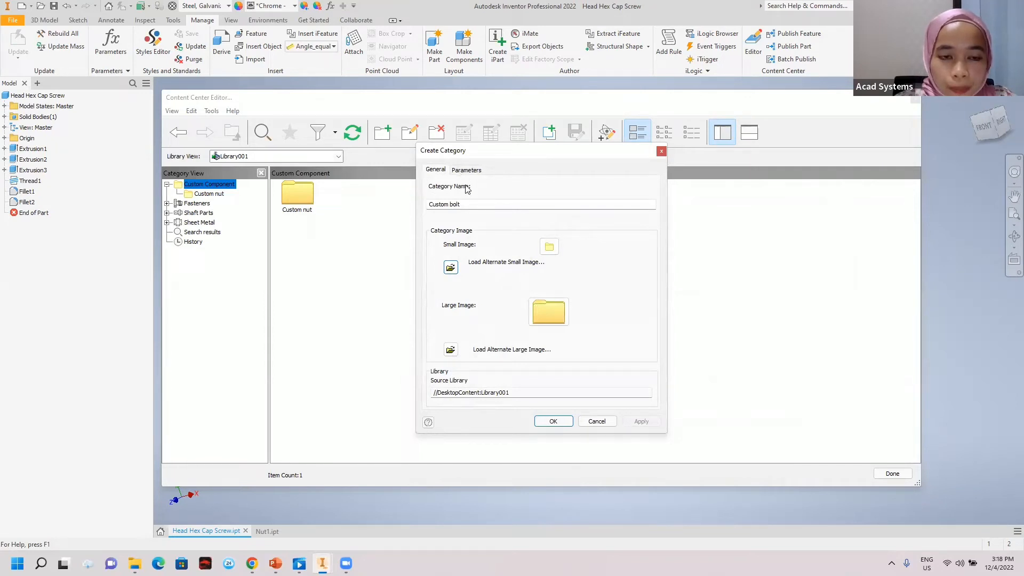
# Step: Show the new category's parameter table and enlarge the dialog and columns so the headings are readable
pyautogui.click(464, 173)
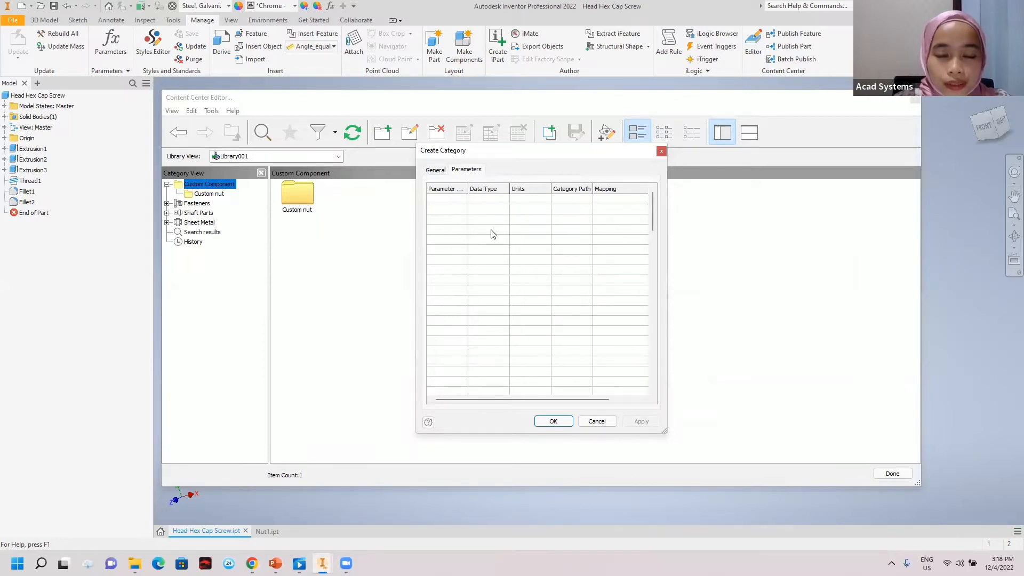
pyautogui.click(450, 199)
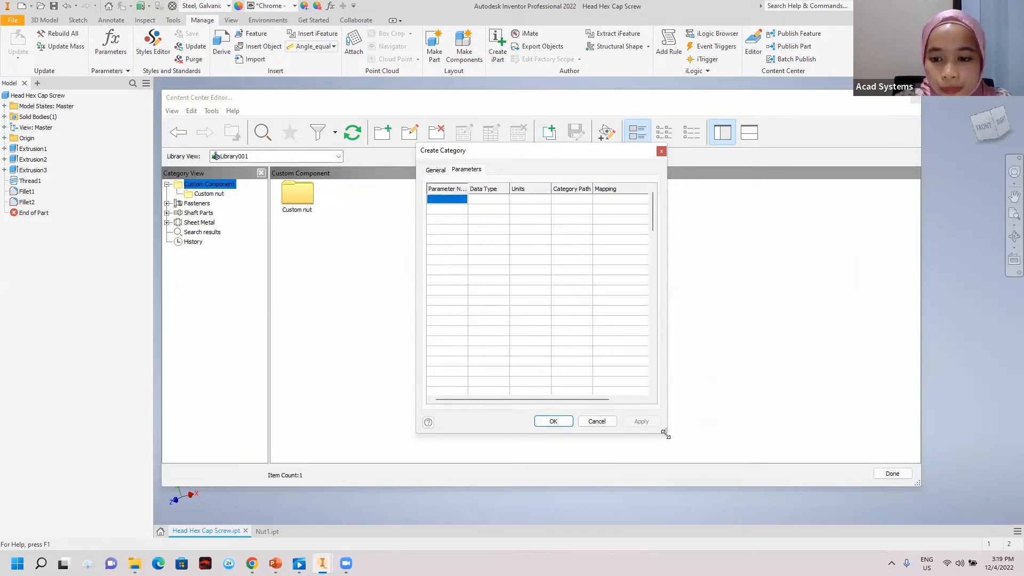
pyautogui.moveTo(665, 433); pyautogui.dragTo(769, 448)
pyautogui.moveTo(591, 187); pyautogui.dragTo(627, 187)
pyautogui.click(551, 186)
pyautogui.moveTo(549, 187); pyautogui.dragTo(587, 187)
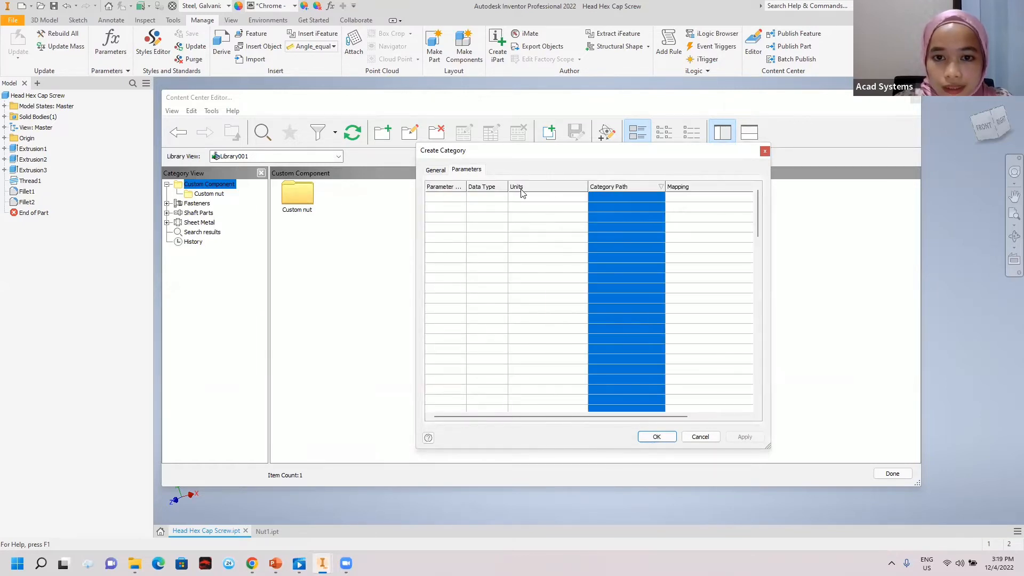
pyautogui.moveTo(508, 186); pyautogui.dragTo(534, 186)
pyautogui.moveTo(466, 187); pyautogui.dragTo(492, 187)
# Step: Add a parameter named head_dia to the Custom bolt category
pyautogui.click(450, 198)
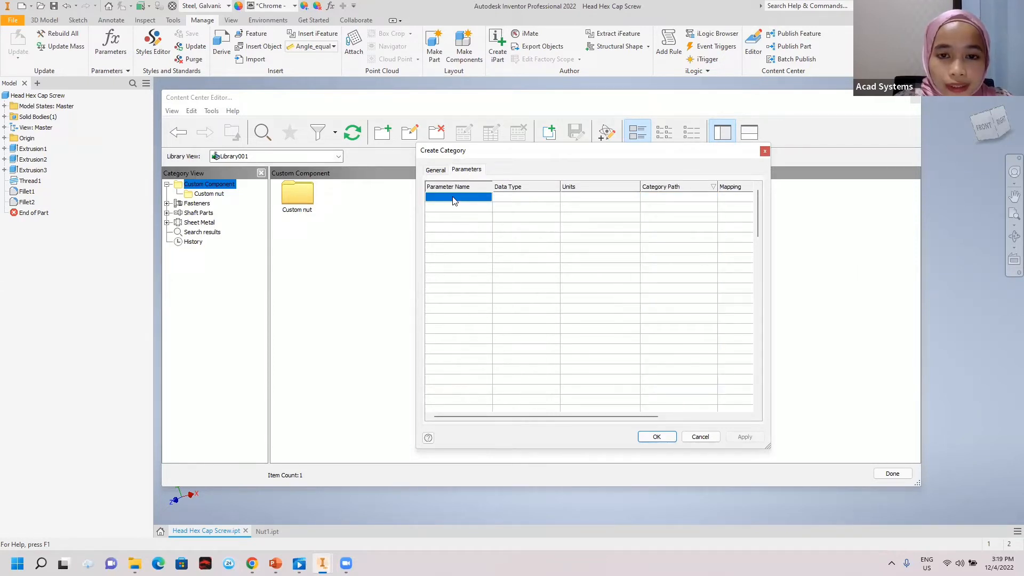
pyautogui.rightClick(453, 200)
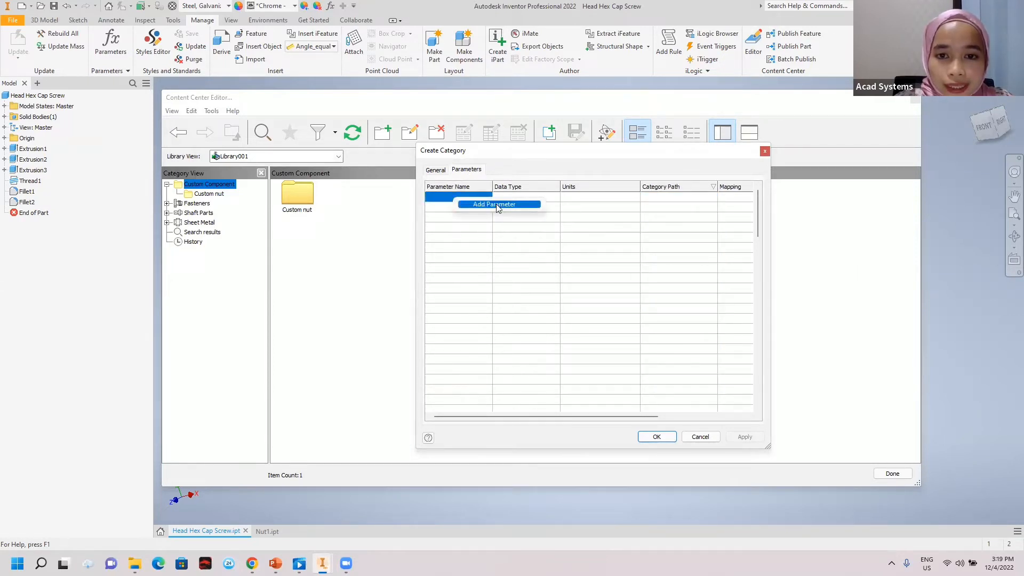
pyautogui.click(496, 204)
pyautogui.moveTo(545, 153); pyautogui.dragTo(507, 160)
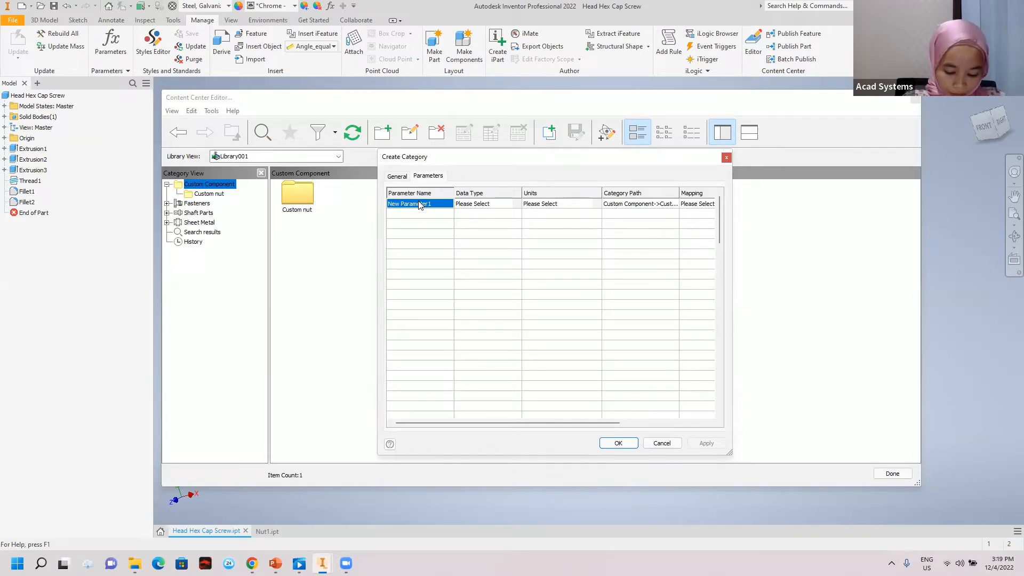
pyautogui.write('head_dia')
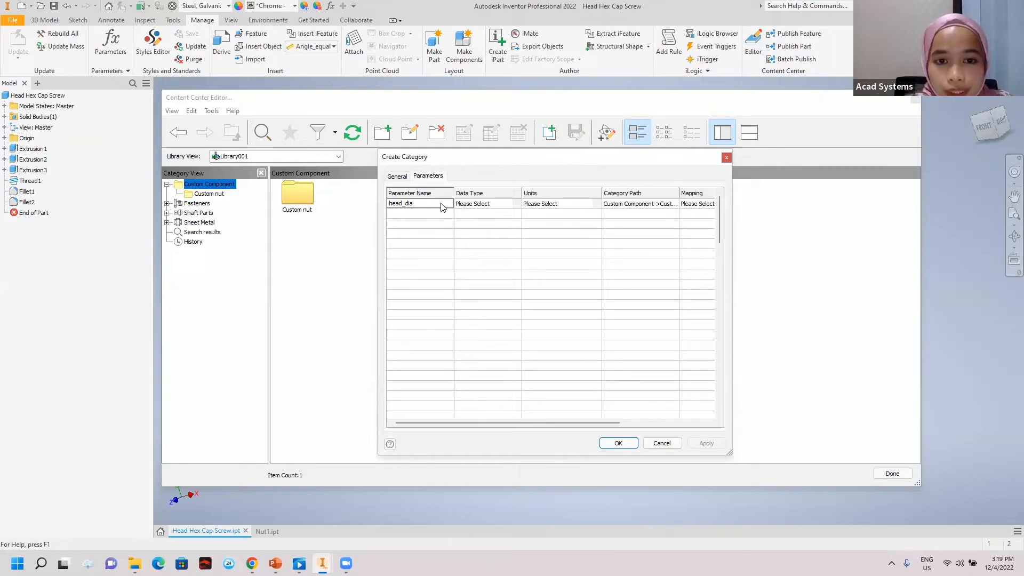
# Step: Set the data type of the head_dia category parameter to Real
pyautogui.click(486, 196)
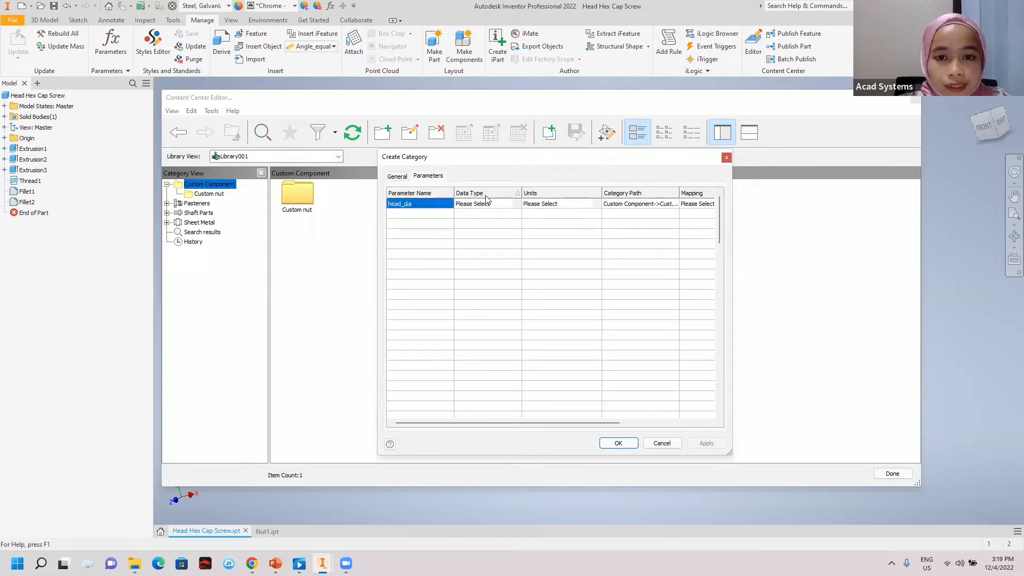
pyautogui.click(494, 204)
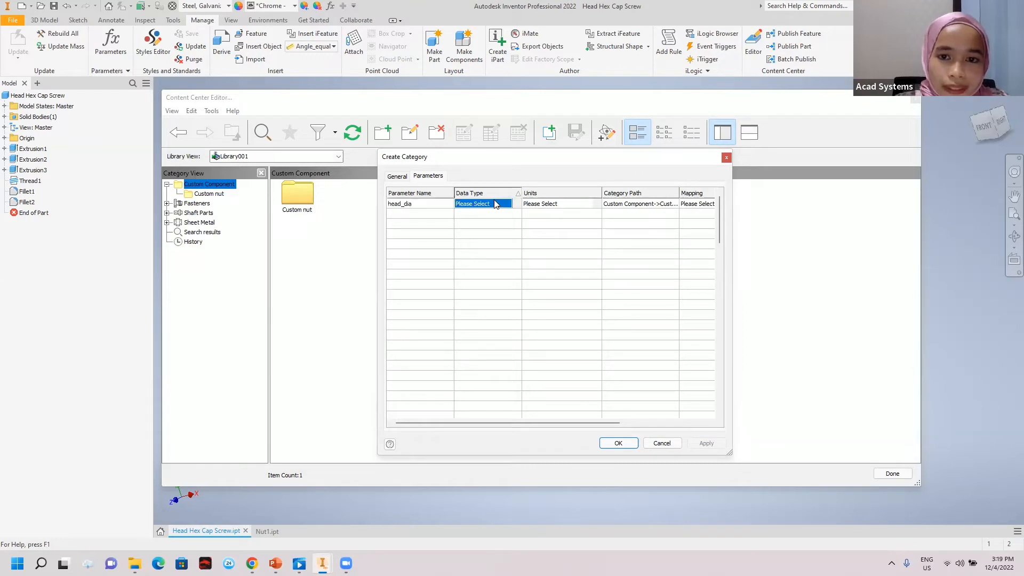
pyautogui.click(494, 204)
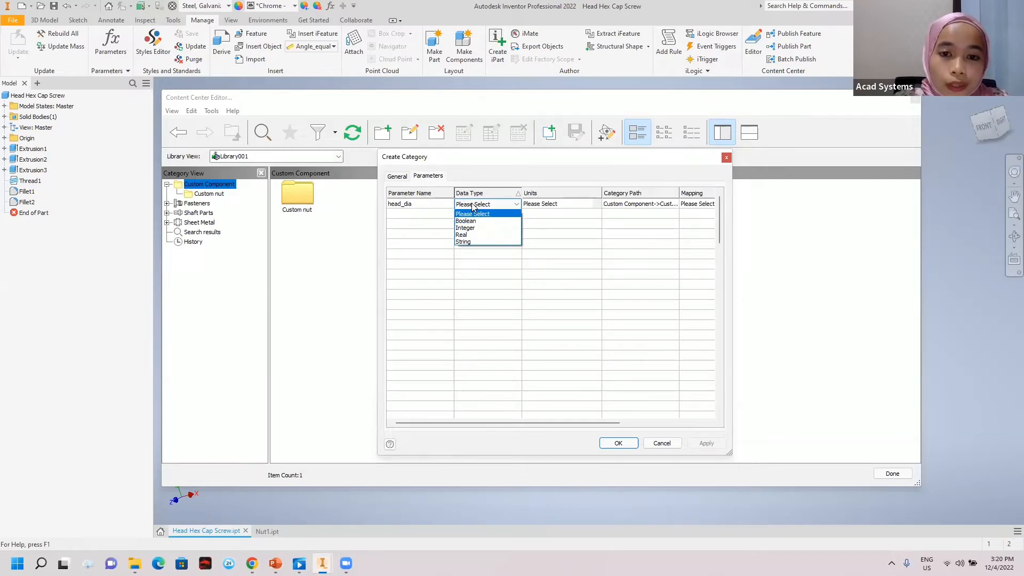
pyautogui.click(474, 213)
pyautogui.click(482, 203)
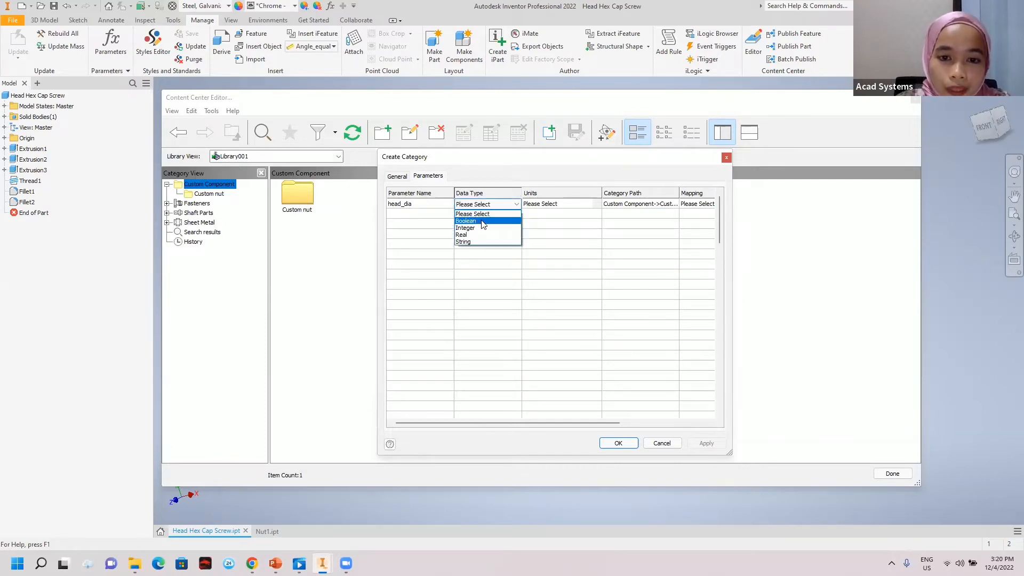
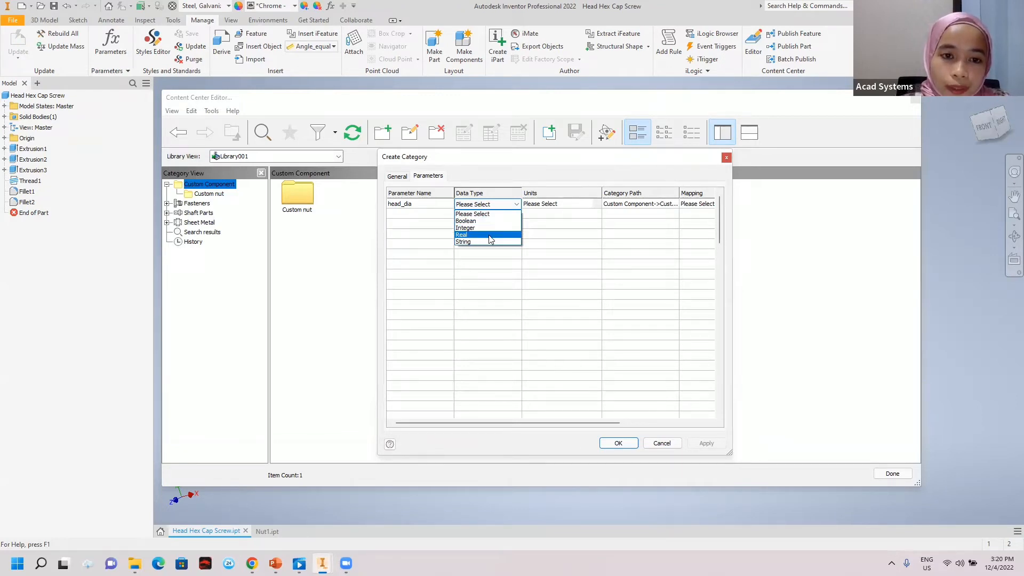
pyautogui.click(489, 236)
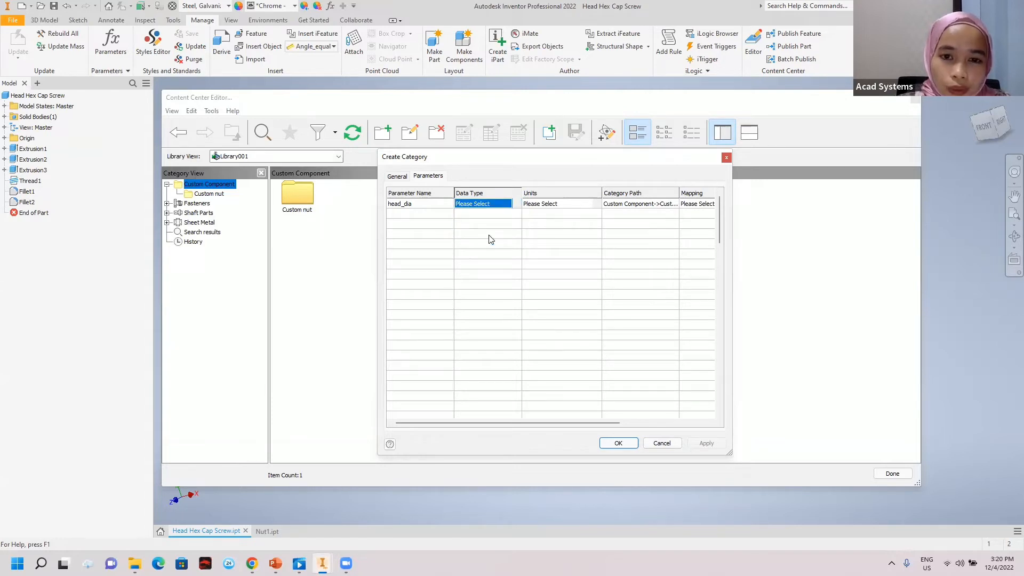
pyautogui.click(486, 206)
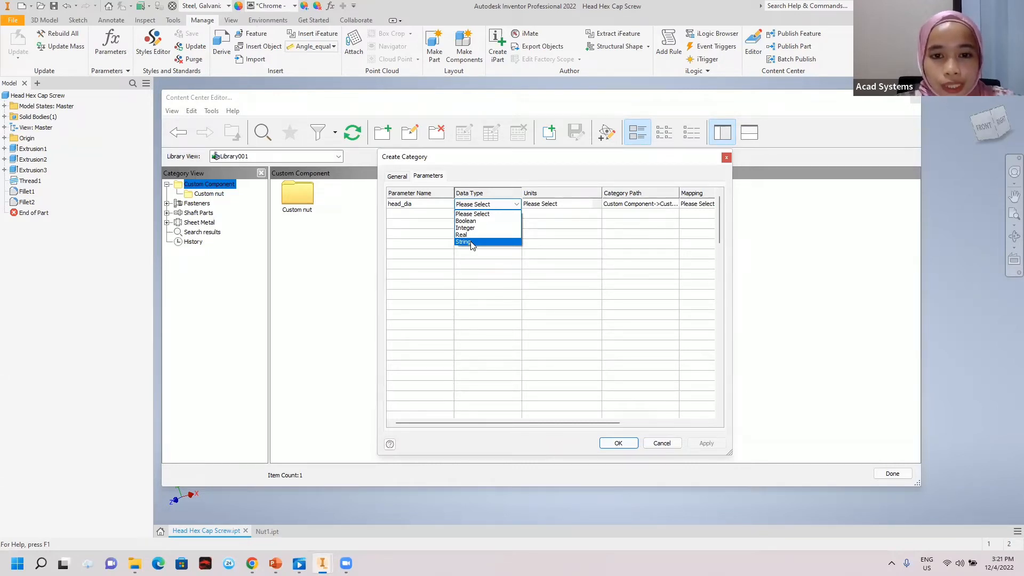
pyautogui.click(480, 194)
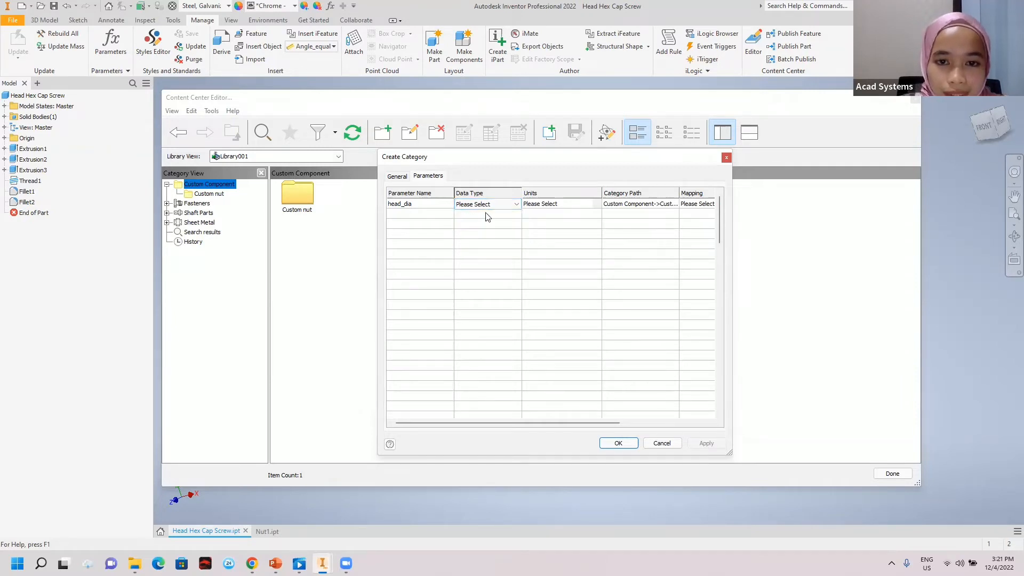
pyautogui.click(486, 206)
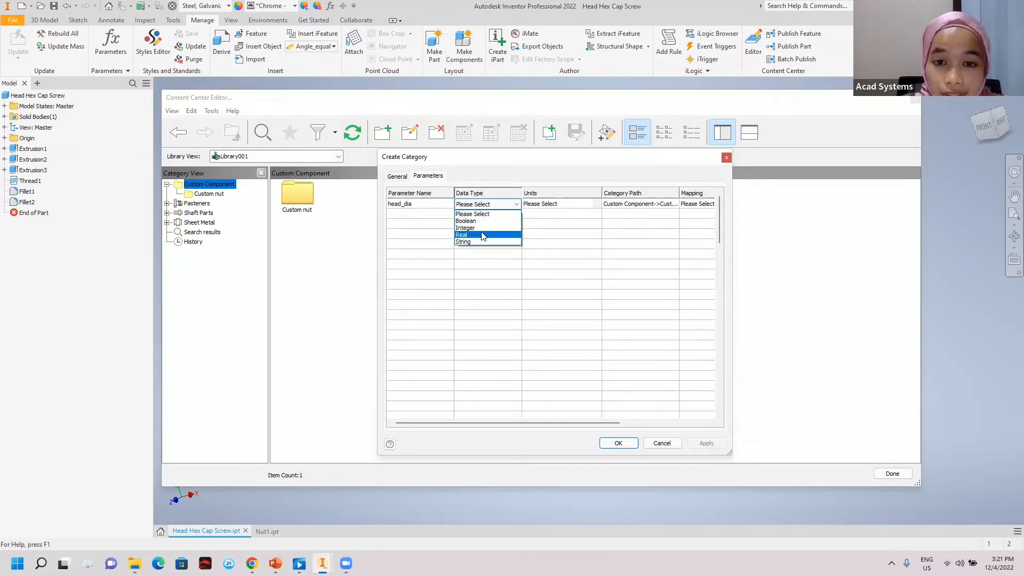
pyautogui.click(483, 235)
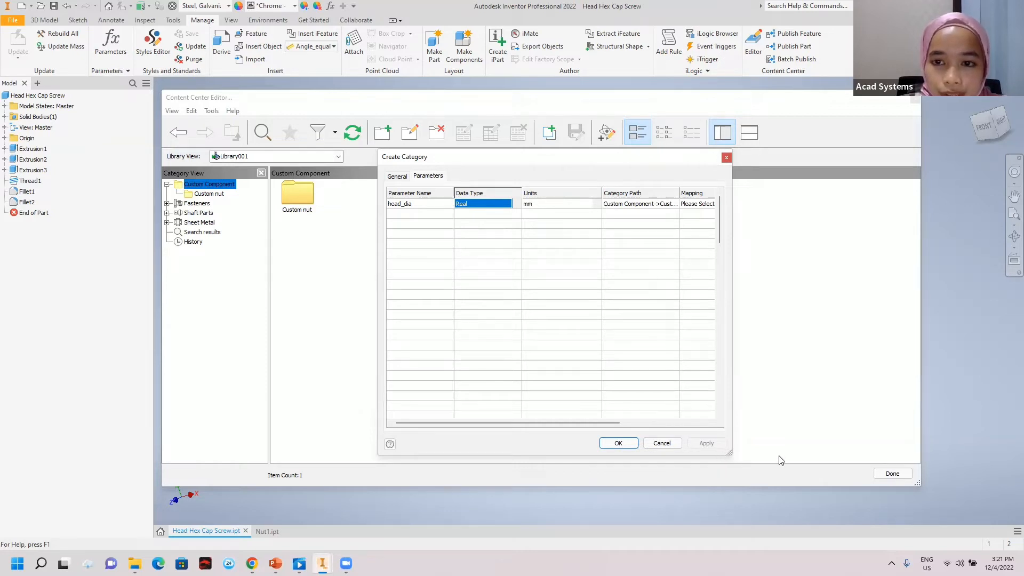
# Step: Widen the dialog and narrow the units column, then set the mapping of head_dia to Required
pyautogui.moveTo(730, 452); pyautogui.dragTo(775, 452)
pyautogui.moveTo(601, 192); pyautogui.dragTo(578, 188)
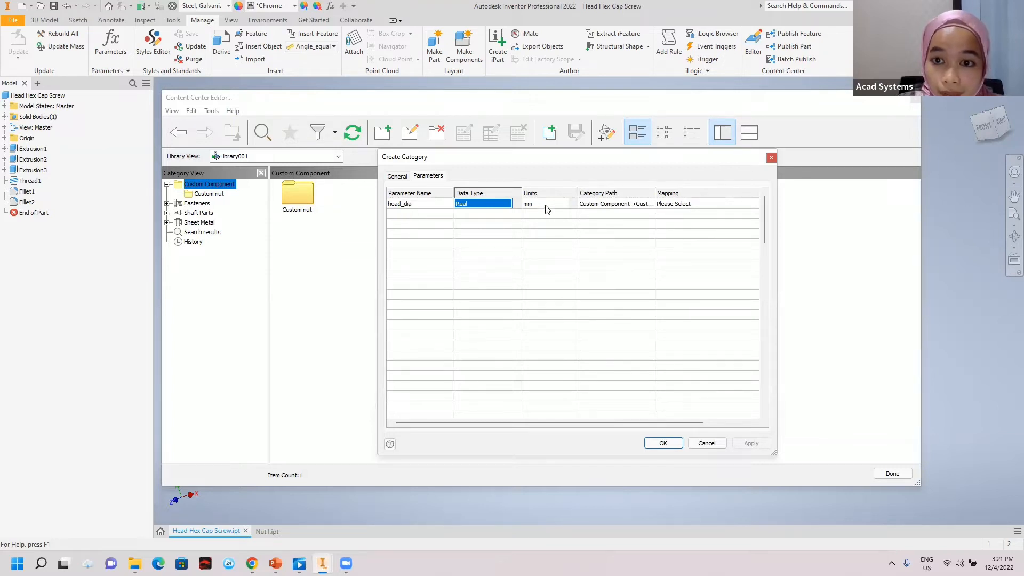
pyautogui.click(687, 206)
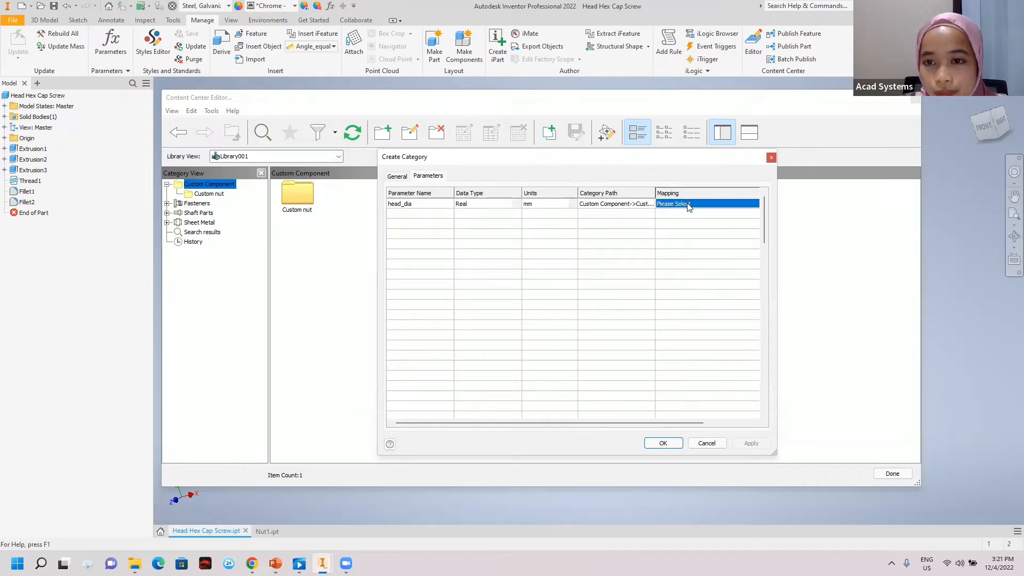
pyautogui.click(688, 204)
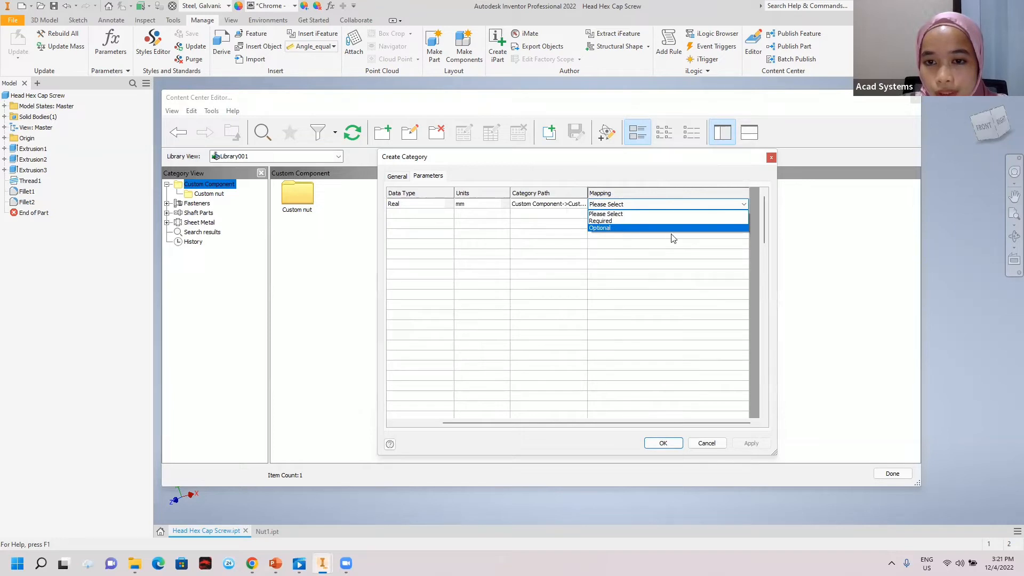
pyautogui.click(614, 222)
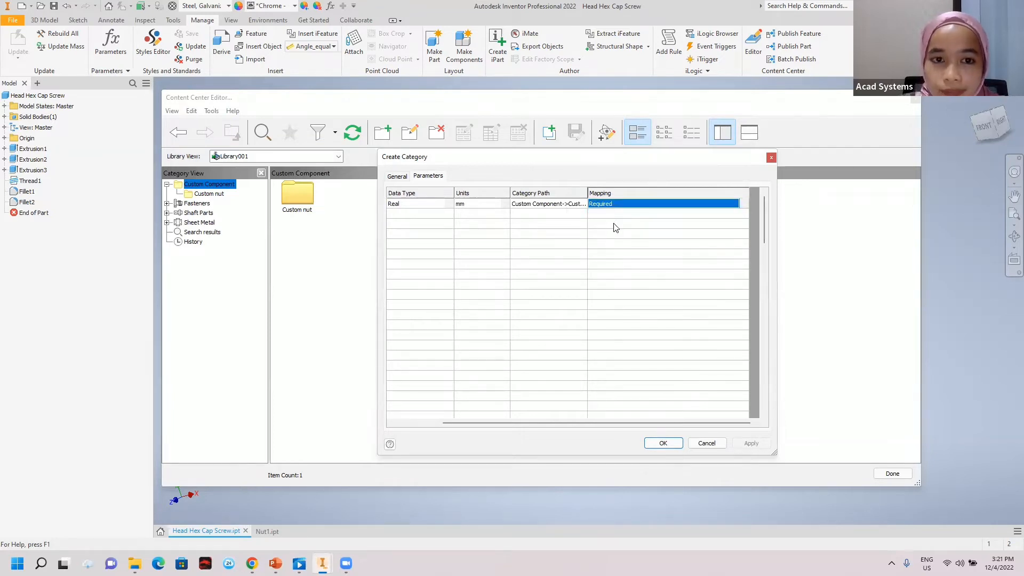
# Step: Add a second parameter to the Custom bolt category and name it head_ext, enlarging the dialog to show all columns
pyautogui.click(404, 220)
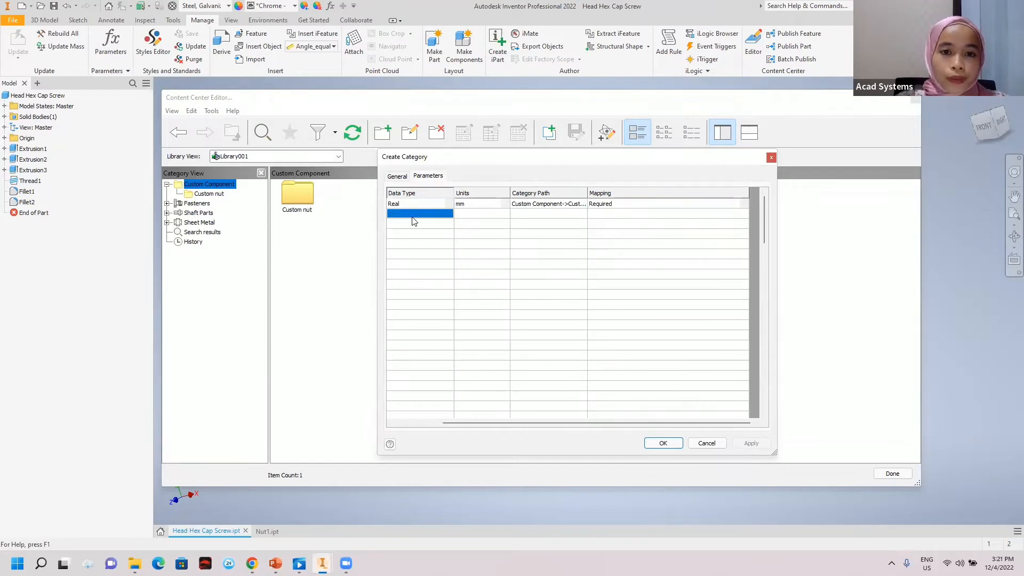
pyautogui.click(415, 216)
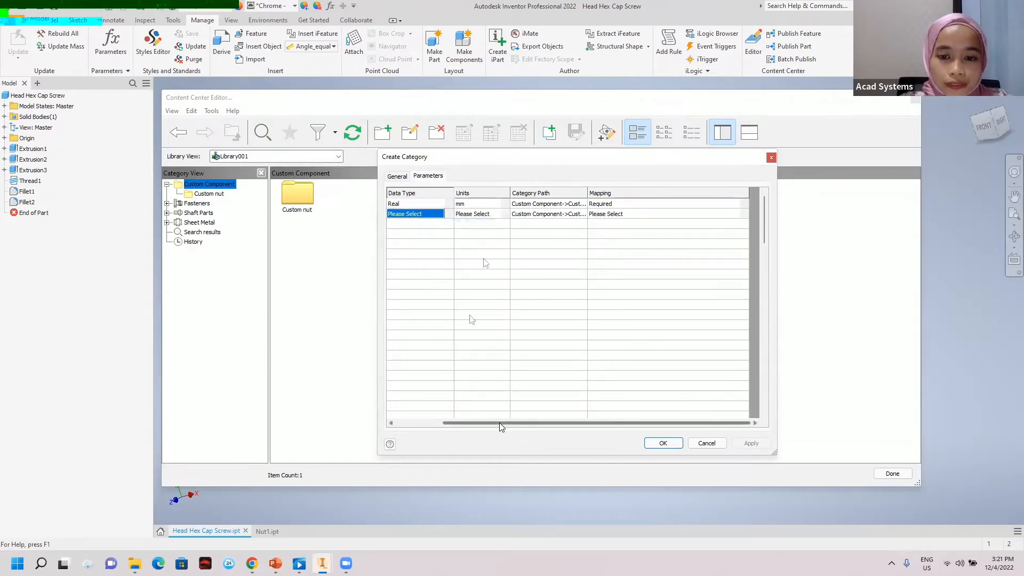
pyautogui.moveTo(501, 427); pyautogui.dragTo(408, 425)
pyautogui.click(421, 214)
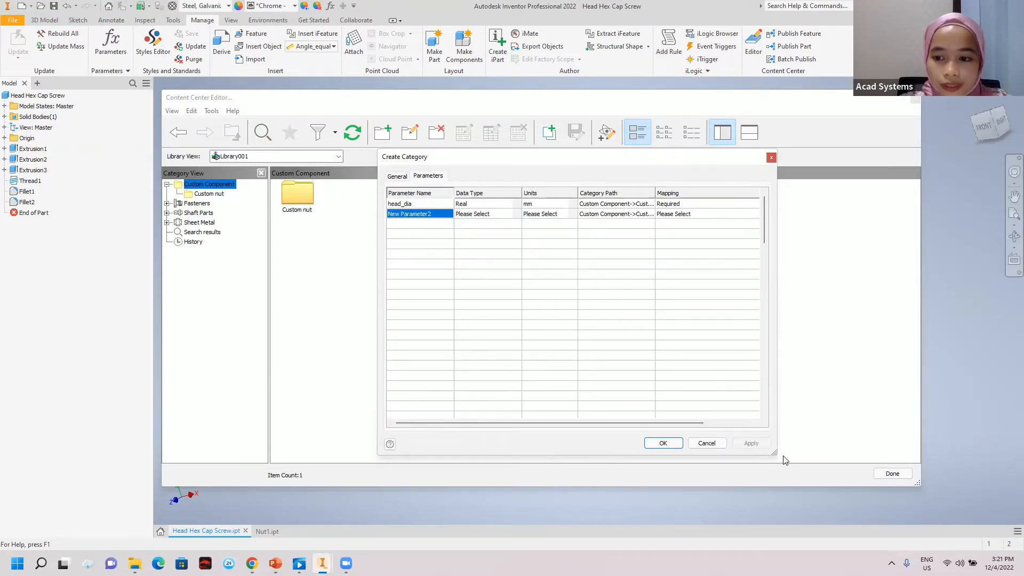
pyautogui.moveTo(774, 453); pyautogui.dragTo(868, 476)
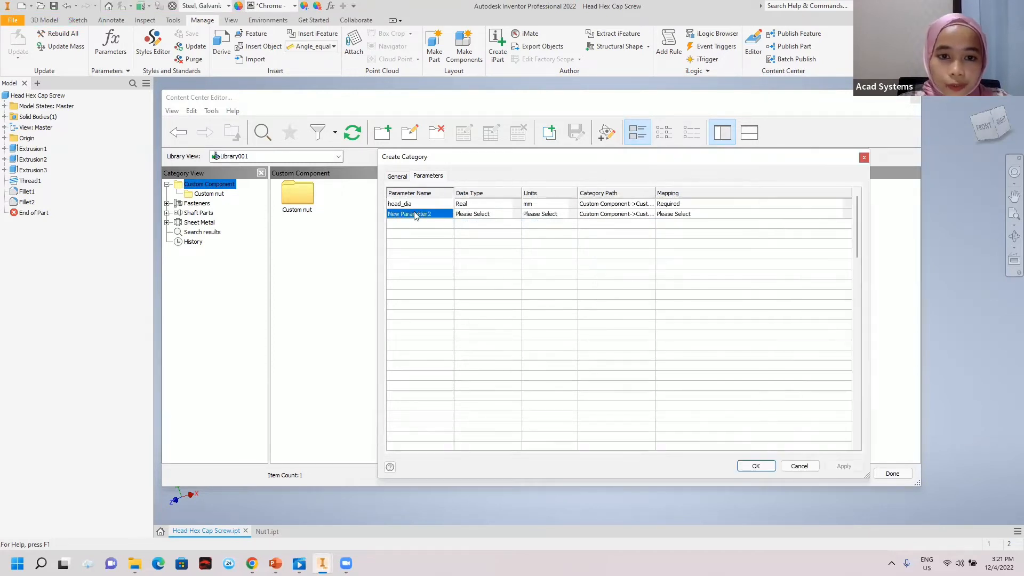
pyautogui.click(415, 215)
pyautogui.press('BackSpace')
pyautogui.press('BackSpace')
pyautogui.press('BackSpace')
pyautogui.press('BackSpace')
pyautogui.press('BackSpace')
pyautogui.press('BackSpace')
pyautogui.press('BackSpace')
pyautogui.press('BackSpace')
pyautogui.press('BackSpace')
pyautogui.press('BackSpace')
pyautogui.press('BackSpace')
pyautogui.press('BackSpace')
pyautogui.press('BackSpace')
pyautogui.press('BackSpace')
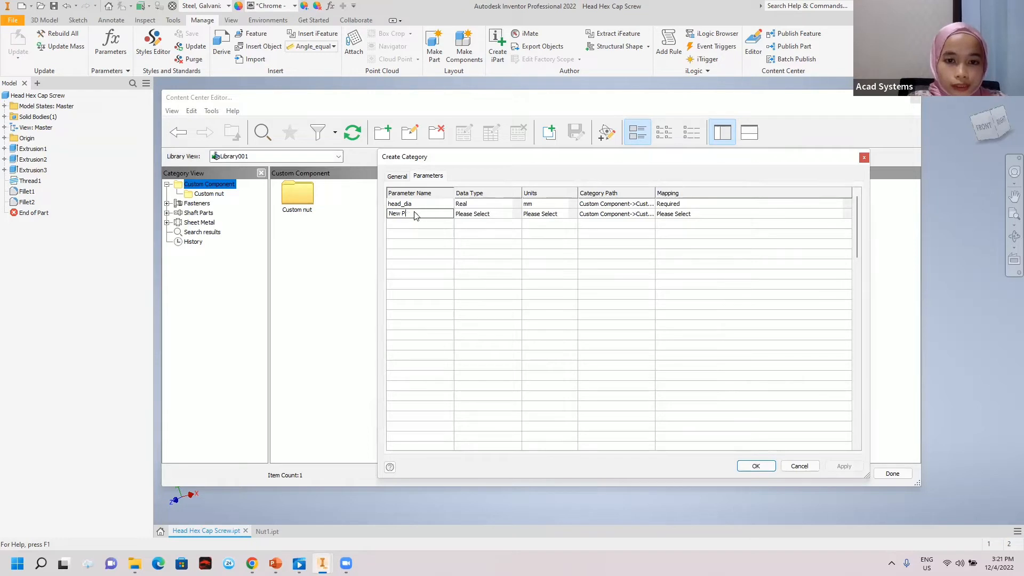
pyautogui.write('head')
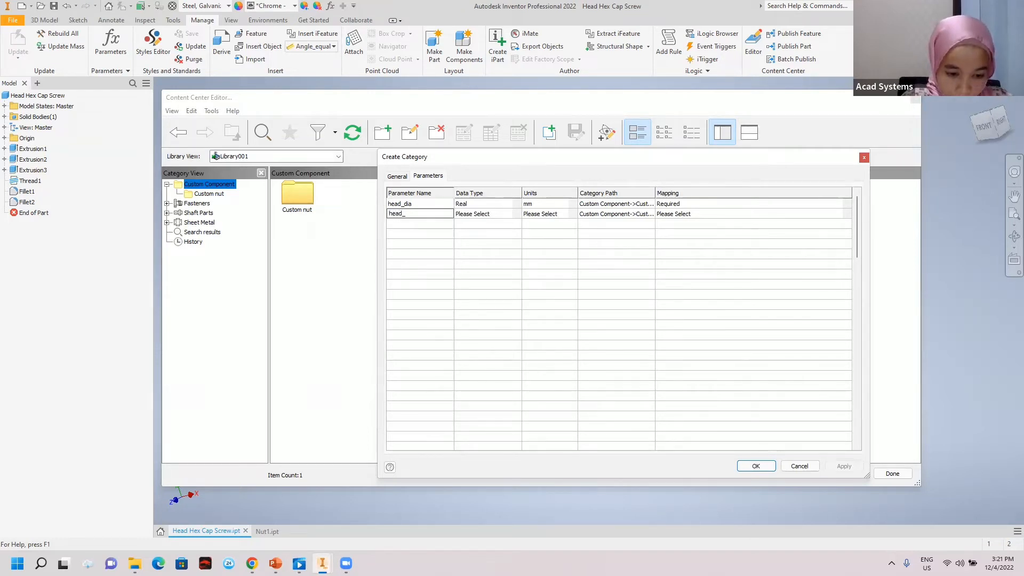
pyautogui.write('_ext')
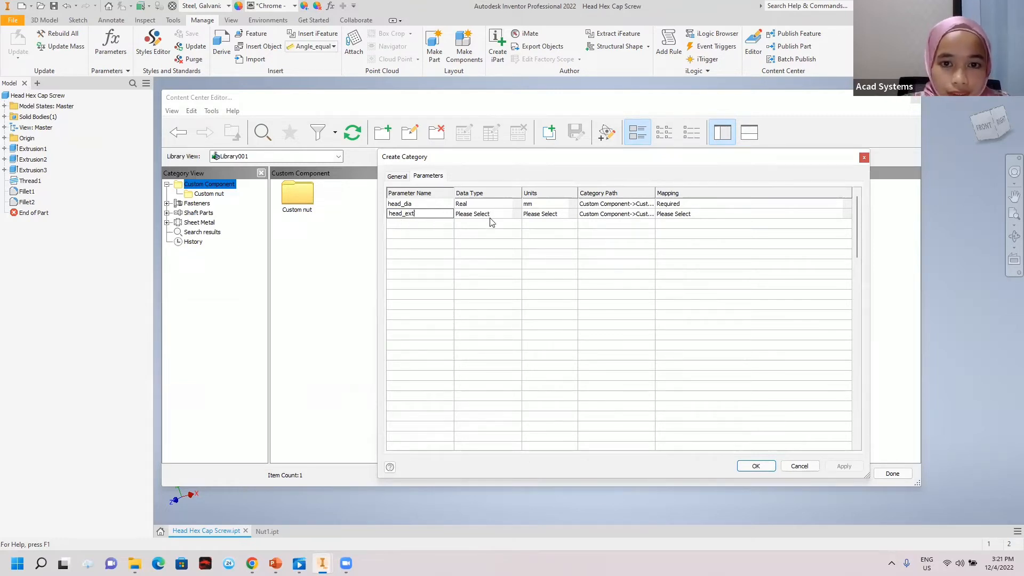
# Step: Set the data type of head_ext to Real and its mapping to Required
pyautogui.click(487, 218)
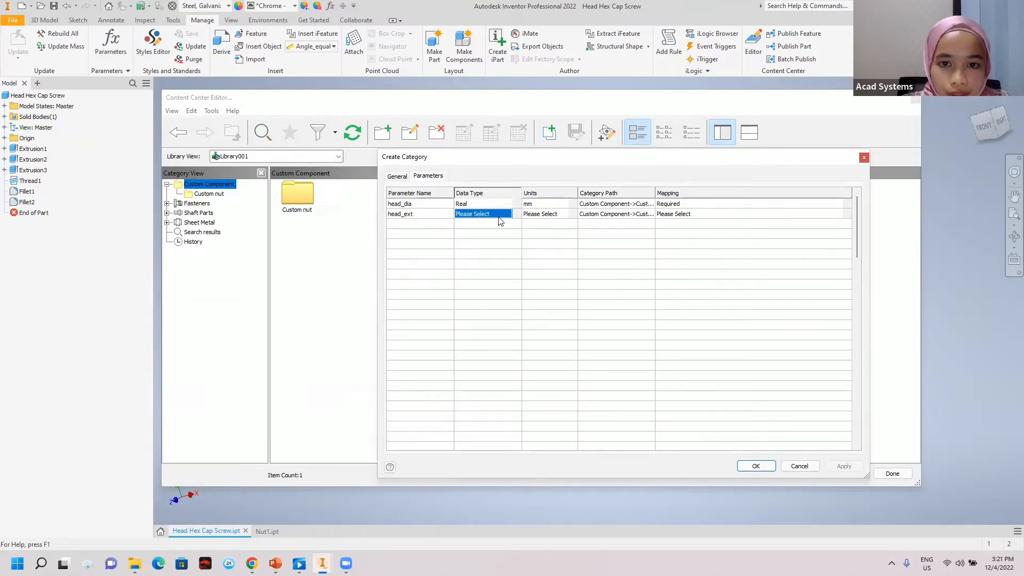
pyautogui.click(493, 219)
pyautogui.click(486, 223)
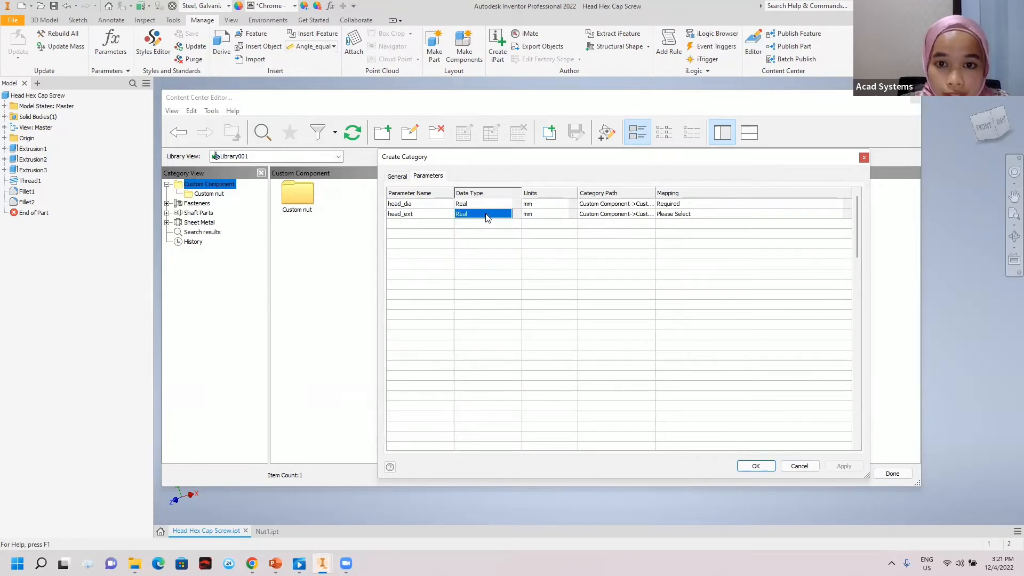
pyautogui.click(678, 215)
pyautogui.click(677, 216)
pyautogui.click(680, 224)
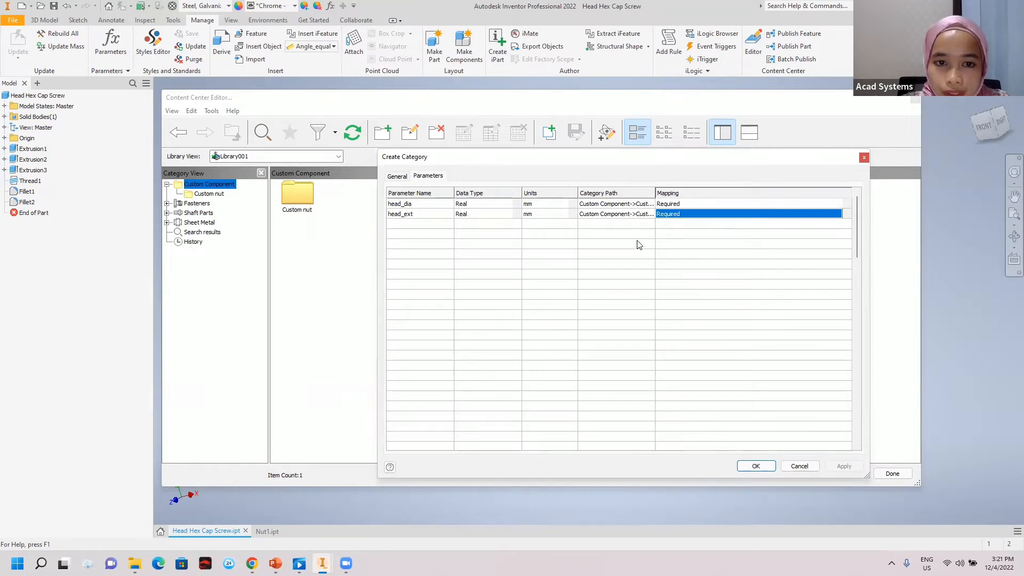
# Step: Add a third parameter to the Custom bolt category and name it body_dia
pyautogui.click(420, 224)
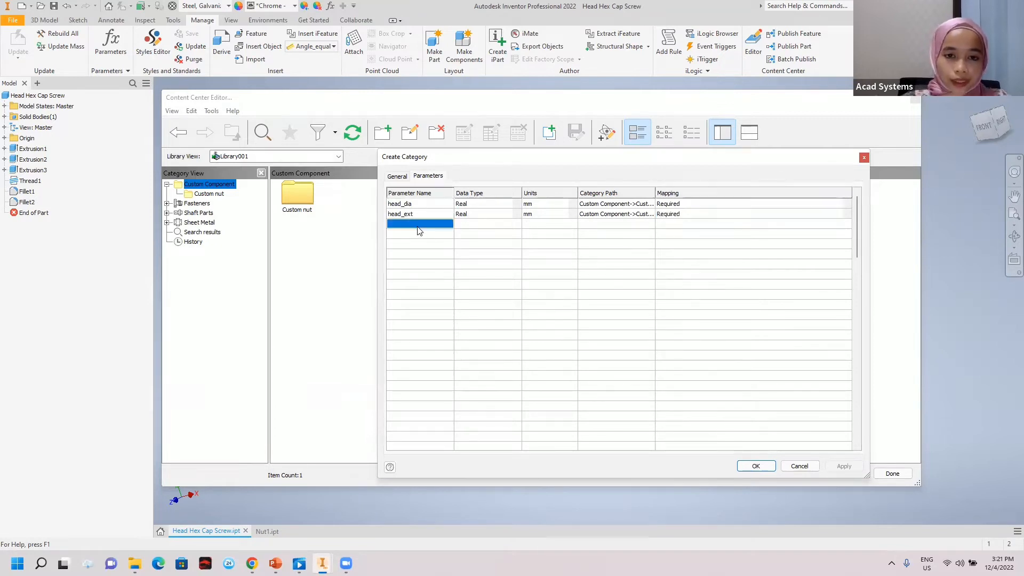
pyautogui.rightClick(420, 229)
pyautogui.click(448, 234)
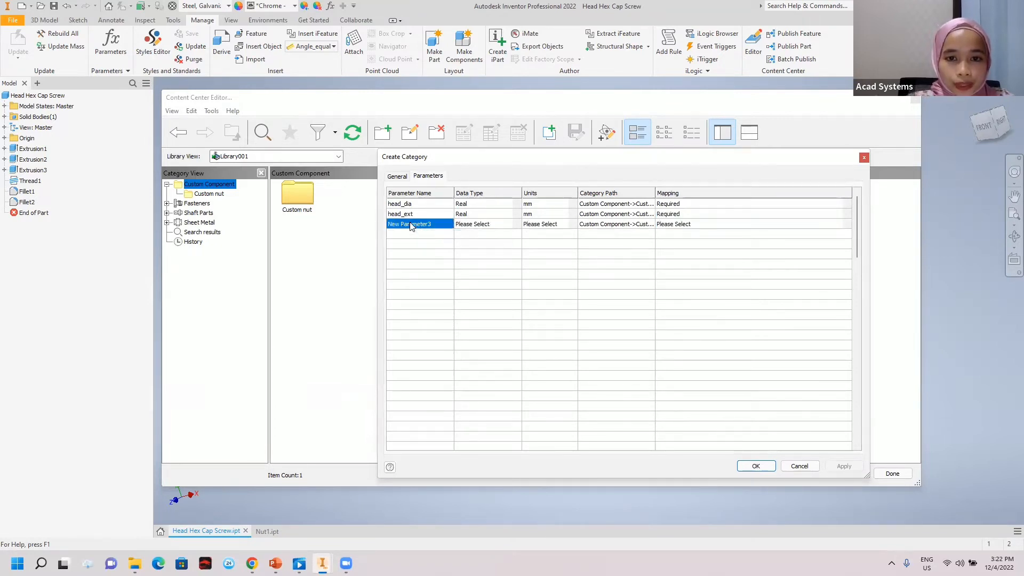
pyautogui.write('b')
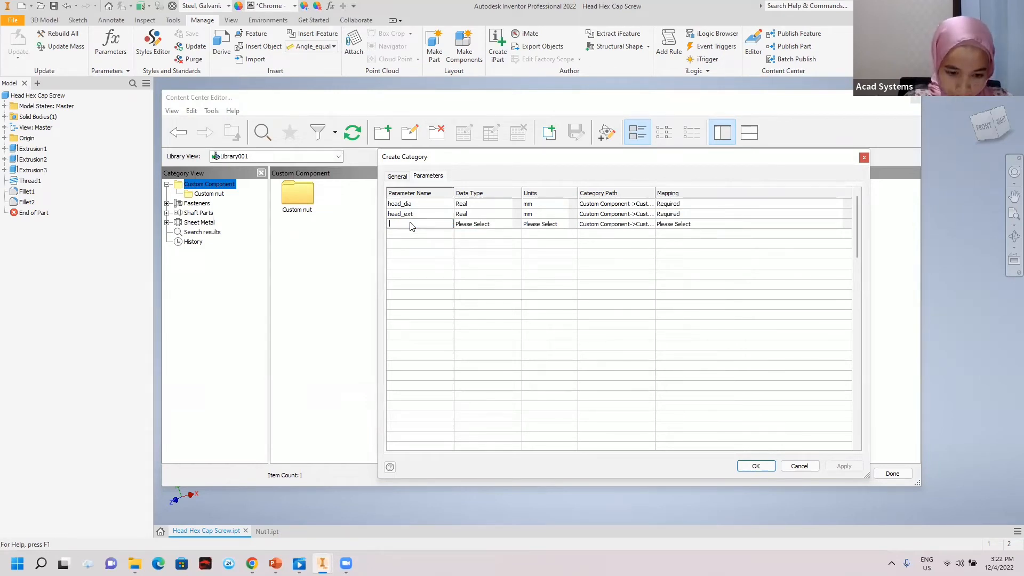
pyautogui.write('h')
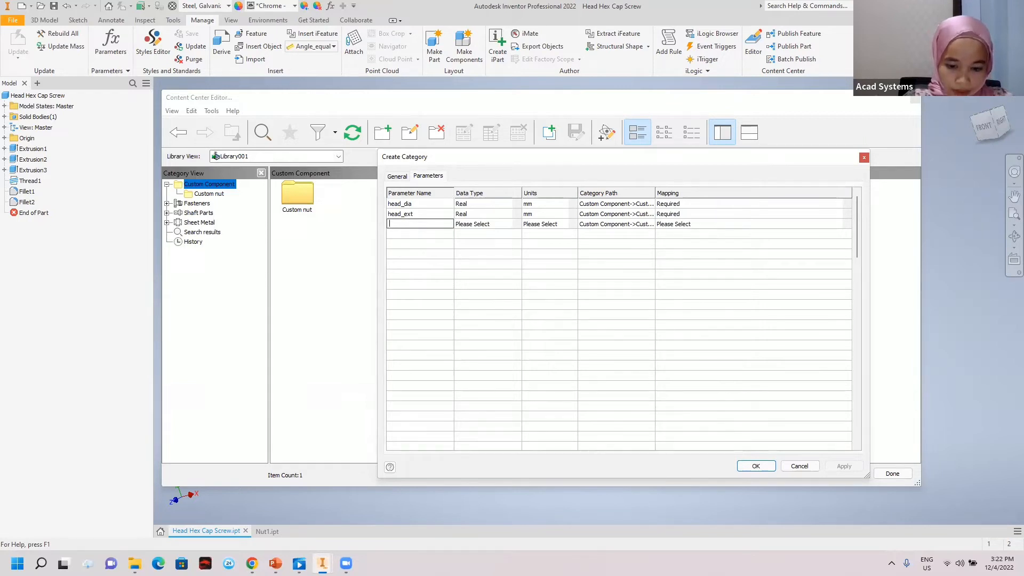
pyautogui.write('ody_dia')
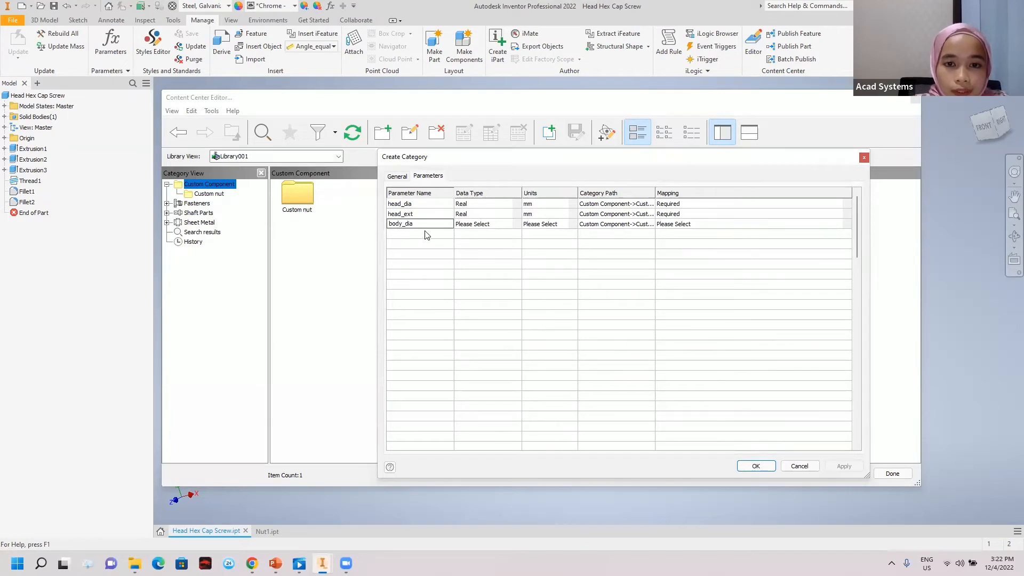
# Step: Set the data type of body_dia to Real and its mapping to Required
pyautogui.click(474, 226)
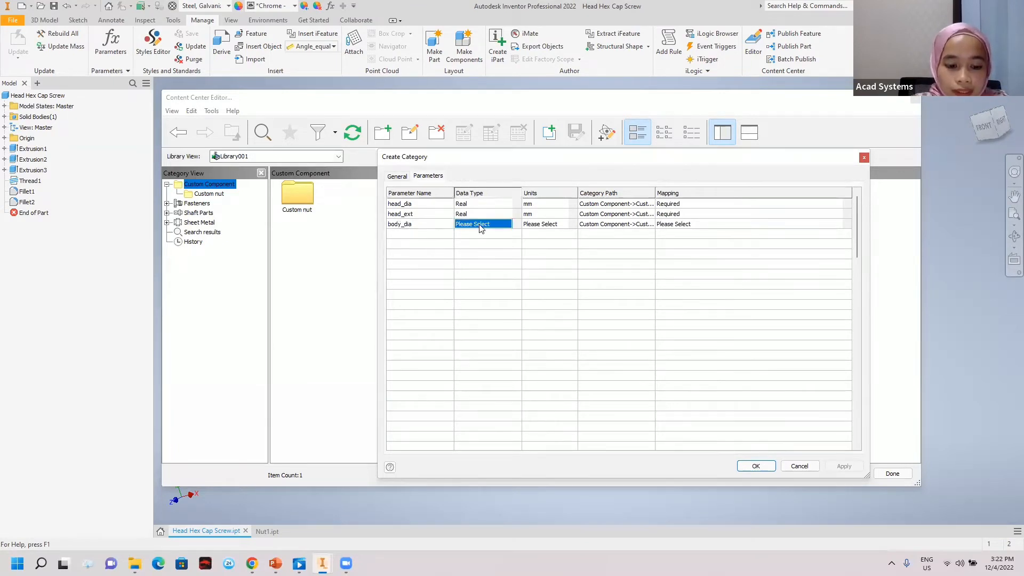
pyautogui.click(480, 225)
pyautogui.click(461, 255)
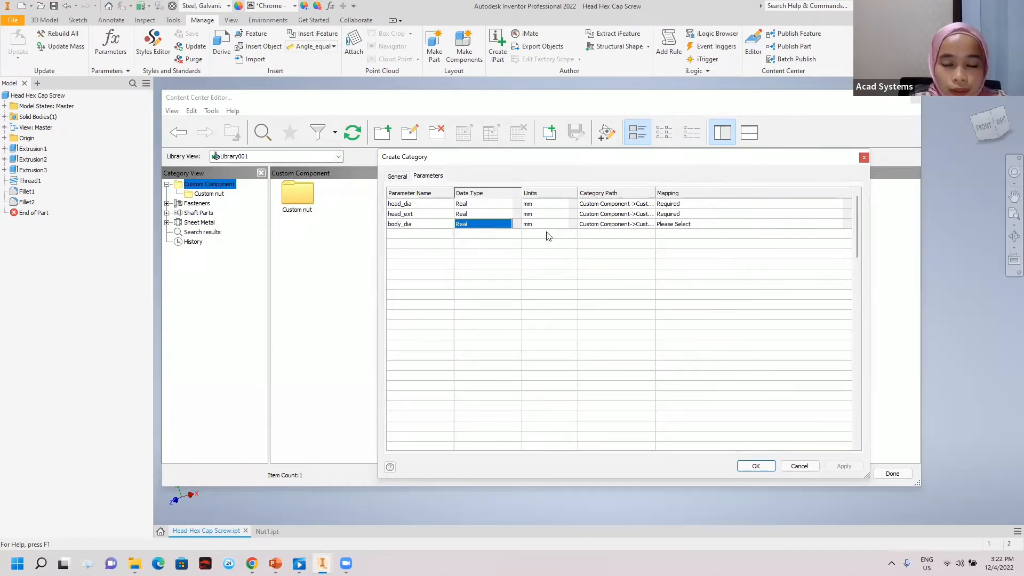
pyautogui.click(661, 227)
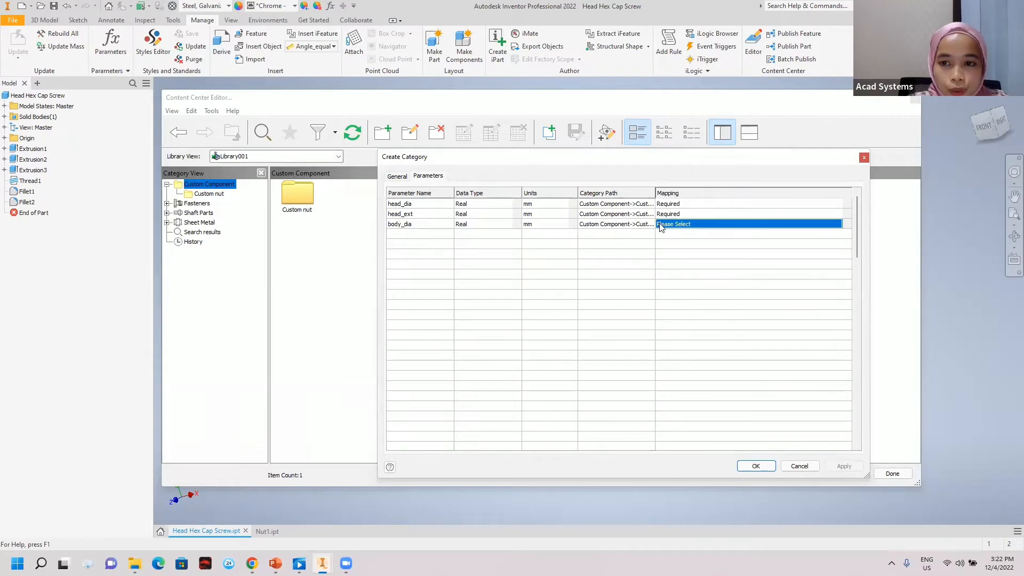
pyautogui.click(661, 226)
pyautogui.click(669, 240)
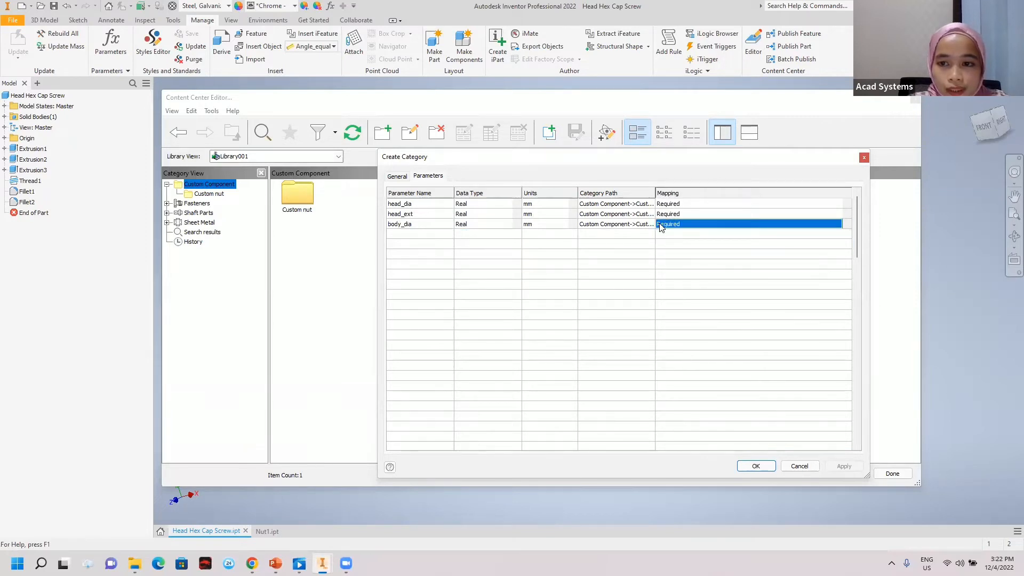
# Step: Add a fourth parameter to the Custom bolt category and name it body_length
pyautogui.click(418, 235)
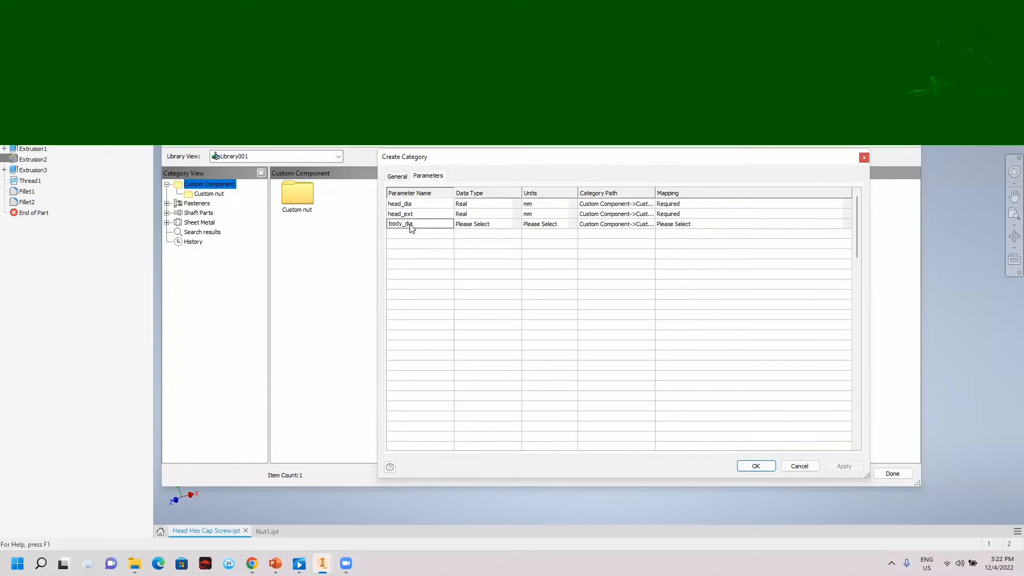
pyautogui.click(411, 230)
pyautogui.write('body_')
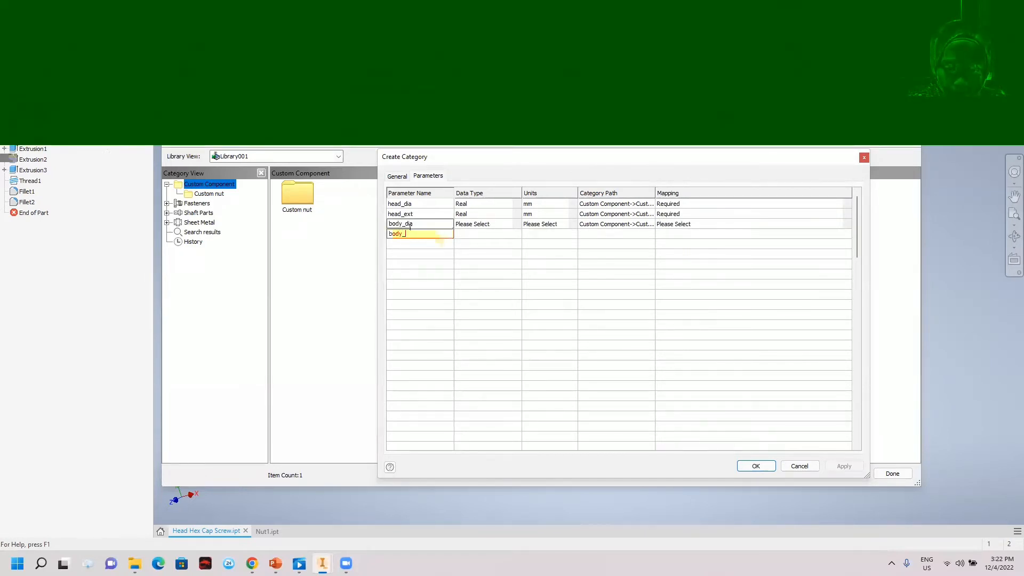
pyautogui.write('length')
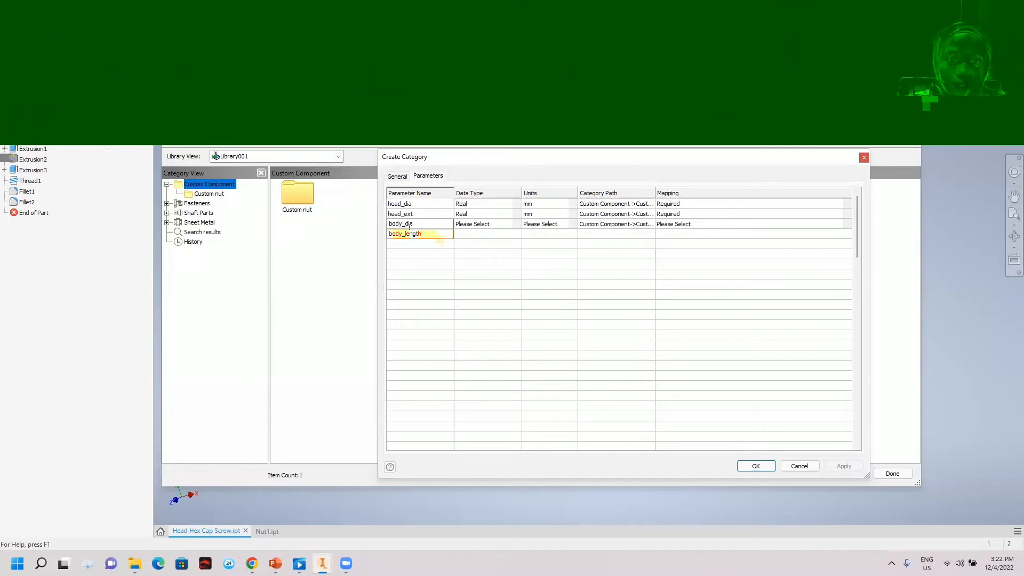
# Step: Set the data type of body_length to Real and its mapping to Required
pyautogui.click(501, 237)
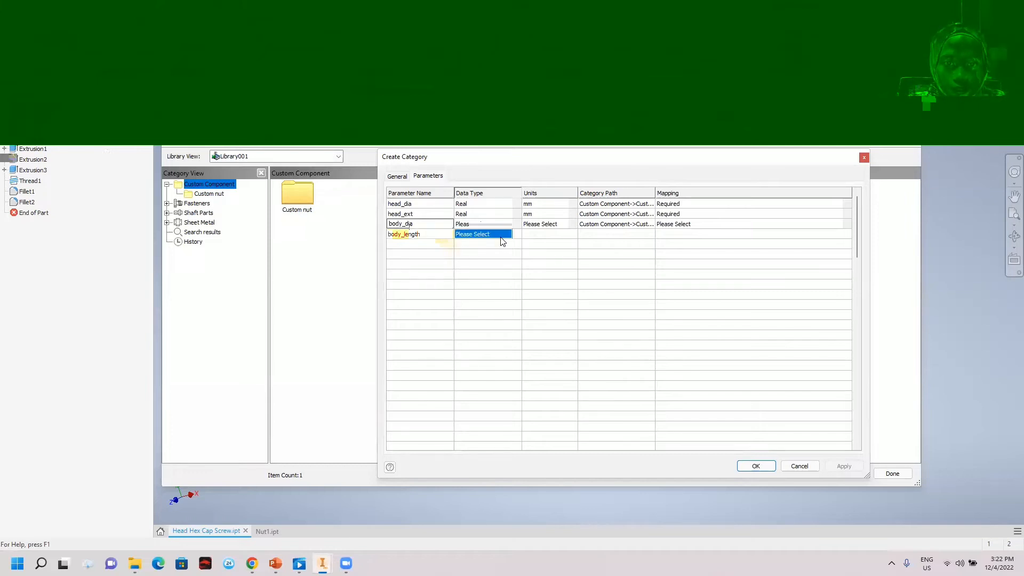
pyautogui.click(501, 240)
pyautogui.click(502, 244)
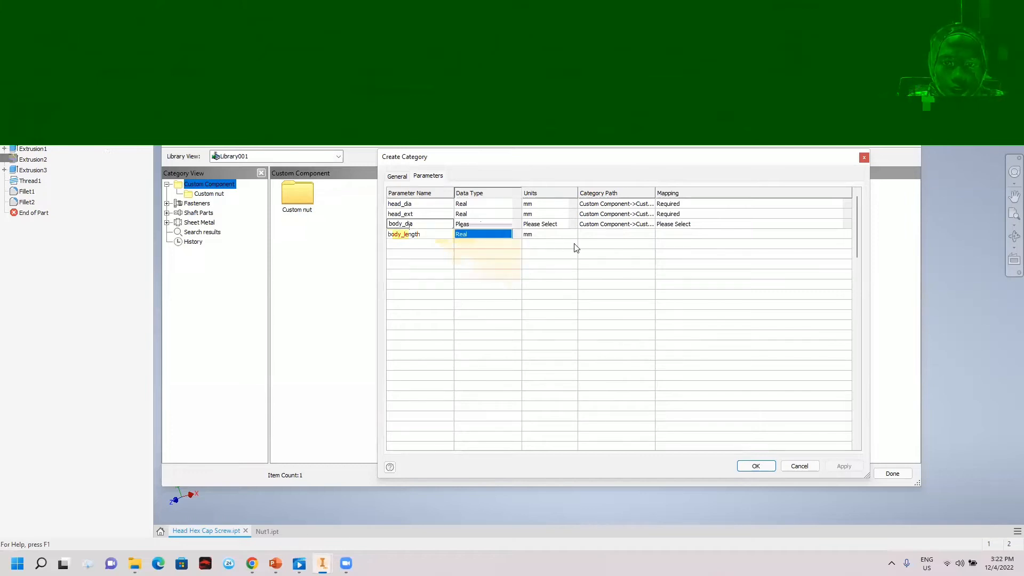
pyautogui.click(678, 236)
pyautogui.click(678, 234)
pyautogui.click(676, 244)
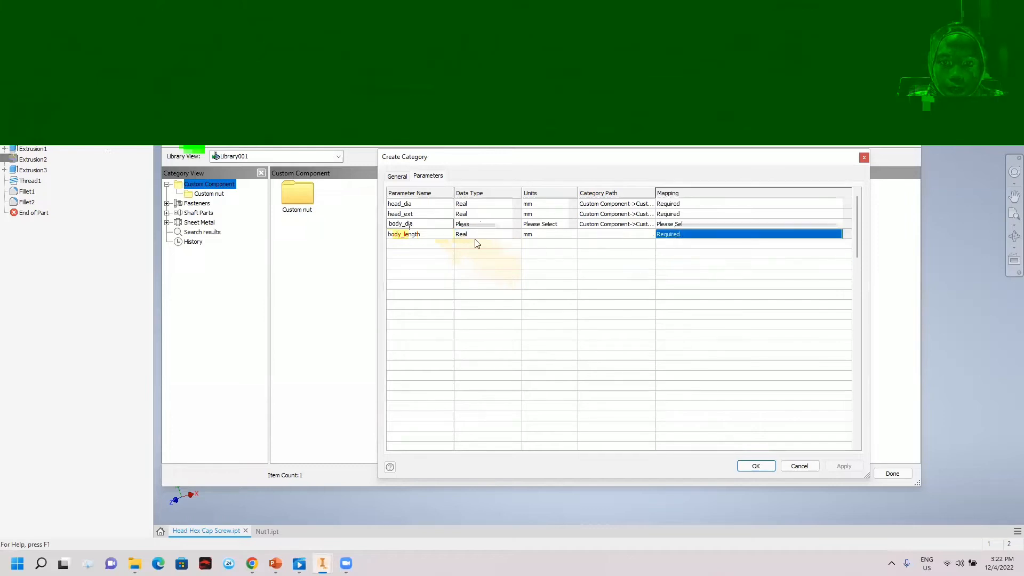
# Step: Add a fifth parameter to the Custom bolt category and name it hex_cap
pyautogui.click(426, 244)
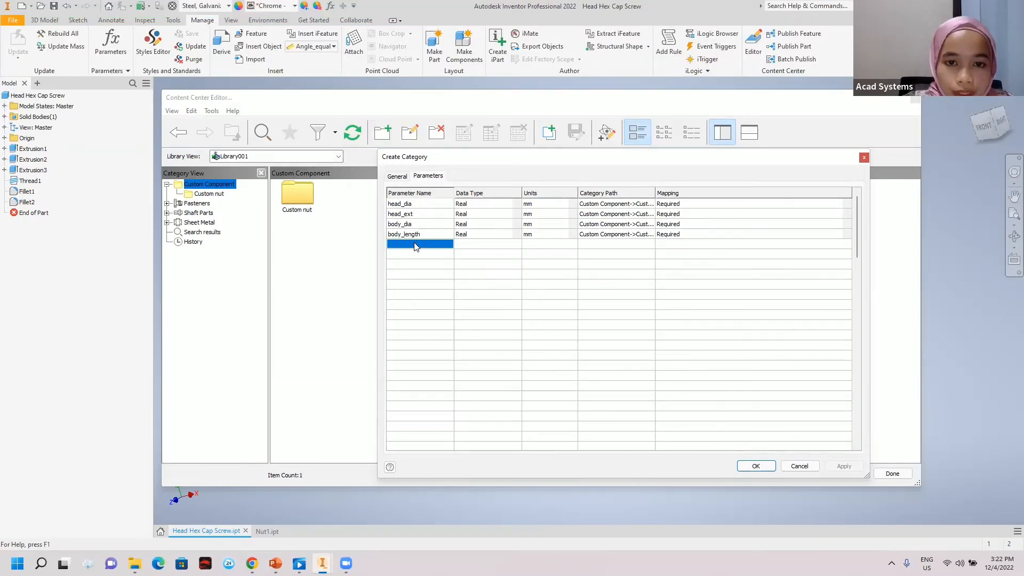
pyautogui.rightClick(412, 239)
pyautogui.click(424, 247)
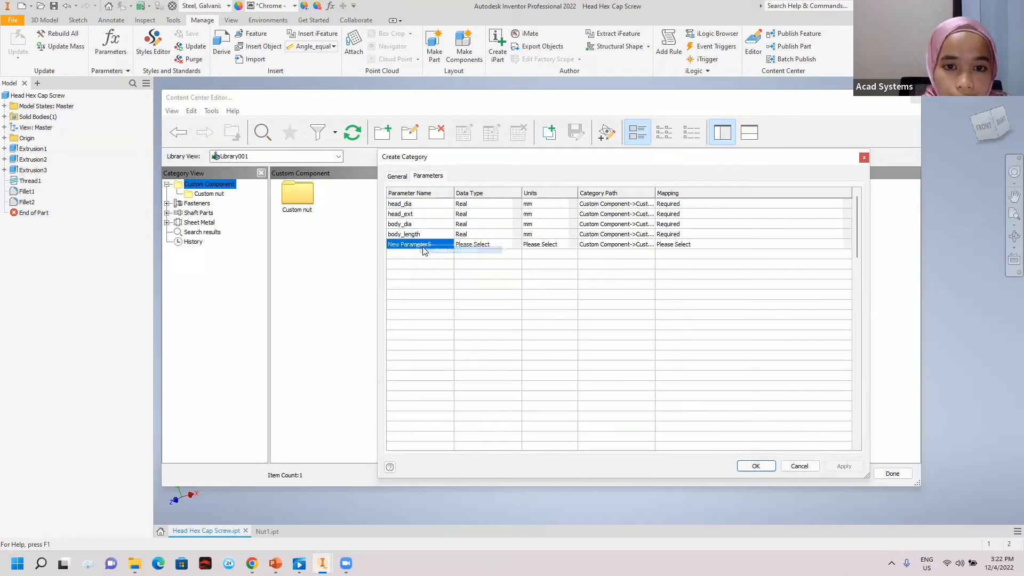
pyautogui.write('hex')
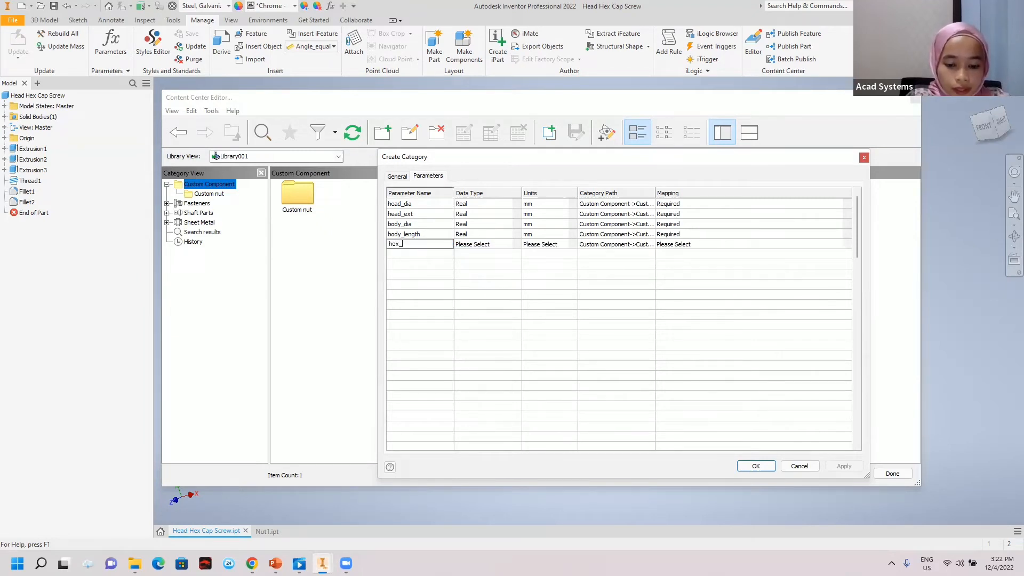
pyautogui.write('_cap')
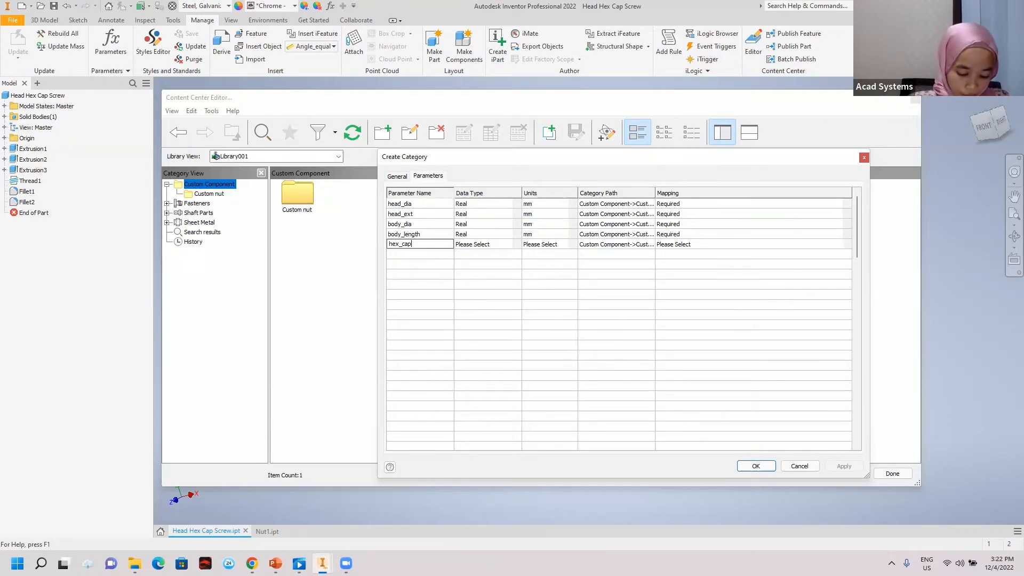
# Step: Set the data type of hex_cap to Real and its mapping to Required
pyautogui.click(480, 245)
pyautogui.click(480, 246)
pyautogui.click(480, 260)
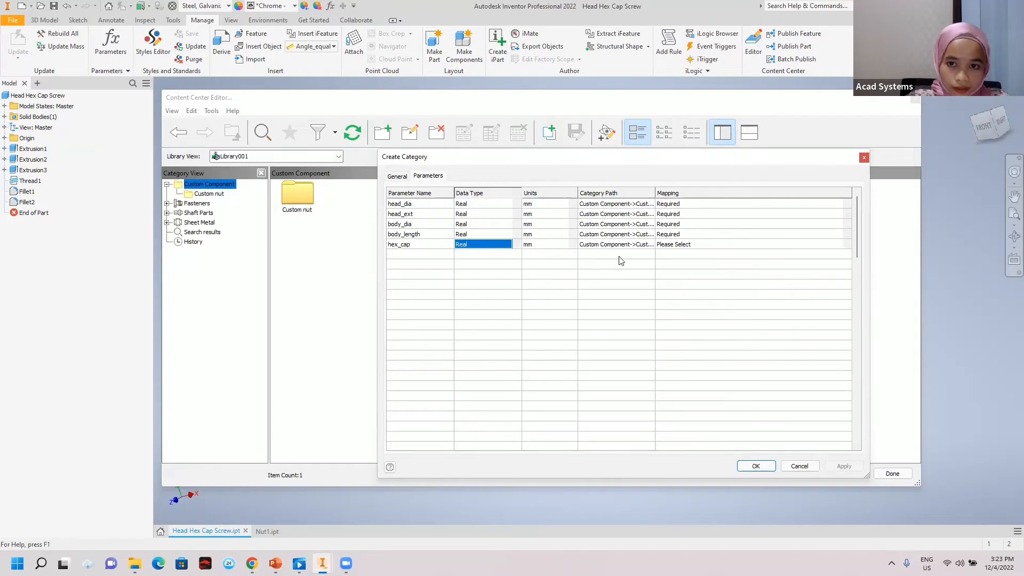
pyautogui.click(667, 246)
pyautogui.click(668, 249)
pyautogui.click(668, 261)
# Step: Add a sixth parameter row below hex_cap and start adding another one beneath it
pyautogui.rightClick(420, 255)
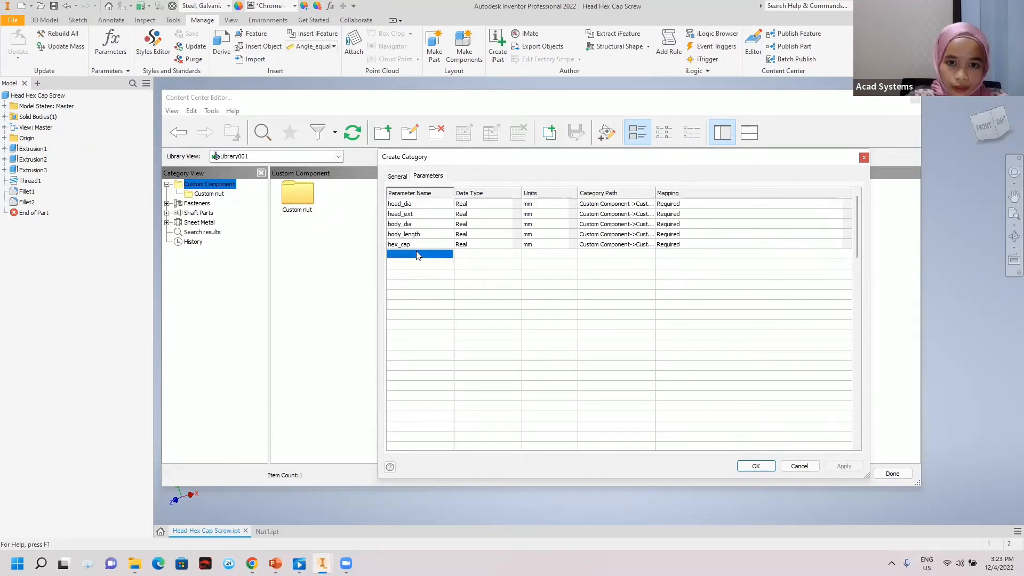
pyautogui.click(425, 261)
pyautogui.rightClick(426, 262)
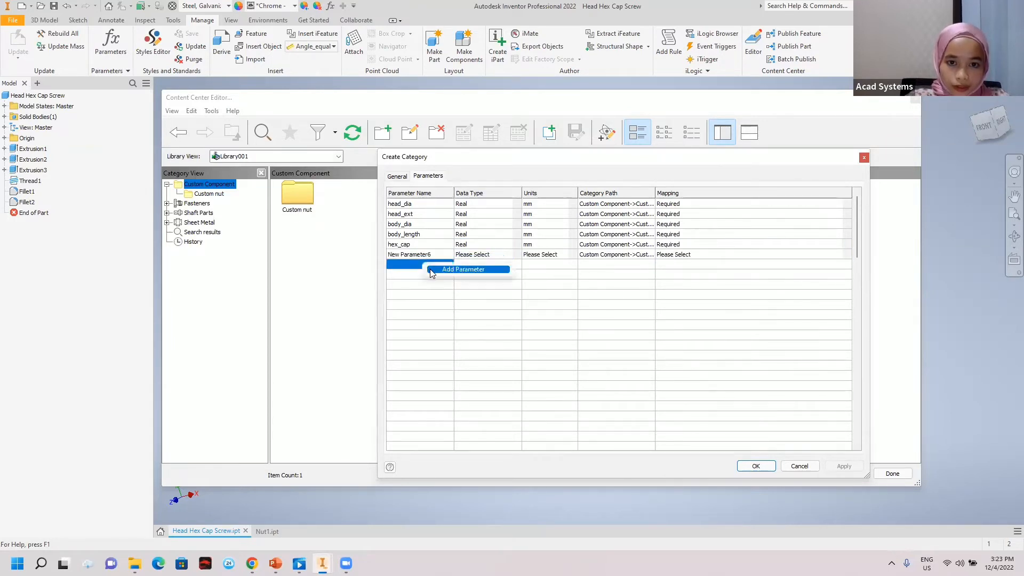
# Step: Add another parameter row and define the sixth parameter as hex_cap_hole with data type Real and mapping Required
pyautogui.click(433, 273)
pyautogui.write('hex')
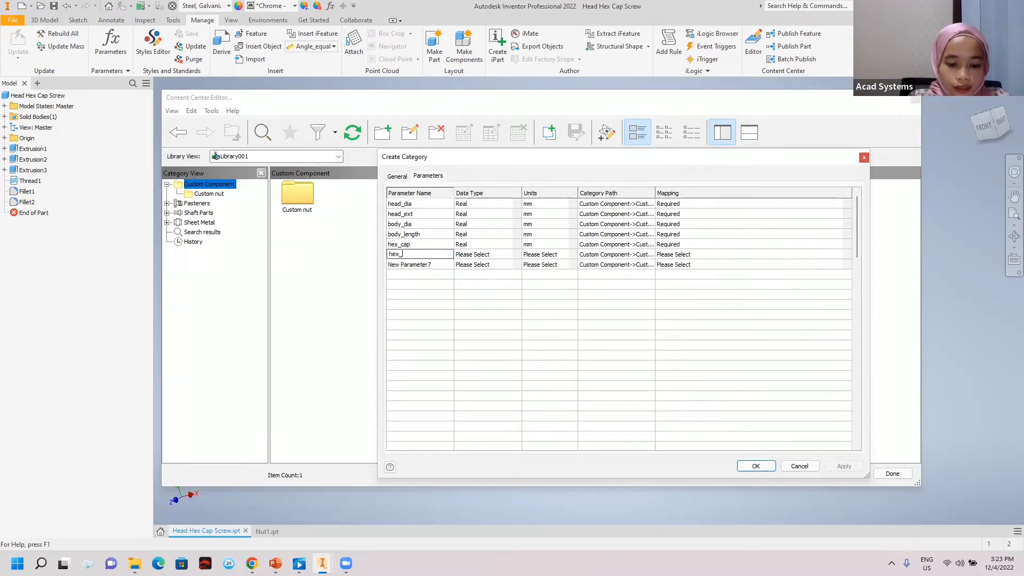
pyautogui.write('_hole')
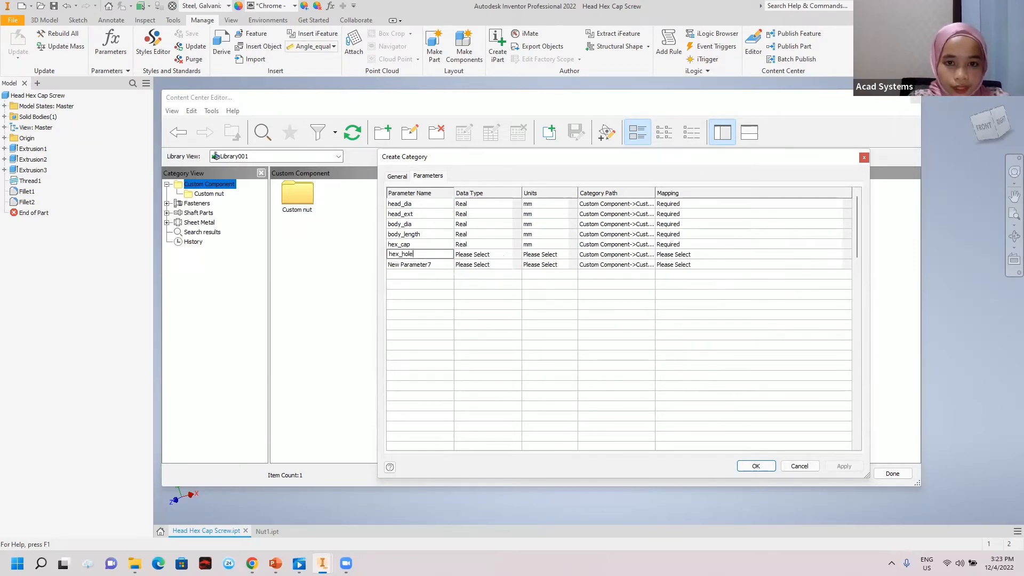
pyautogui.press('BackSpace')
pyautogui.press('BackSpace')
pyautogui.write('cap')
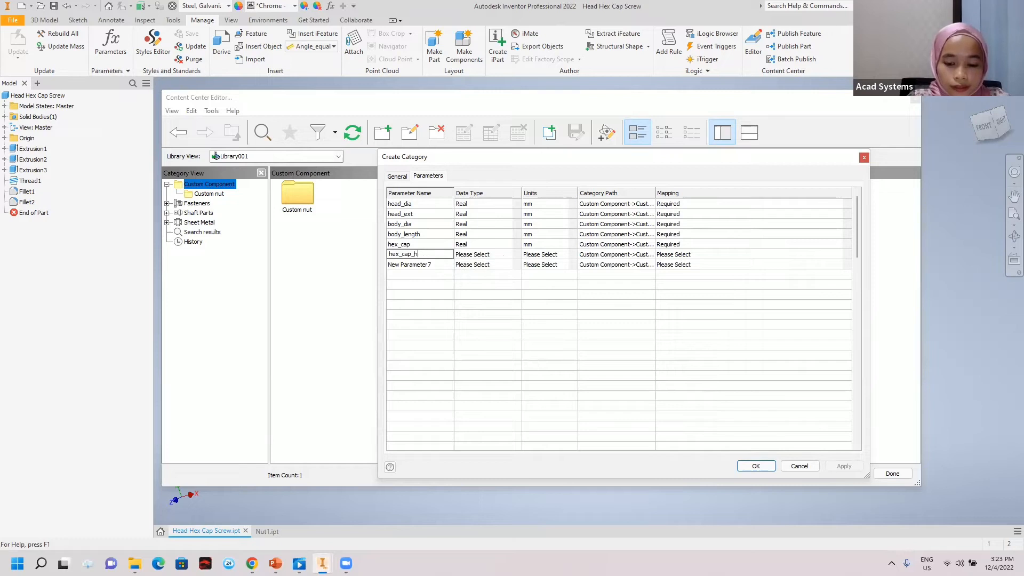
pyautogui.click(485, 255)
pyautogui.click(486, 256)
pyautogui.click(475, 263)
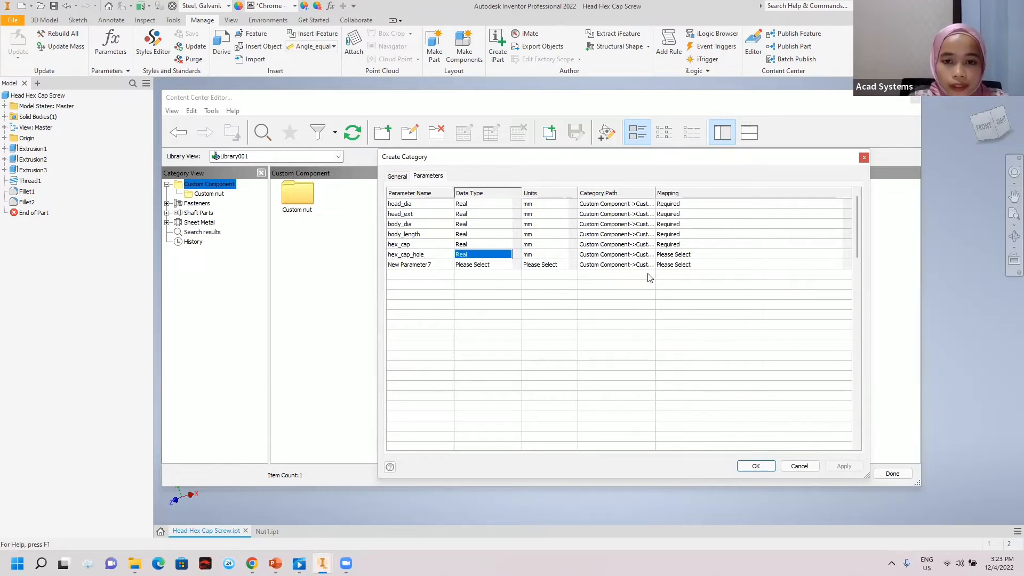
pyautogui.click(688, 256)
pyautogui.click(687, 256)
pyautogui.click(673, 273)
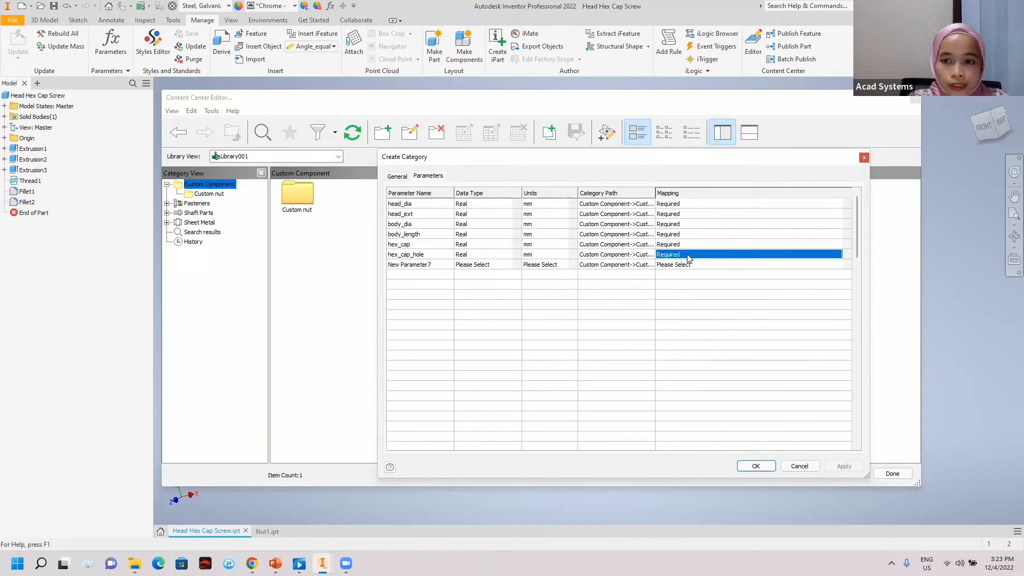
# Step: Define the seventh parameter as thread with data type Real and mapping Required
pyautogui.click(421, 265)
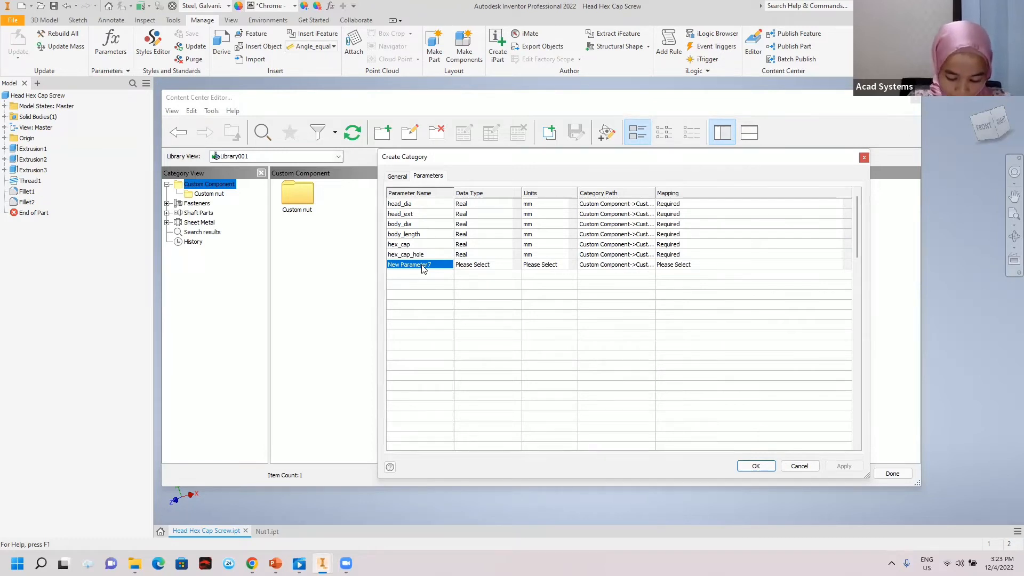
pyautogui.write('thread')
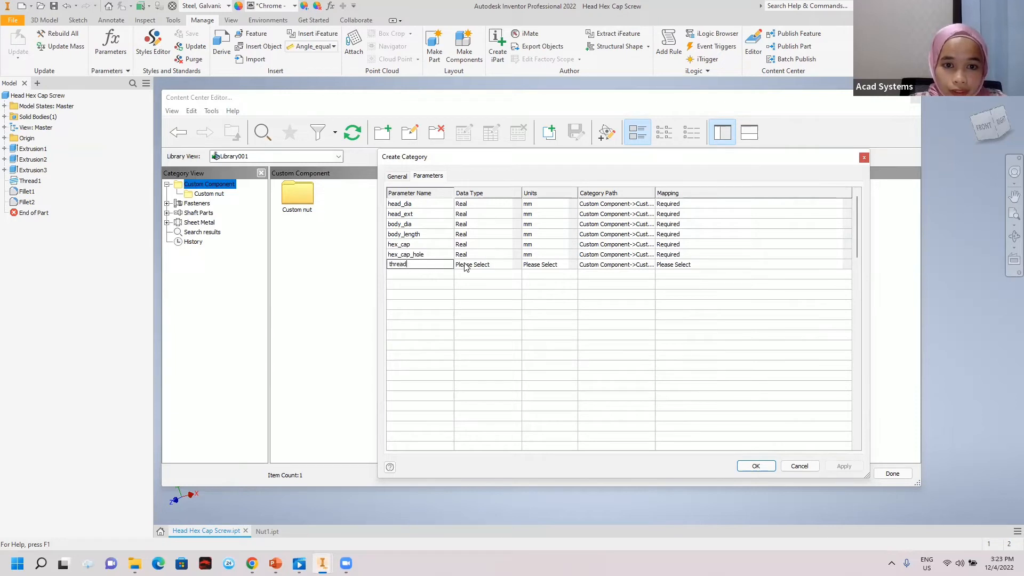
pyautogui.click(499, 265)
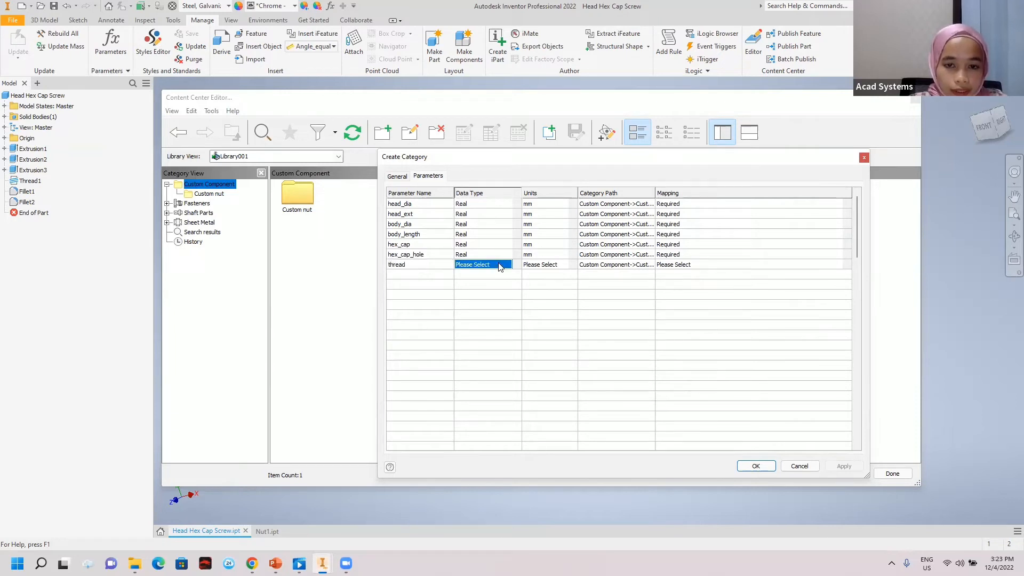
pyautogui.click(500, 265)
pyautogui.click(477, 274)
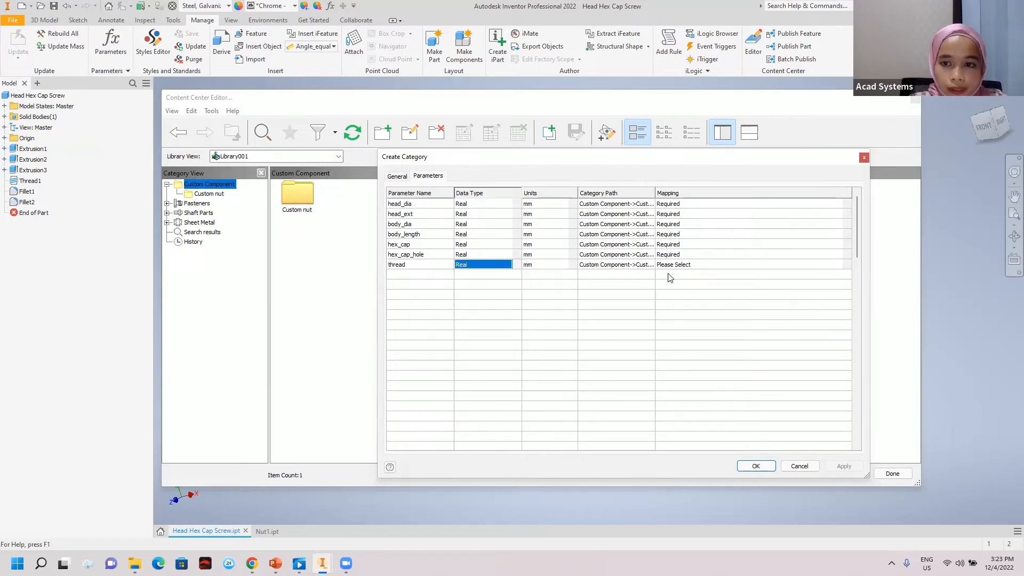
pyautogui.click(678, 266)
pyautogui.click(678, 267)
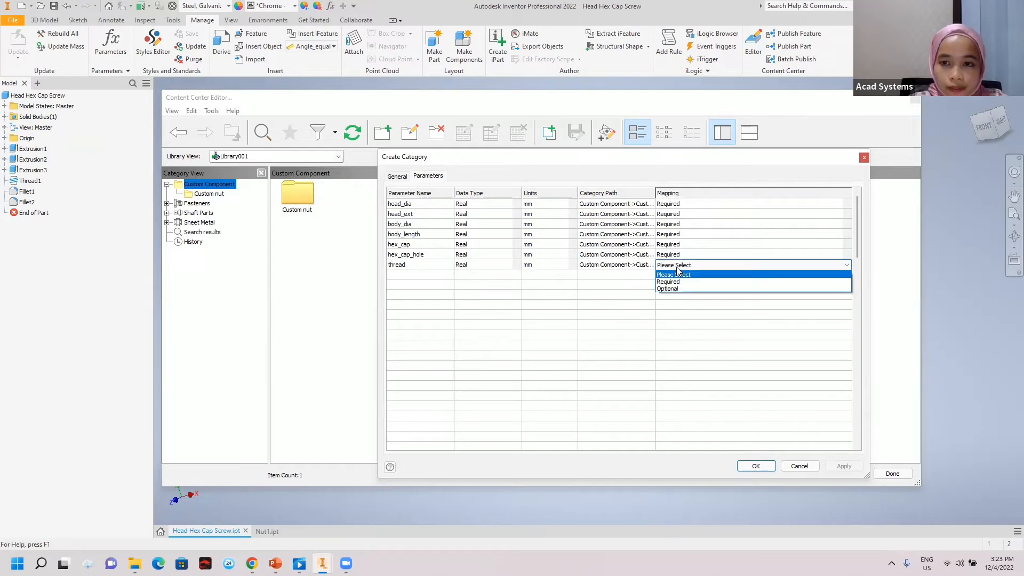
pyautogui.click(669, 281)
# Step: Add two more parameters below thread, named fillet1 and fillet2
pyautogui.click(409, 275)
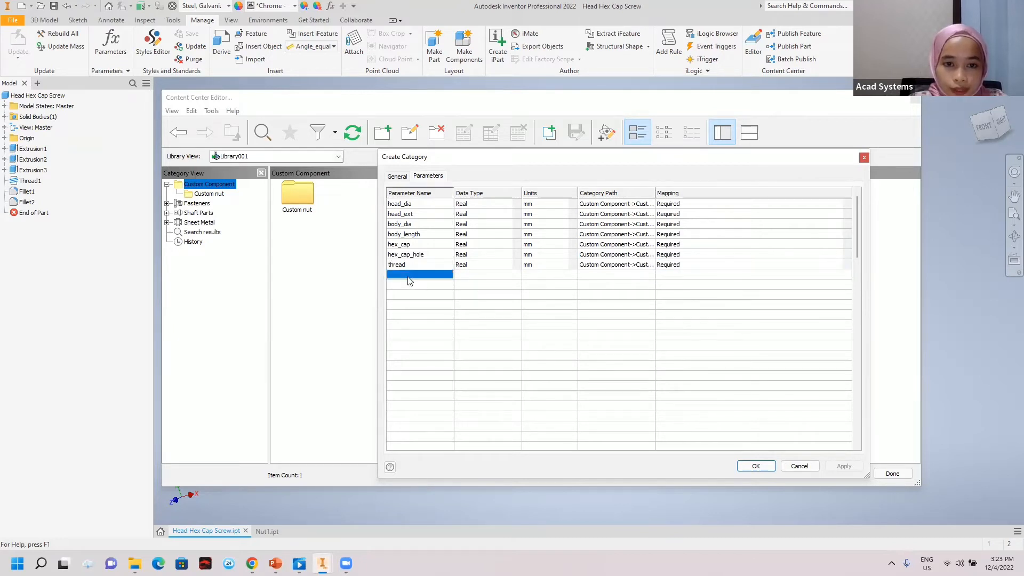
pyautogui.rightClick(408, 280)
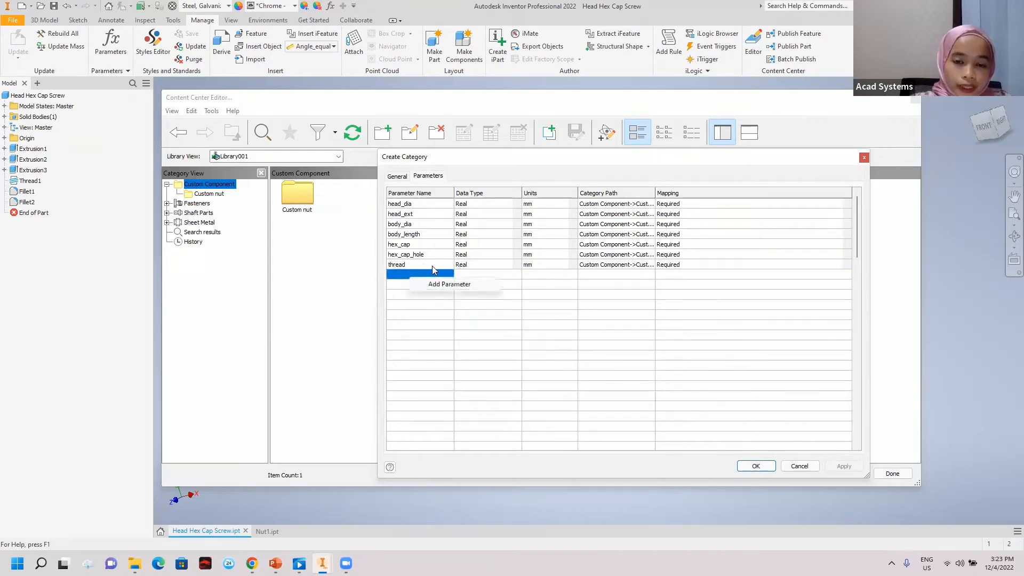
pyautogui.click(426, 280)
pyautogui.write('f')
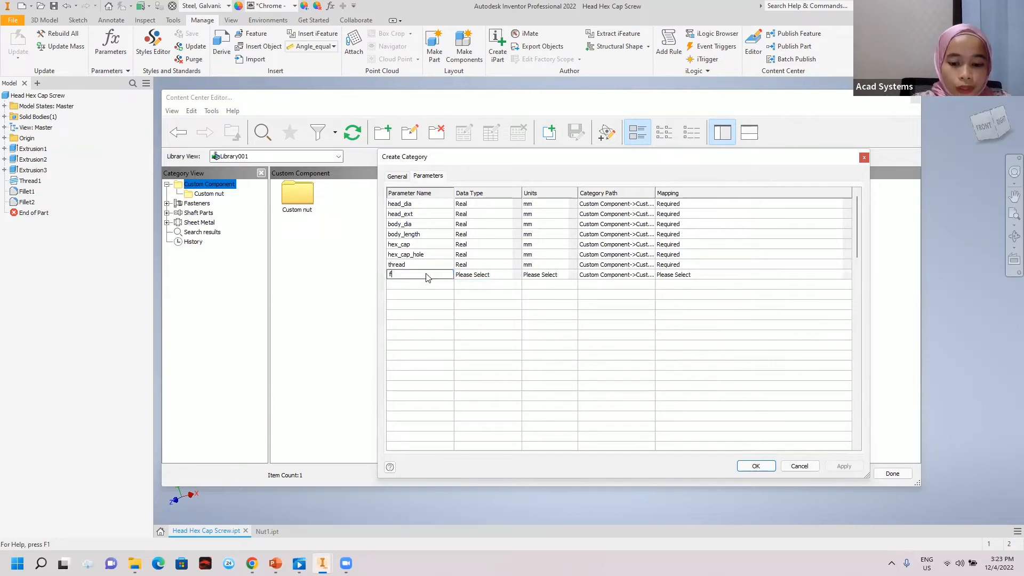
pyautogui.write('illet')
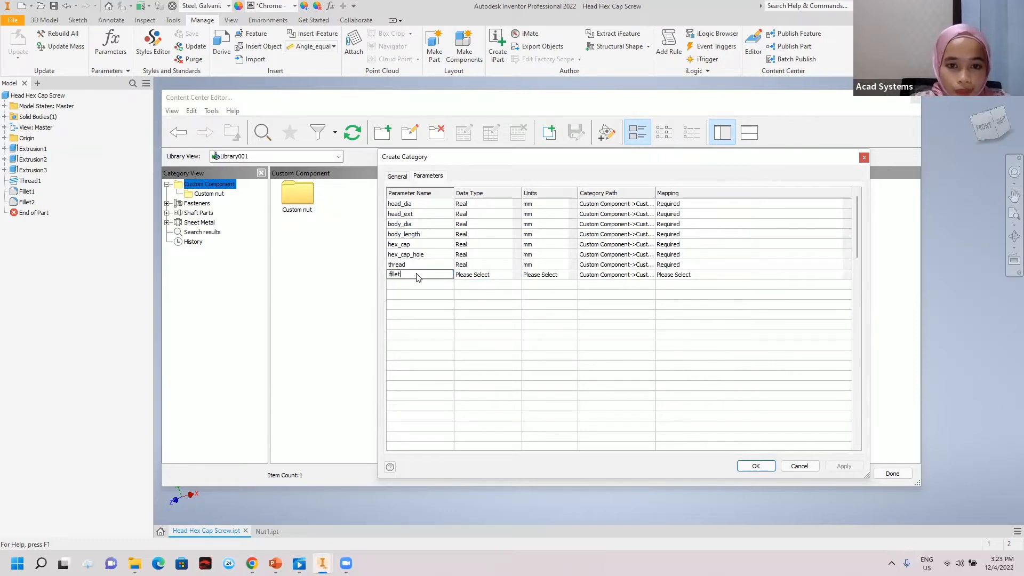
pyautogui.write('1')
pyautogui.click(418, 284)
pyautogui.rightClick(419, 285)
pyautogui.click(424, 292)
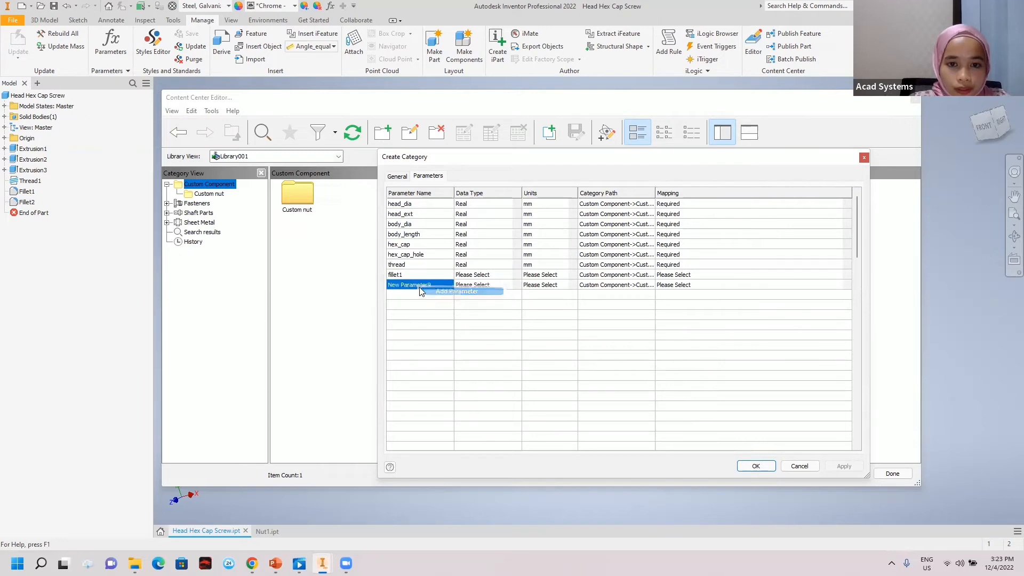
pyautogui.write('fille')
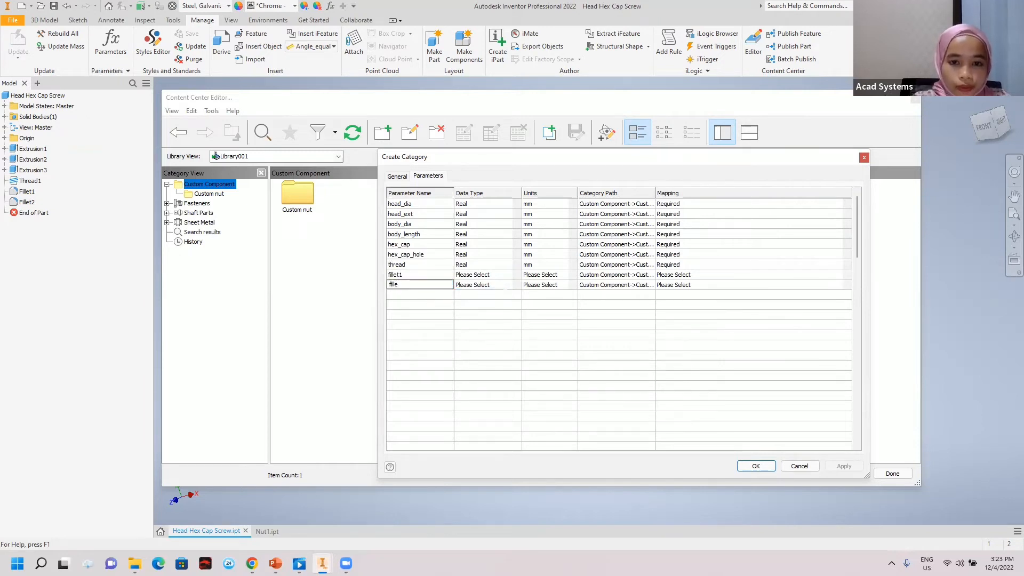
pyautogui.write('t2')
# Step: Set both fillet1 and fillet2 to data type Real and mapping Required
pyautogui.click(493, 277)
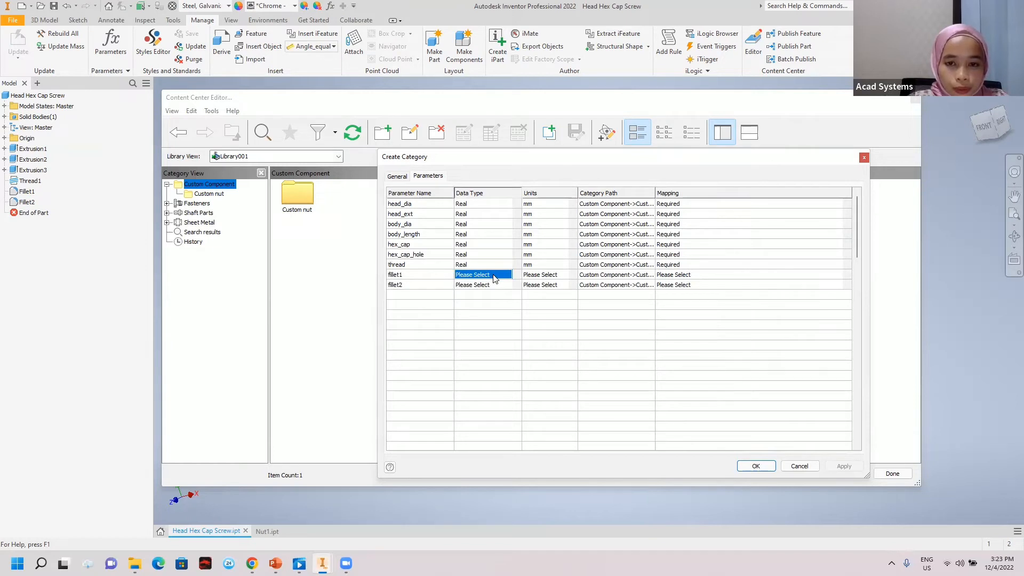
pyautogui.press('r')
pyautogui.click(496, 287)
pyautogui.press('r')
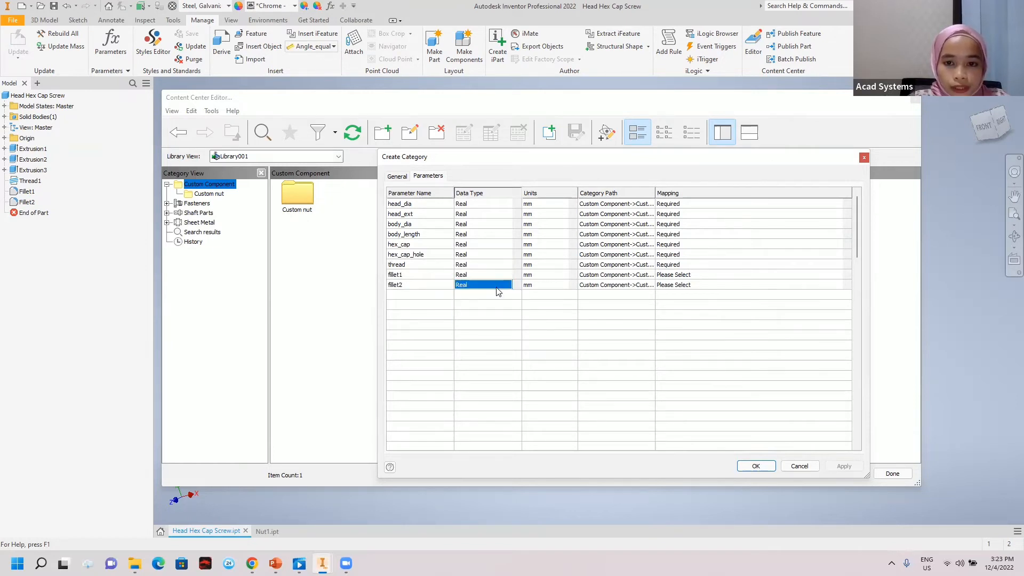
pyautogui.click(680, 275)
pyautogui.press('r')
pyautogui.click(681, 287)
pyautogui.press('r')
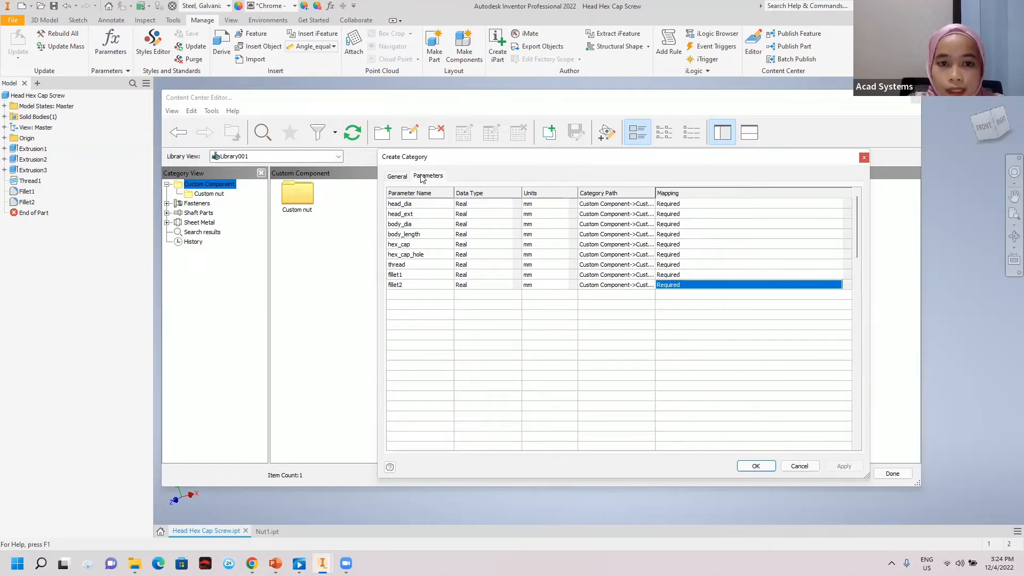
# Step: Check the general settings and parameter list of the Custom bolt category, and create the category
pyautogui.click(397, 176)
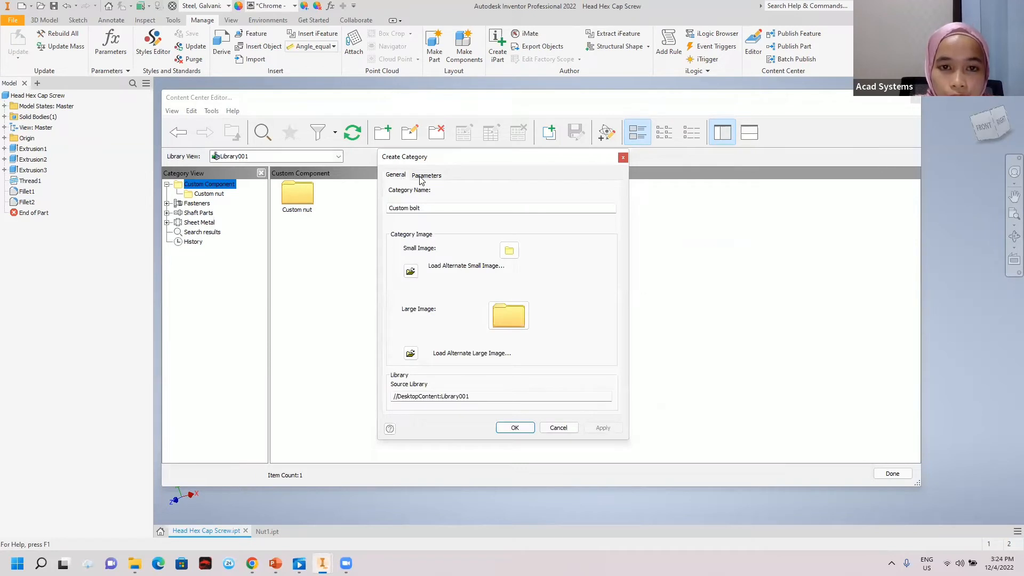
pyautogui.click(425, 176)
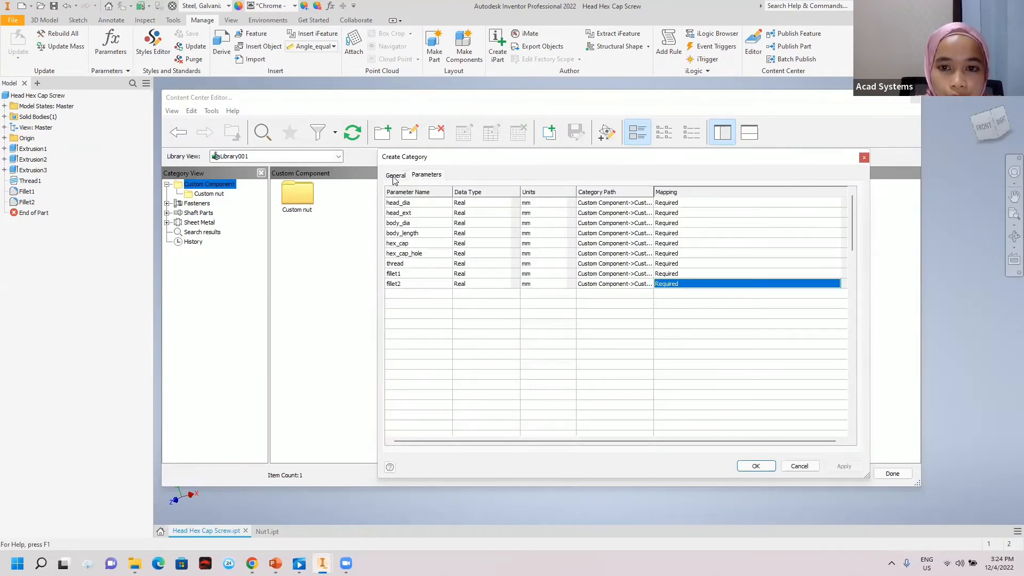
pyautogui.click(395, 177)
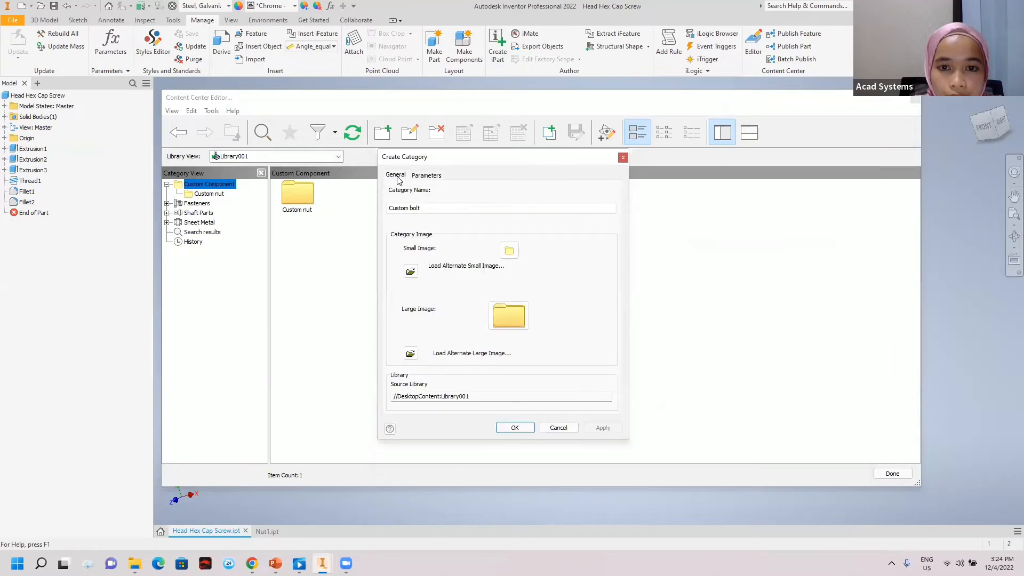
pyautogui.click(515, 428)
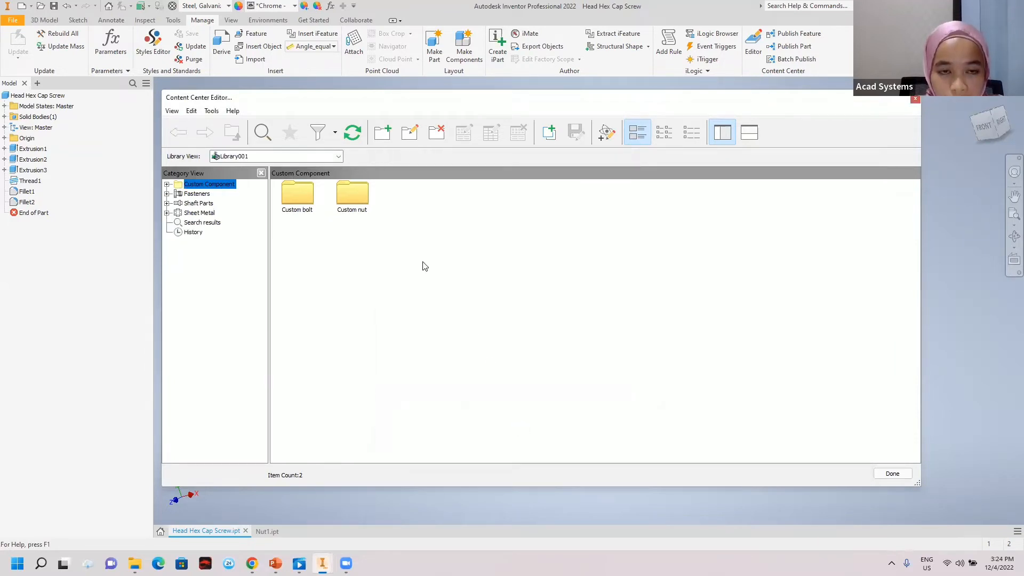
# Step: Look through the contents of the Custom nut and Custom bolt categories and close the Content Center Editor
pyautogui.click(310, 197)
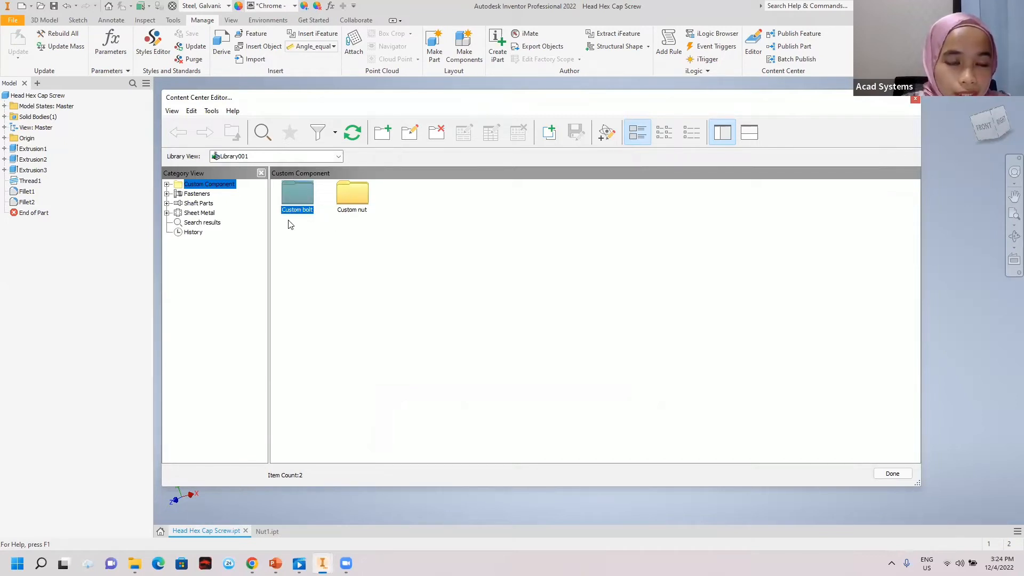
pyautogui.doubleClick(360, 198)
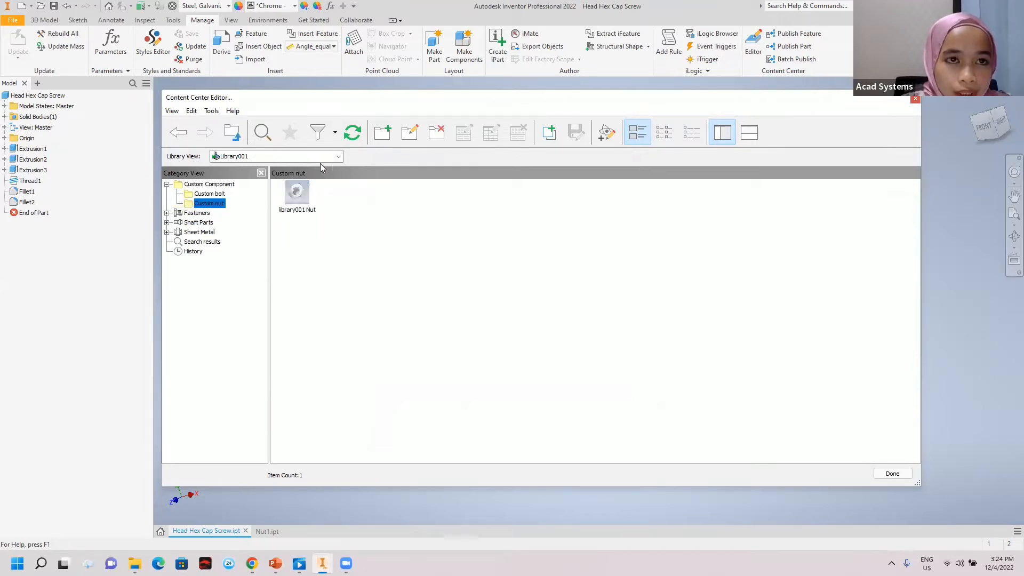
pyautogui.click(214, 195)
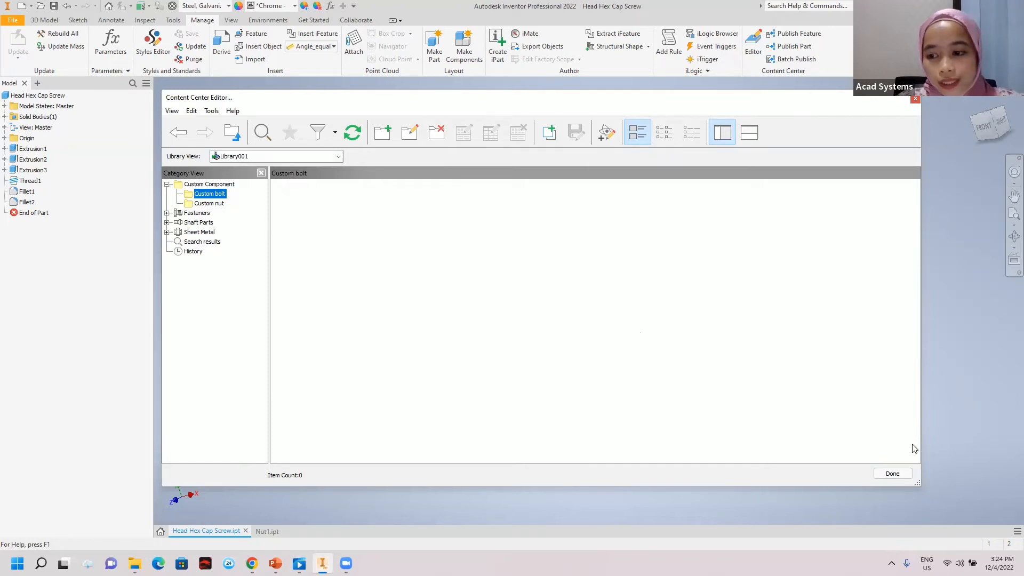
pyautogui.click(890, 474)
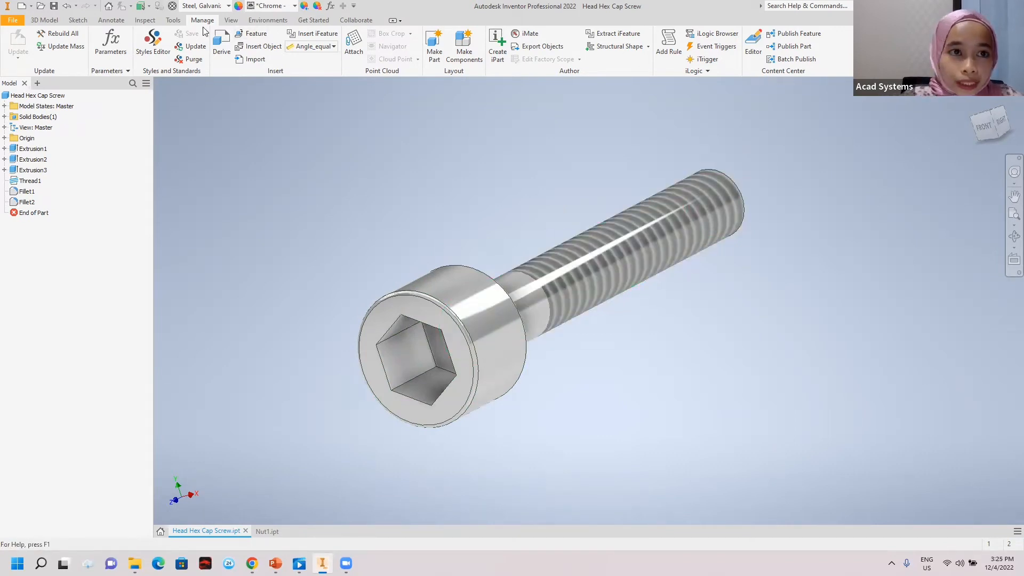
# Step: Start publishing the screw part to Library001 with English as the language, and proceed to the category selection
pyautogui.click(784, 47)
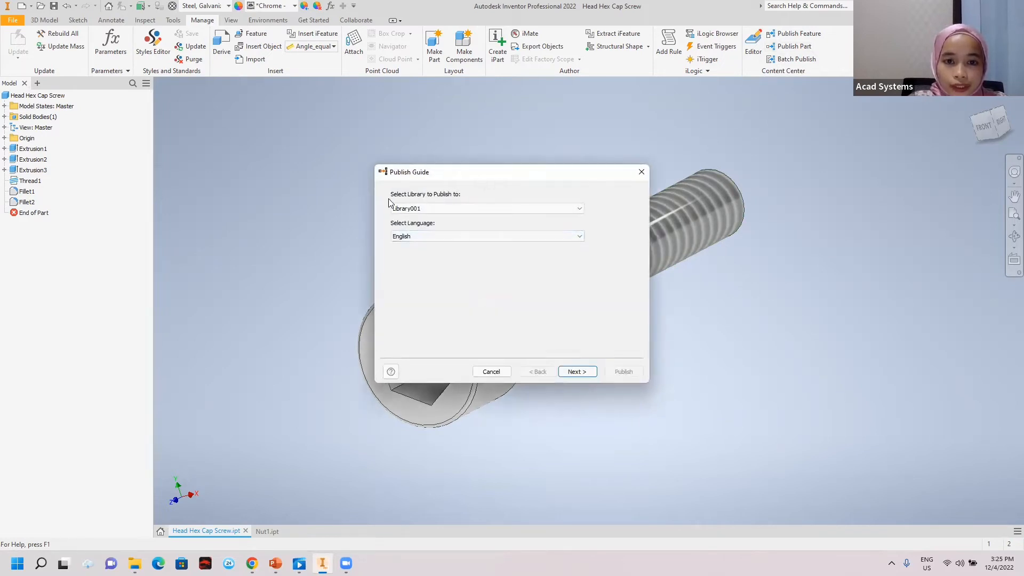
pyautogui.click(422, 237)
pyautogui.click(501, 274)
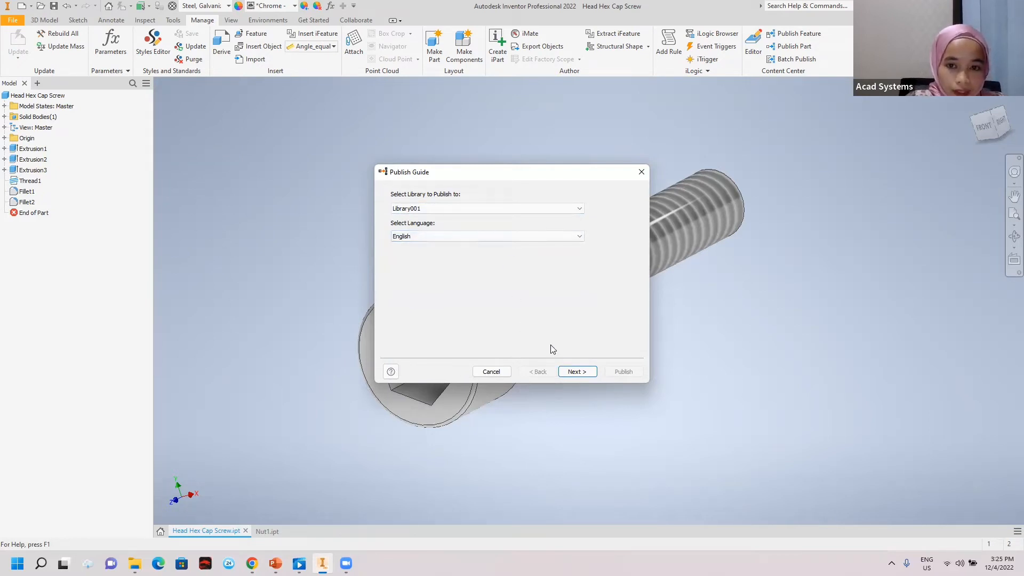
pyautogui.click(576, 371)
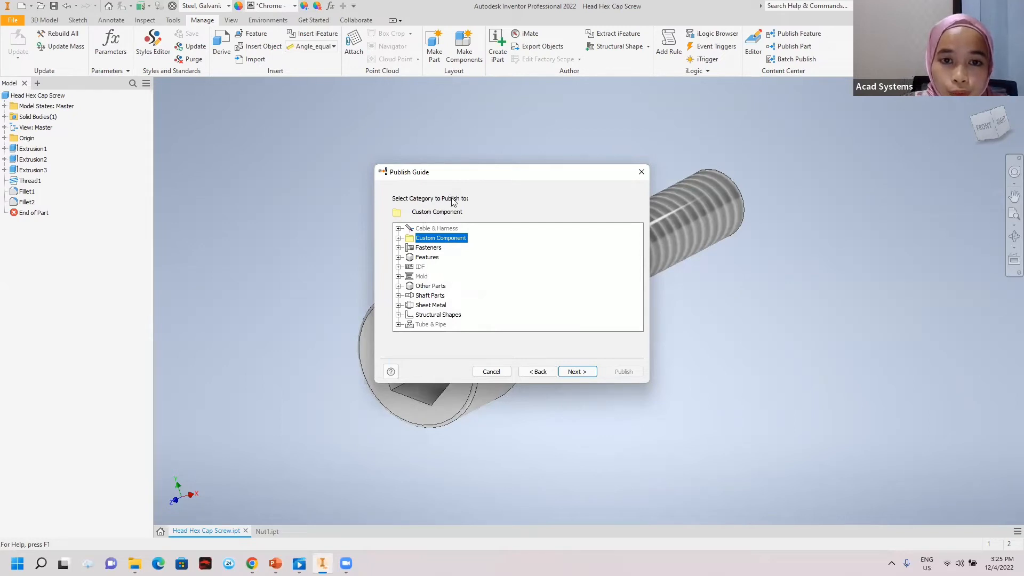
# Step: Choose Custom bolt under Custom Component as the publishing category and continue to the parameter mapping
pyautogui.click(399, 239)
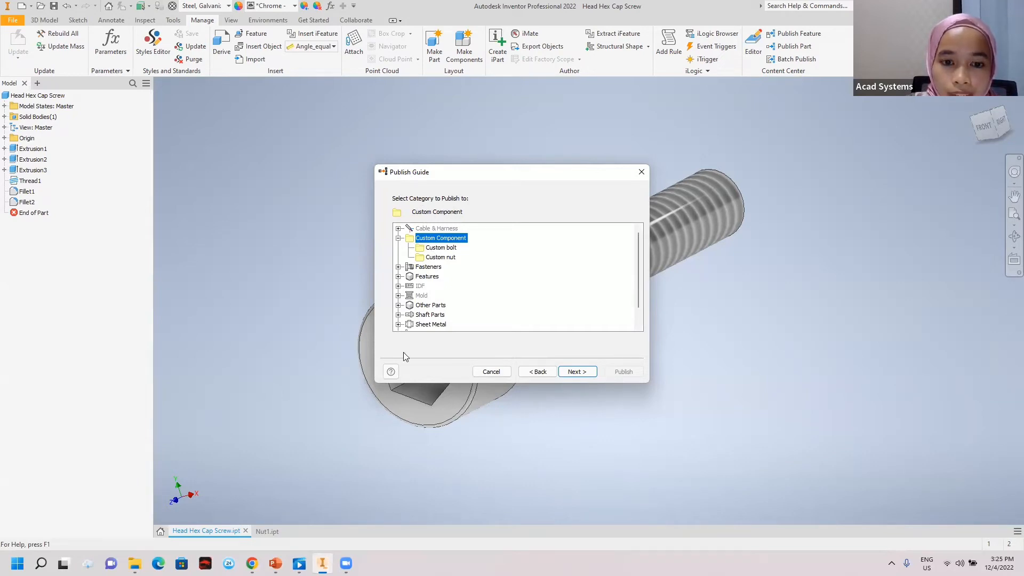
pyautogui.click(441, 249)
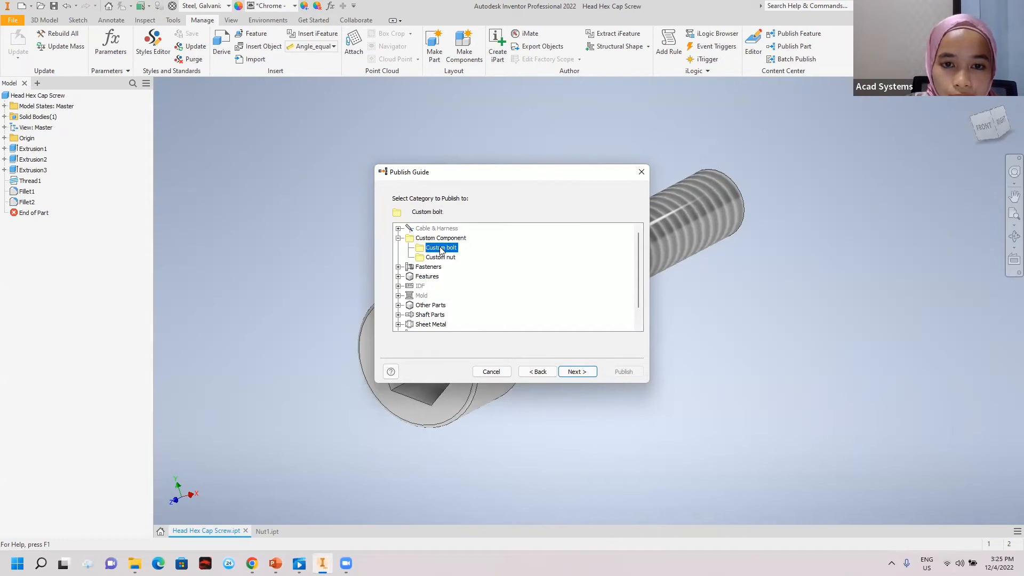
pyautogui.click(570, 373)
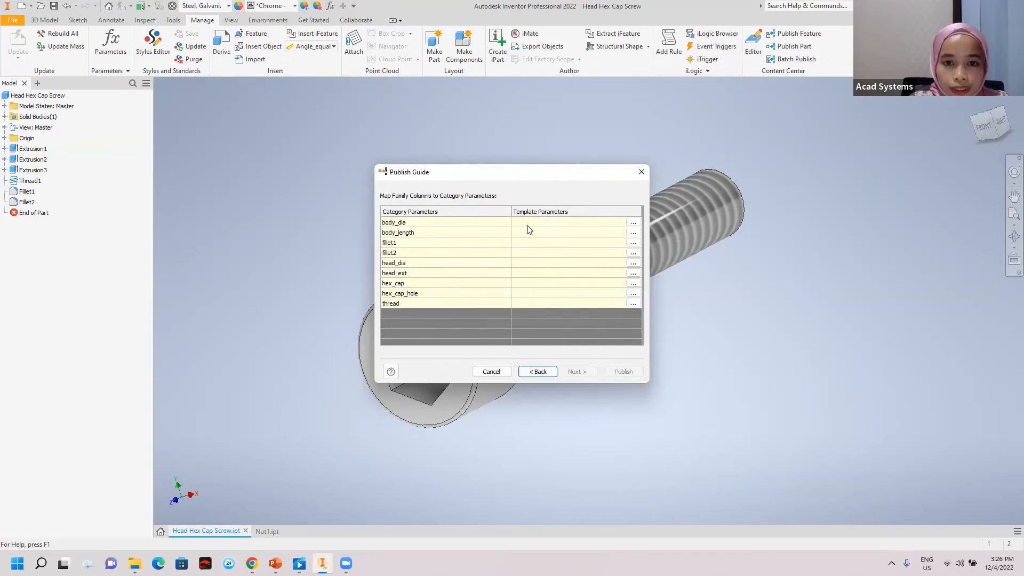
# Step: Map the category parameter body_dia to the part's model parameter body_dia
pyautogui.click(632, 223)
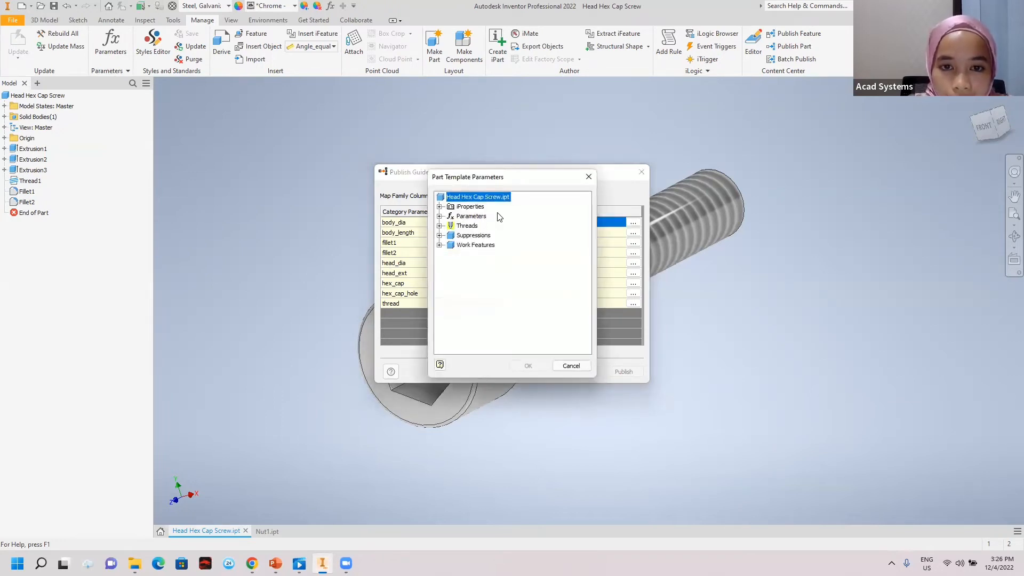
pyautogui.click(440, 216)
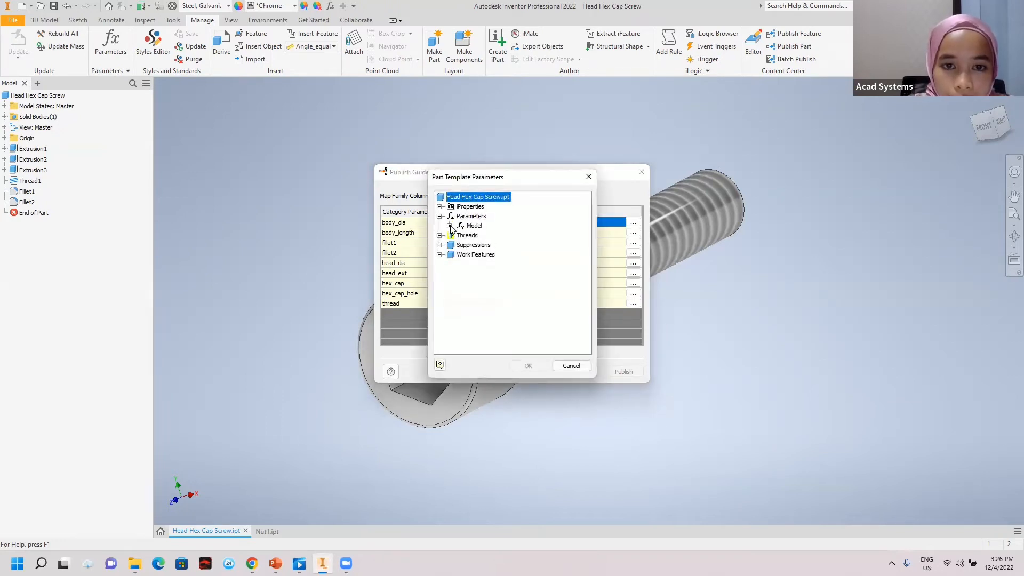
pyautogui.click(450, 225)
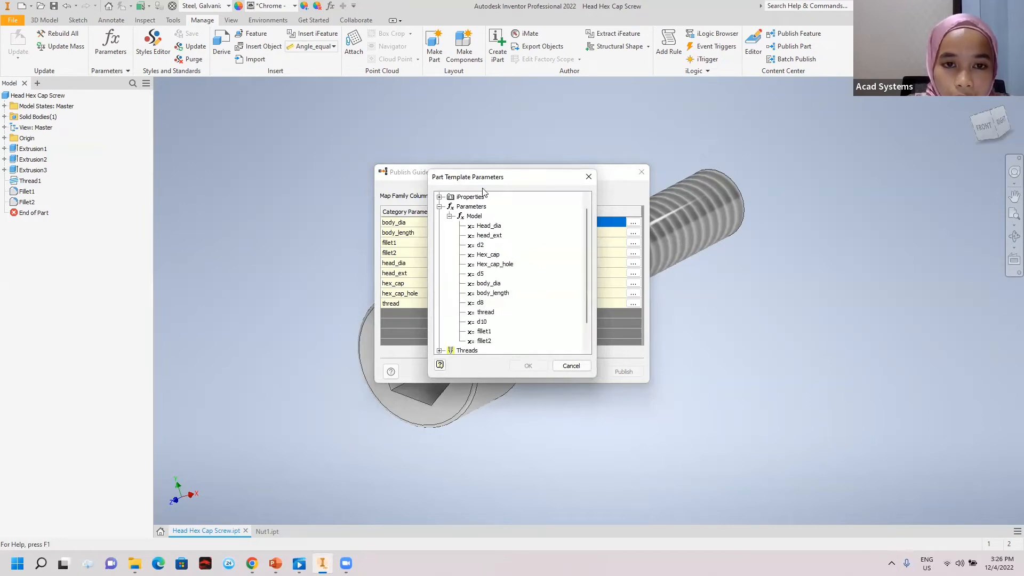
pyautogui.click(492, 284)
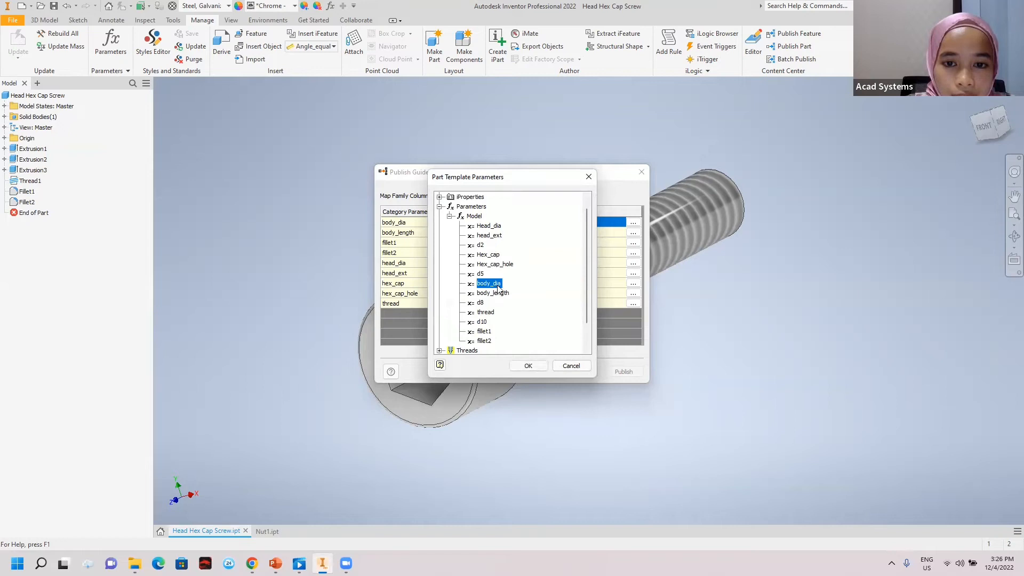
pyautogui.click(528, 367)
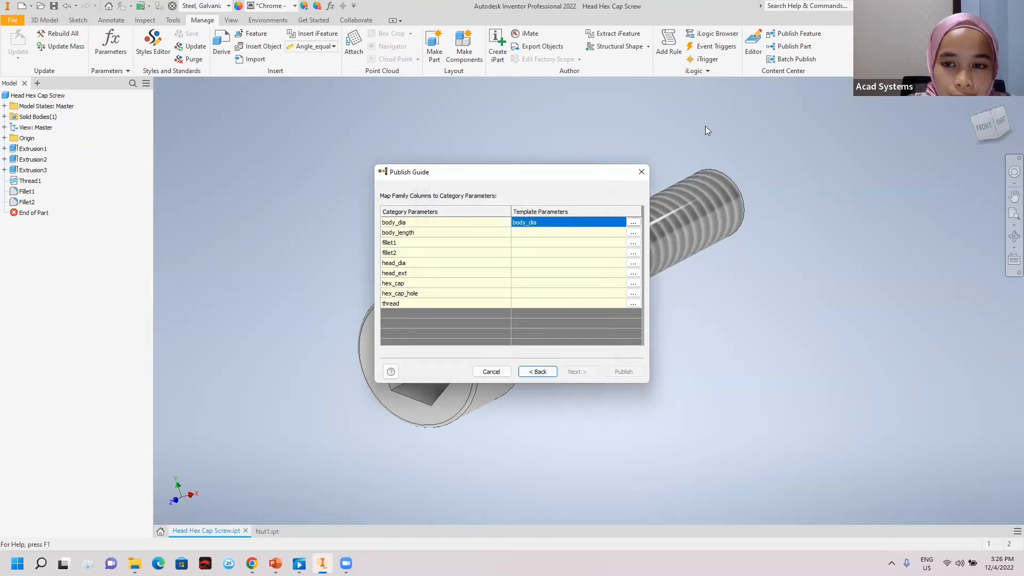
# Step: Map the category parameter body_length to the part's model parameter body_length
pyautogui.click(633, 233)
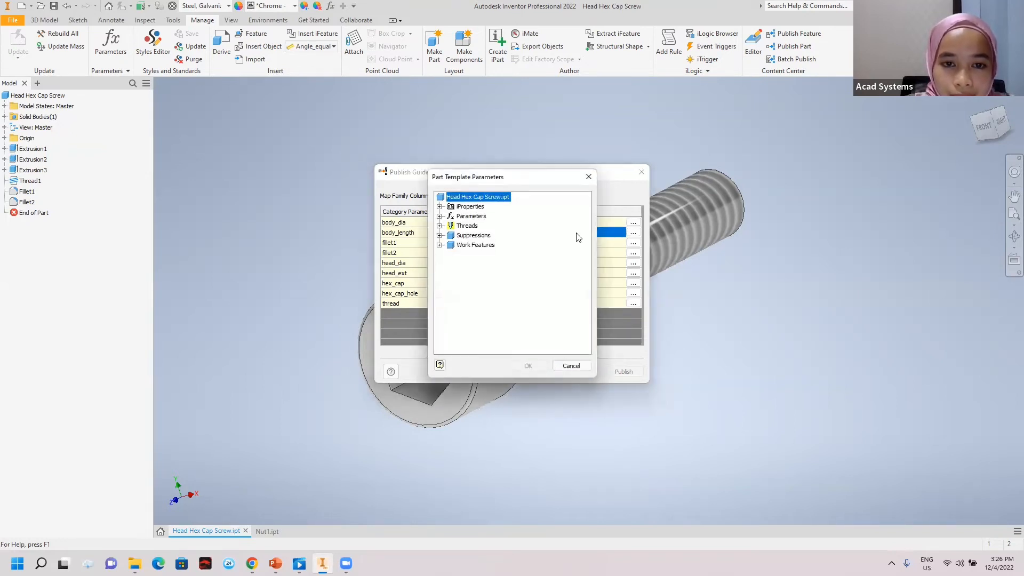
pyautogui.click(439, 216)
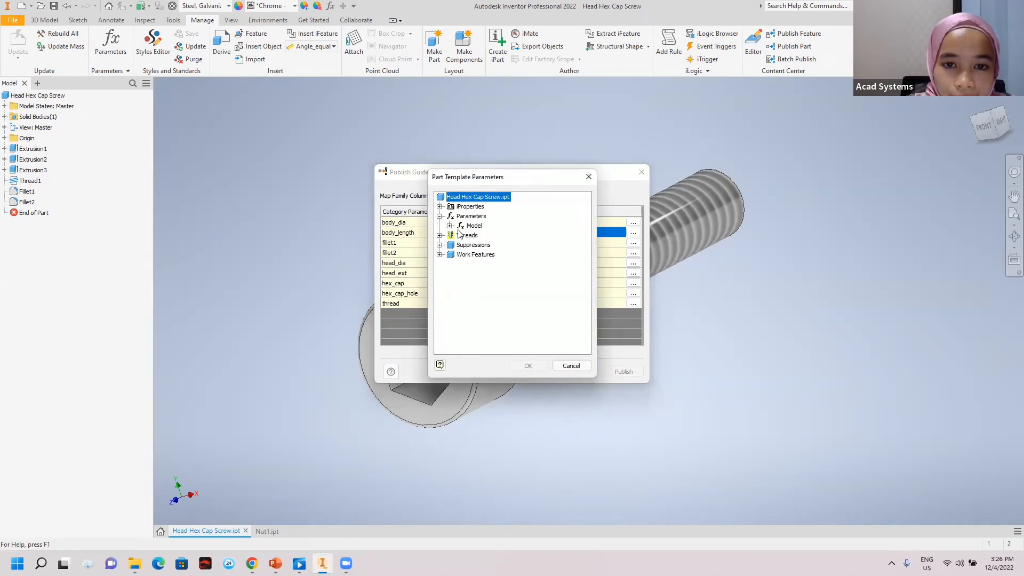
pyautogui.click(450, 227)
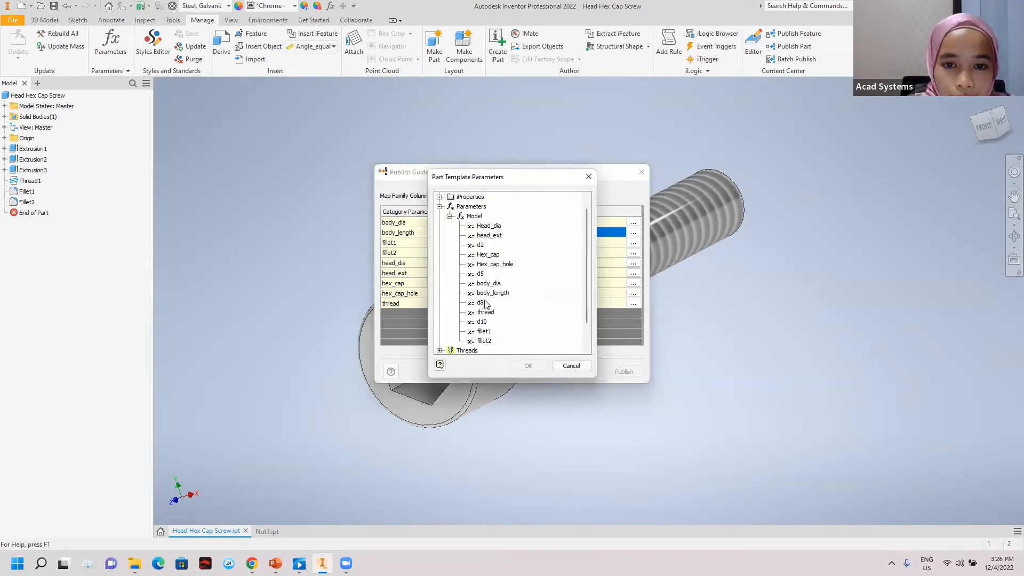
pyautogui.click(489, 293)
pyautogui.click(539, 367)
# Step: Map the category parameter fillet1 to the part's model parameter fillet1
pyautogui.click(633, 243)
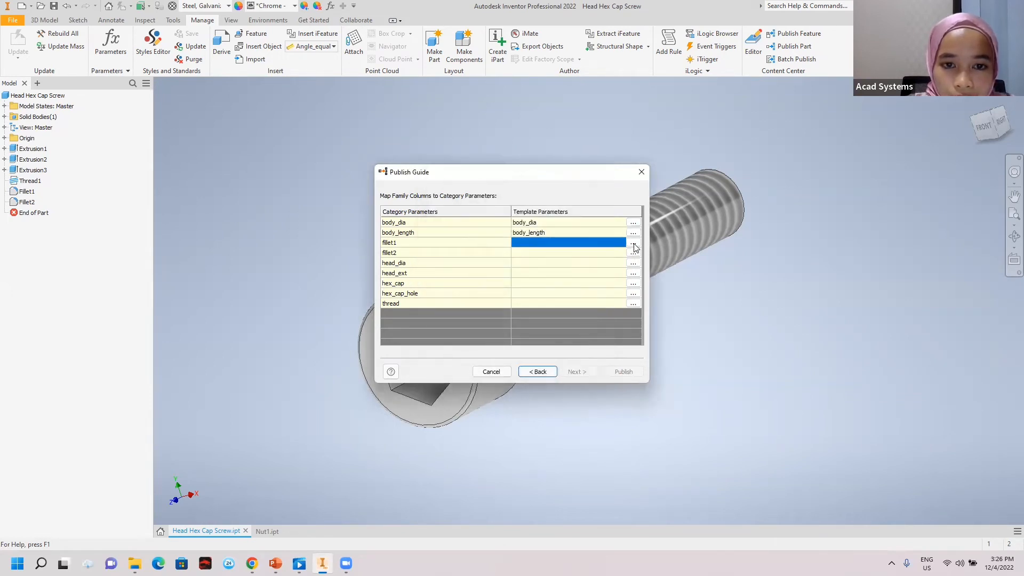
pyautogui.click(439, 216)
pyautogui.click(449, 226)
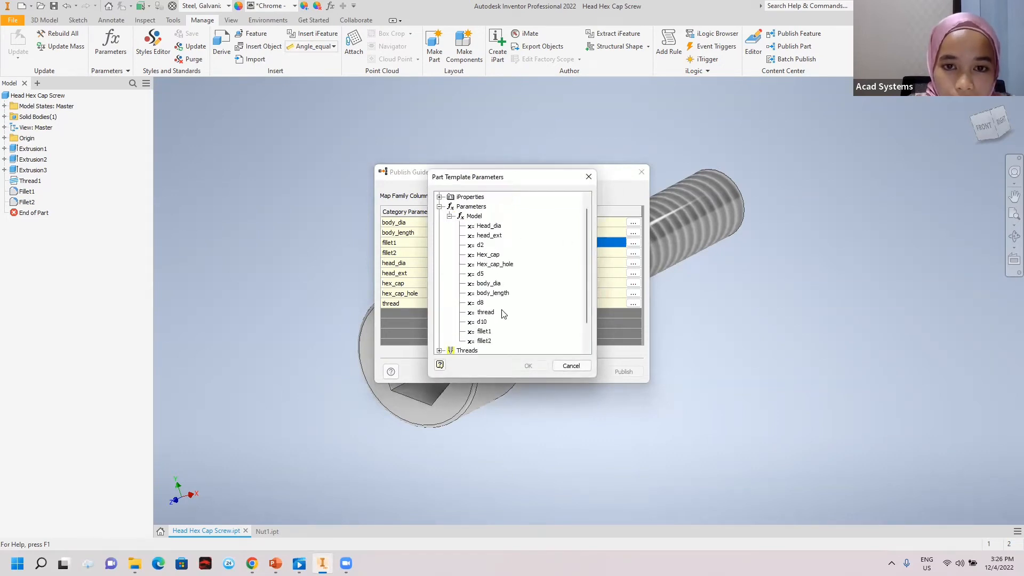
pyautogui.click(485, 333)
pyautogui.click(528, 365)
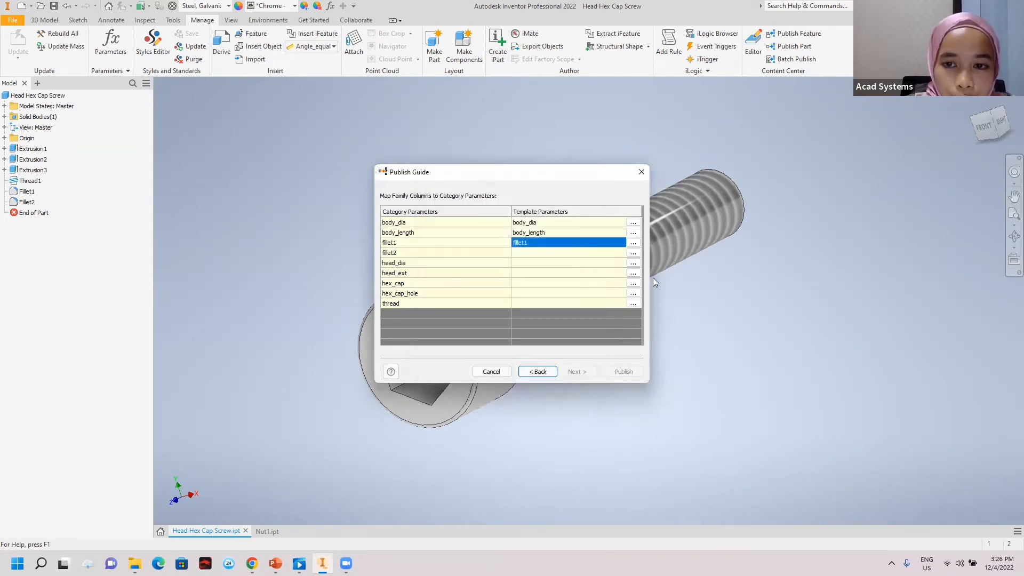
# Step: Map the category parameter fillet2 to the part's model parameter fillet2
pyautogui.click(633, 253)
pyautogui.click(440, 216)
pyautogui.click(450, 226)
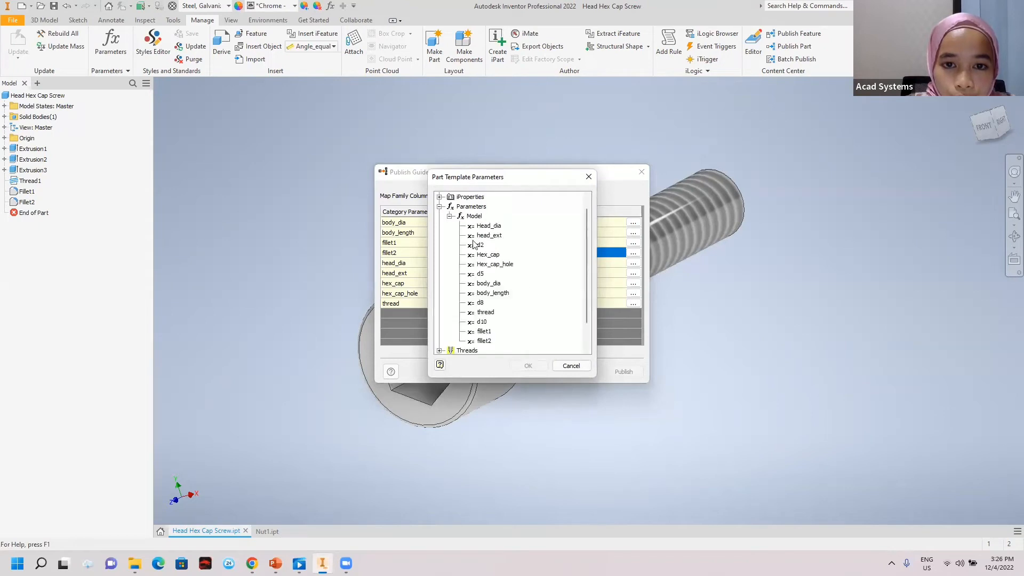
pyautogui.click(484, 340)
pyautogui.click(528, 365)
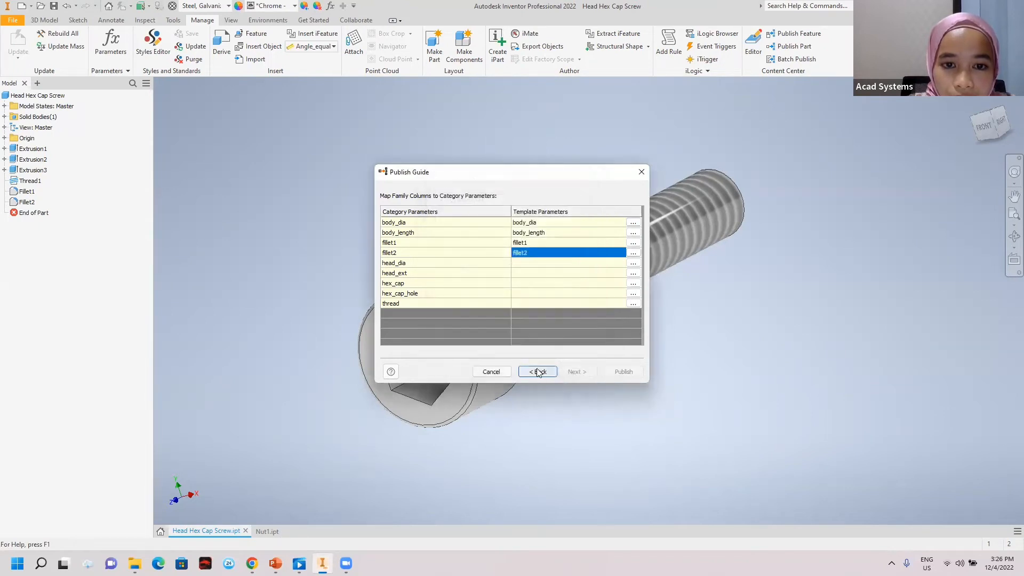
# Step: Map the category parameter head_dia to the part's model parameter Head_dia
pyautogui.click(633, 263)
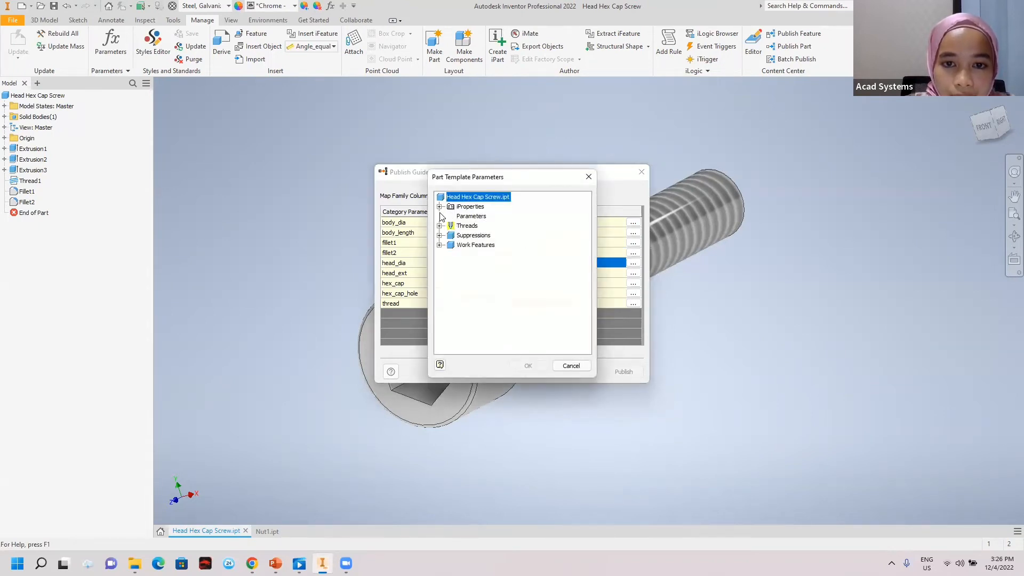
pyautogui.click(440, 216)
pyautogui.click(450, 225)
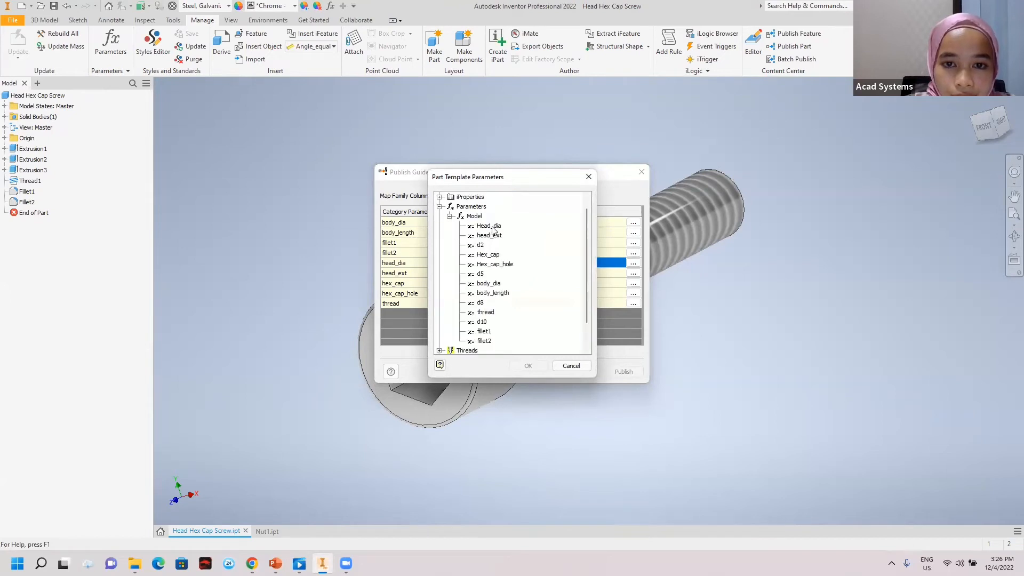
pyautogui.click(489, 226)
pyautogui.click(527, 367)
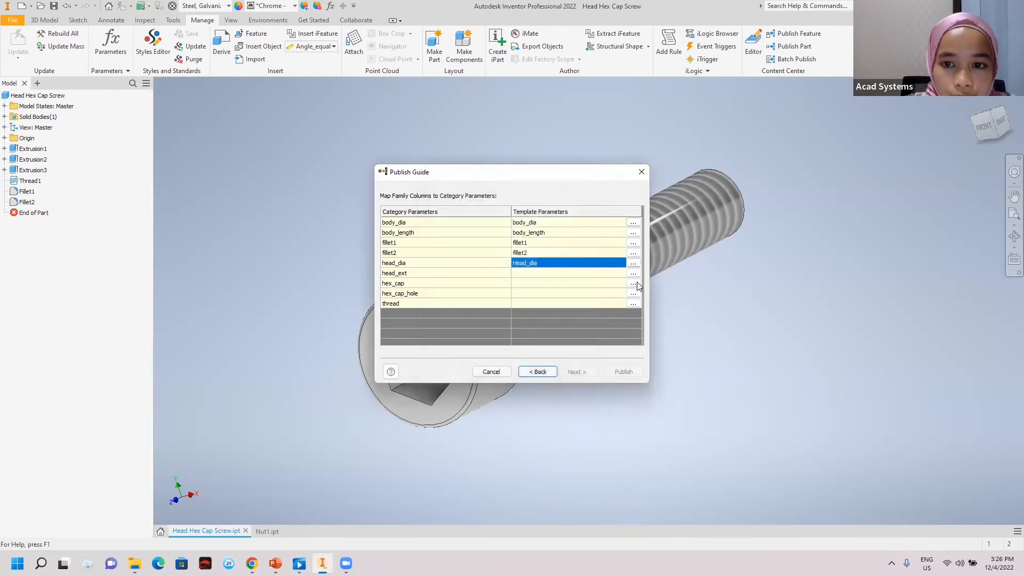
# Step: Map the category parameter head_ext to the part's model parameter head_ext
pyautogui.click(632, 273)
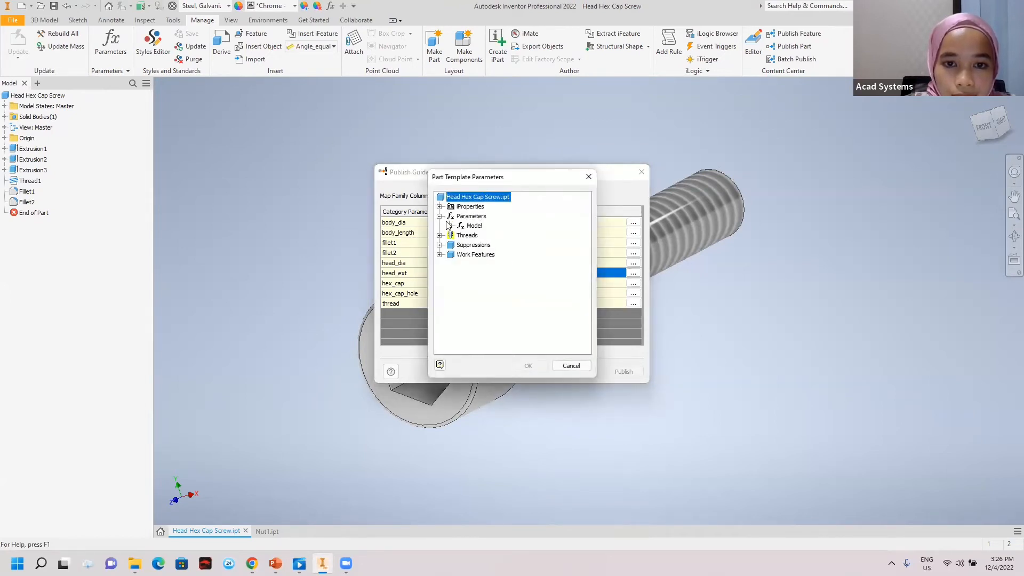
pyautogui.click(439, 216)
pyautogui.click(489, 235)
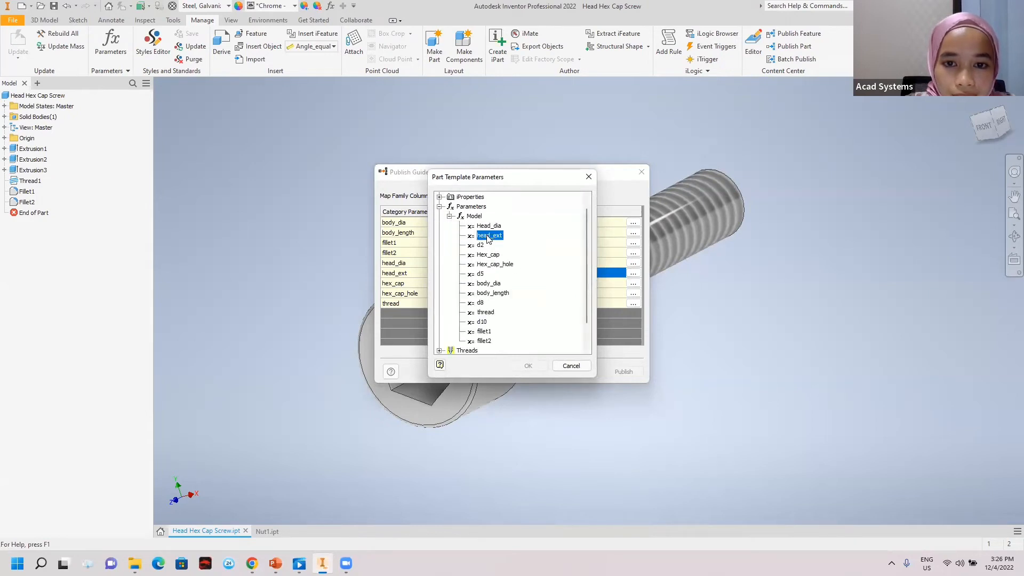
pyautogui.click(527, 367)
# Step: Map the category parameter hex_cap to the part's model parameter Hex_cap
pyautogui.click(630, 285)
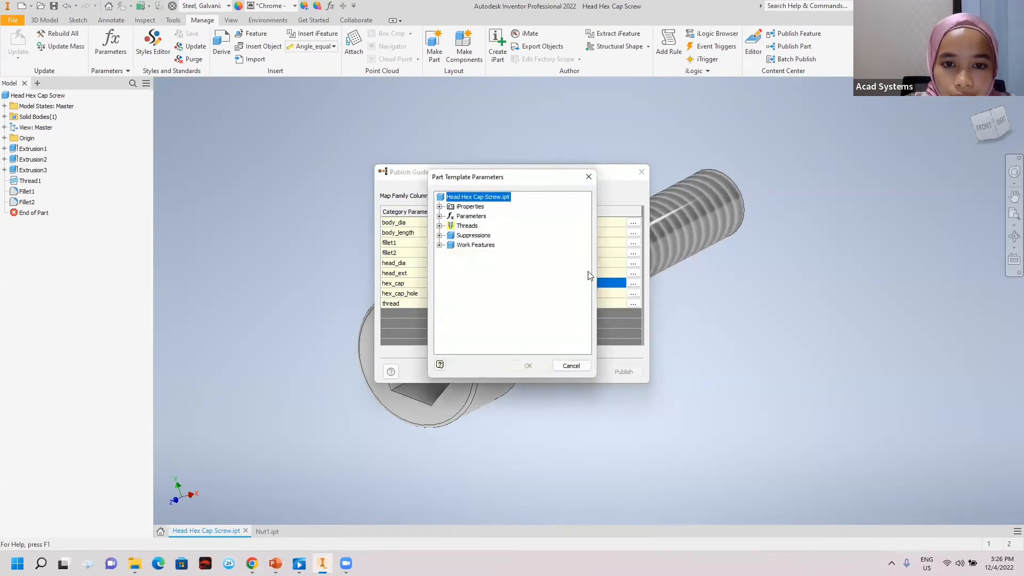
pyautogui.click(439, 216)
pyautogui.click(450, 225)
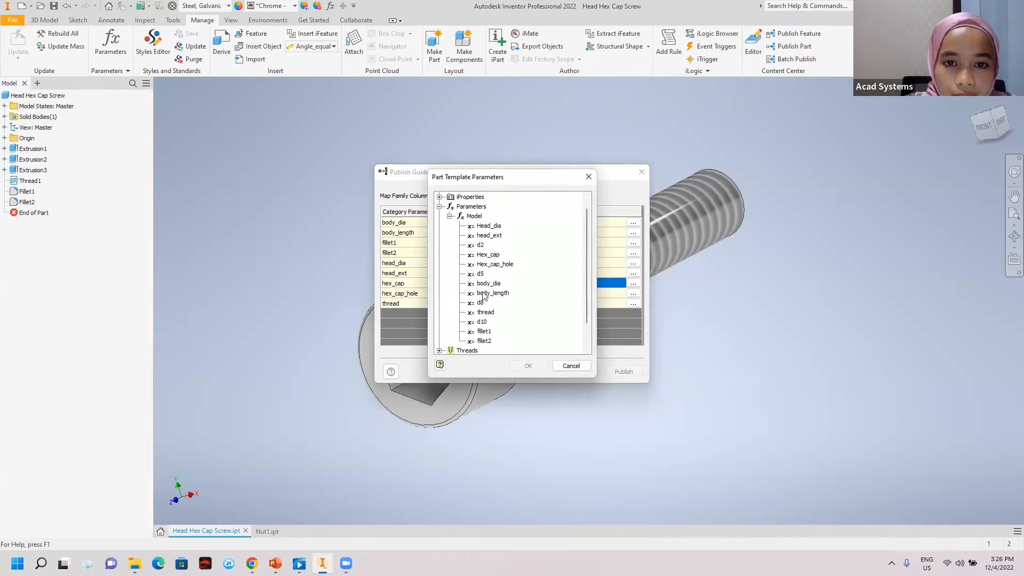
pyautogui.click(493, 255)
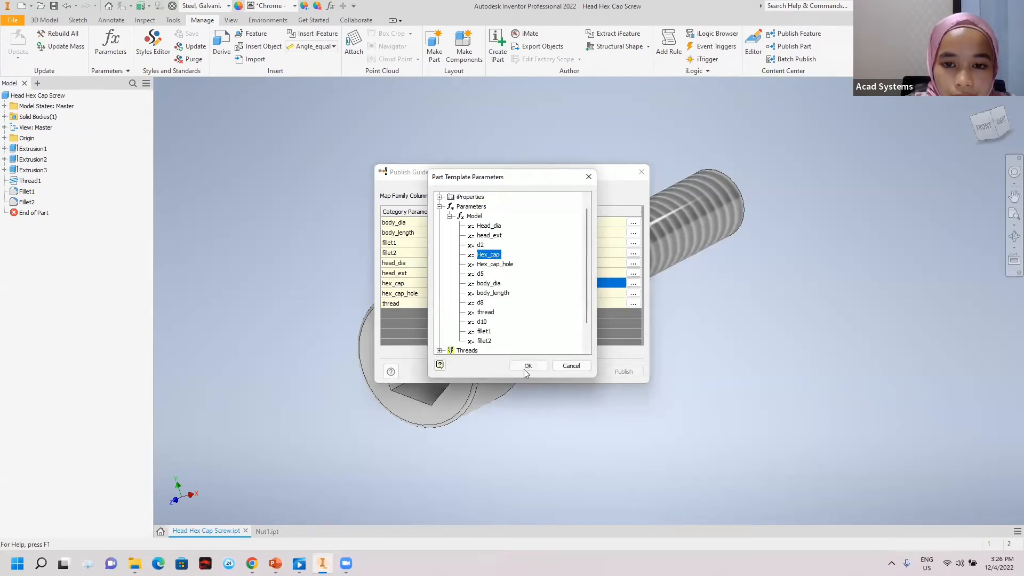
pyautogui.click(527, 366)
# Step: Map the category parameter hex_cap_hole to the part's model parameter Hex_cap_hole
pyautogui.click(633, 293)
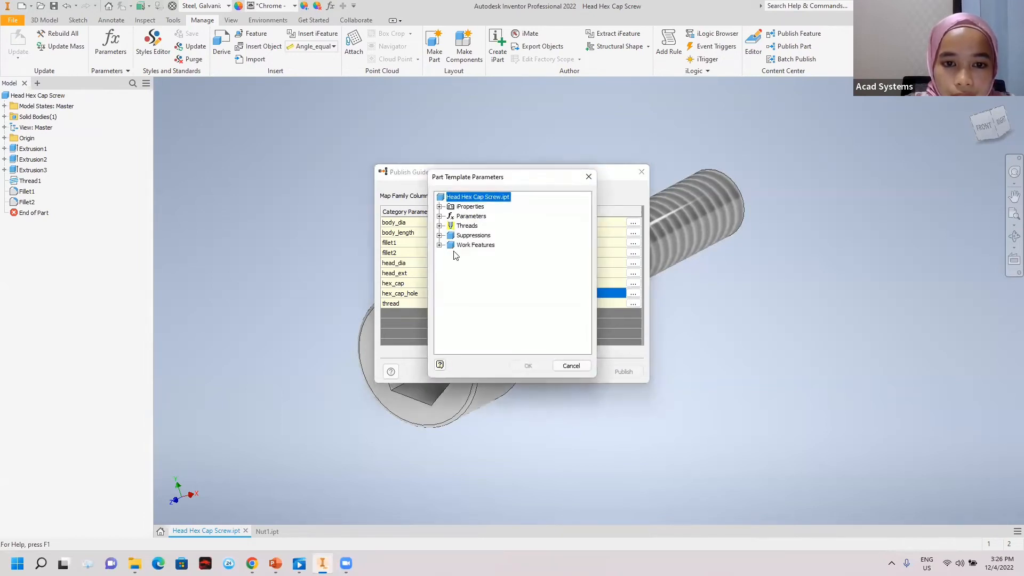
pyautogui.click(440, 216)
pyautogui.click(449, 226)
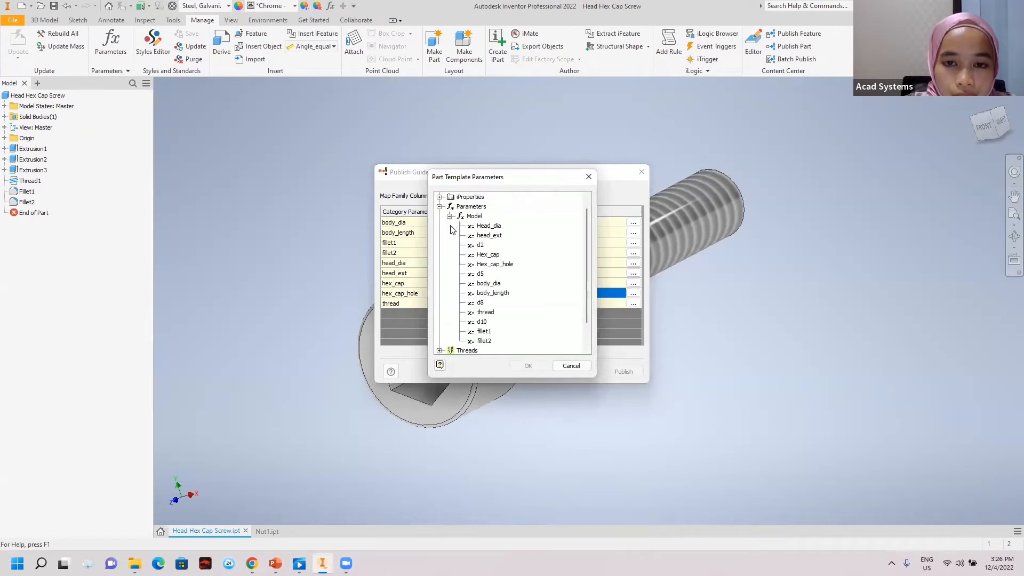
pyautogui.click(491, 265)
pyautogui.click(528, 367)
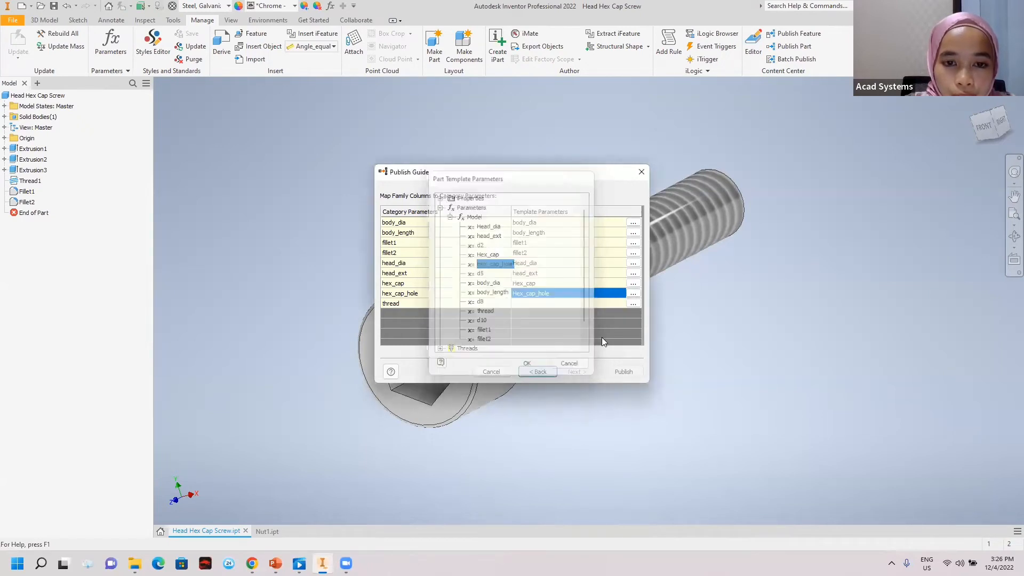
# Step: Map the category parameter thread to the part's model parameter thread and continue to the family key columns
pyautogui.click(633, 304)
pyautogui.click(439, 216)
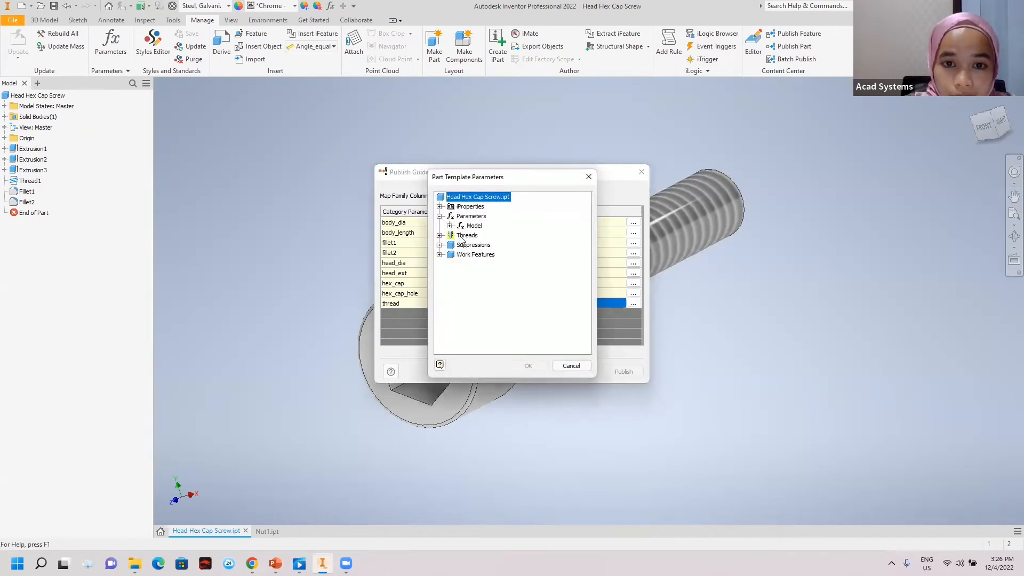
pyautogui.click(464, 226)
pyautogui.click(450, 225)
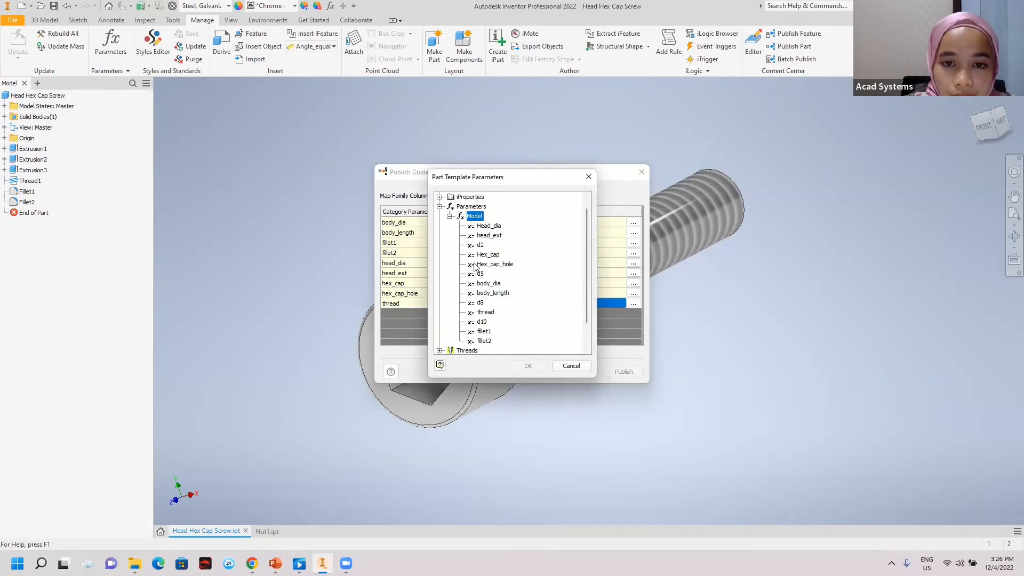
pyautogui.click(486, 312)
pyautogui.click(528, 366)
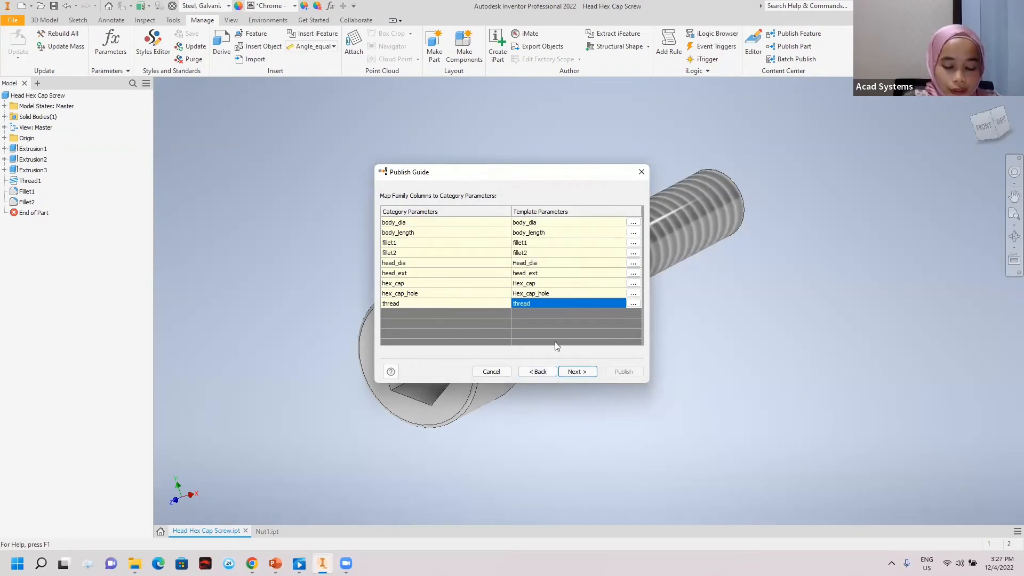
pyautogui.click(575, 372)
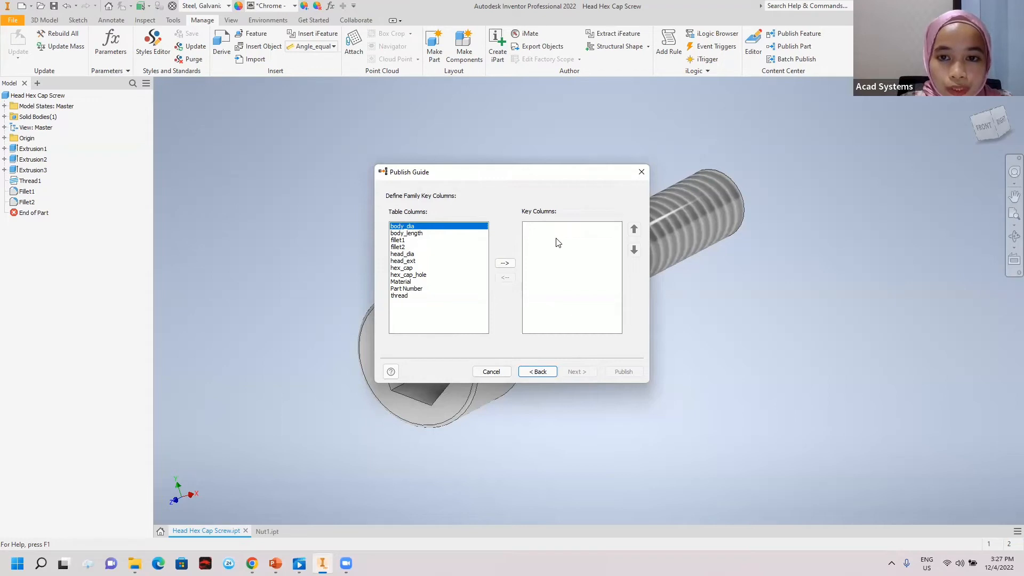
# Step: Add body_dia, body_length, fillet1, fillet2, head_dia, head_ext, hex_cap, hex_cap_hole and Part Number to the family key columns
pyautogui.click(505, 263)
pyautogui.click(505, 264)
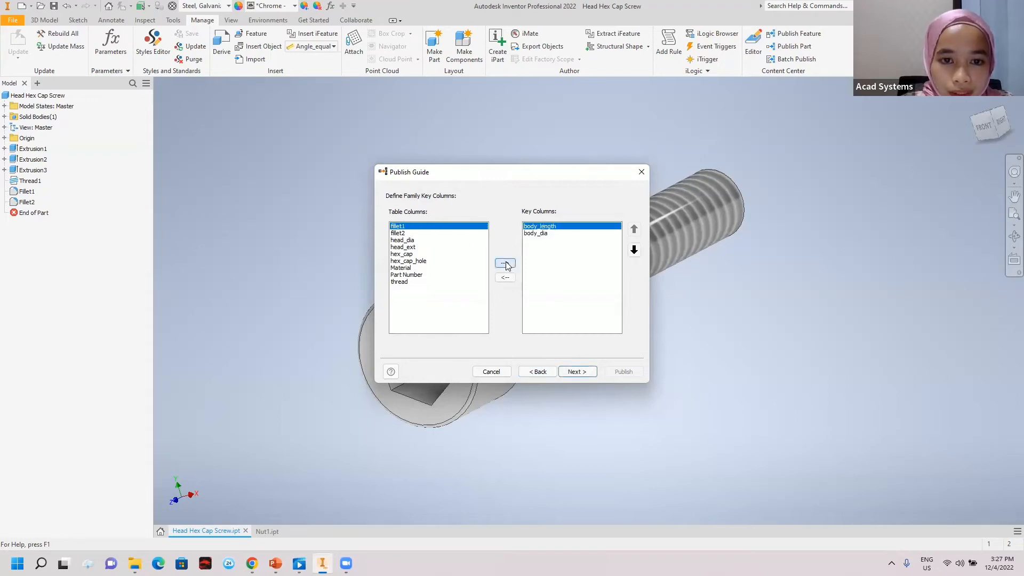
pyautogui.click(505, 264)
pyautogui.click(505, 263)
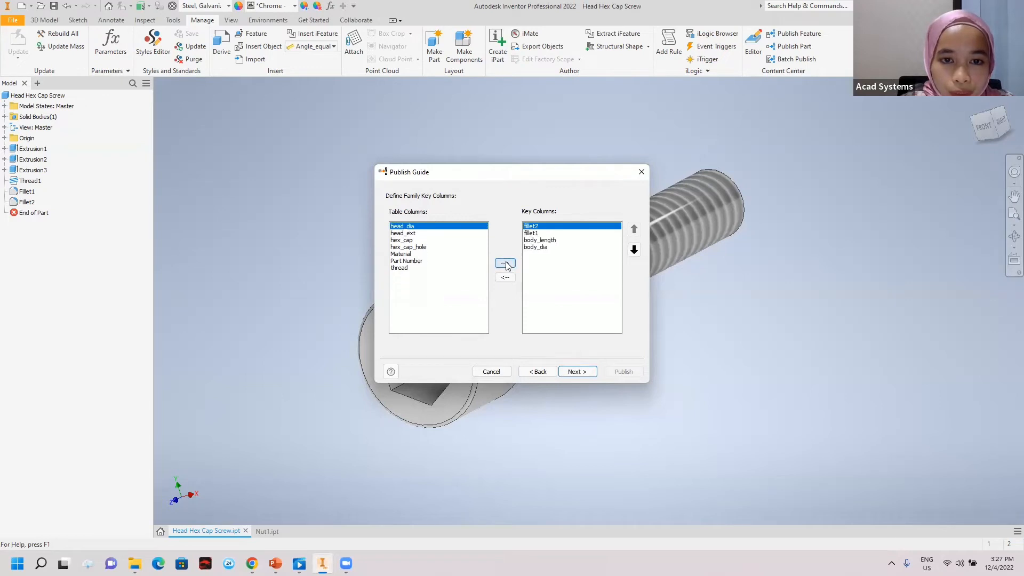
pyautogui.click(505, 263)
pyautogui.click(504, 263)
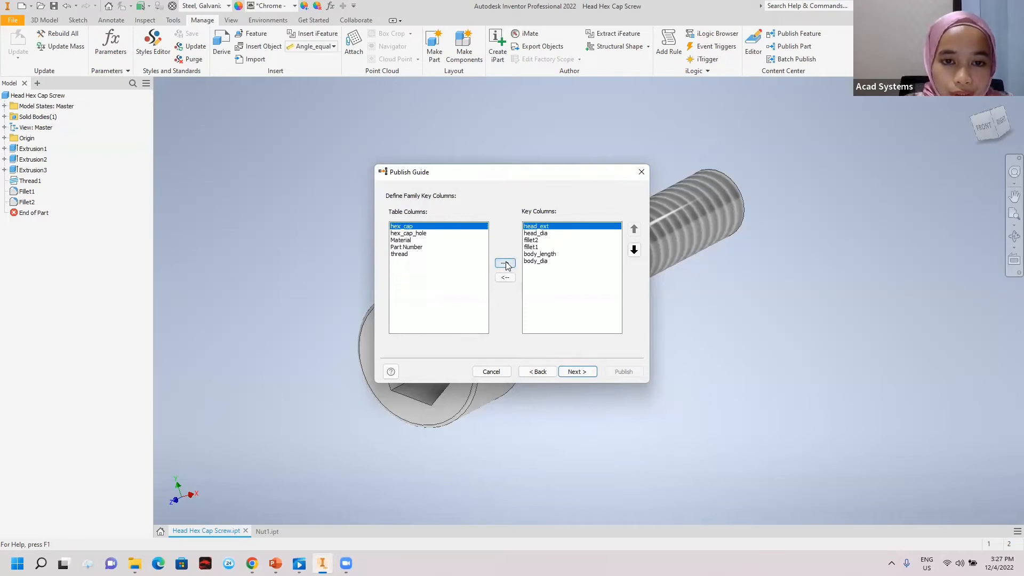
pyautogui.click(505, 264)
pyautogui.click(505, 263)
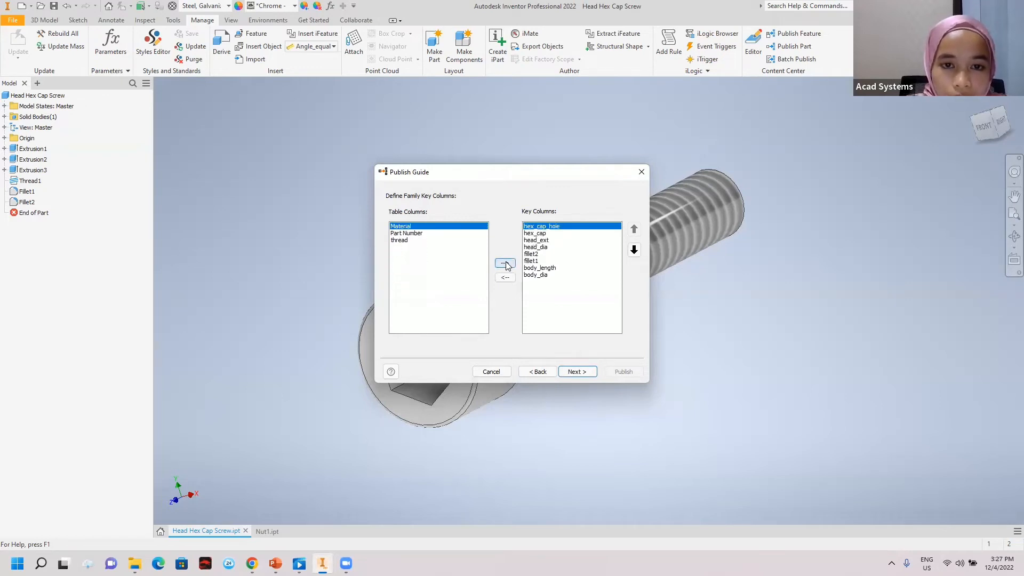
pyautogui.click(412, 233)
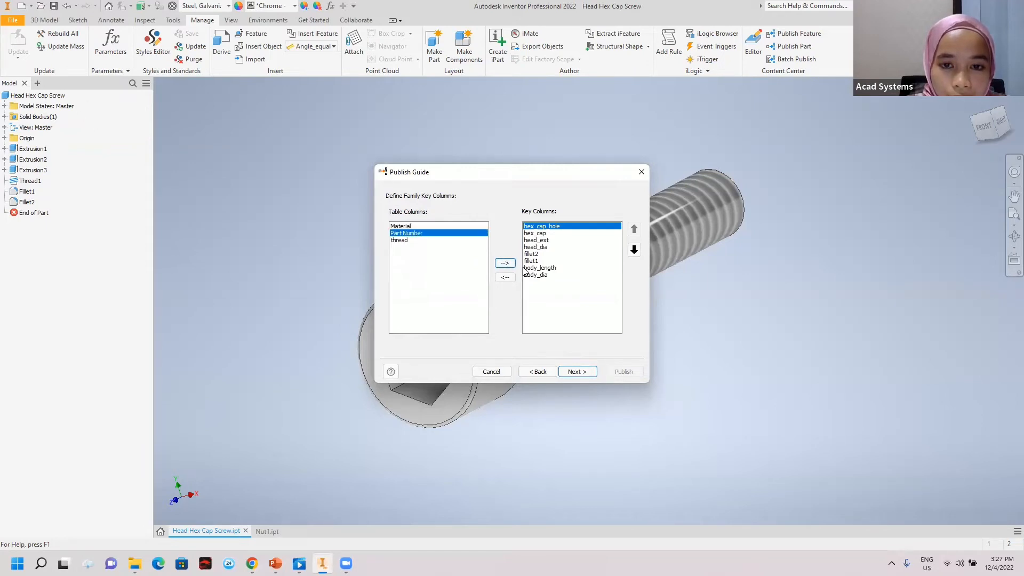
pyautogui.click(505, 263)
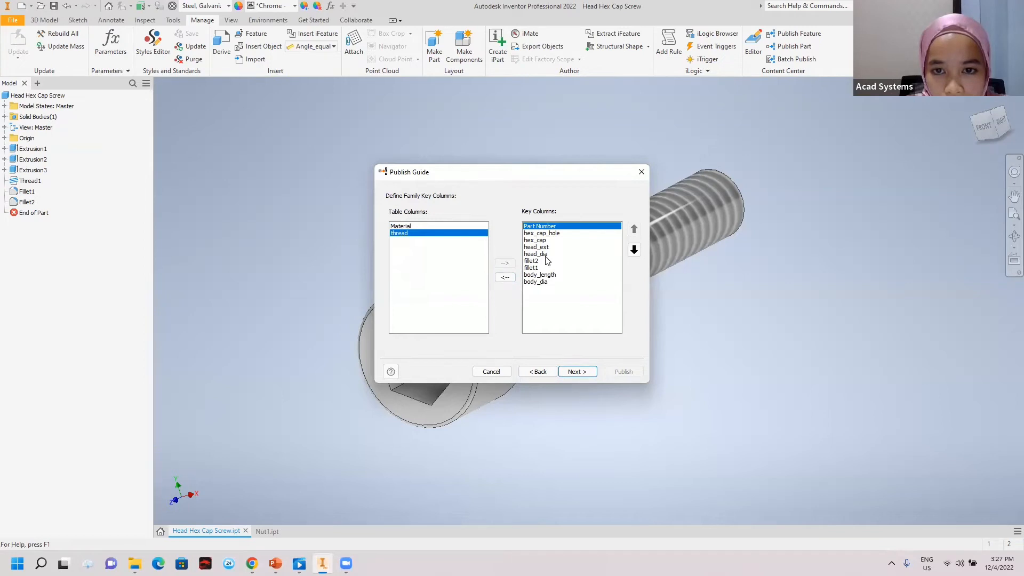
# Step: Remove fillet2 from the family key columns and add thread in its place
pyautogui.click(542, 262)
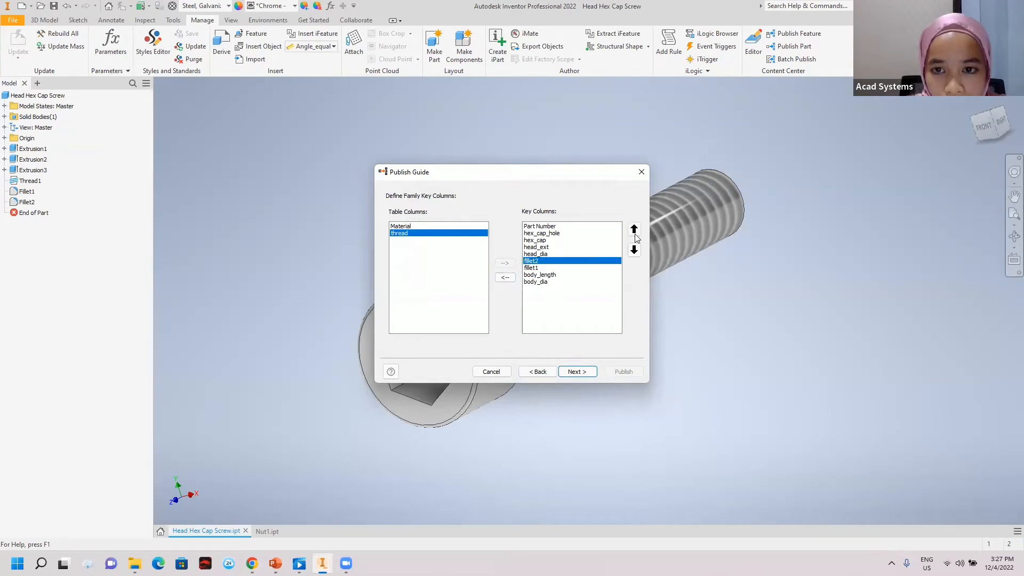
pyautogui.click(505, 277)
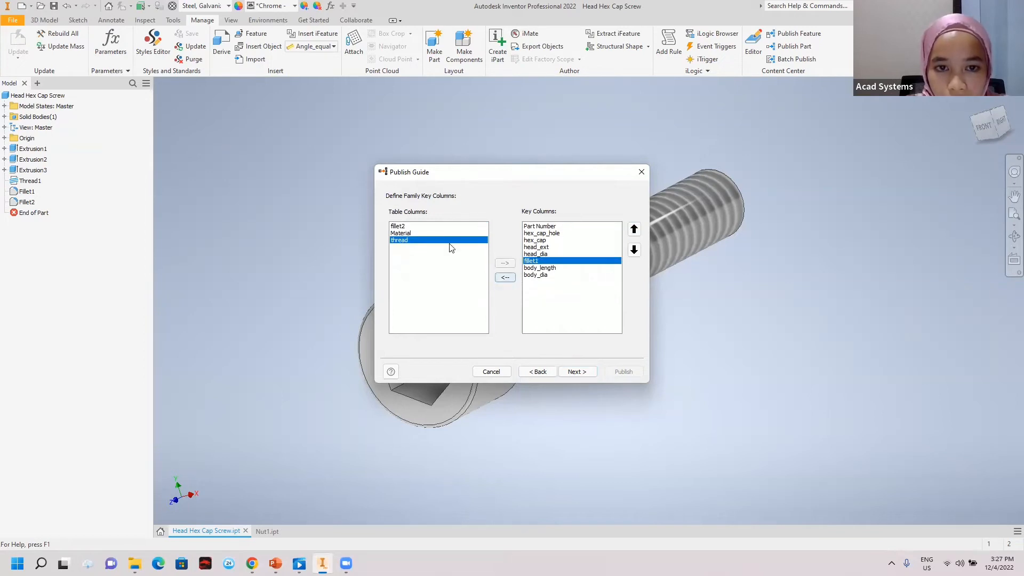
pyautogui.click(407, 226)
pyautogui.click(409, 239)
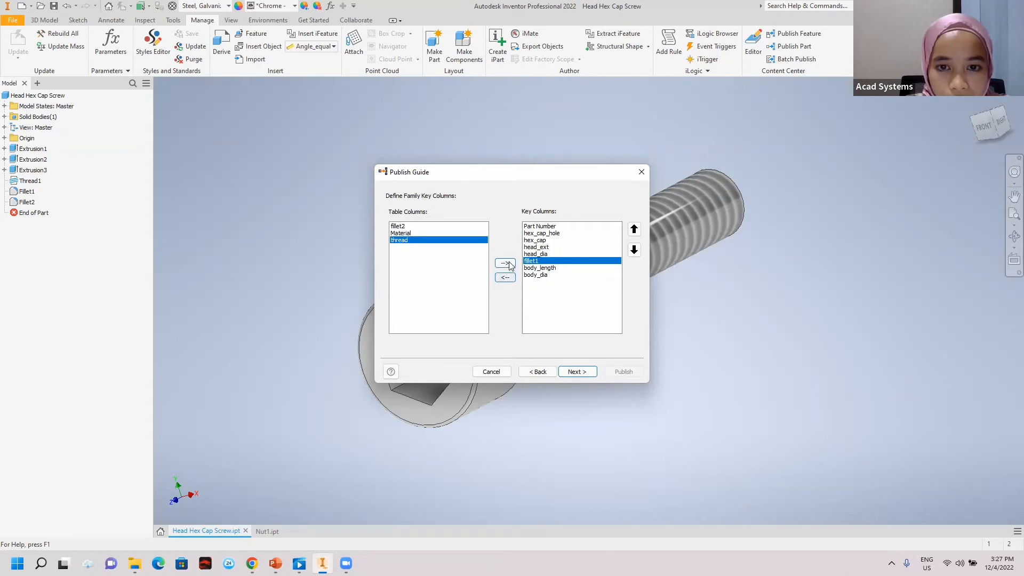
pyautogui.click(505, 263)
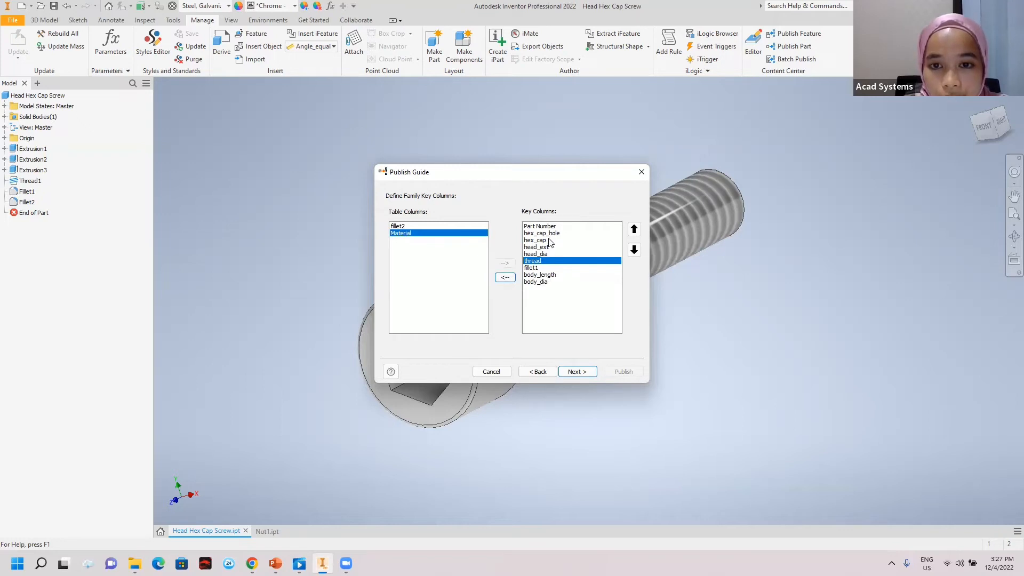
# Step: Reorder the key columns so hex_cap precedes hex_cap_hole and head_dia precedes head_ext
pyautogui.click(546, 275)
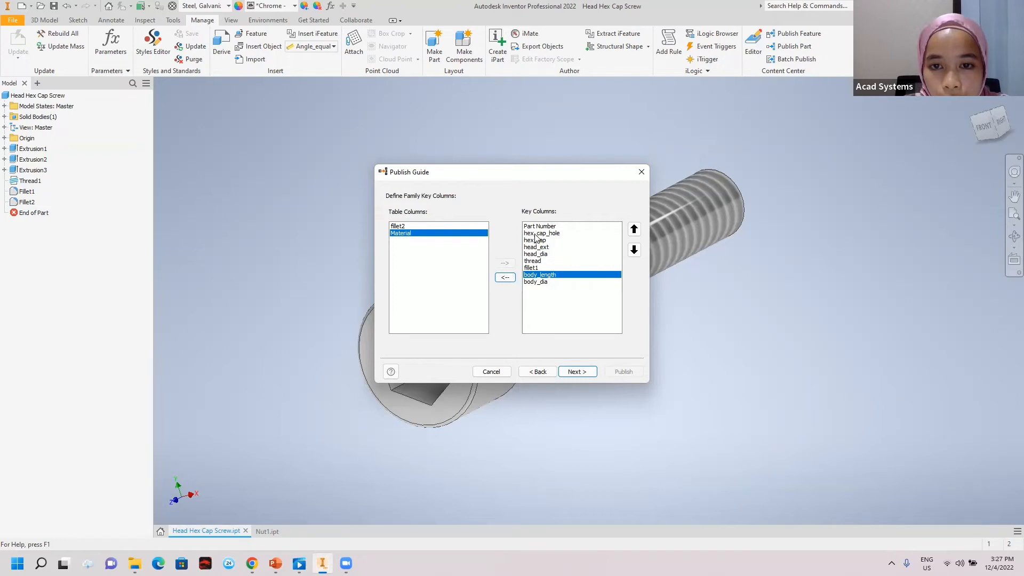
pyautogui.click(554, 241)
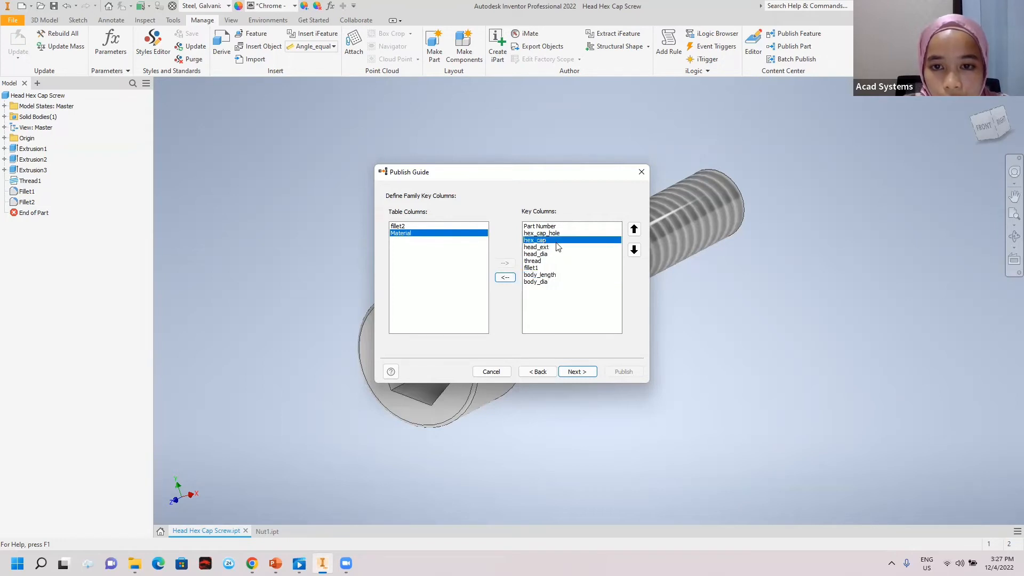
pyautogui.click(634, 229)
pyautogui.click(633, 229)
pyautogui.click(634, 249)
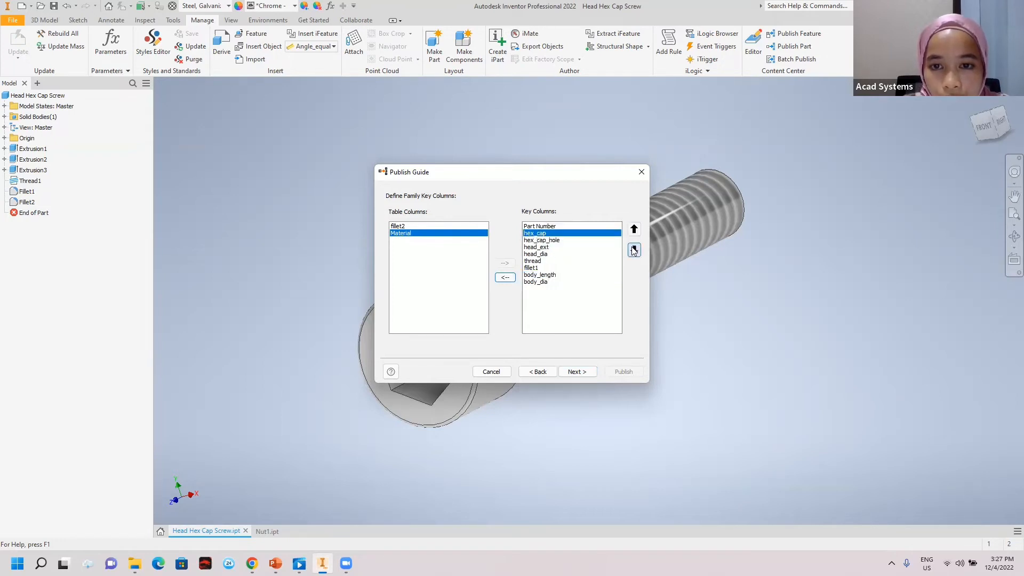
pyautogui.click(542, 245)
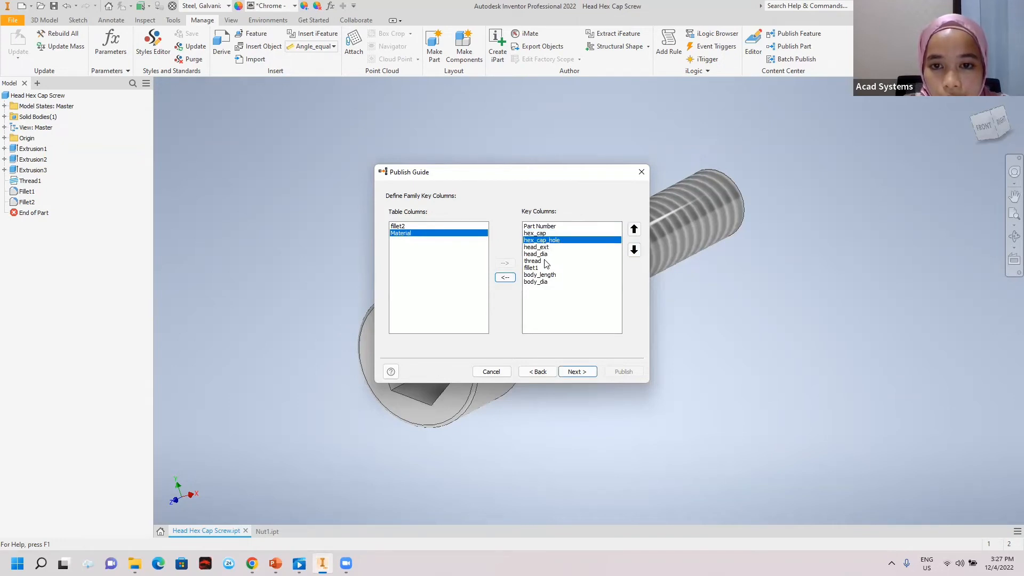
pyautogui.click(548, 252)
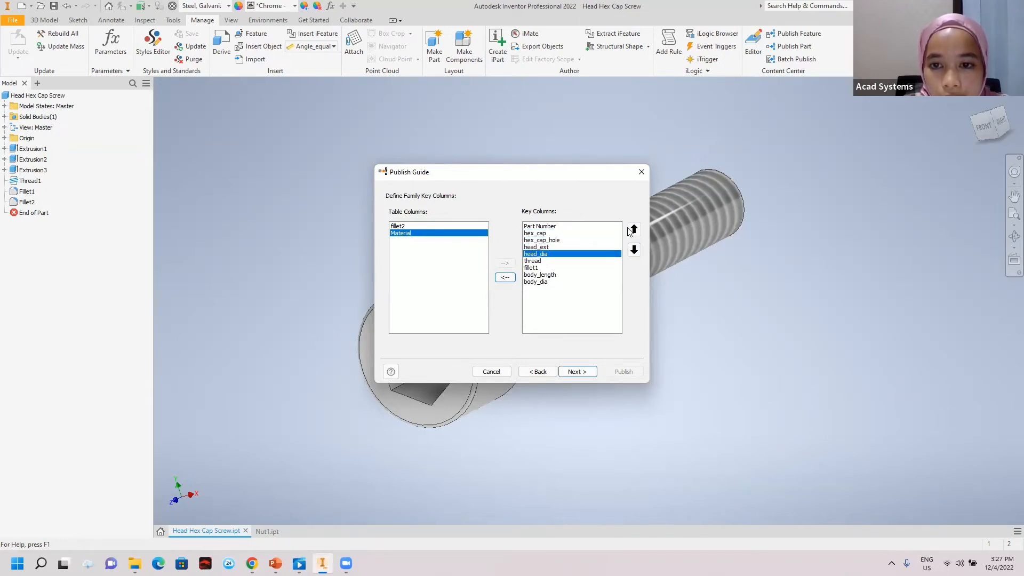
pyautogui.click(633, 229)
# Step: Move thread to the end of the key columns and place fillet1 just before it
pyautogui.click(547, 262)
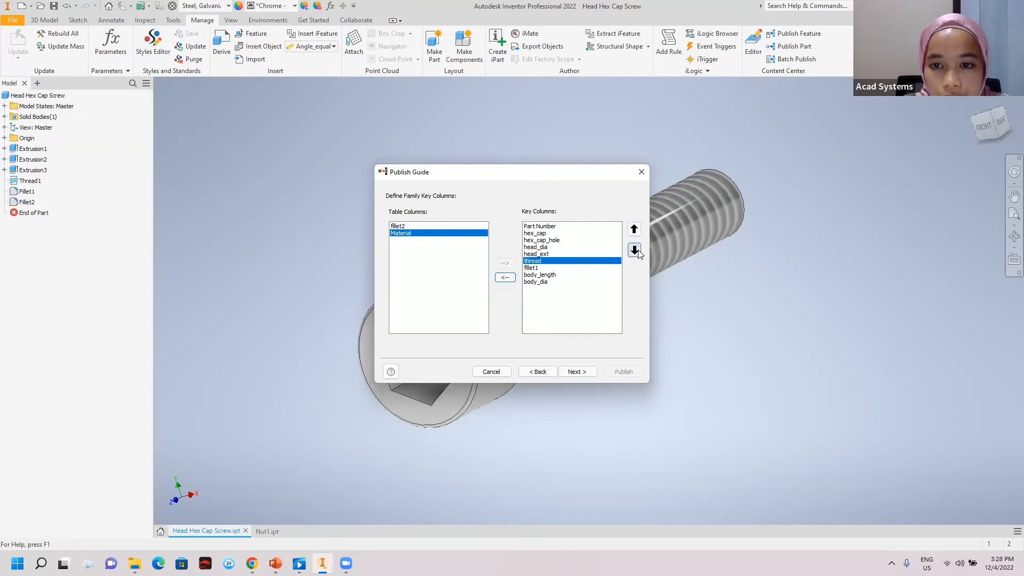
pyautogui.click(637, 250)
pyautogui.click(637, 251)
pyautogui.click(637, 250)
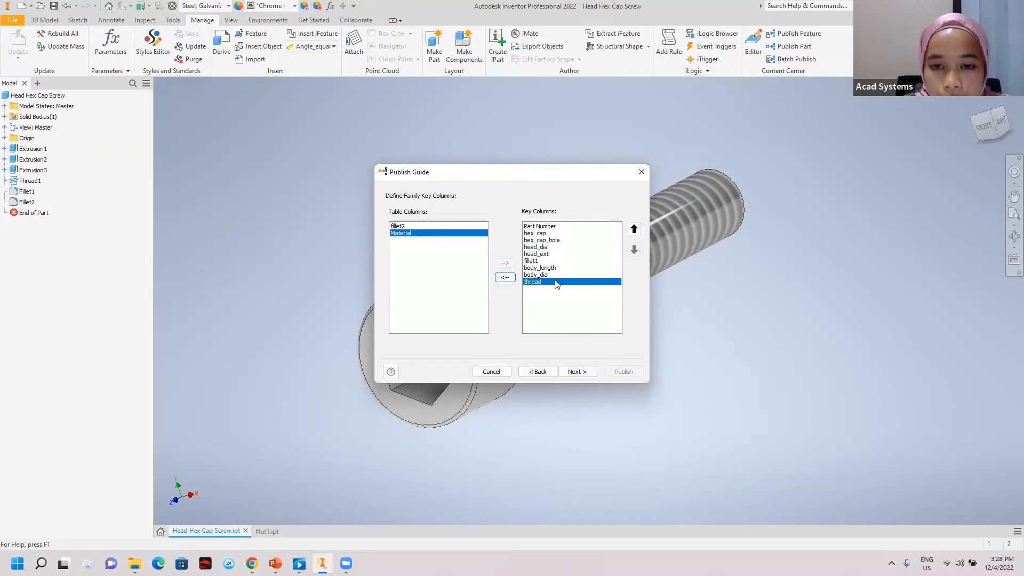
pyautogui.click(541, 261)
pyautogui.click(634, 250)
pyautogui.click(634, 250)
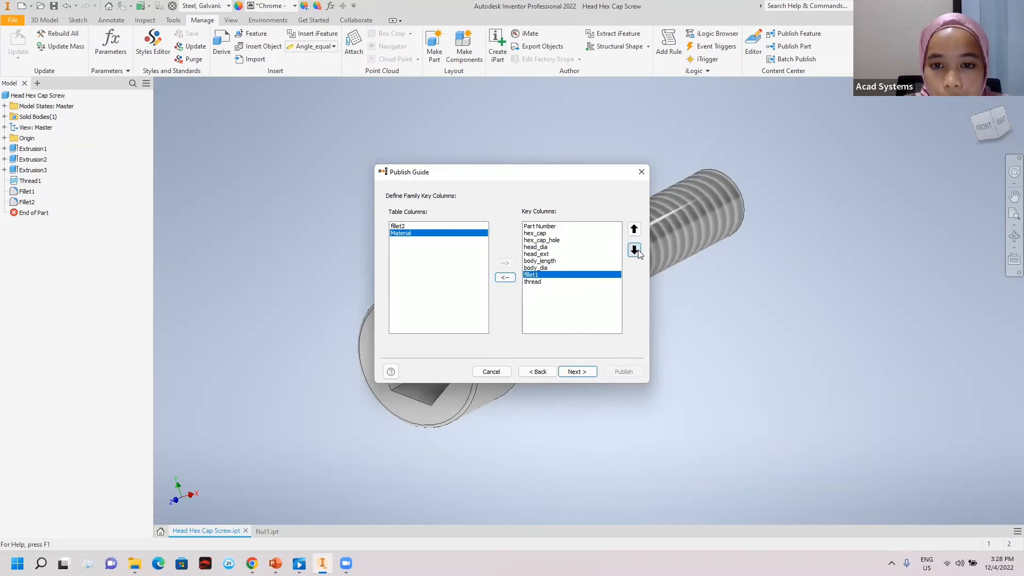
# Step: Move body_dia above body_length in the key columns and continue to the family properties
pyautogui.click(578, 267)
pyautogui.click(634, 229)
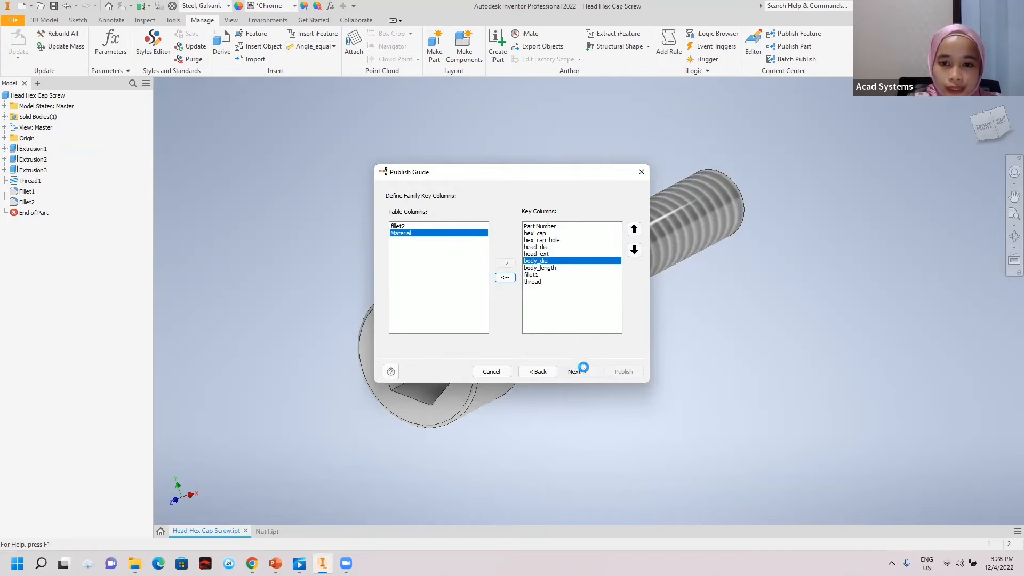
pyautogui.click(578, 371)
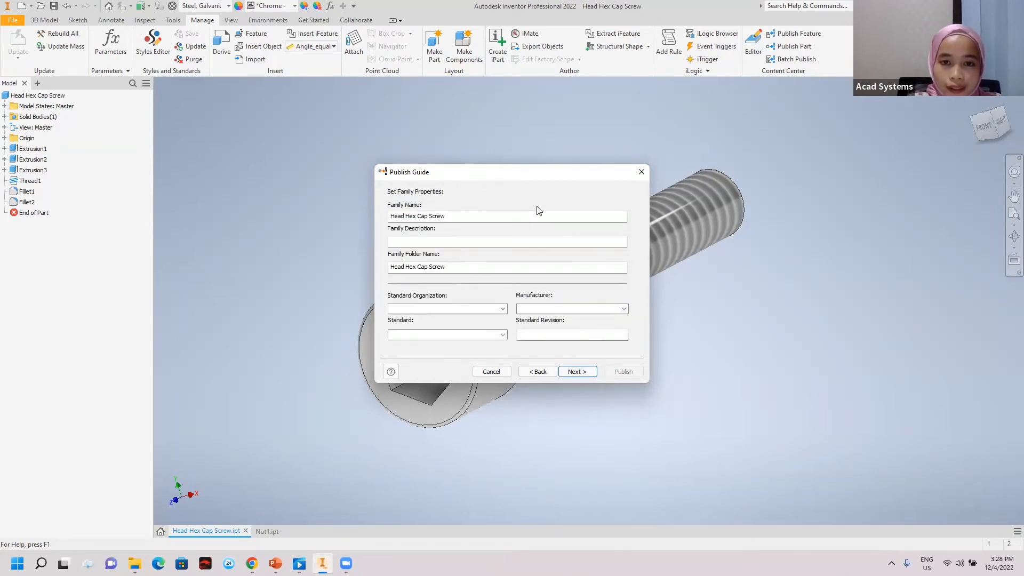
# Step: Prefix the family name with library001 so it reads "library001 Head Hex Cap Screw"
pyautogui.click(390, 216)
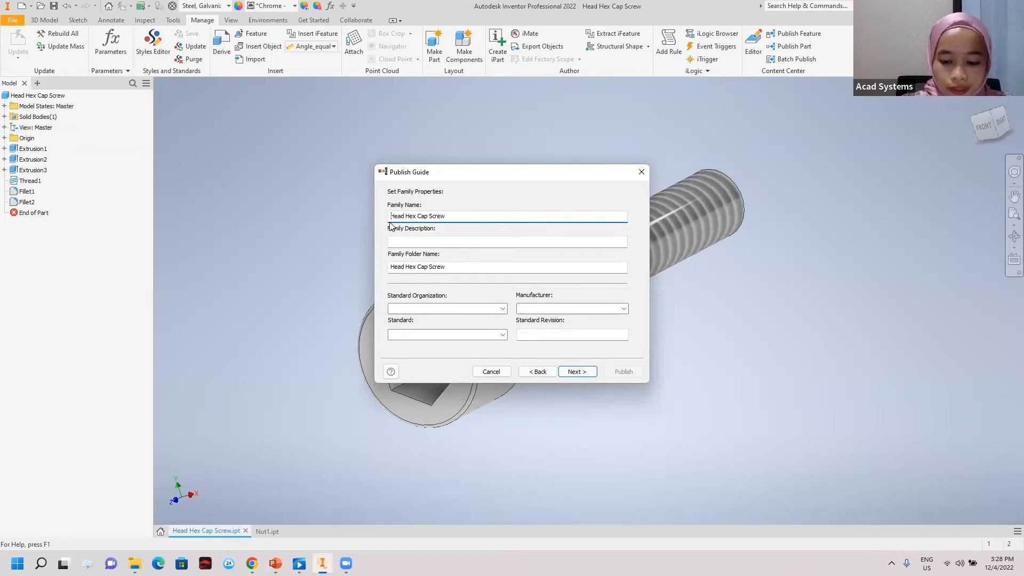
pyautogui.write('li')
pyautogui.write('rary')
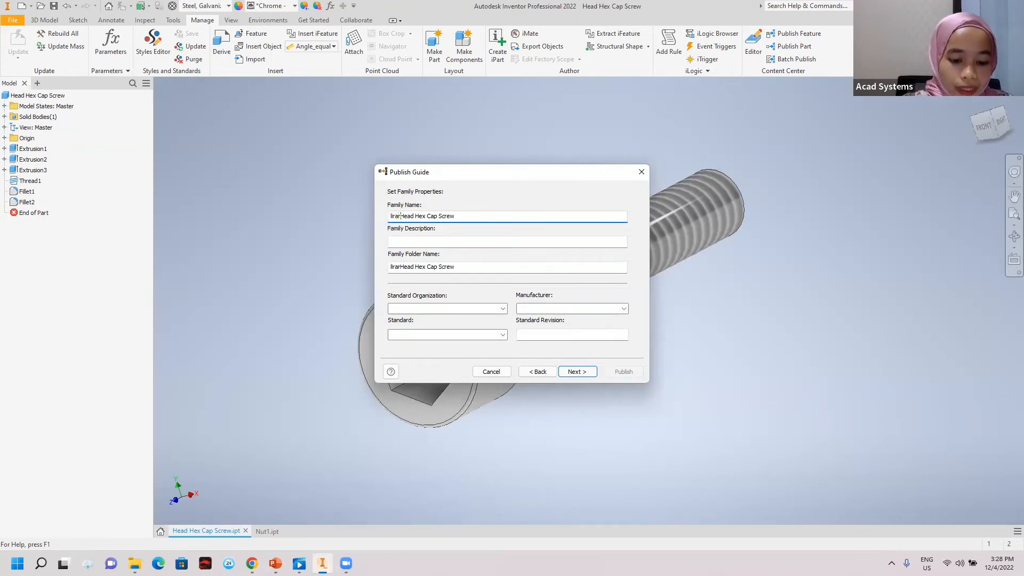
pyautogui.press('BackSpace')
pyautogui.press('BackSpace')
pyautogui.press('BackSpace')
pyautogui.press('BackSpace')
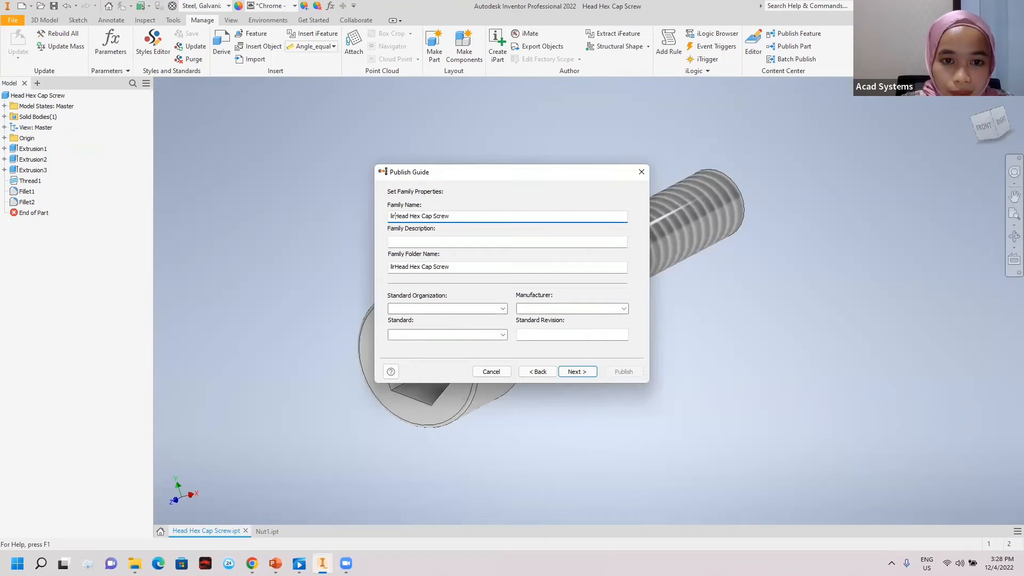
pyautogui.write('brary001c')
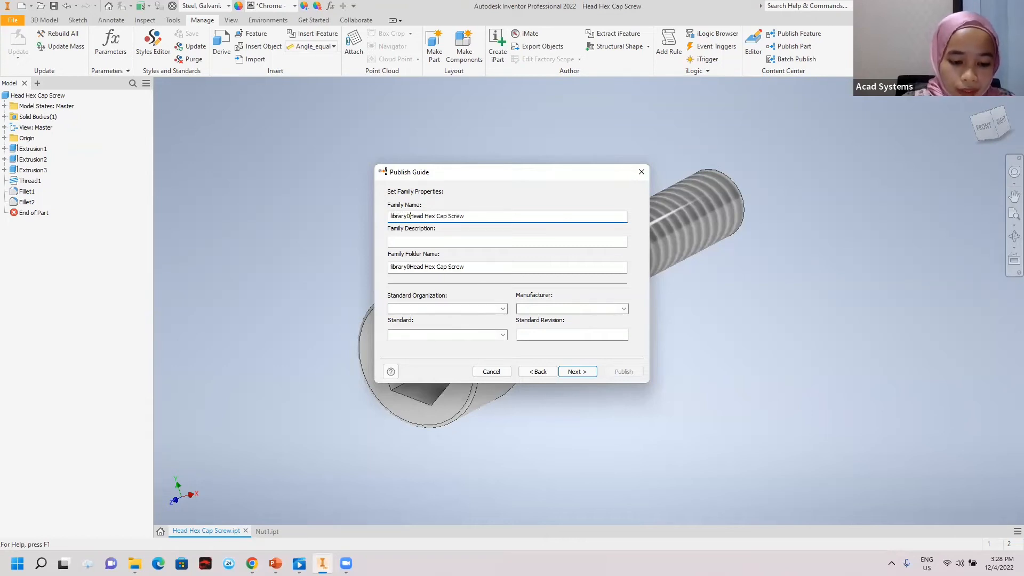
pyautogui.press('BackSpace')
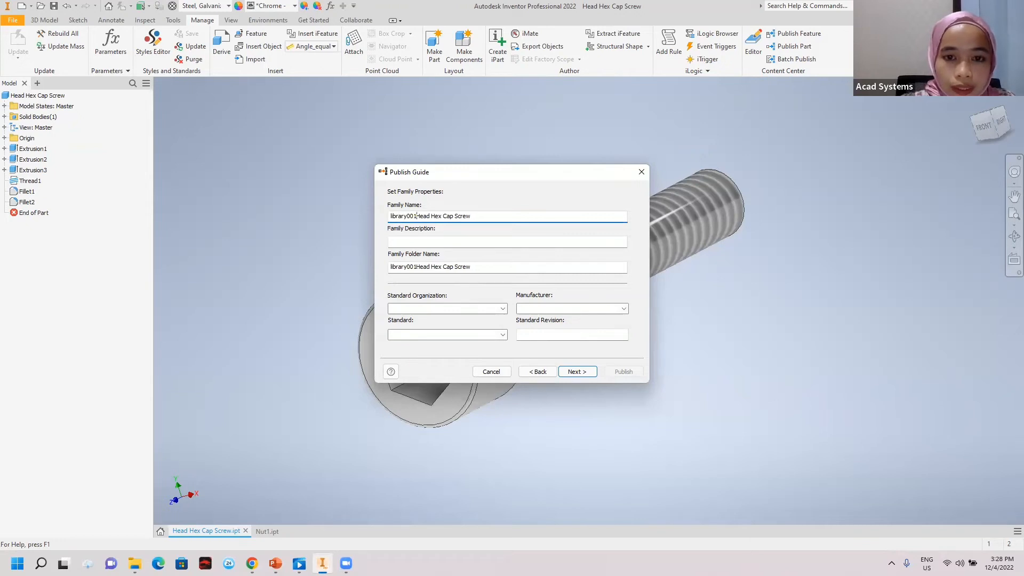
# Step: Copy the family name "library001 Head Hex Cap Screw" into the family description
pyautogui.moveTo(497, 217); pyautogui.dragTo(351, 218)
pyautogui.hotkey('ctrl', 'c')
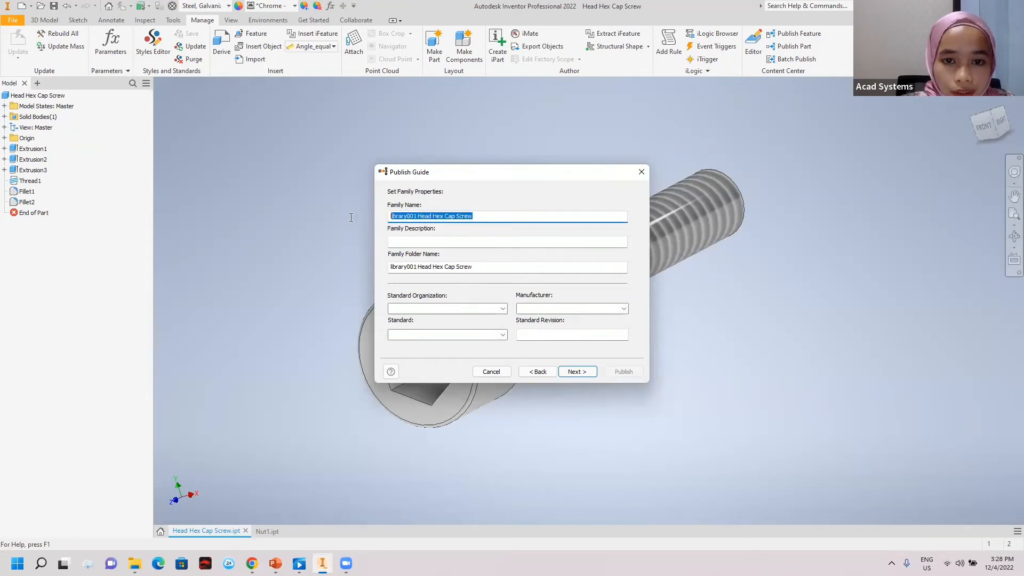
pyautogui.click(411, 241)
pyautogui.hotkey('ctrl', 'v')
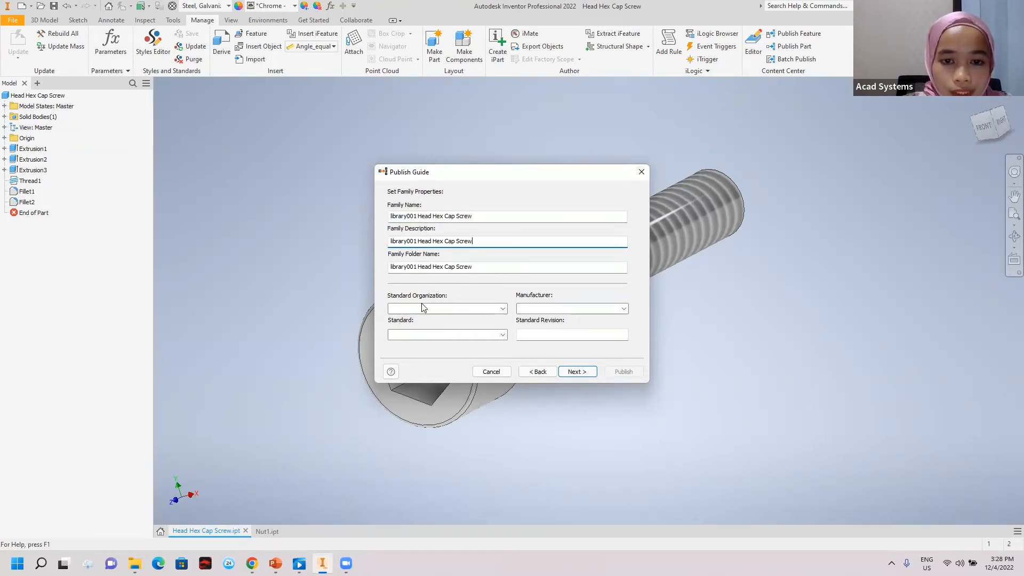
# Step: Set the family's standard organization to library001
pyautogui.click(465, 309)
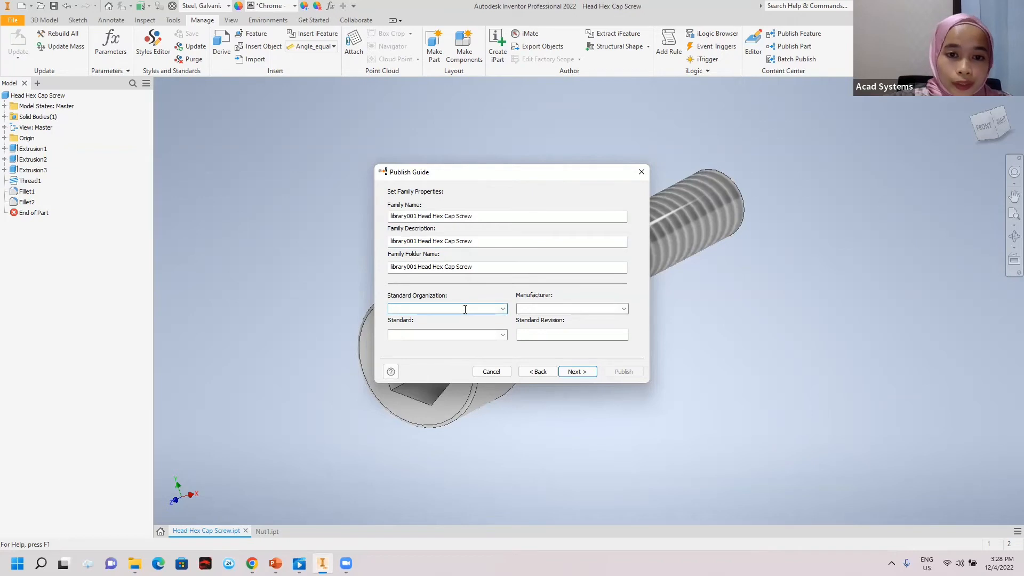
pyautogui.write('library011')
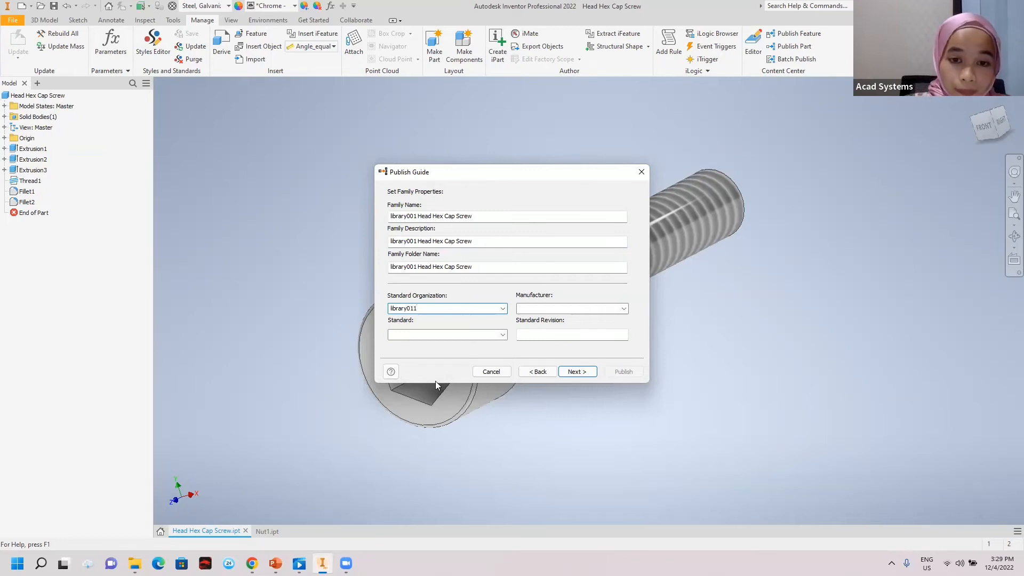
pyautogui.click(424, 331)
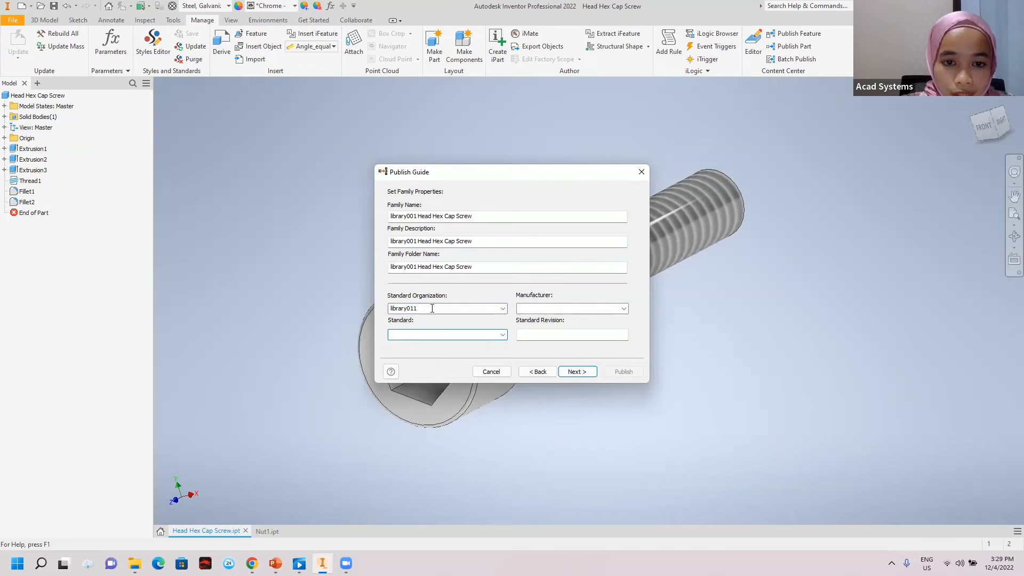
pyautogui.moveTo(432, 308); pyautogui.dragTo(351, 315)
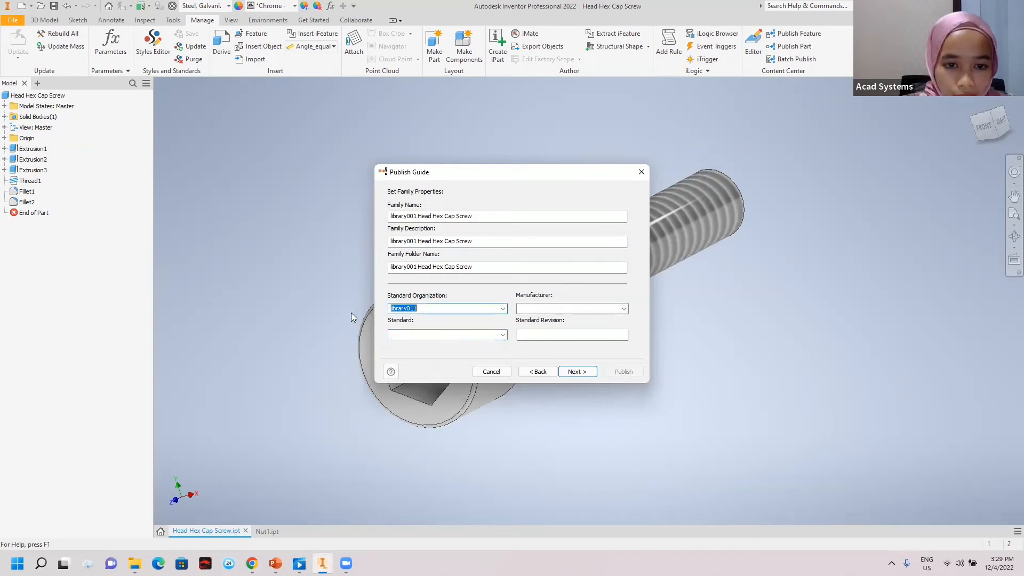
pyautogui.click(414, 309)
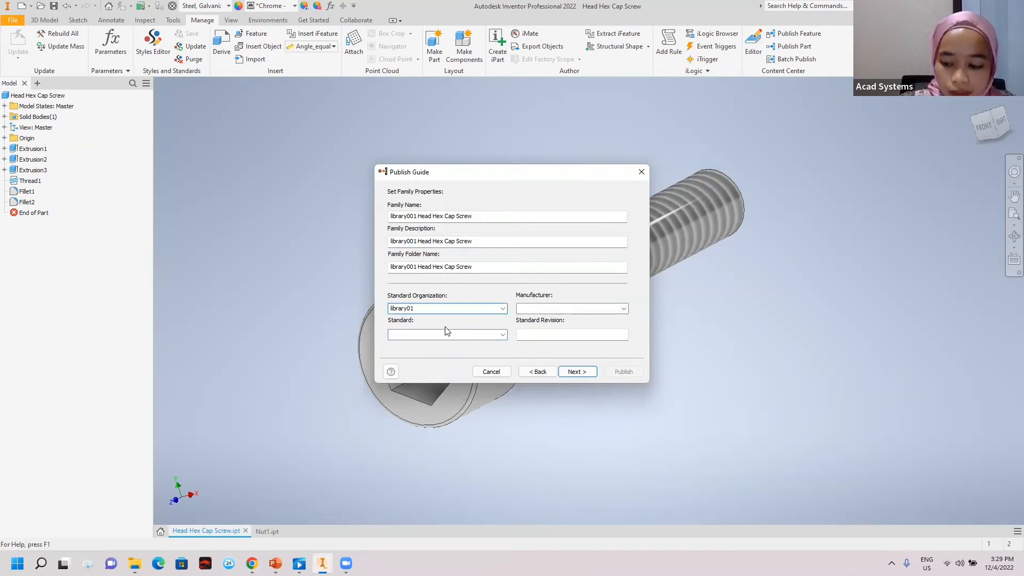
pyautogui.write('0')
# Step: Copy library001 from the standard organization into the standard and manufacturer, and set the standard revision to 1
pyautogui.moveTo(461, 310); pyautogui.dragTo(346, 307)
pyautogui.hotkey('ctrl', 'c')
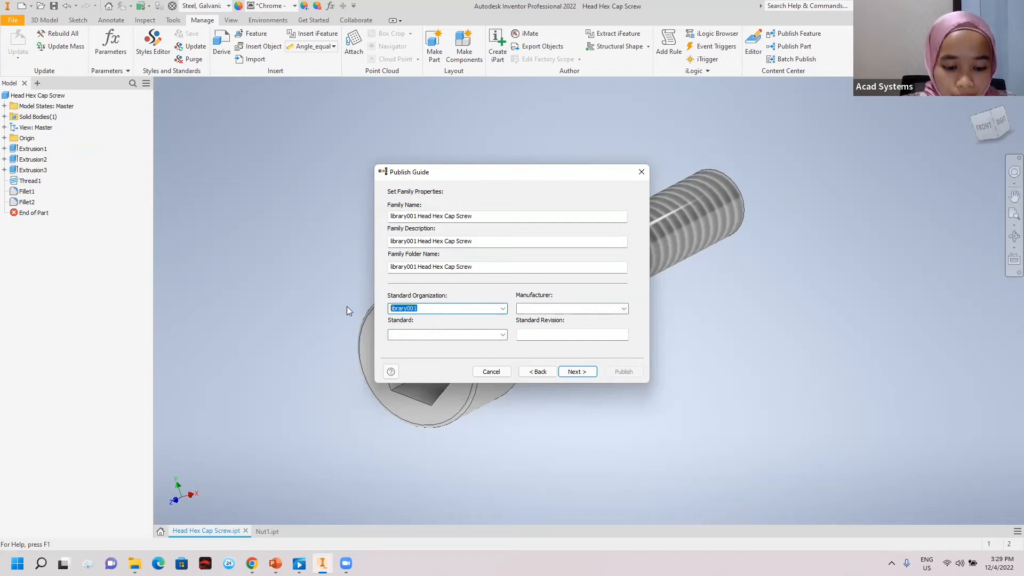
pyautogui.click(401, 333)
pyautogui.hotkey('ctrl', 'v')
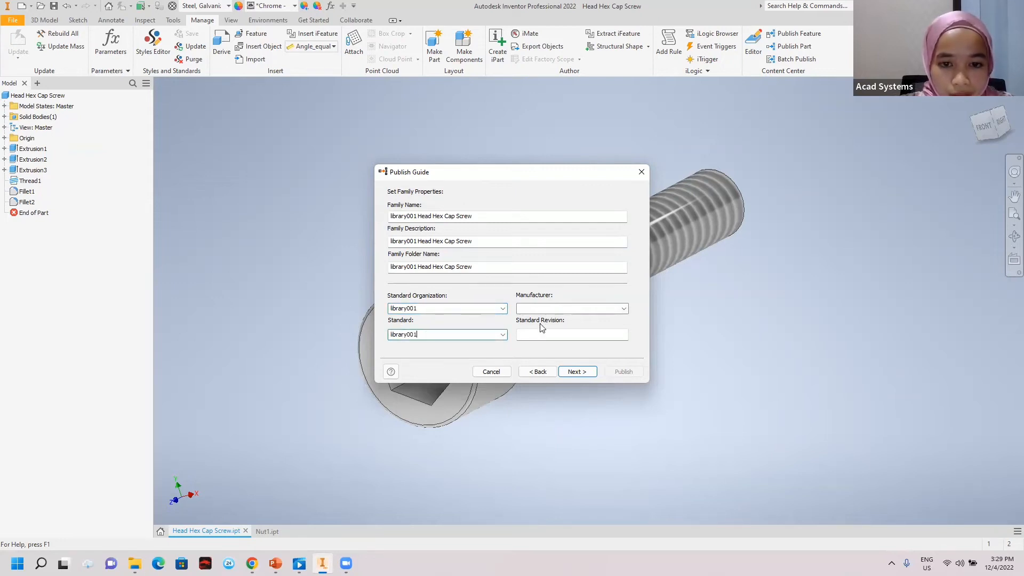
pyautogui.click(554, 309)
pyautogui.hotkey('ctrl', 'v')
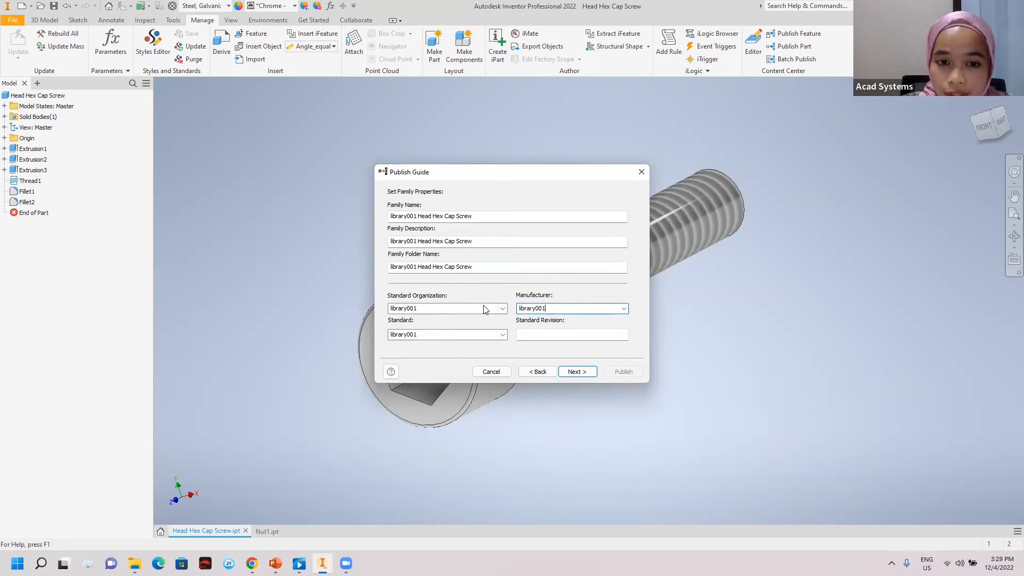
pyautogui.click(542, 336)
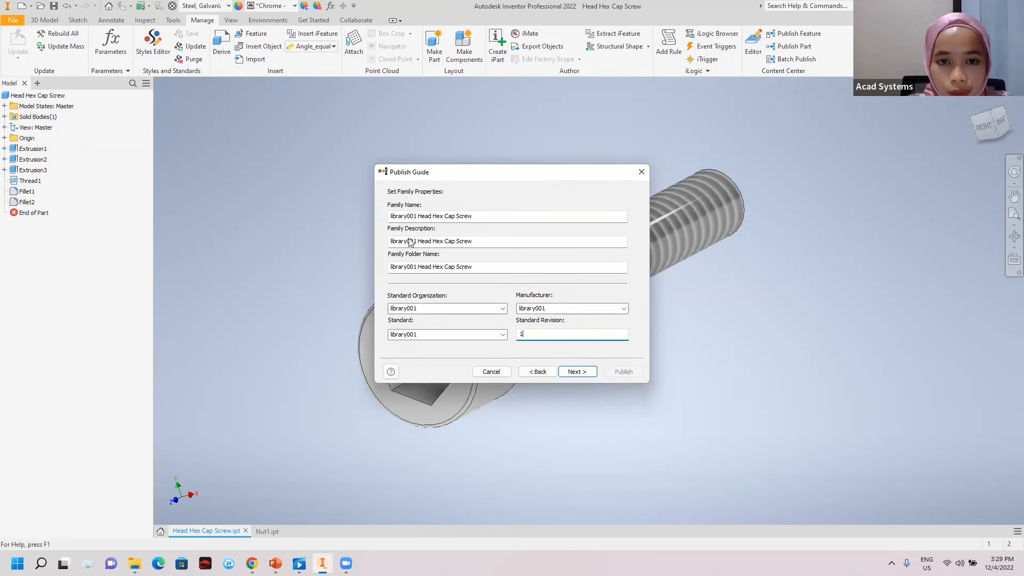
# Step: Keep the default family thumbnail image and publish the part family to the library
pyautogui.click(566, 372)
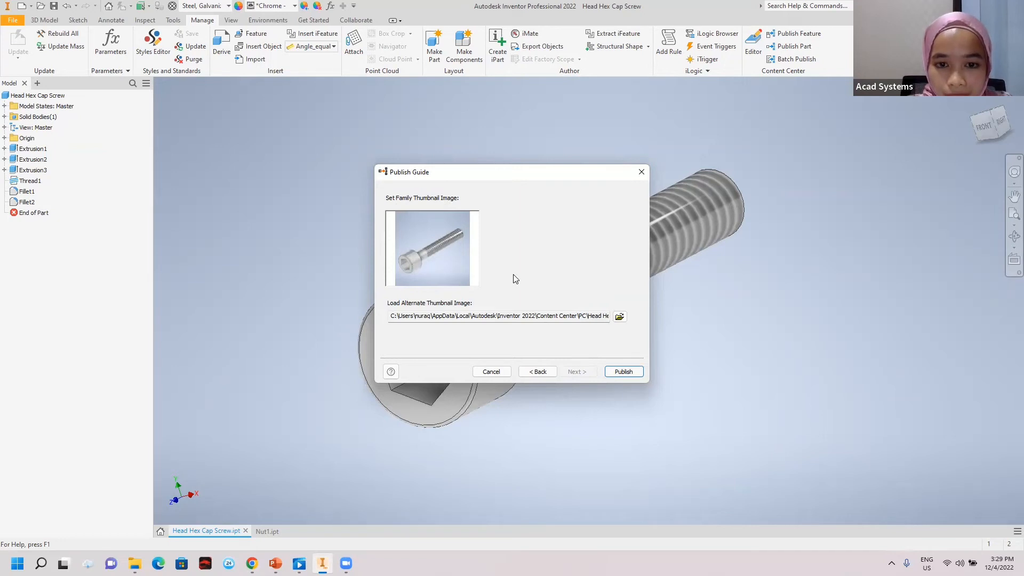
pyautogui.click(623, 371)
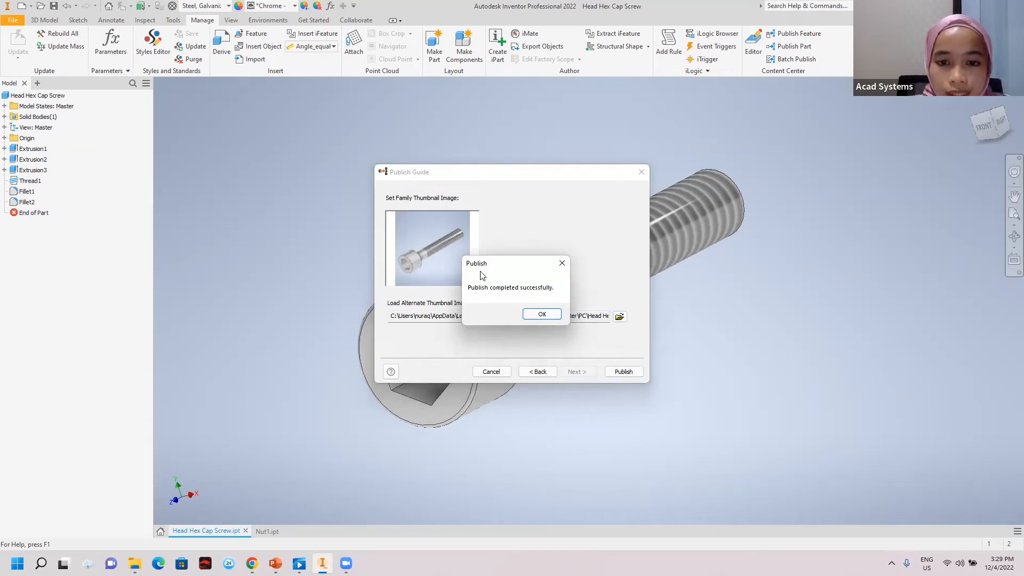
pyautogui.click(541, 314)
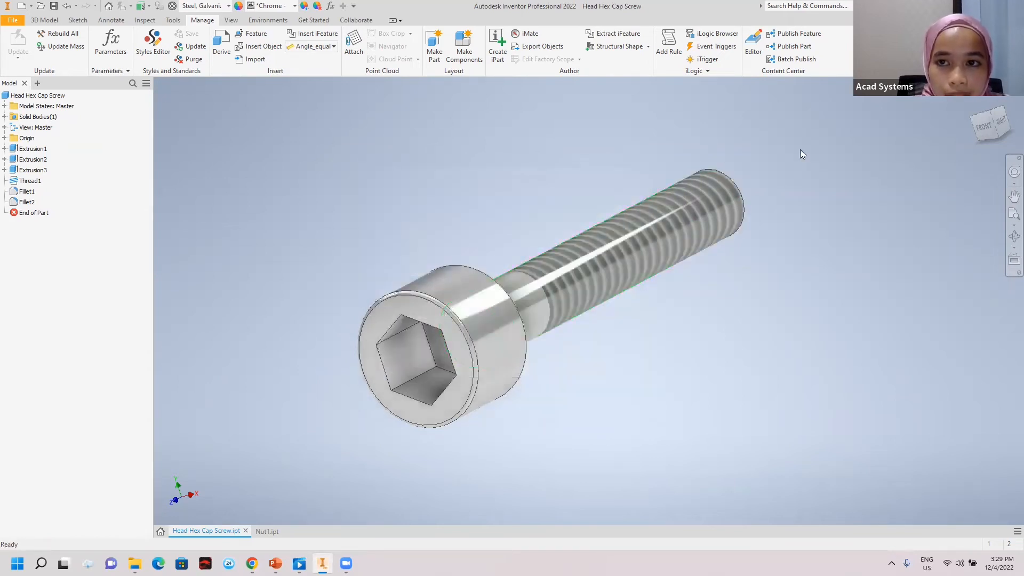
# Step: Open the Content Center Editor and check the Custom bolt category for the published screw family
pyautogui.click(754, 50)
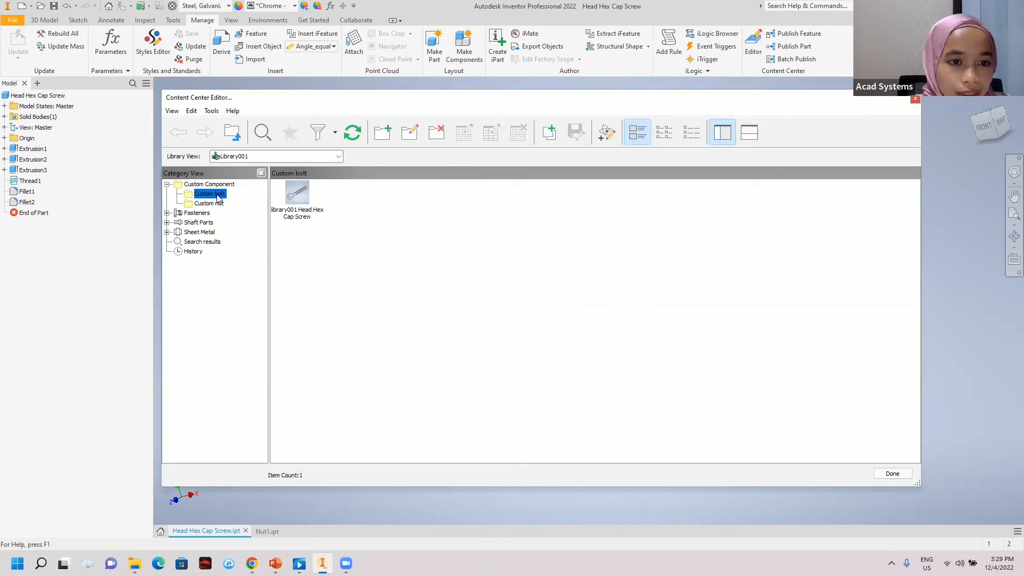
pyautogui.click(218, 196)
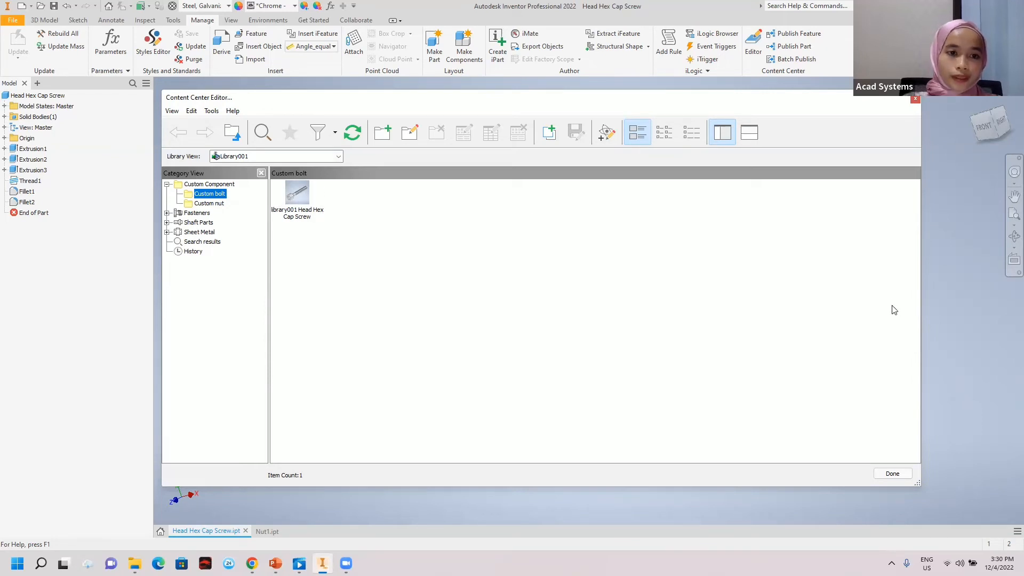
pyautogui.click(892, 474)
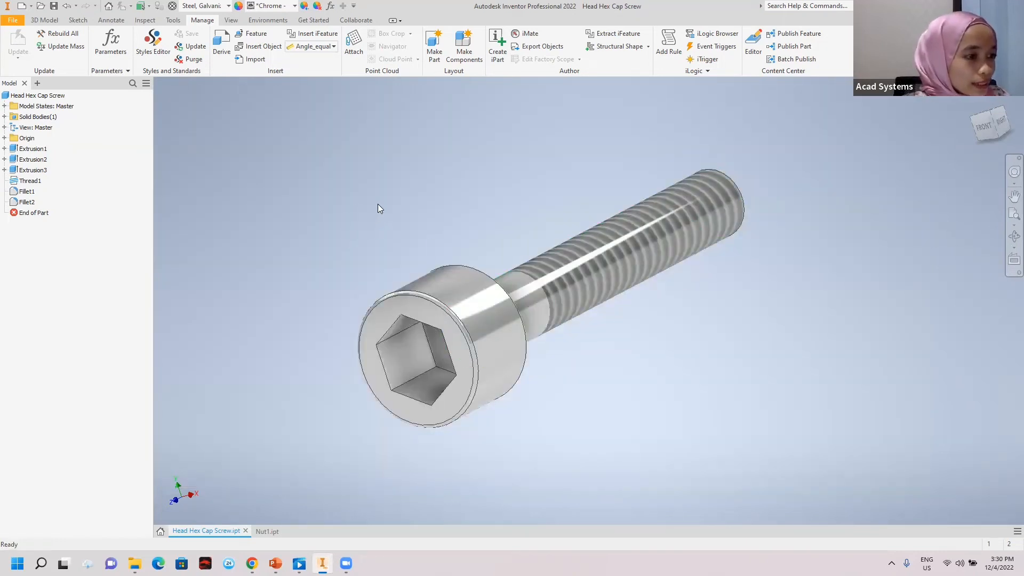
pyautogui.click(753, 45)
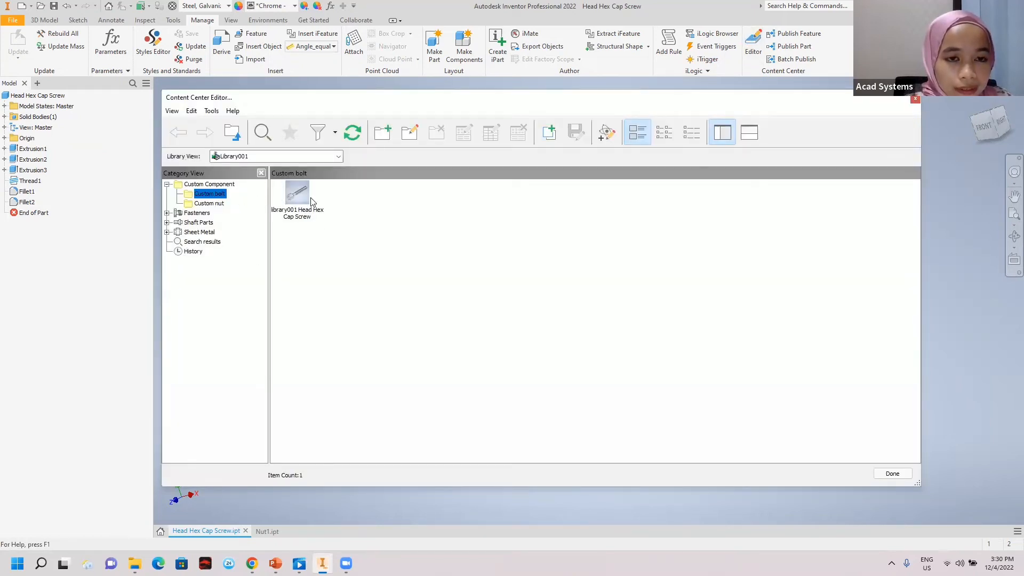
pyautogui.click(293, 199)
pyautogui.rightClick(296, 193)
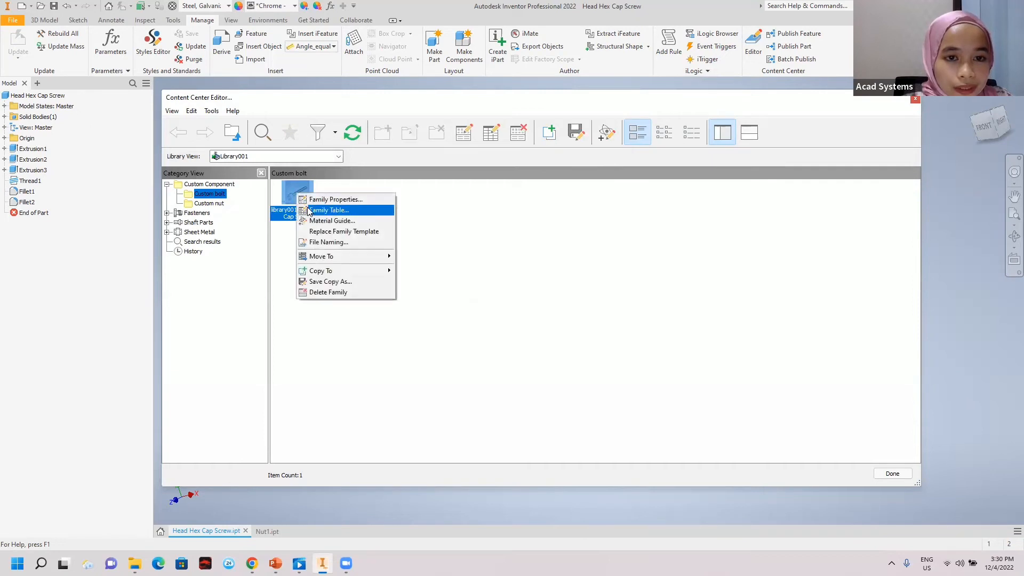
pyautogui.click(313, 213)
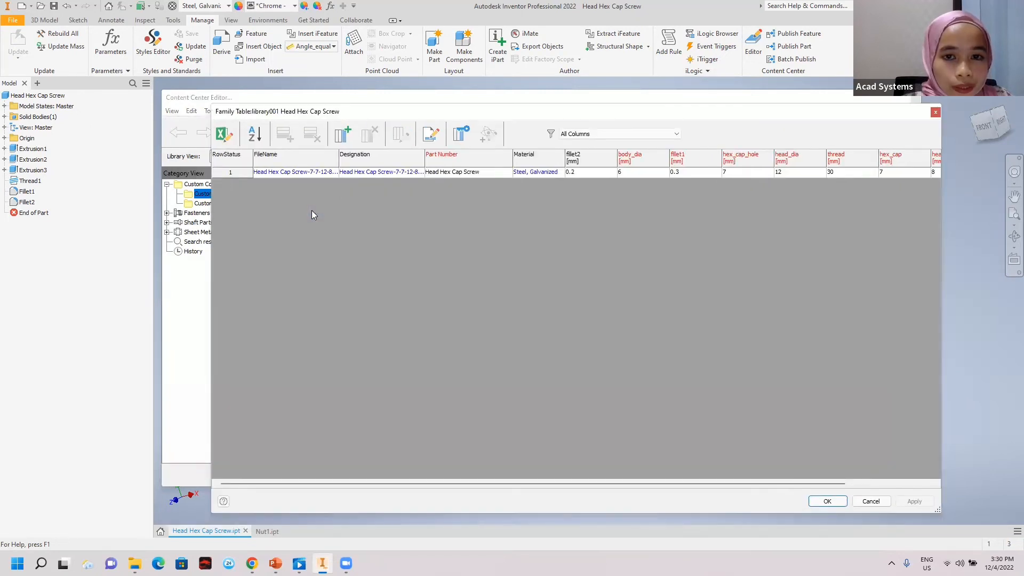
pyautogui.click(868, 501)
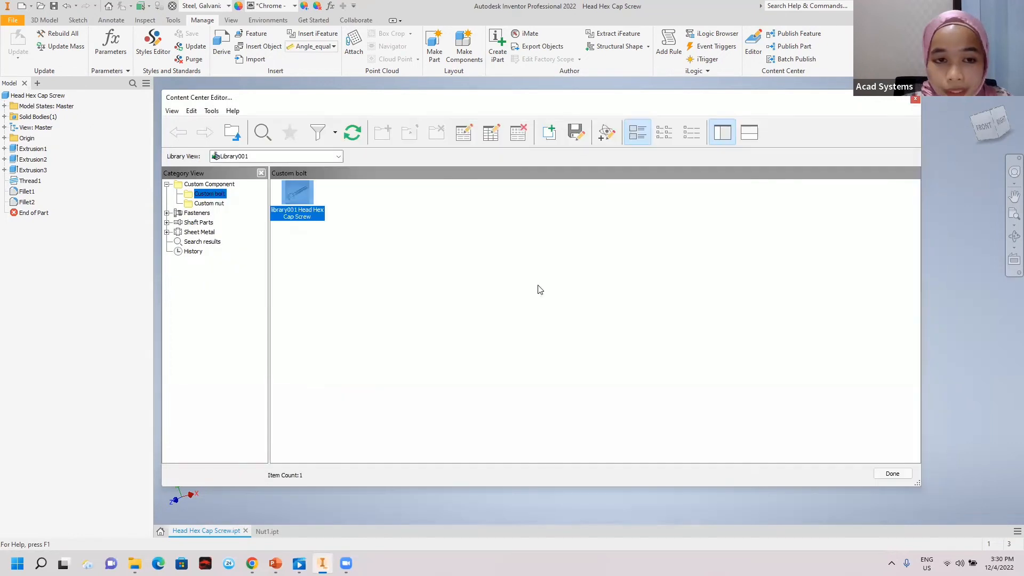
# Step: Open the screw family's table and set the first row's part number to Head Hex Cap Screw - 1451
pyautogui.rightClick(297, 192)
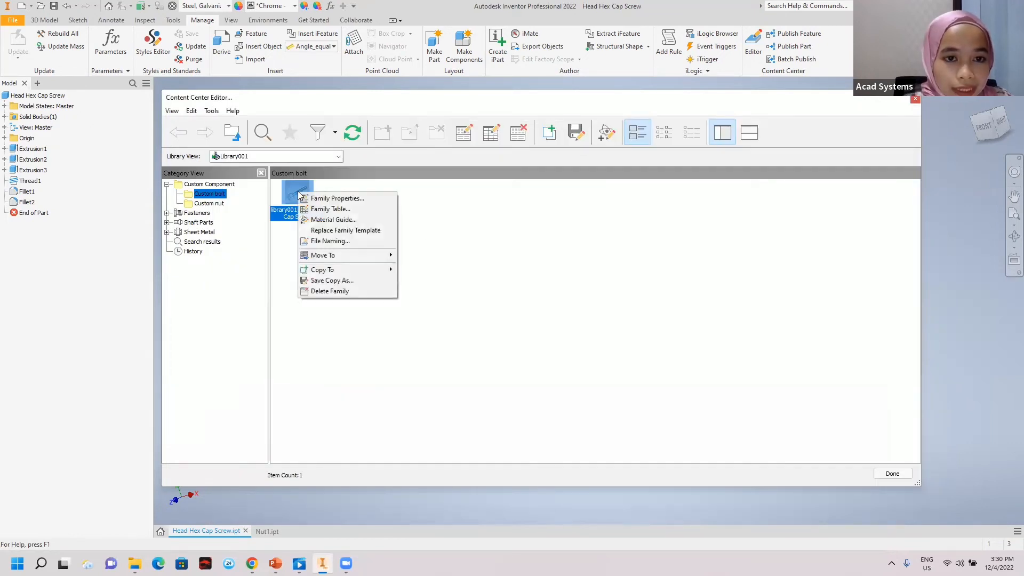
pyautogui.click(324, 211)
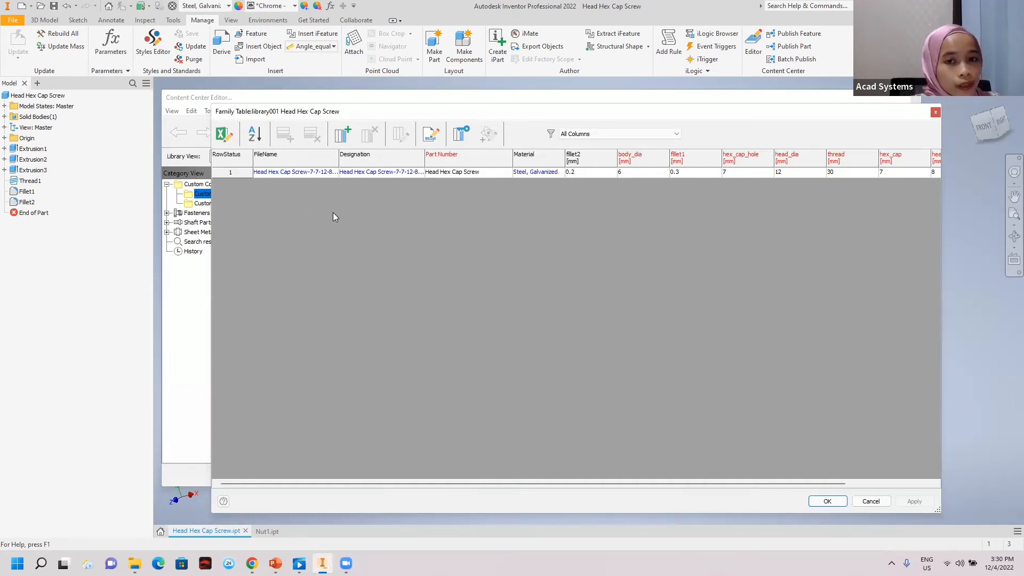
pyautogui.click(473, 174)
pyautogui.click(489, 173)
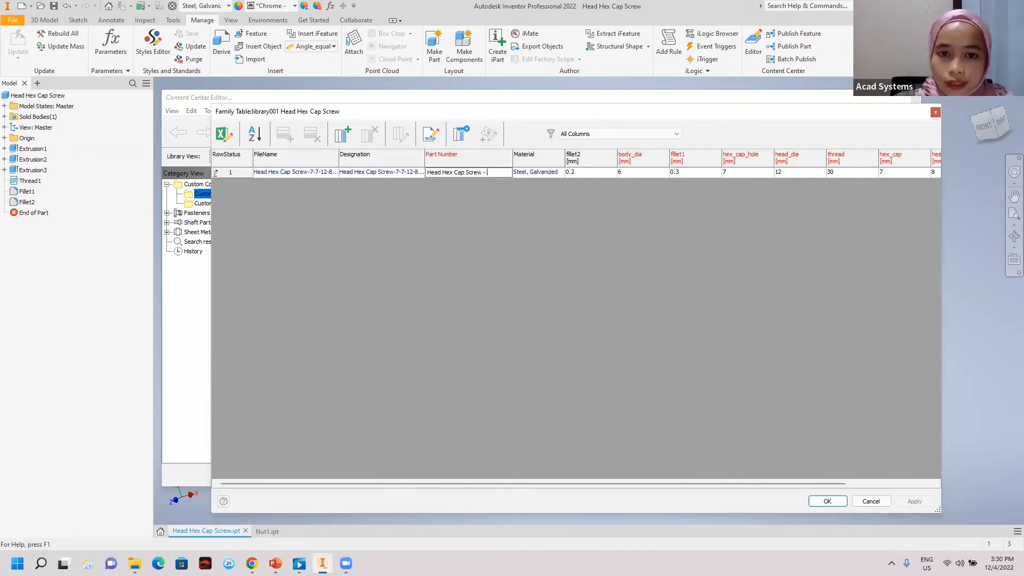
pyautogui.write('- 1451')
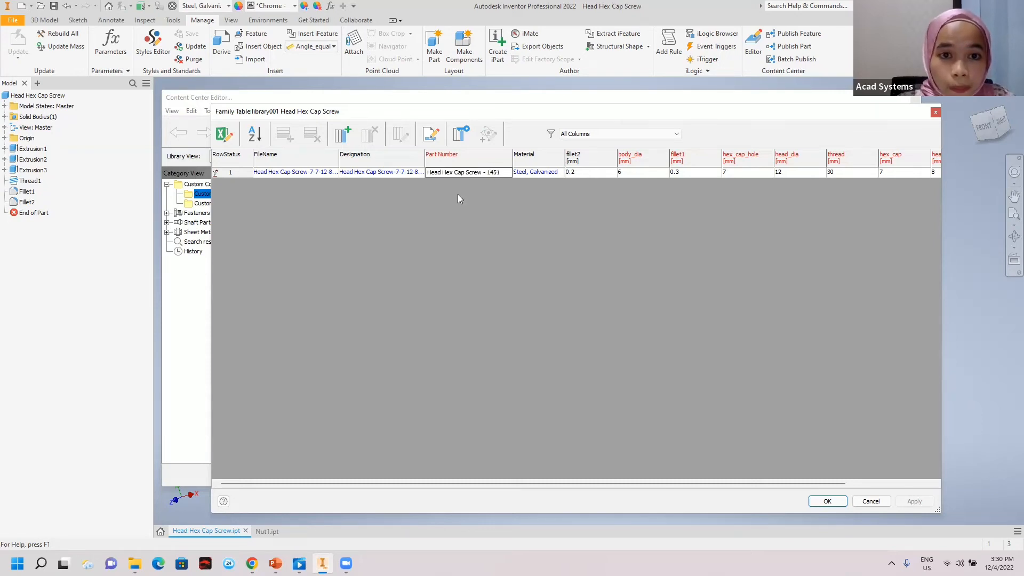
pyautogui.press('Return')
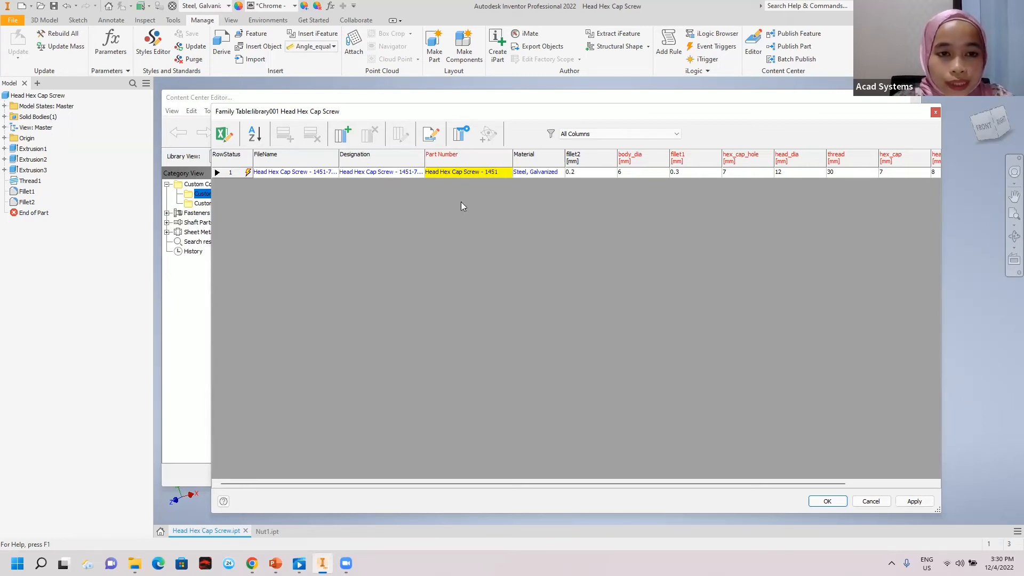
pyautogui.rightClick(311, 161)
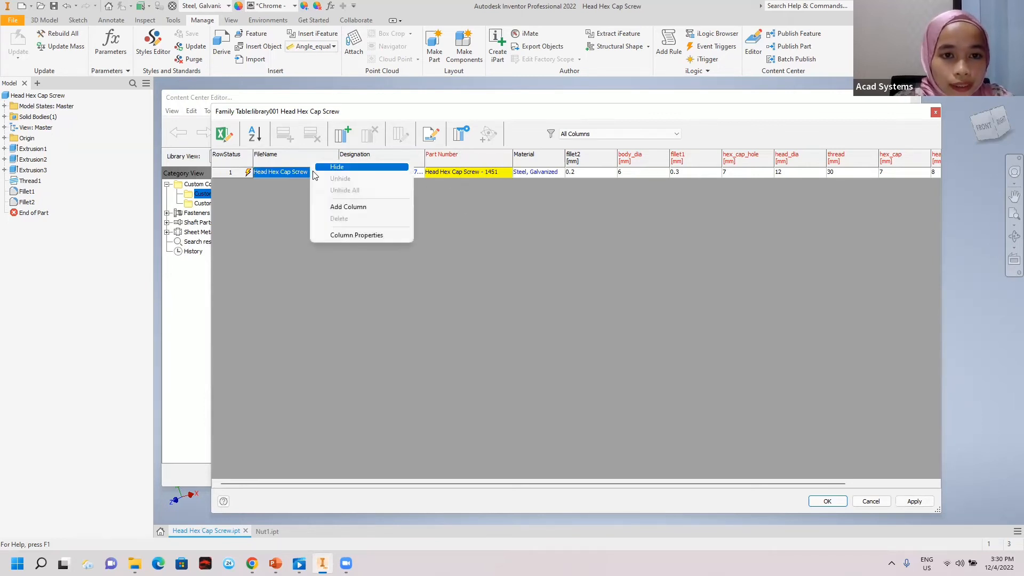
pyautogui.click(331, 208)
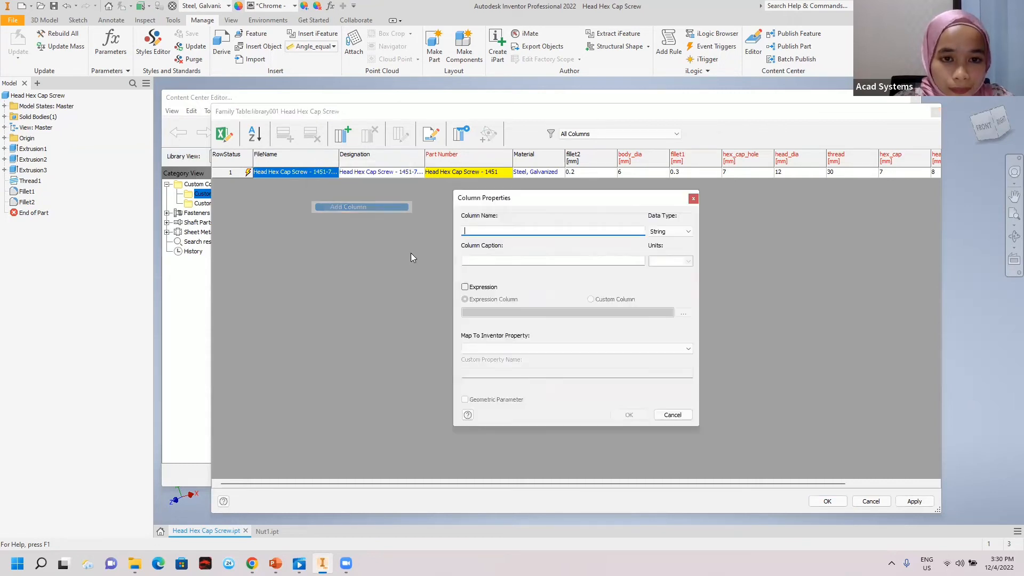
pyautogui.click(672, 415)
# Step: Reduce the FileName column's expression to {PARTNUMBER} only, removing the appended dimension parameters
pyautogui.rightClick(311, 162)
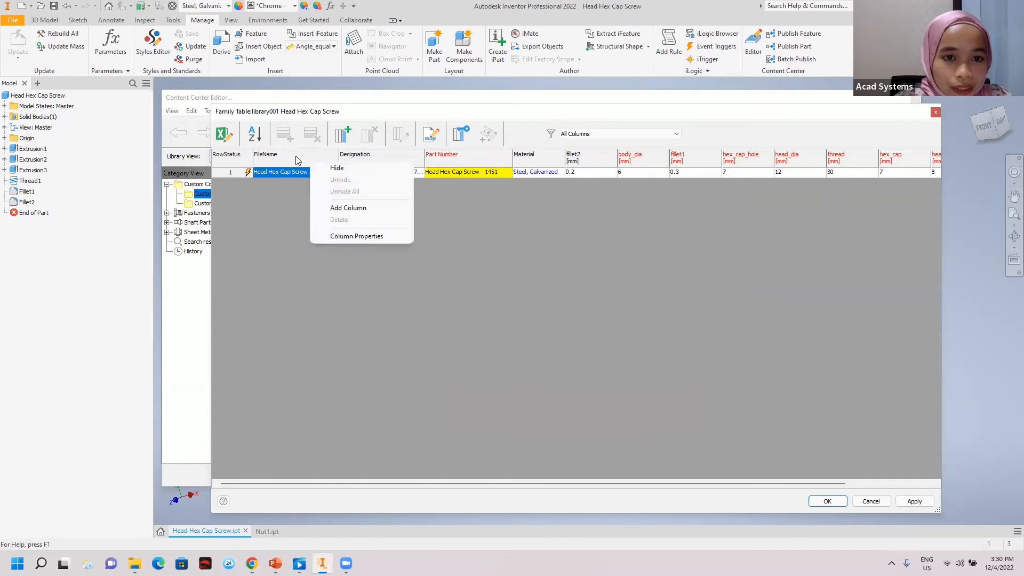
pyautogui.click(340, 235)
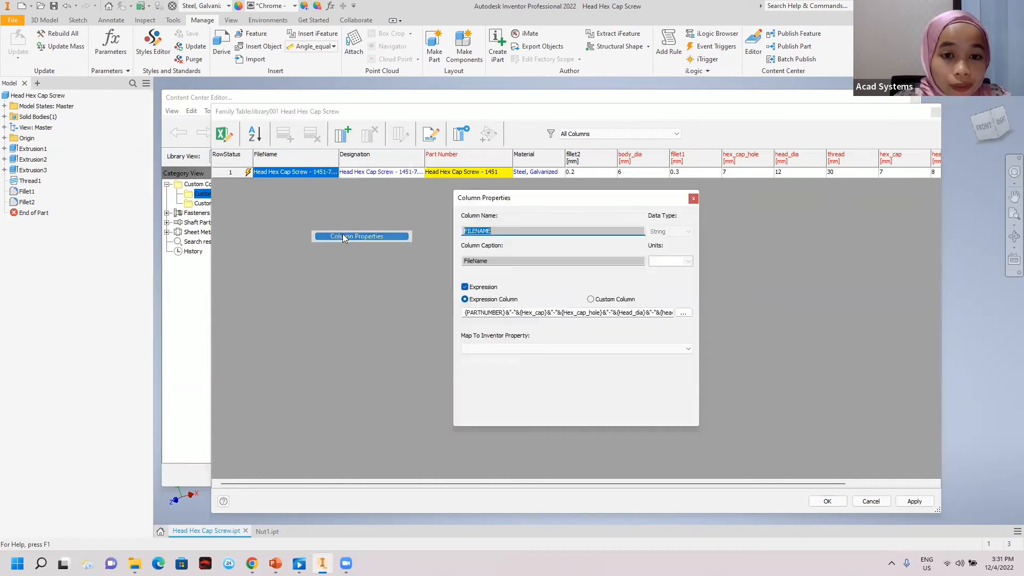
pyautogui.click(505, 315)
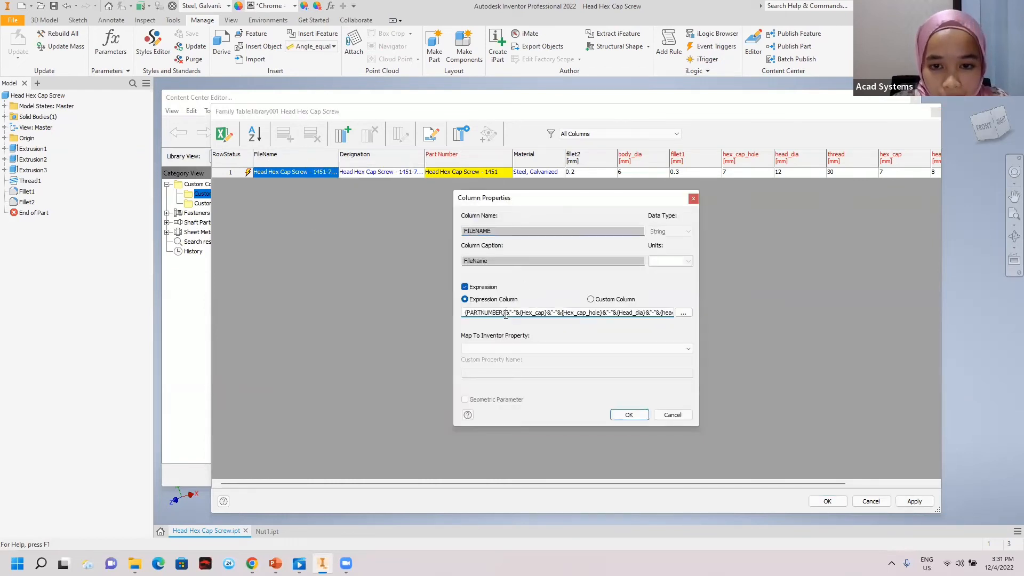
pyautogui.moveTo(506, 314); pyautogui.dragTo(698, 316)
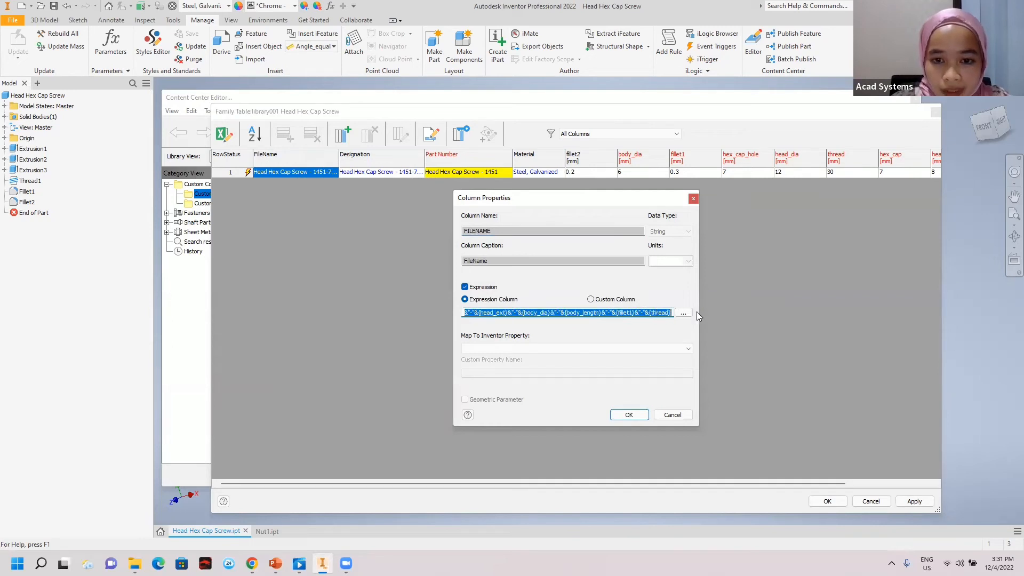
pyautogui.write('{PARTNUMBER}')
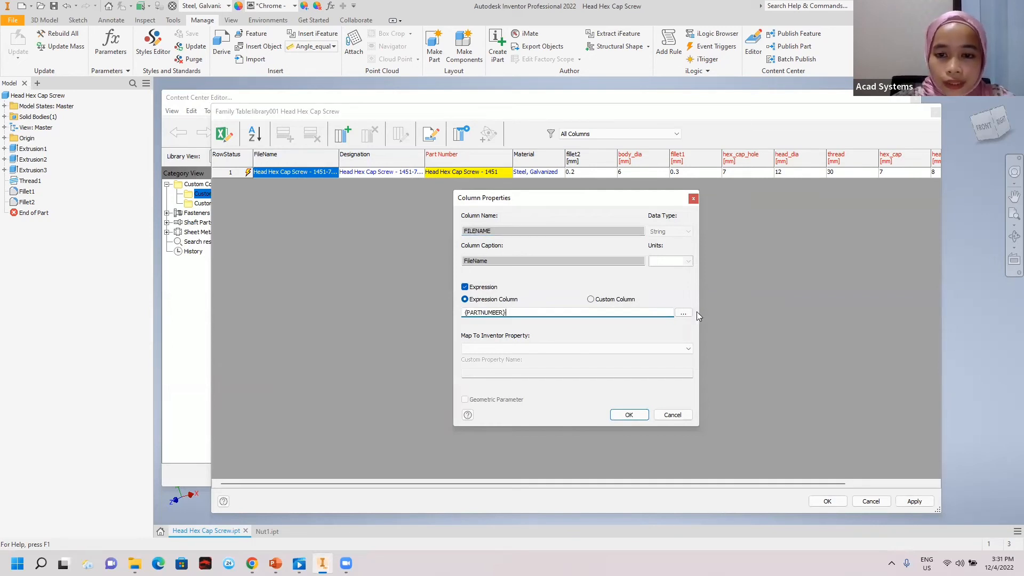
pyautogui.click(630, 415)
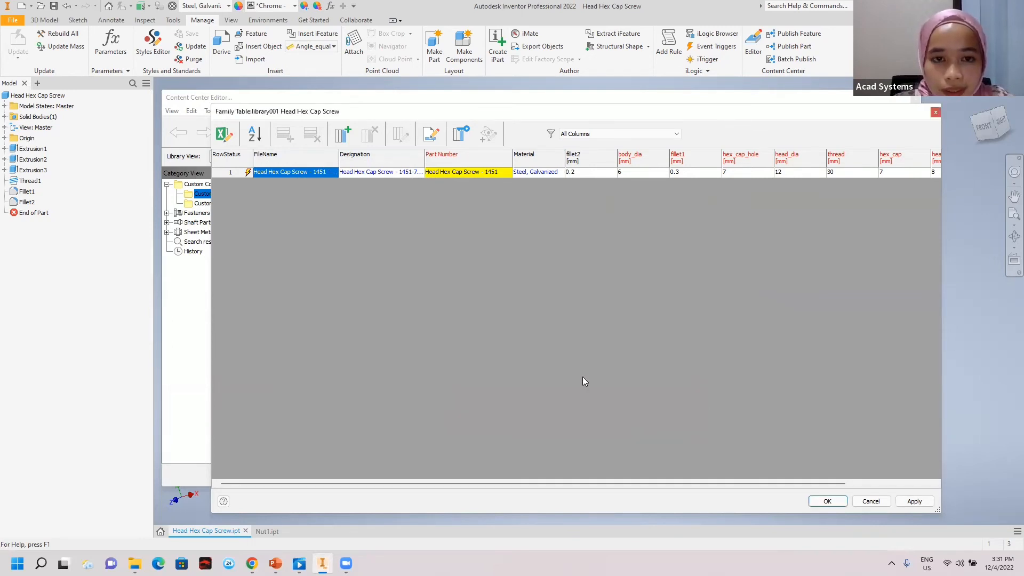
# Step: Shorten the Designation column's expression so that it contains only {PARTNUMBER}
pyautogui.click(366, 172)
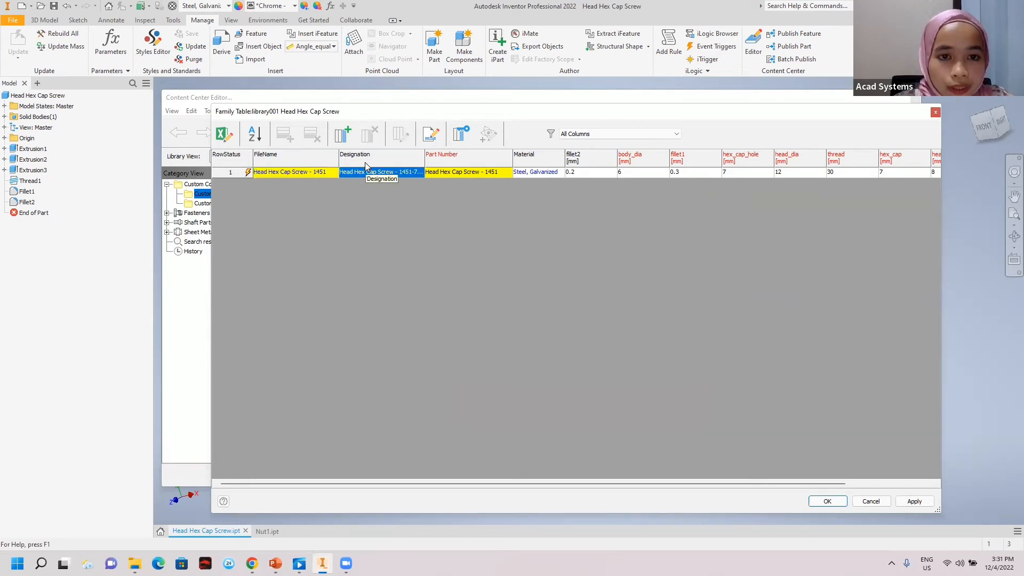
pyautogui.rightClick(369, 161)
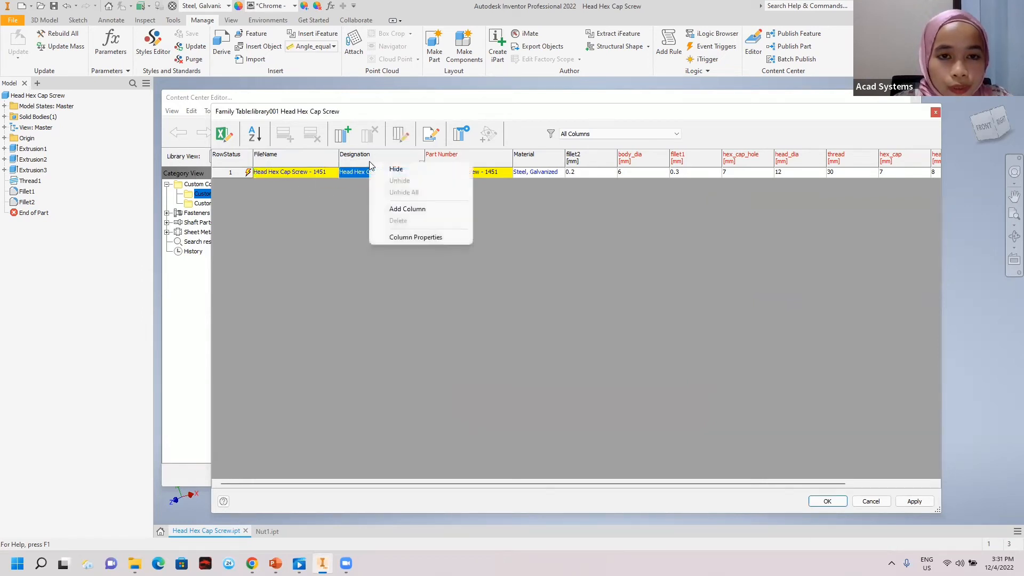
pyautogui.click(410, 236)
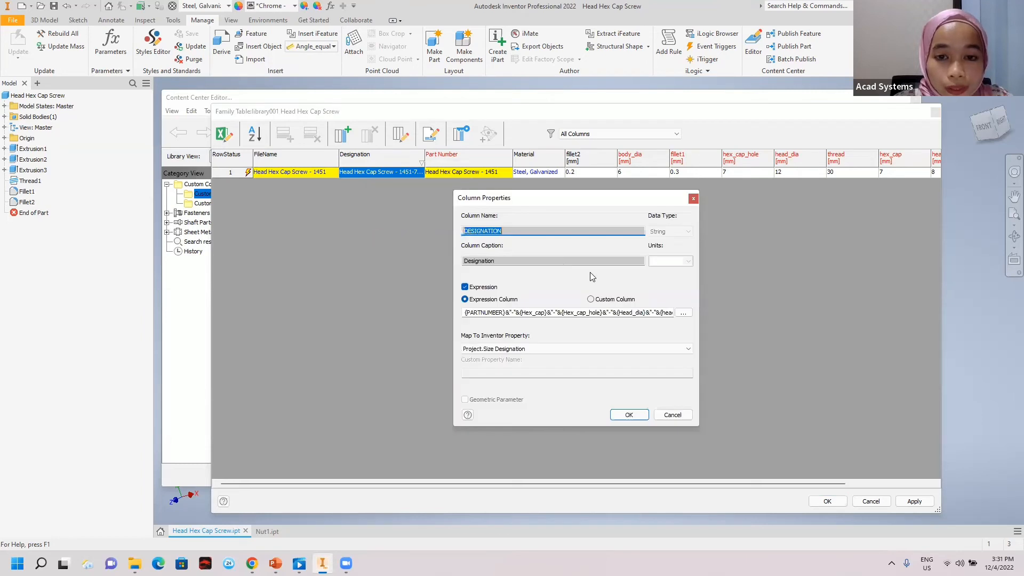
pyautogui.moveTo(506, 312); pyautogui.dragTo(708, 326)
pyautogui.press('Delete')
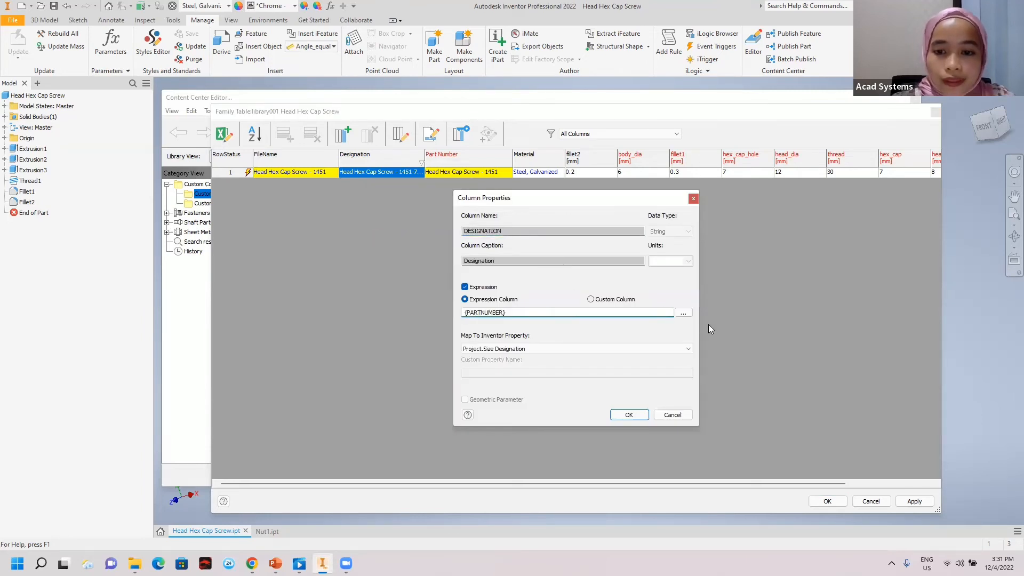
pyautogui.click(642, 413)
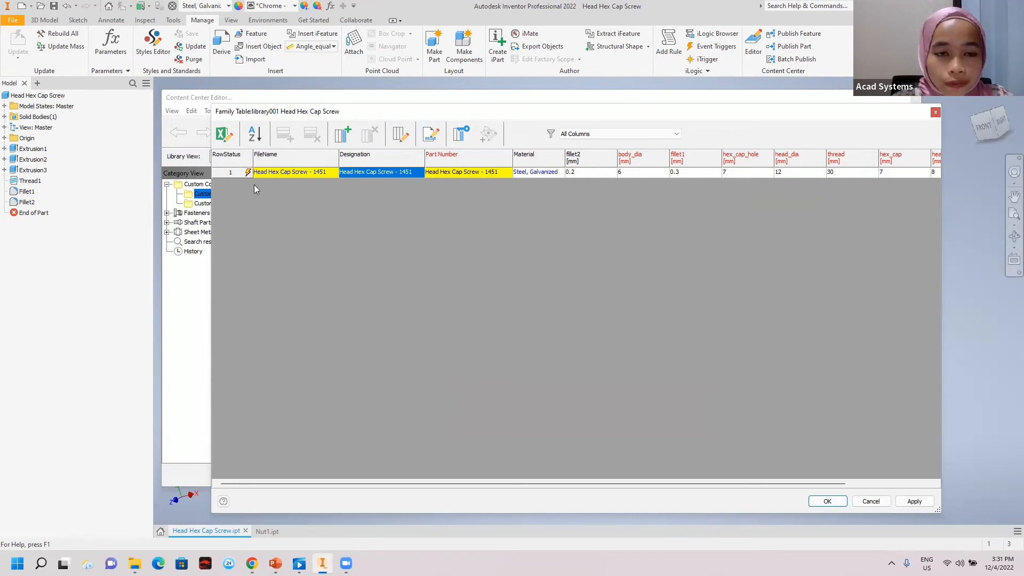
# Step: Add a second row to the family table and set its part number to Head Hex Cap Screw - 1452
pyautogui.rightClick(230, 177)
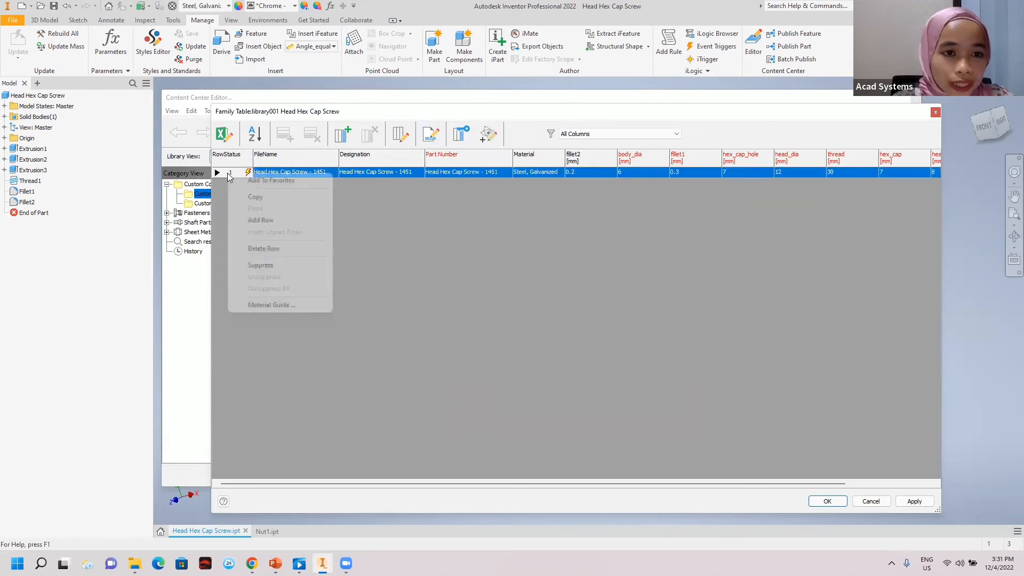
pyautogui.click(262, 221)
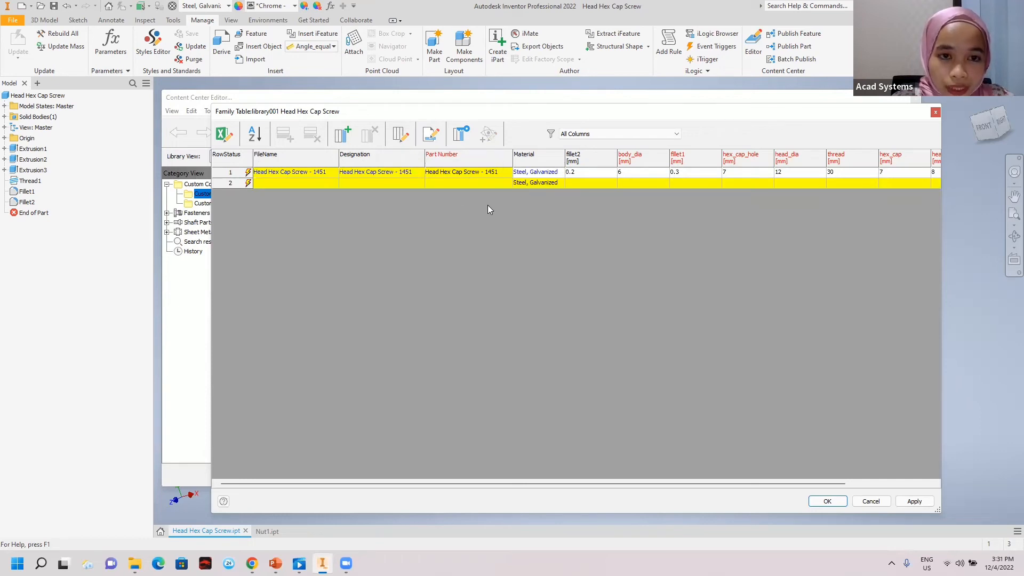
pyautogui.click(452, 177)
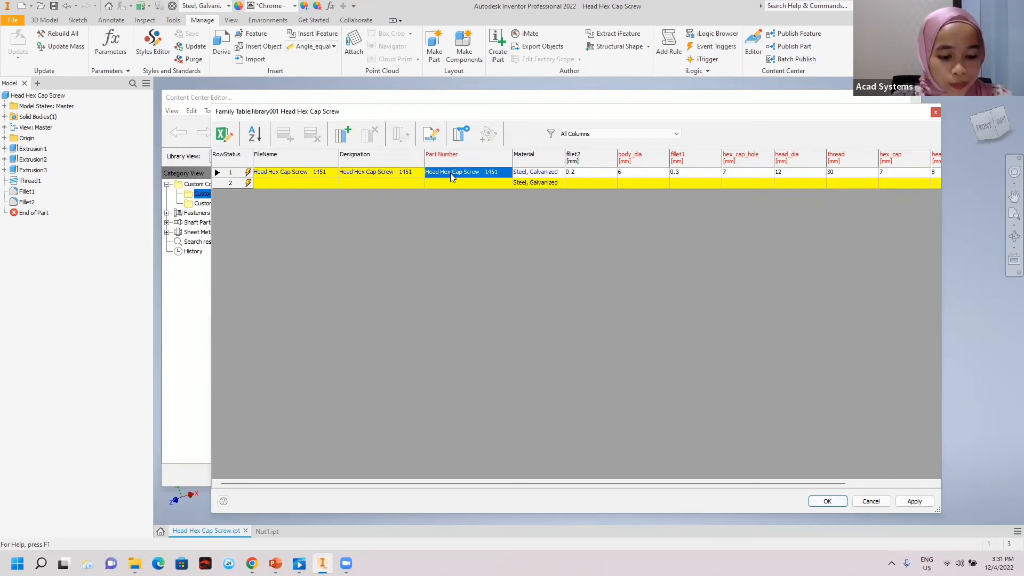
pyautogui.click(455, 183)
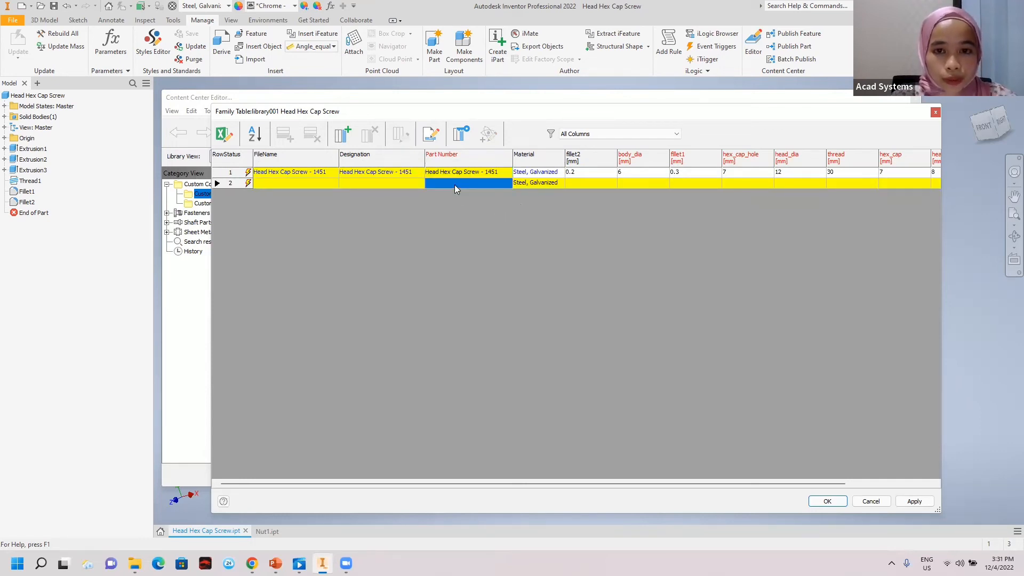
pyautogui.write('Head Hex Cap Screw - 1451')
pyautogui.click(496, 182)
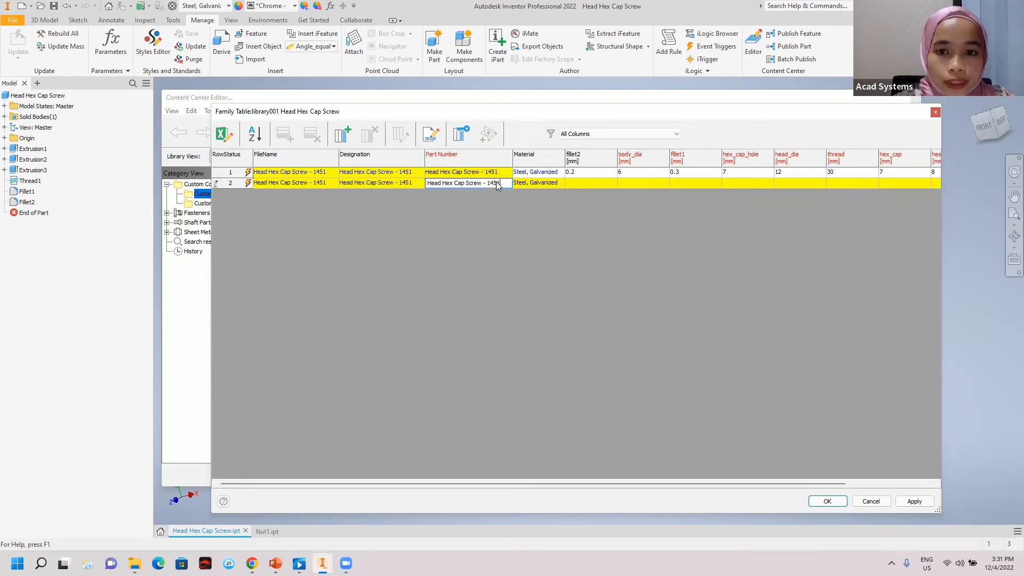
pyautogui.press('BackSpace')
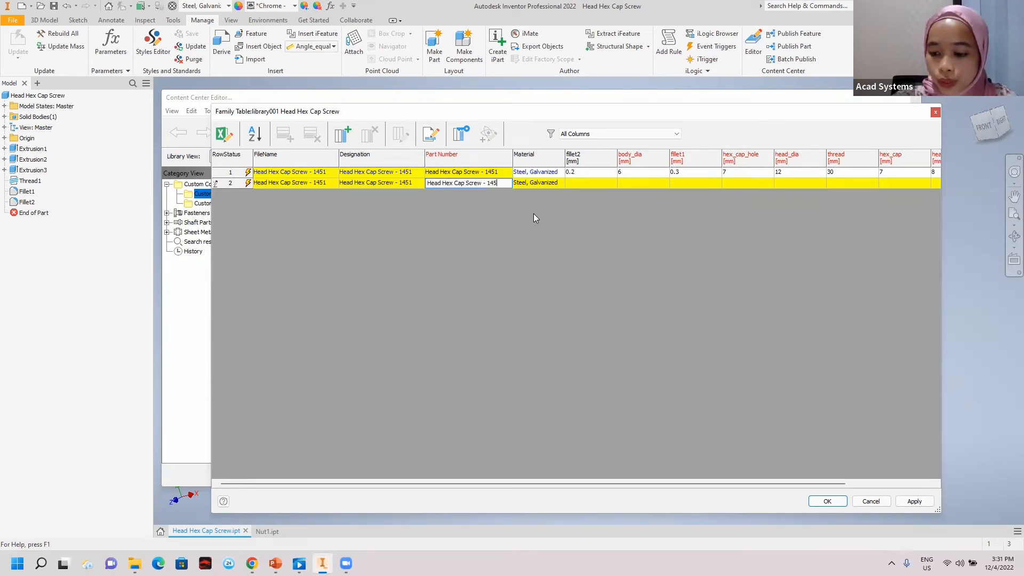
pyautogui.write('2')
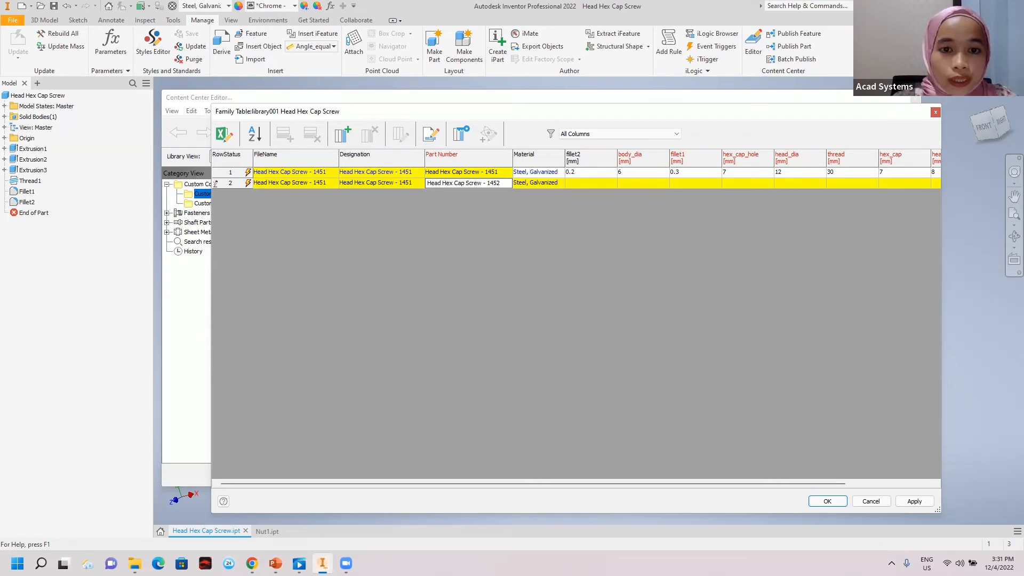
pyautogui.press('Return')
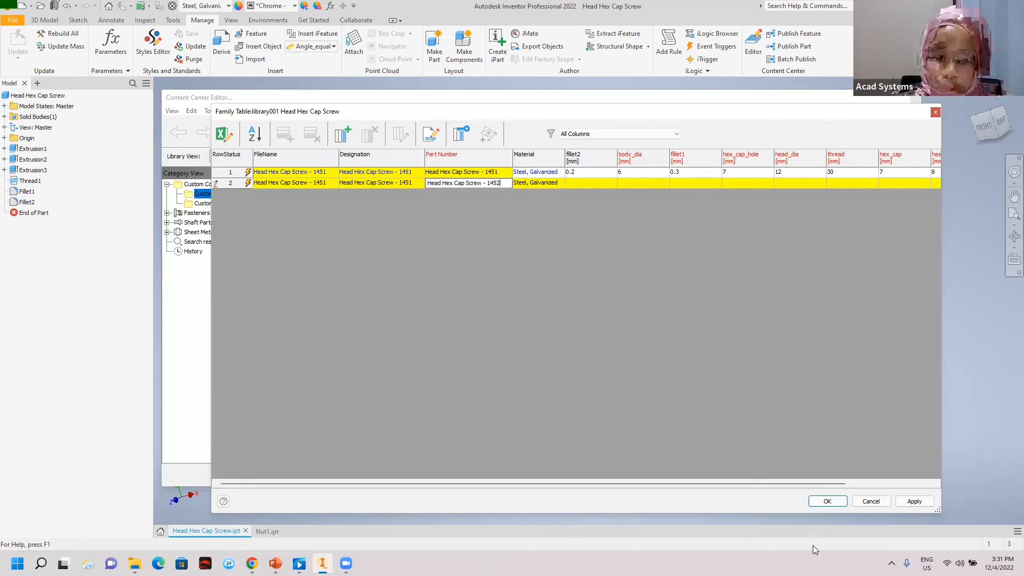
# Step: In the second row of the family table, set fillet2 to 0.2, fillet1 to 0.3 and body_dia to 10 mm
pyautogui.moveTo(769, 482); pyautogui.dragTo(827, 483)
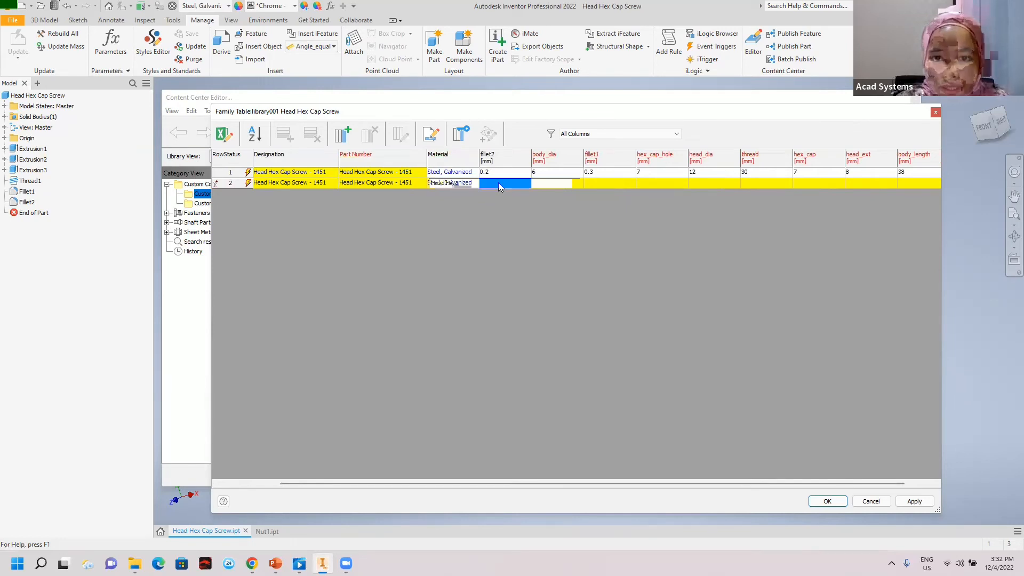
pyautogui.write('0.2')
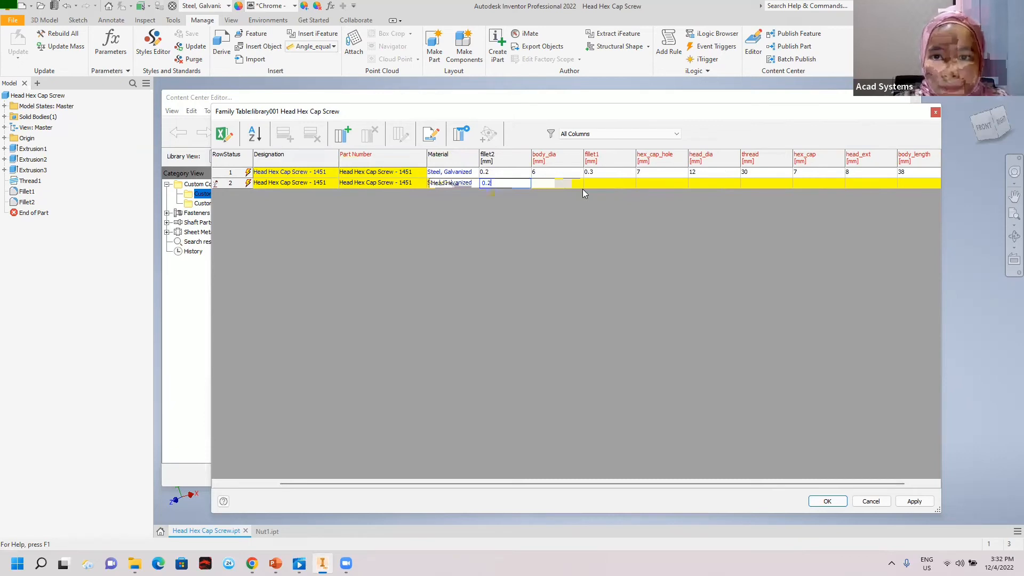
pyautogui.click(599, 182)
pyautogui.write('0.3')
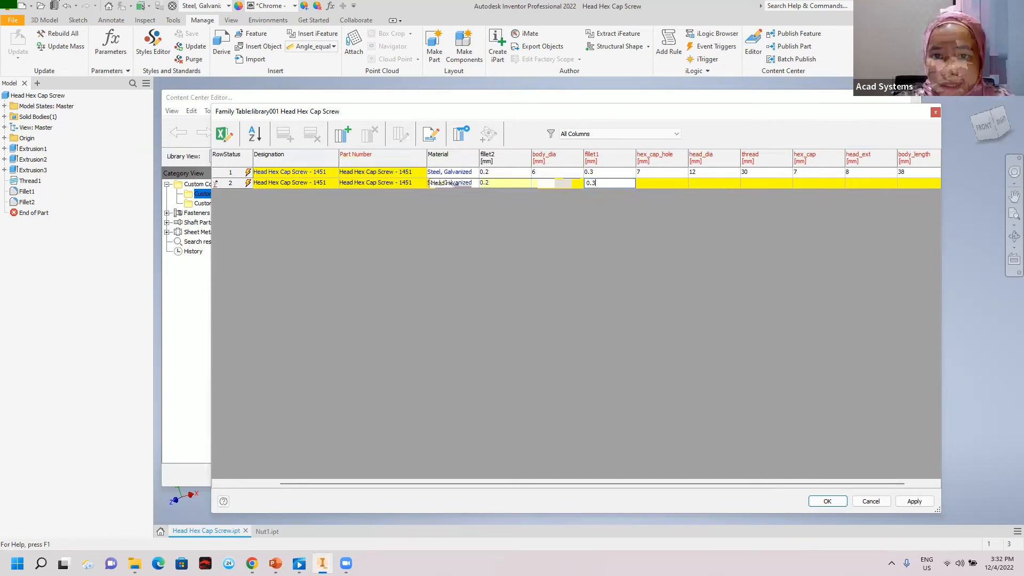
pyautogui.click(565, 183)
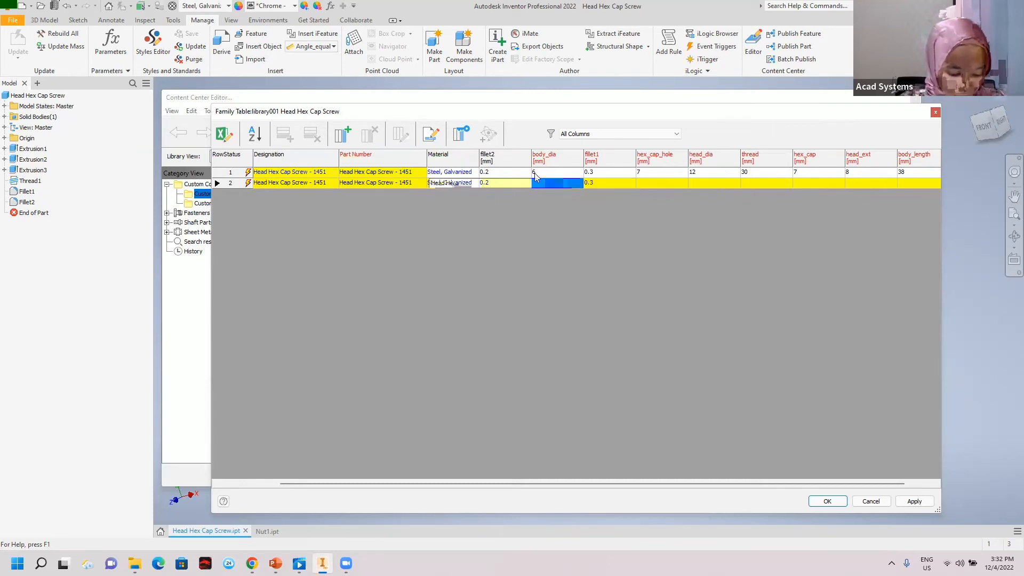
pyautogui.write('10')
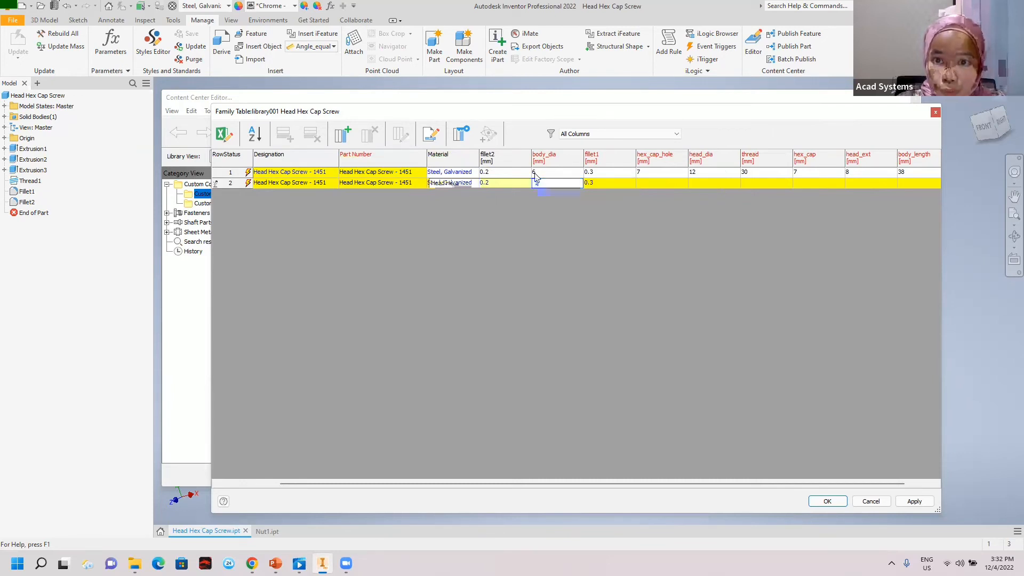
# Step: Fill in the second row's hex_cap_hole with 15, head_dia with 20 and thread with 30 mm
pyautogui.click(666, 183)
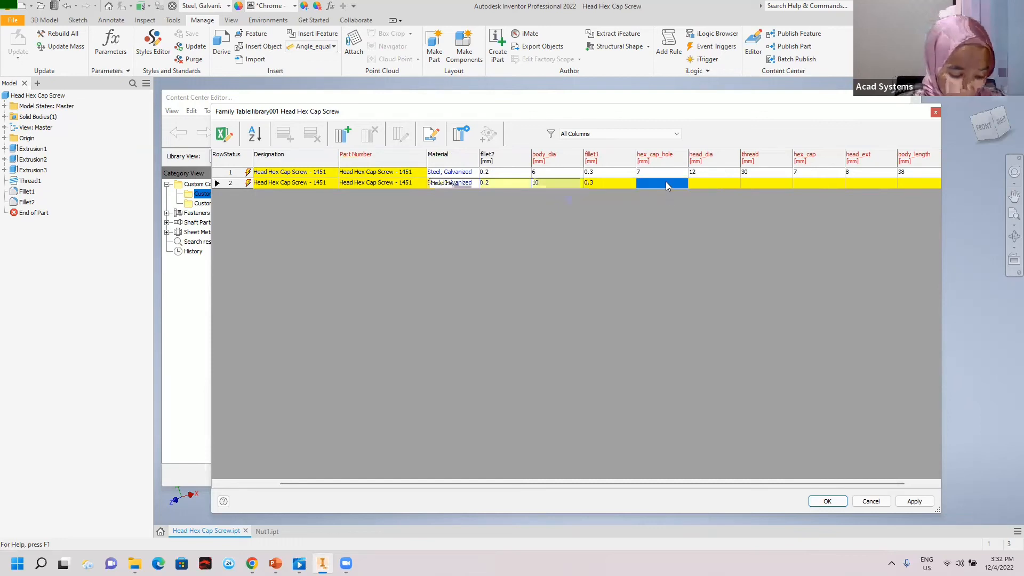
pyautogui.write('15')
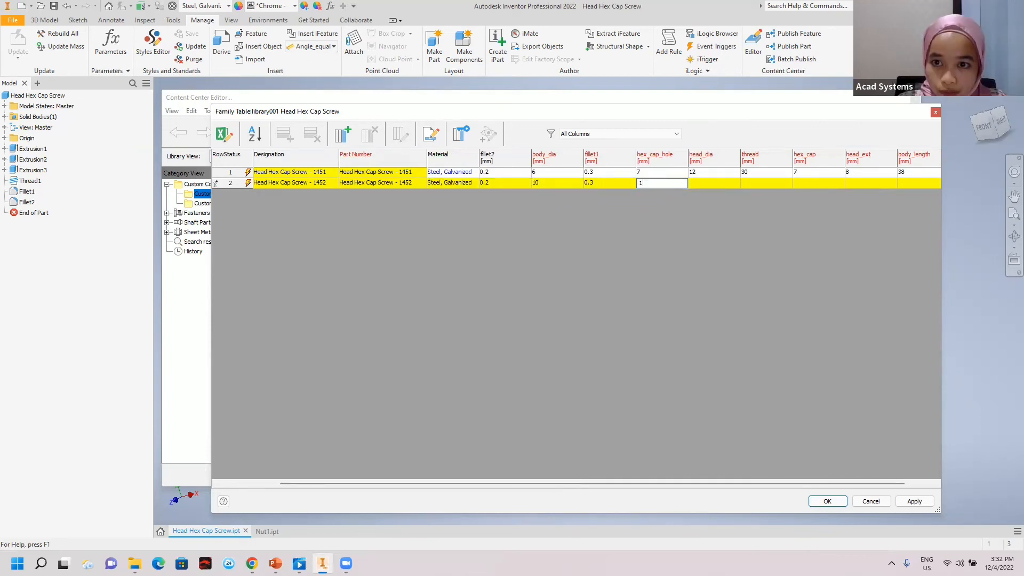
pyautogui.click(708, 182)
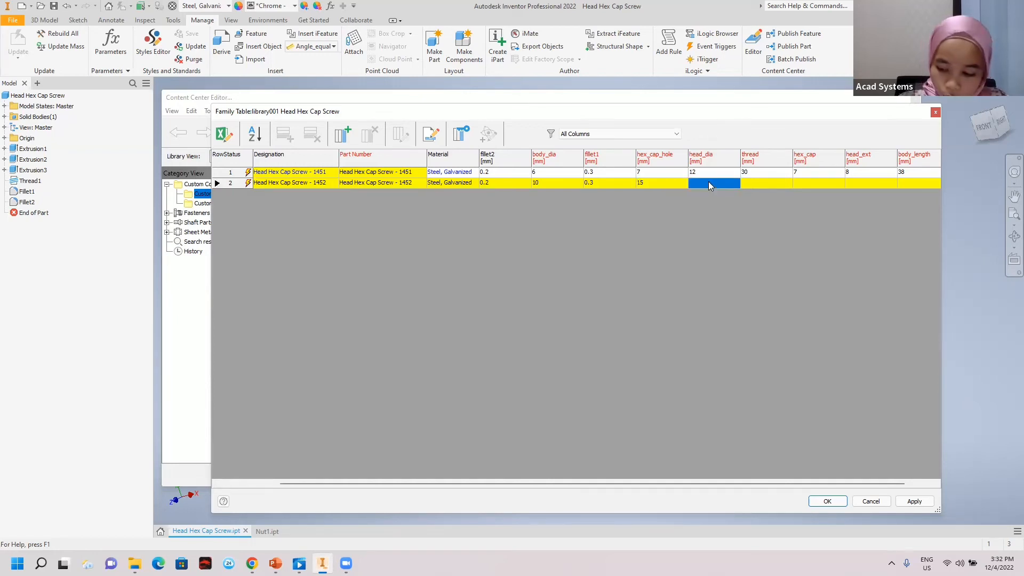
pyautogui.write('20')
pyautogui.click(758, 184)
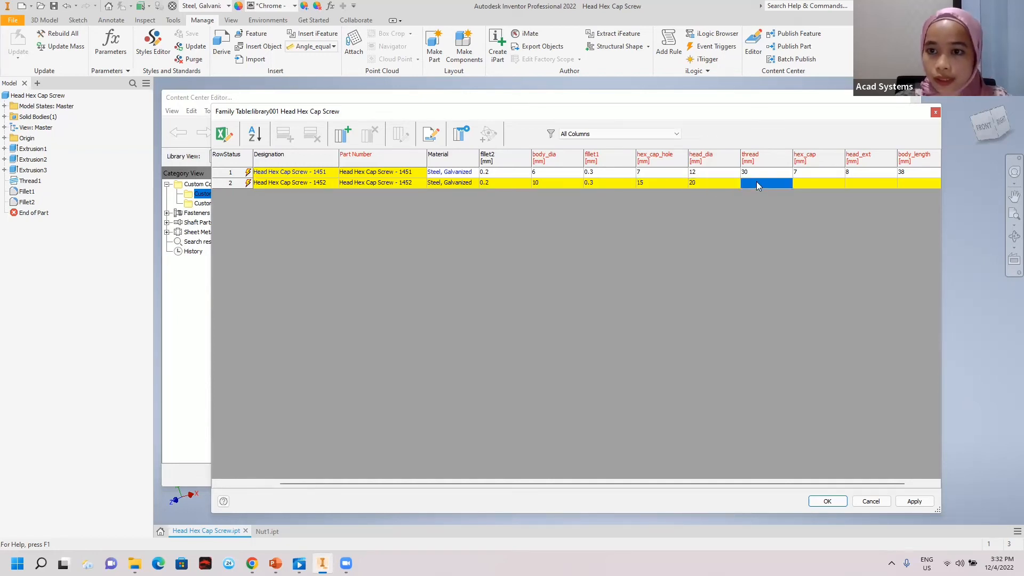
pyautogui.write('30')
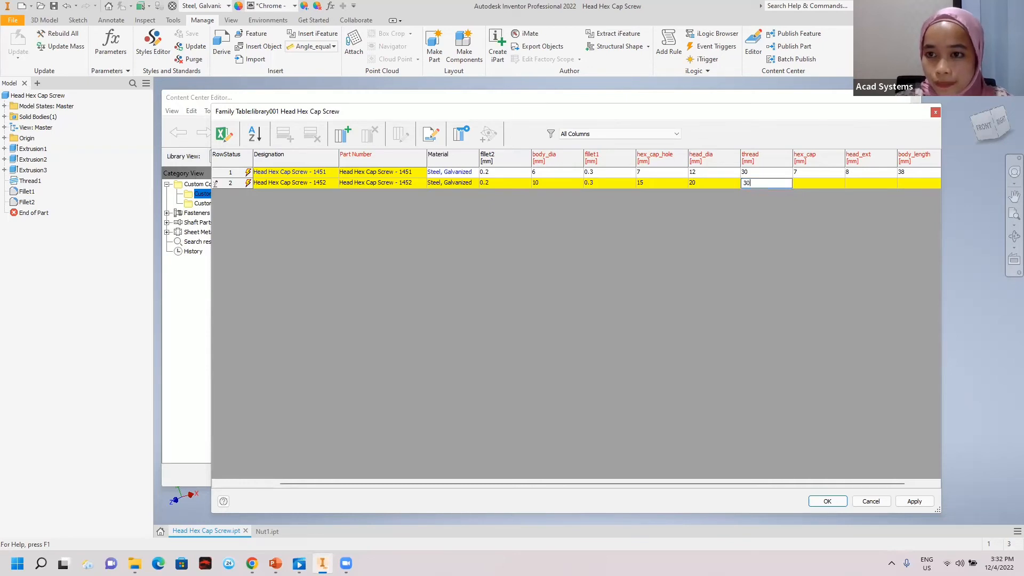
# Step: Complete the second row's dimensions with hex_cap 15, head_ext 8 and body_length 38 mm
pyautogui.click(811, 184)
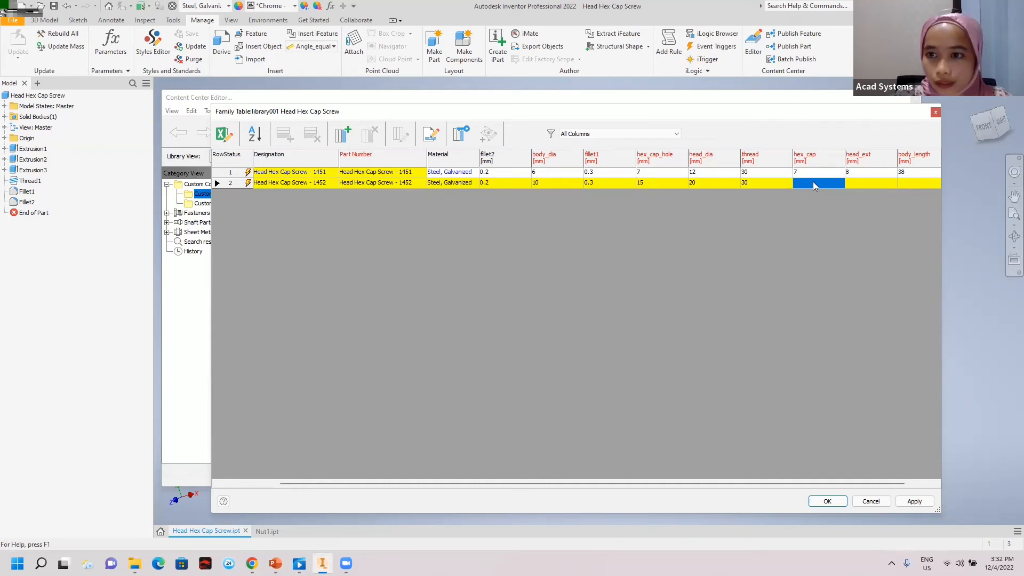
pyautogui.write('15')
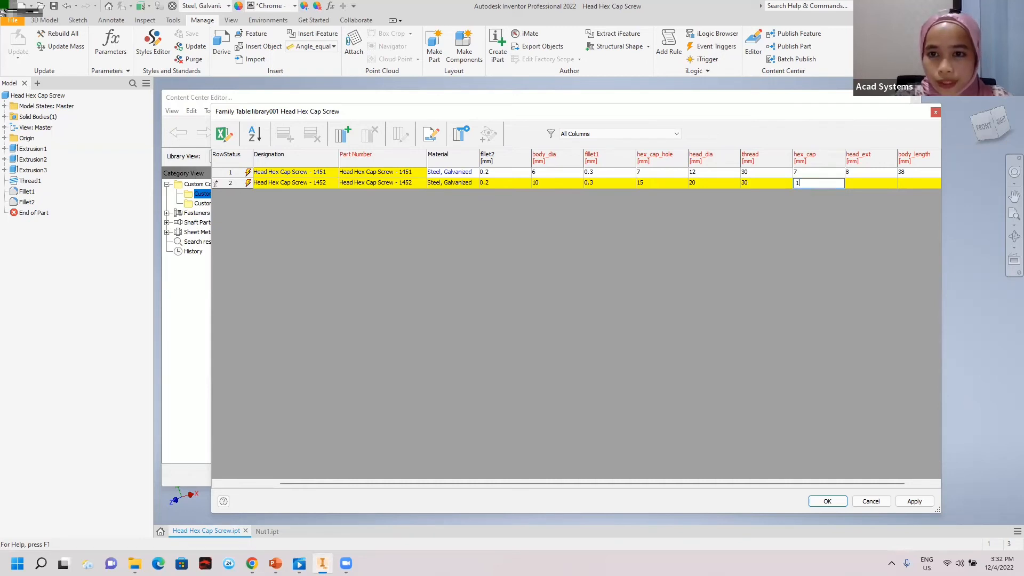
pyautogui.click(866, 183)
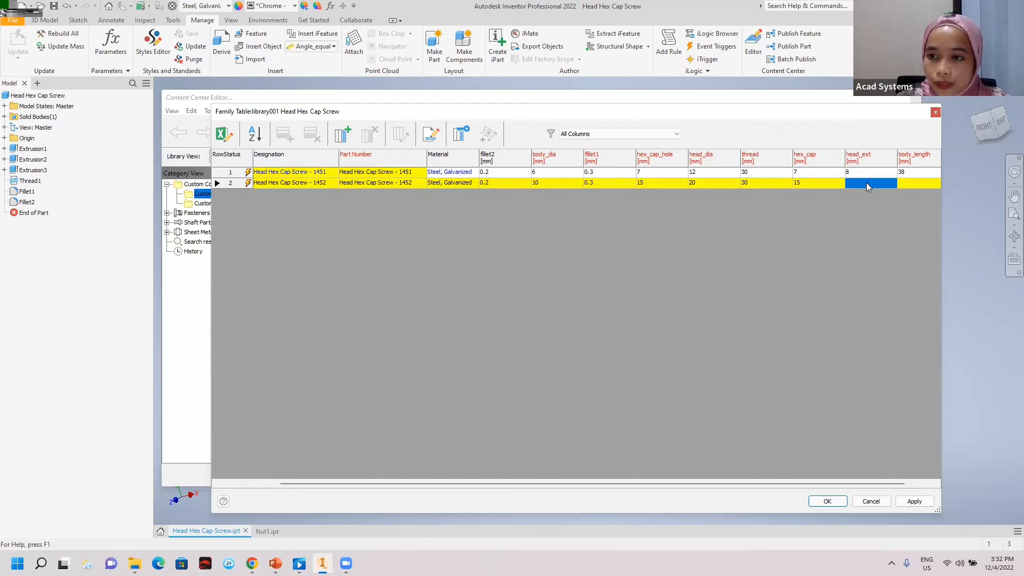
pyautogui.write('8')
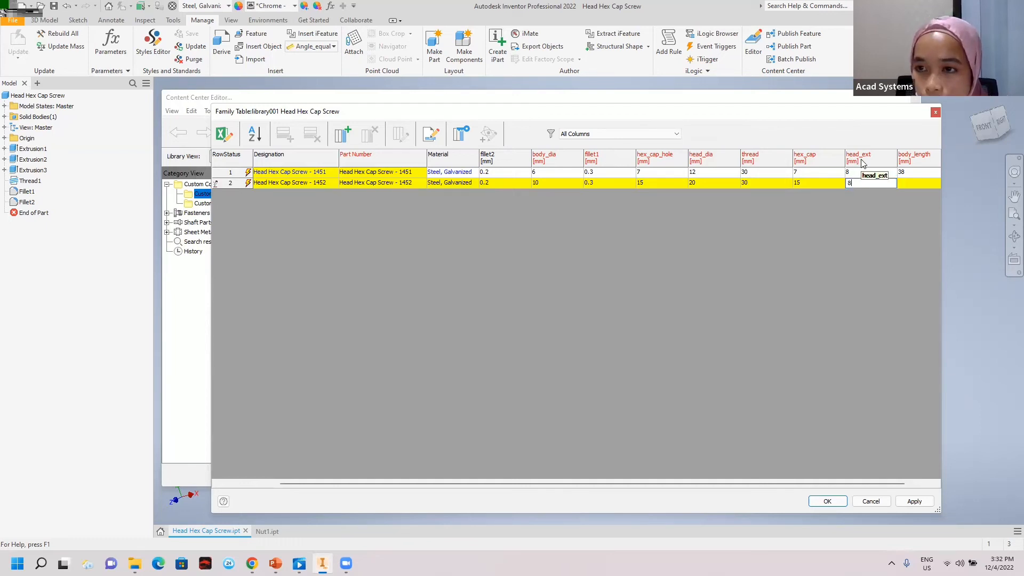
pyautogui.click(916, 184)
pyautogui.moveTo(867, 483); pyautogui.dragTo(865, 197)
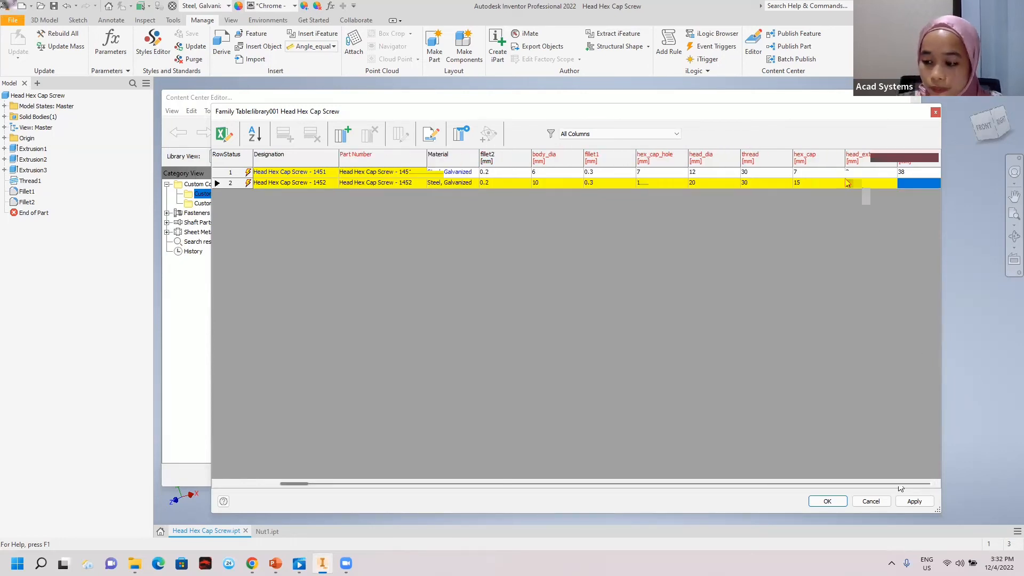
pyautogui.doubleClick(848, 183)
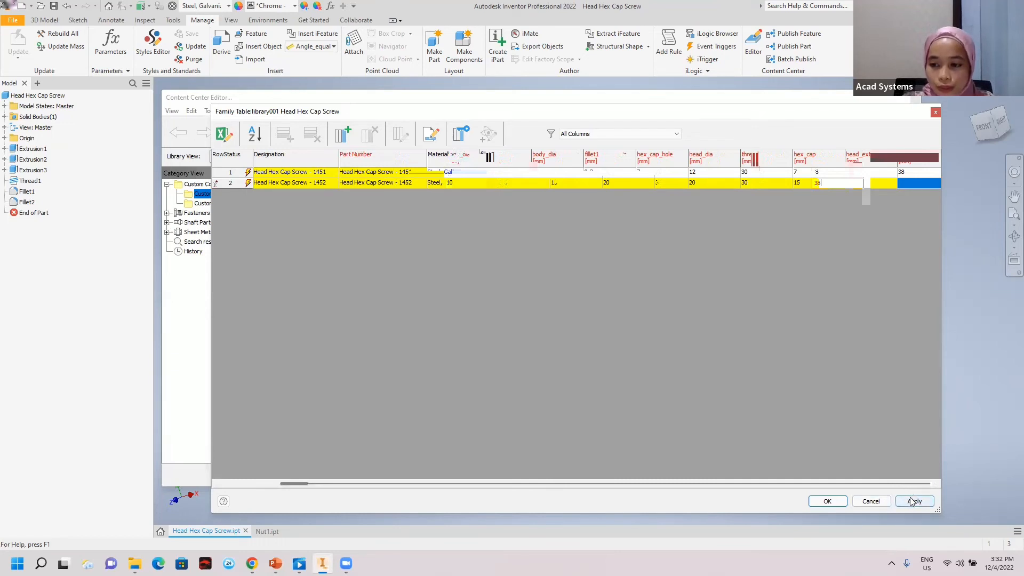
# Step: Apply the family table changes to the library, then close the table and the Content Center Editor
pyautogui.click(912, 502)
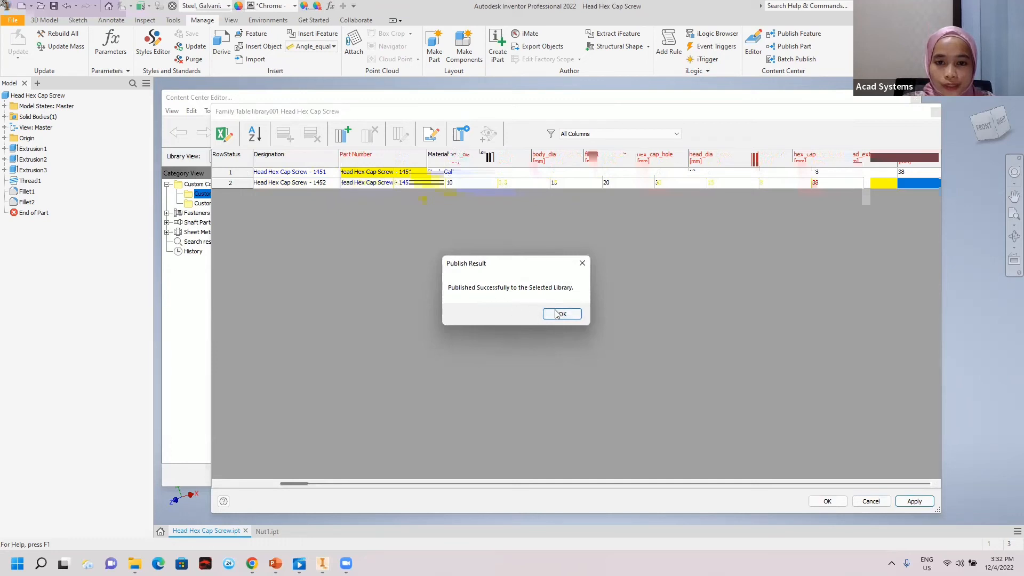
pyautogui.click(562, 314)
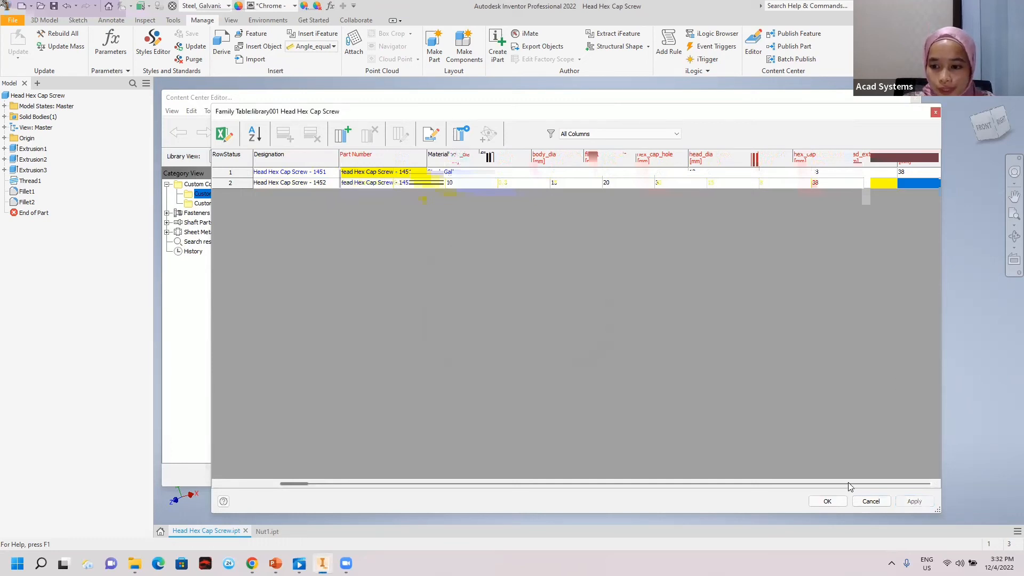
pyautogui.click(830, 502)
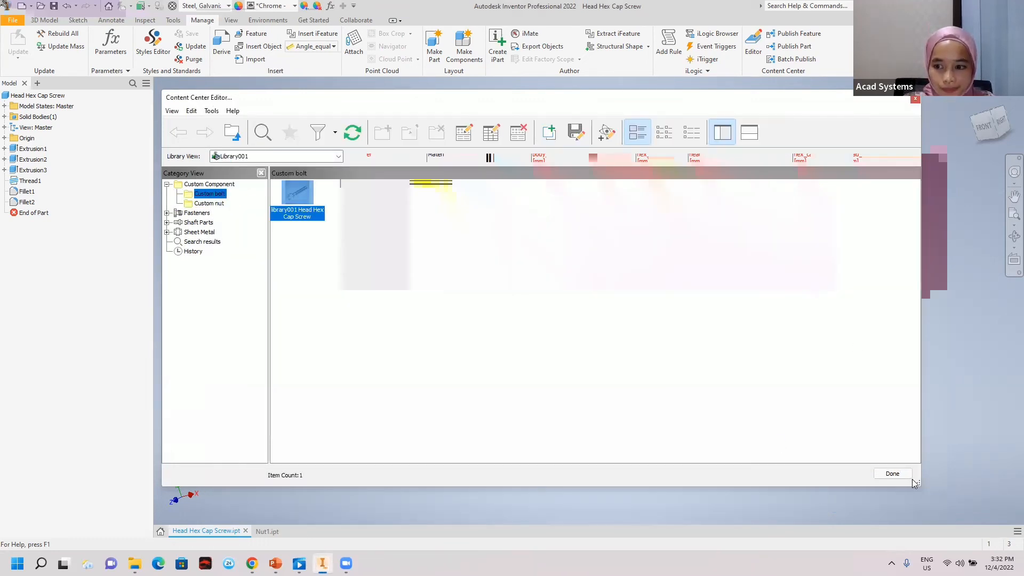
pyautogui.click(892, 473)
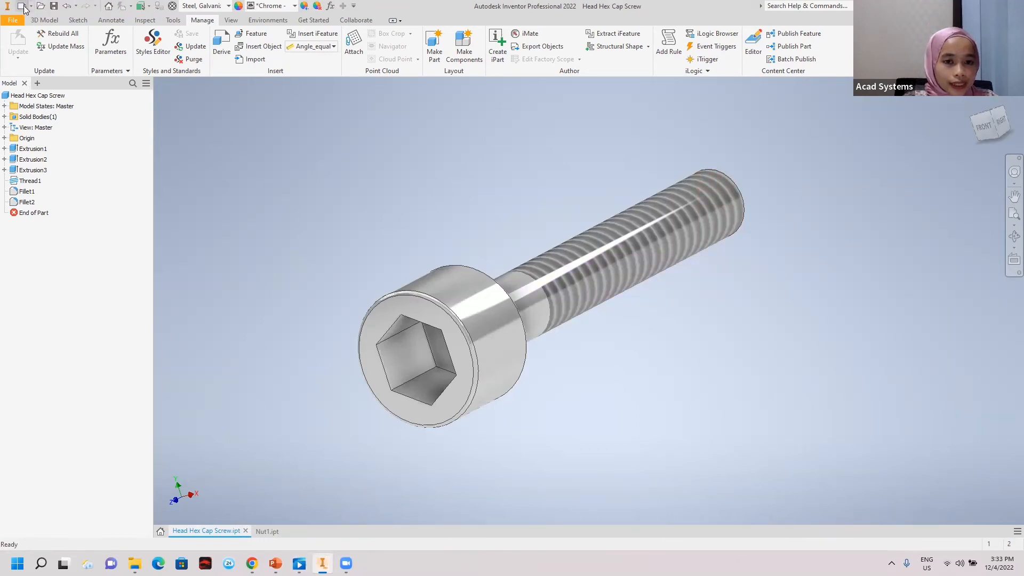
# Step: Create a new assembly from the metric Standard (mm).iam template
pyautogui.click(24, 6)
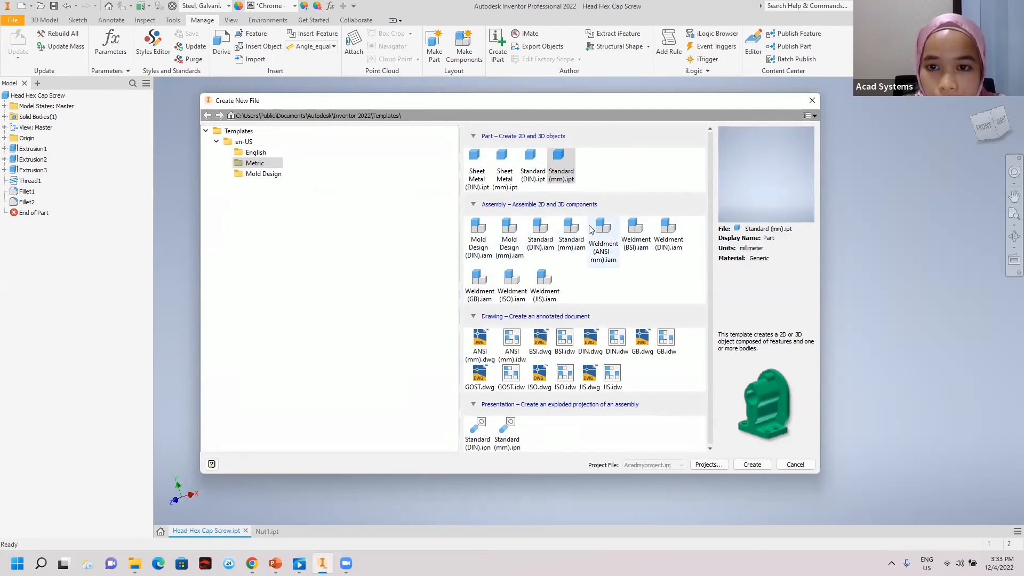
pyautogui.doubleClick(571, 232)
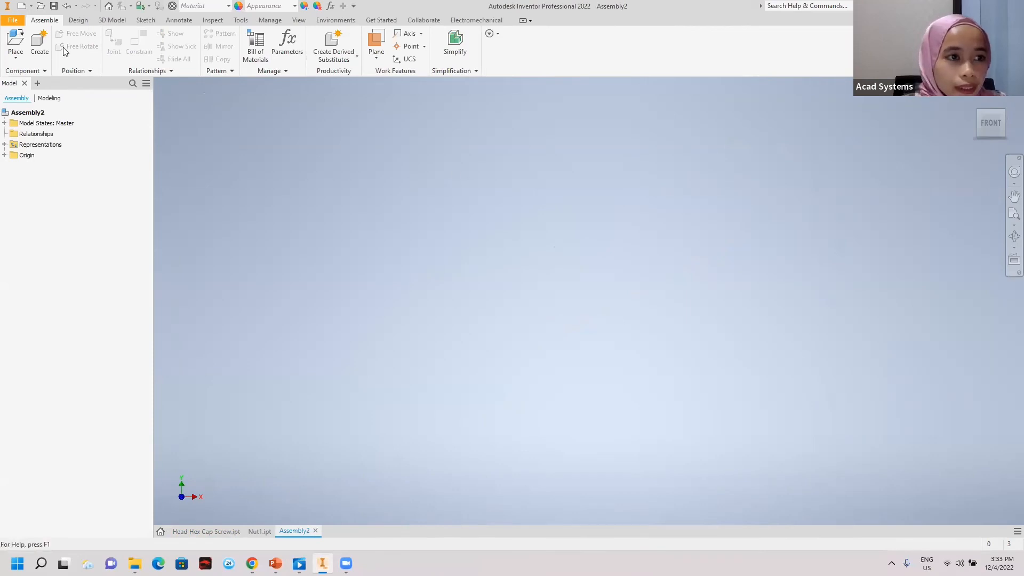
# Step: Try placing the 001 Model part rotated 90° about X, Z and X again, and undo the placement
pyautogui.click(16, 54)
pyautogui.click(23, 80)
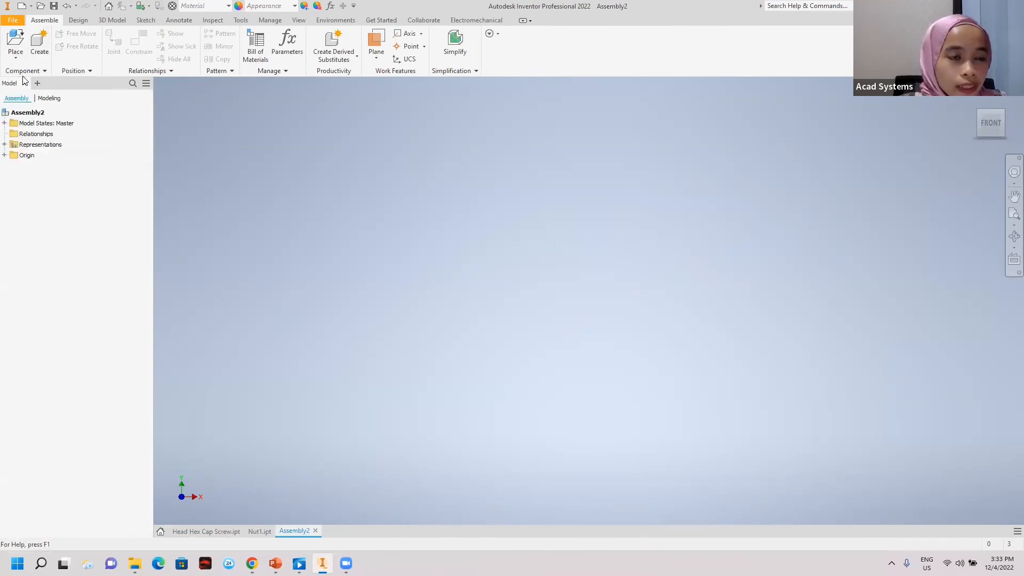
pyautogui.click(482, 230)
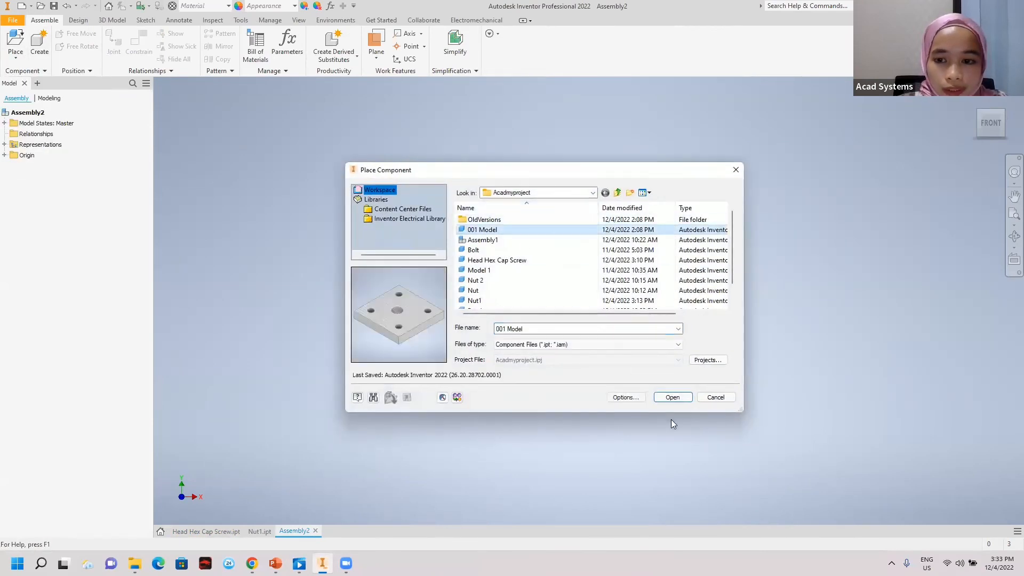
pyautogui.click(673, 397)
pyautogui.rightClick(542, 308)
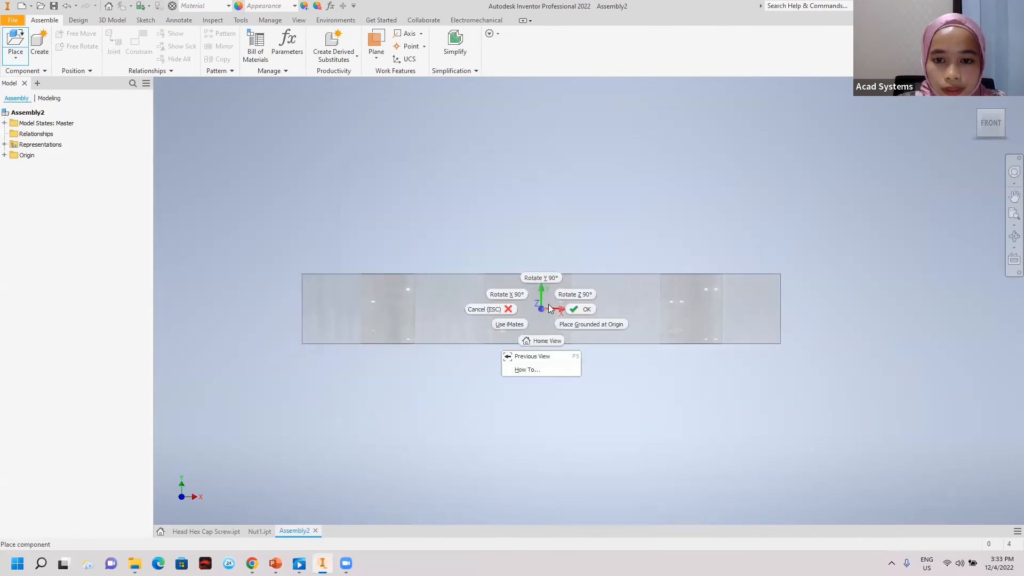
pyautogui.click(514, 294)
pyautogui.rightClick(535, 308)
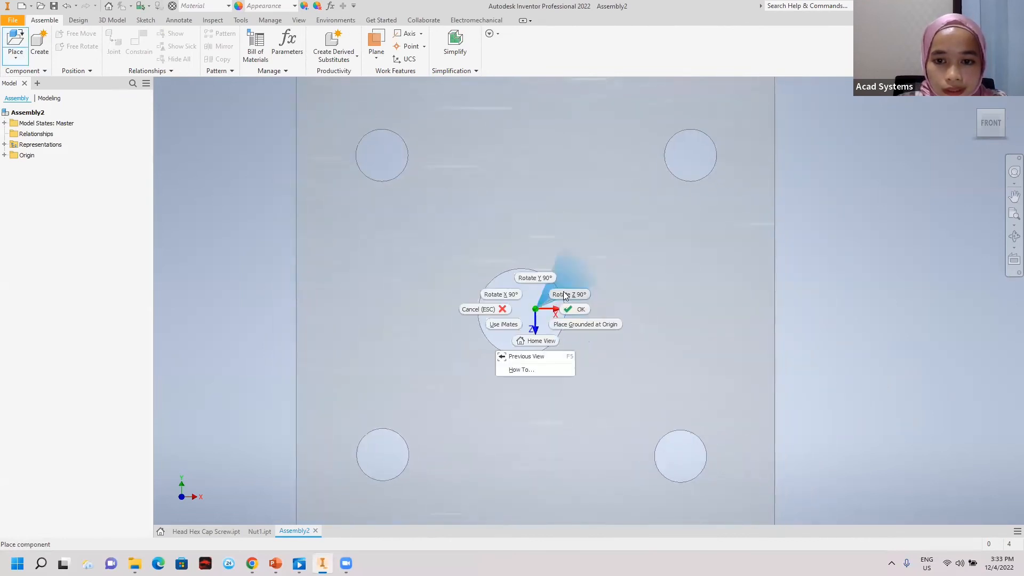
pyautogui.click(565, 295)
pyautogui.rightClick(541, 311)
pyautogui.click(506, 298)
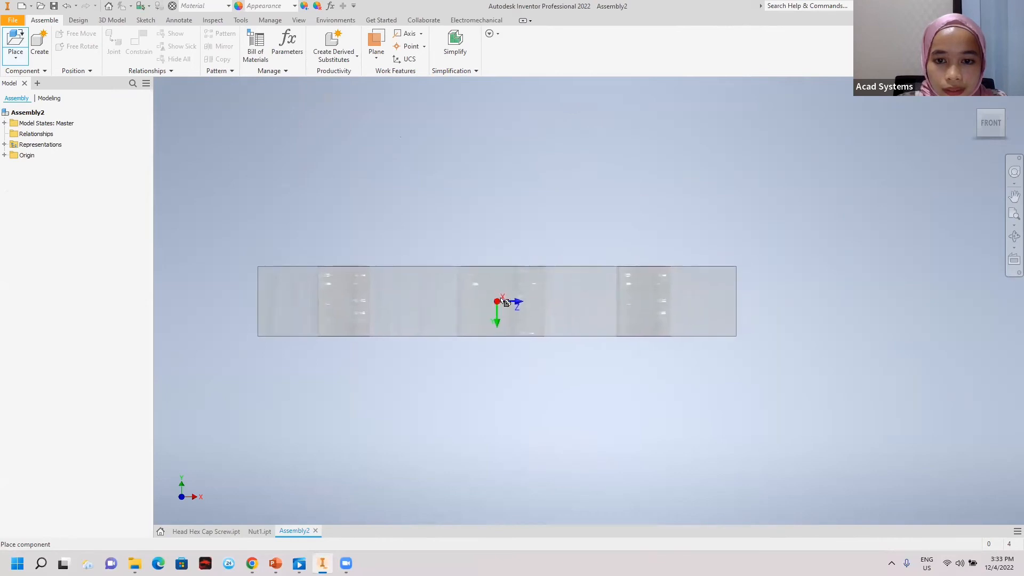
pyautogui.click(504, 309)
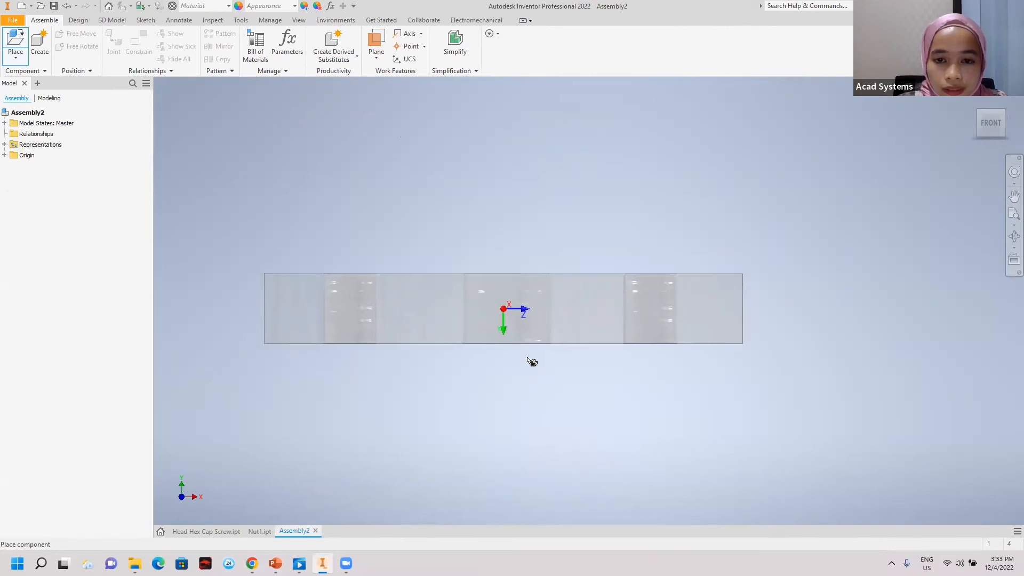
pyautogui.press('Escape')
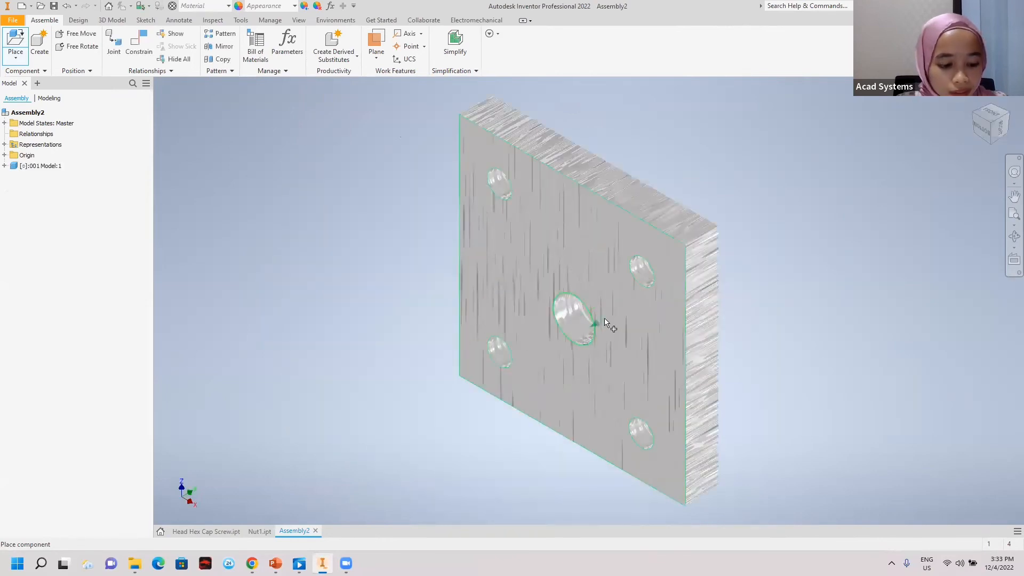
pyautogui.hotkey('ctrl', 'z')
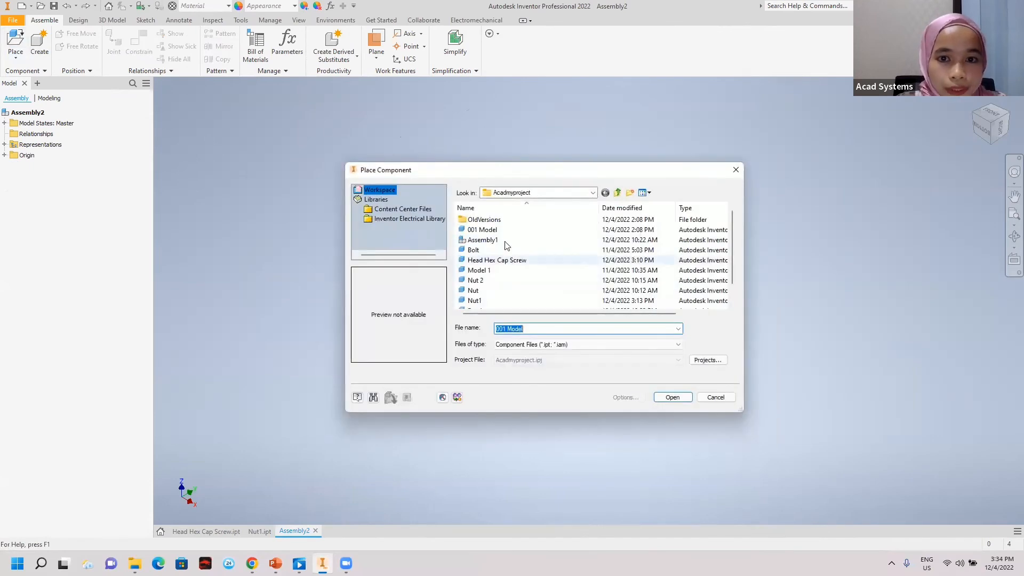
# Step: Place one instance of the 001 Model part in the assembly, rotated 90° about X so the plate lies flat
pyautogui.doubleClick(503, 230)
pyautogui.rightClick(533, 297)
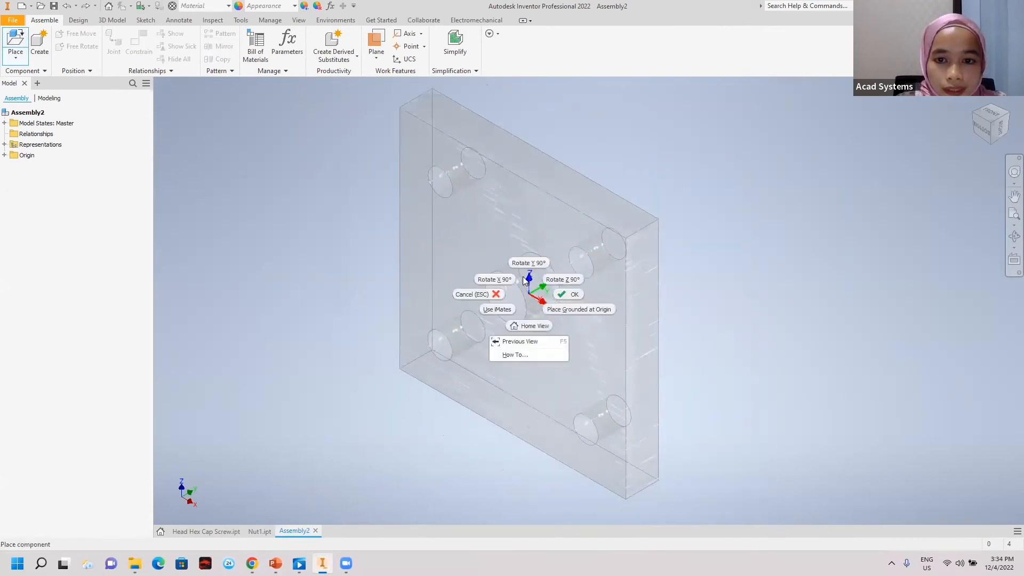
pyautogui.click(533, 292)
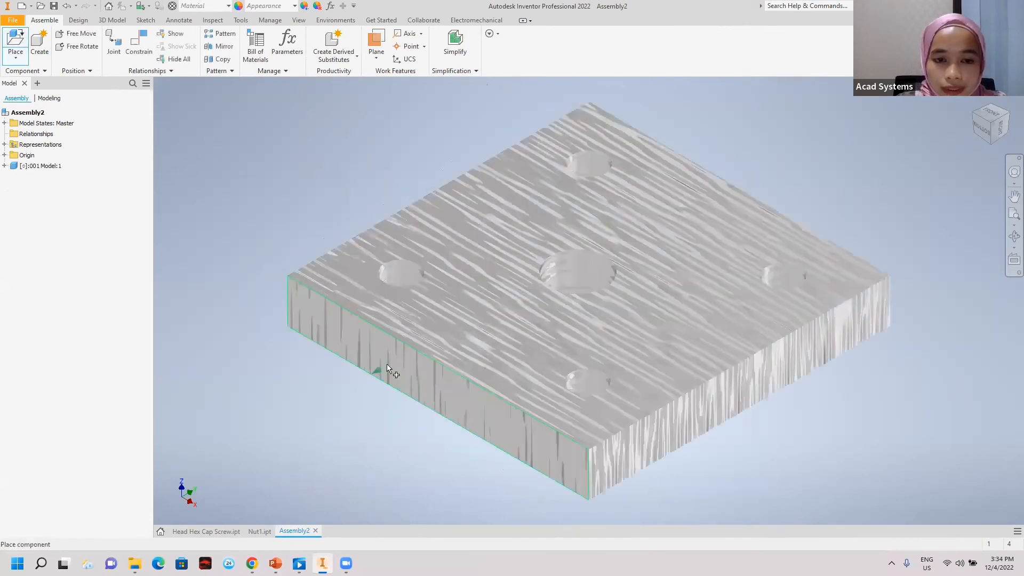
pyautogui.rightClick(347, 402)
pyautogui.click(395, 406)
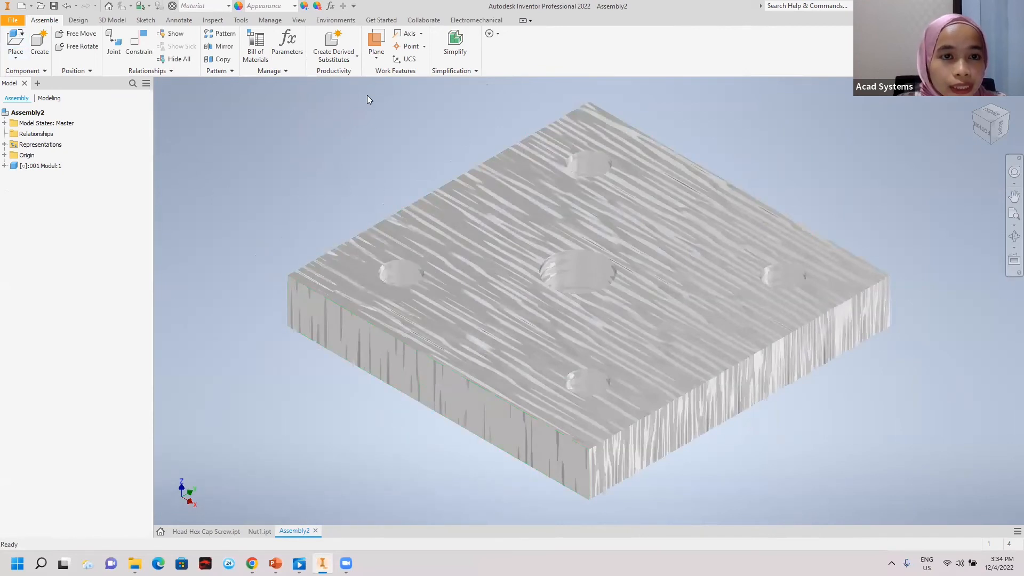
# Step: Change the assembly's visual style to Shaded with Edges
pyautogui.click(295, 20)
pyautogui.click(199, 54)
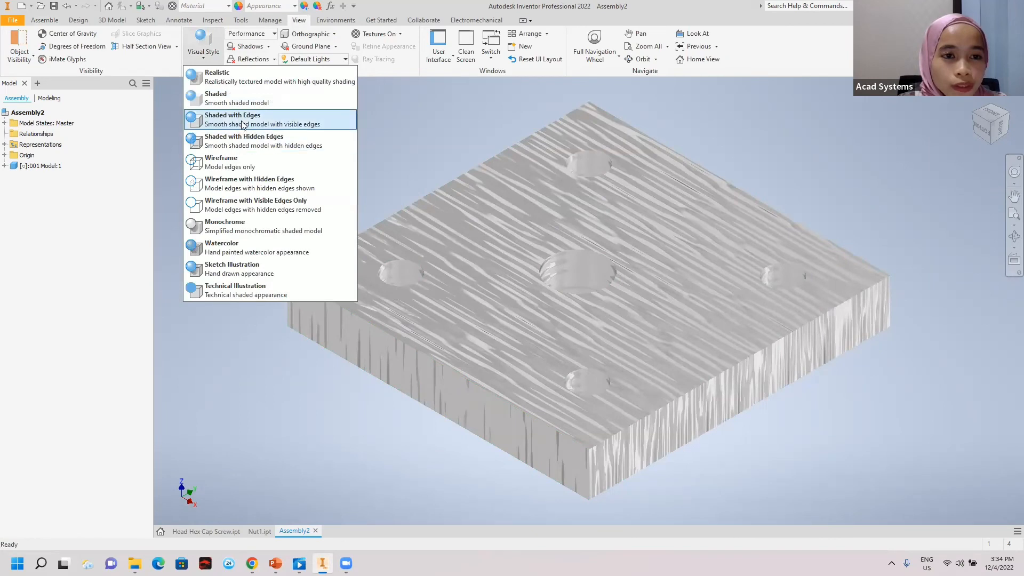
pyautogui.click(229, 126)
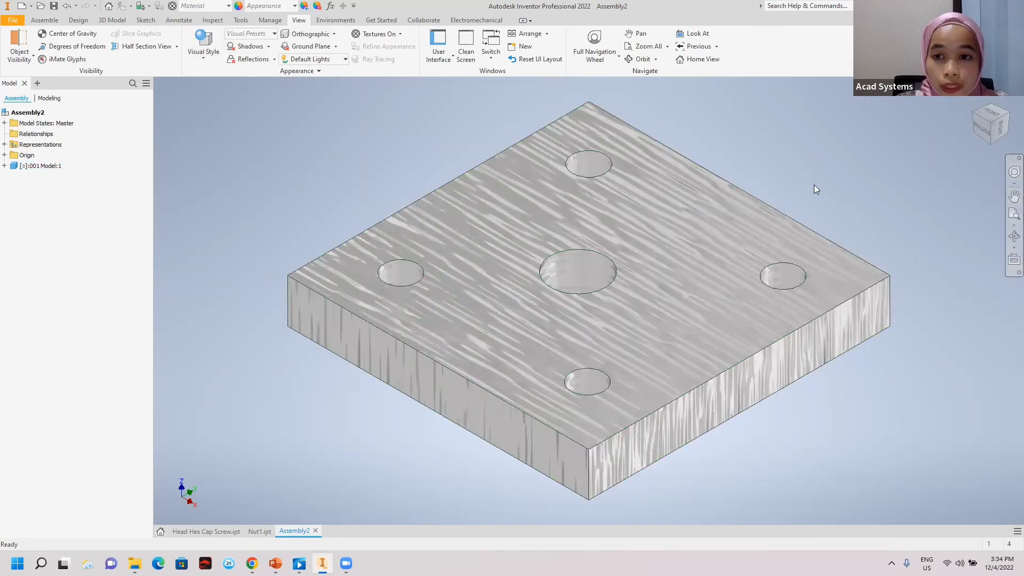
# Step: Open the library001 Head Hex Cap Screw family from the Content Center's Custom bolt category for placement in the assembly
pyautogui.keyDown('shift'); pyautogui.moveTo(804, 224); pyautogui.dragTo(795, 176, button='middle'); pyautogui.keyUp('shift')
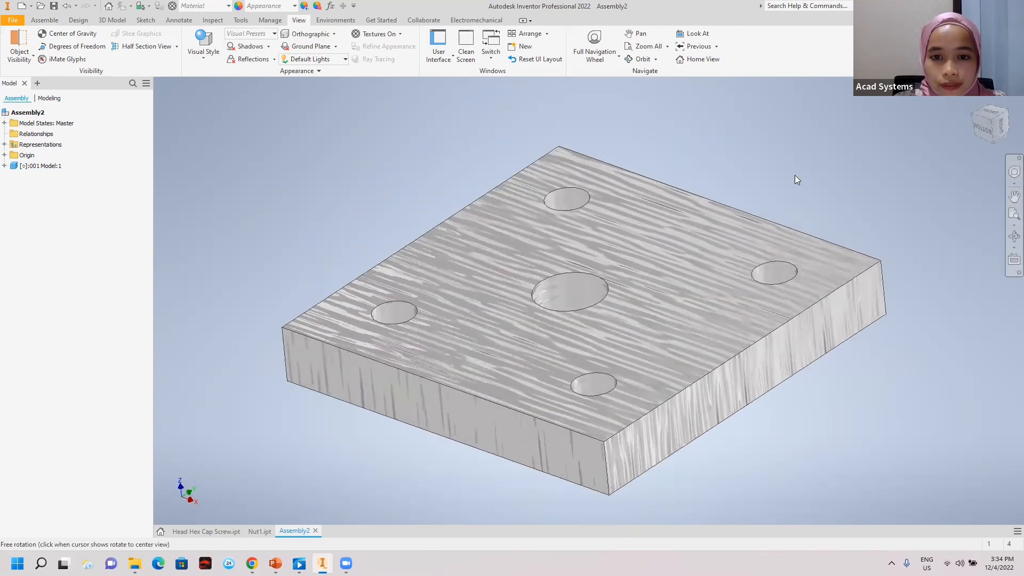
pyautogui.keyDown('shift'); pyautogui.moveTo(581, 152); pyautogui.dragTo(240, 133, button='middle'); pyautogui.keyUp('shift')
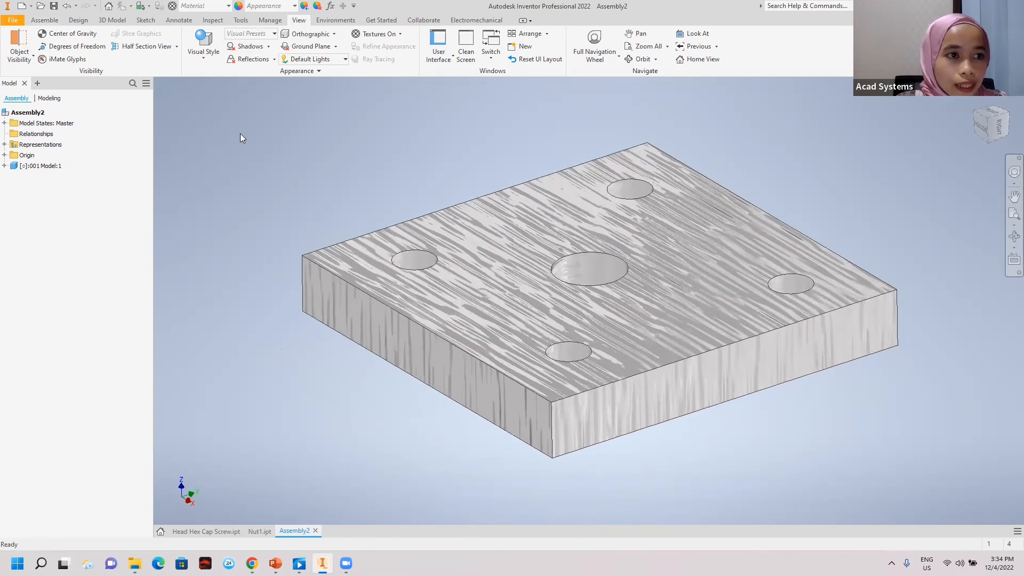
pyautogui.click(45, 21)
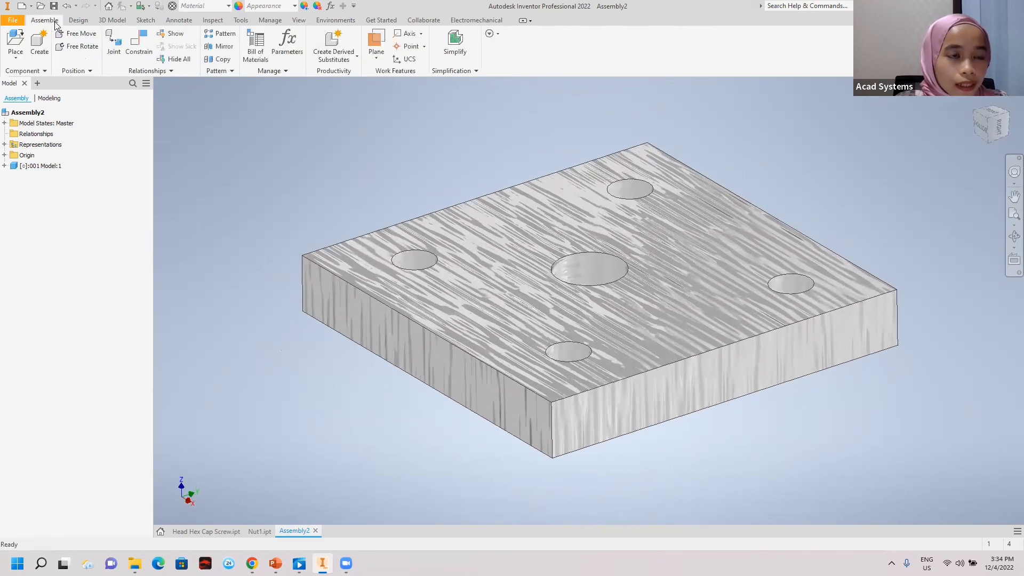
pyautogui.click(9, 60)
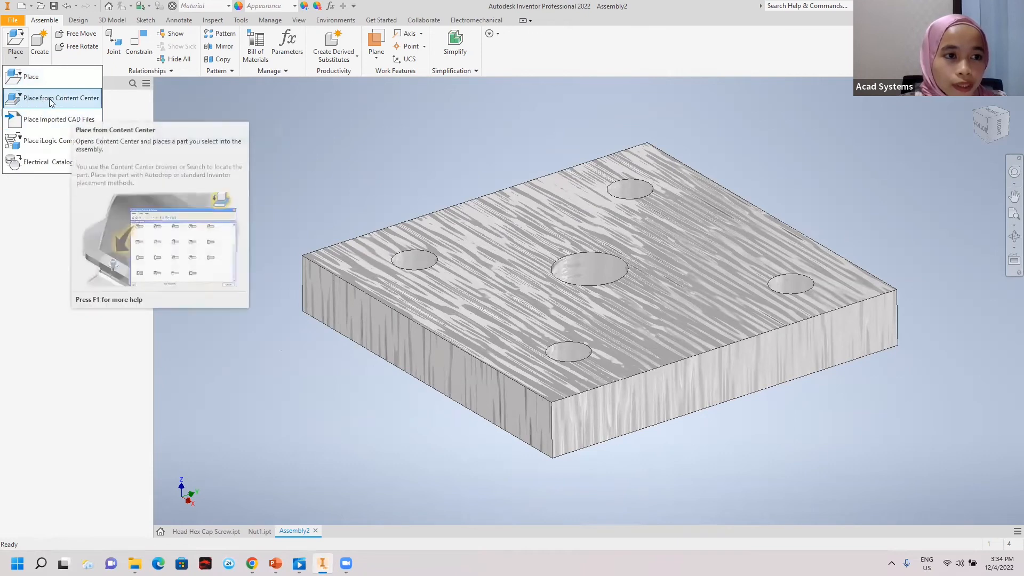
pyautogui.click(65, 100)
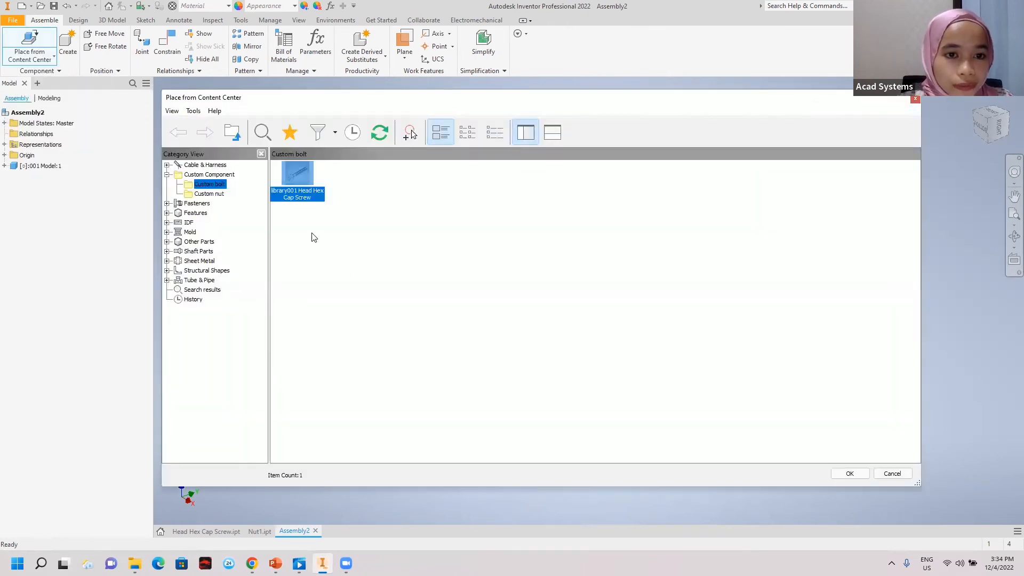
pyautogui.doubleClick(302, 178)
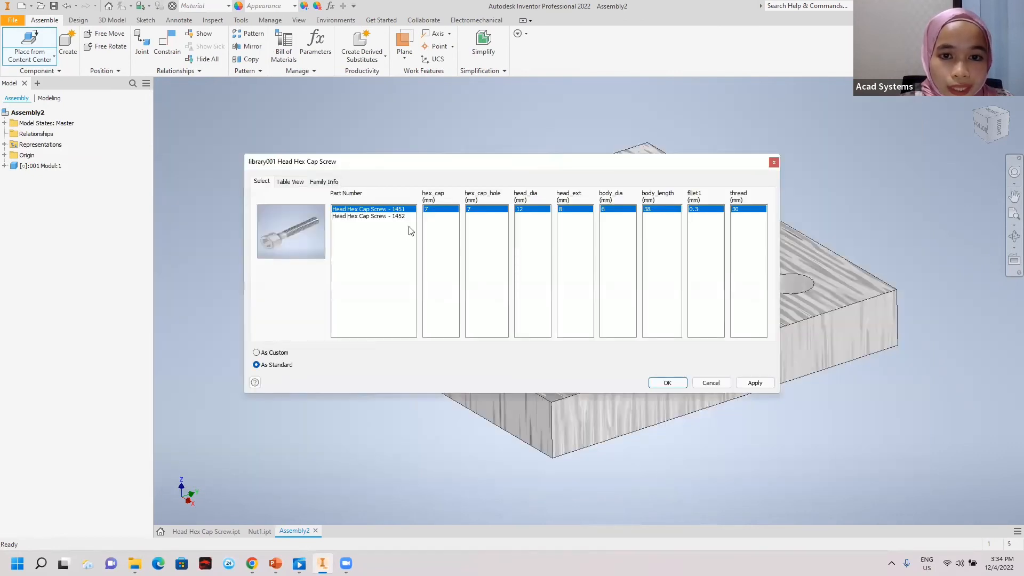
# Step: Place four instances of the standard Head Hex Cap Screw - 1451 beside the plate and end the placement
pyautogui.moveTo(566, 162); pyautogui.dragTo(563, 365)
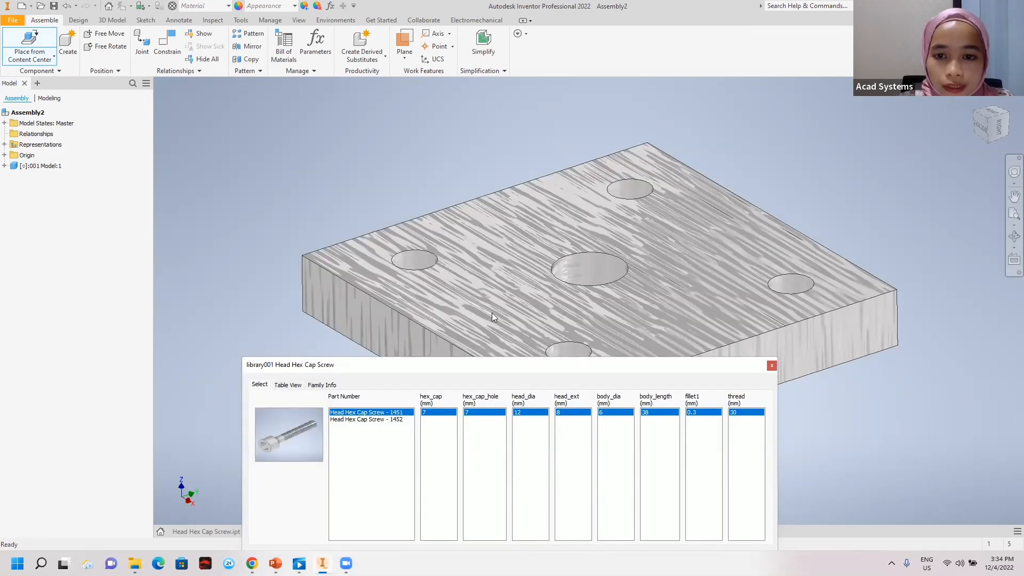
pyautogui.moveTo(402, 365); pyautogui.dragTo(380, 157)
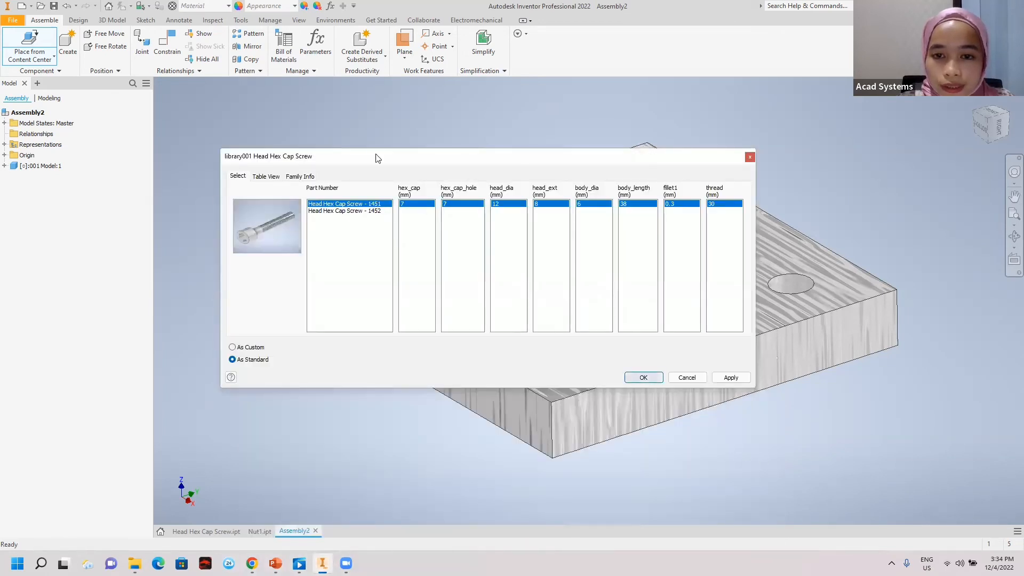
pyautogui.click(644, 377)
pyautogui.click(224, 248)
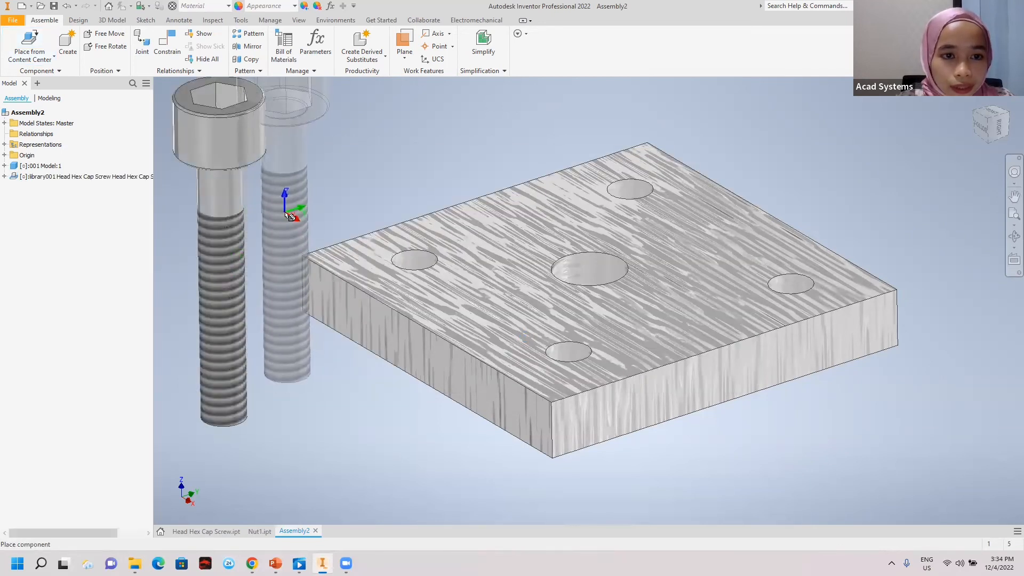
pyautogui.click(289, 216)
pyautogui.click(184, 397)
pyautogui.click(259, 408)
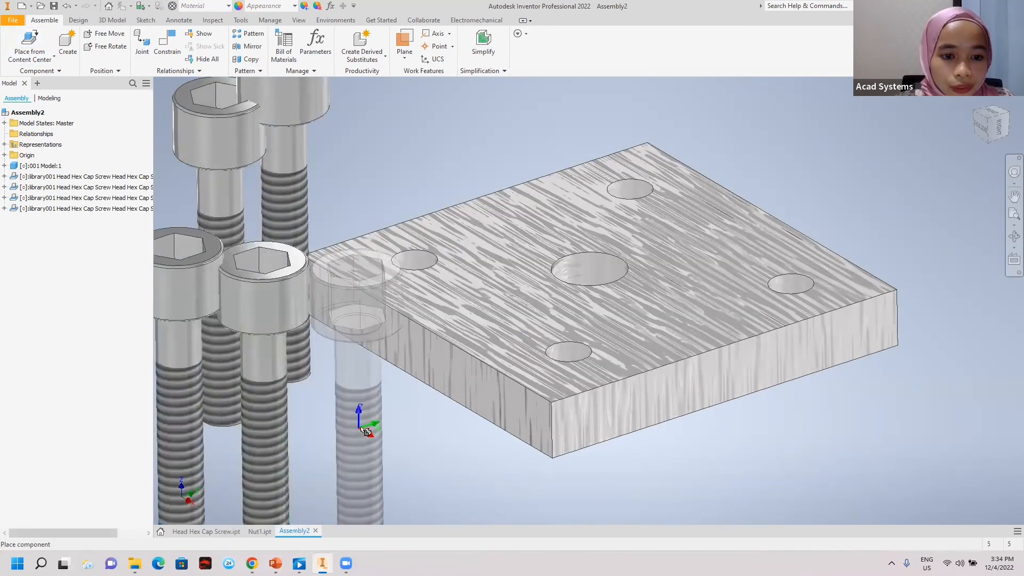
pyautogui.rightClick(364, 429)
pyautogui.click(408, 427)
# Step: Seat two of the loose 1451 screws in two adjacent corner holes of the plate using Insert constraints
pyautogui.moveTo(488, 196); pyautogui.dragTo(568, 211, button='middle')
pyautogui.scroll(-3, 478, 293)
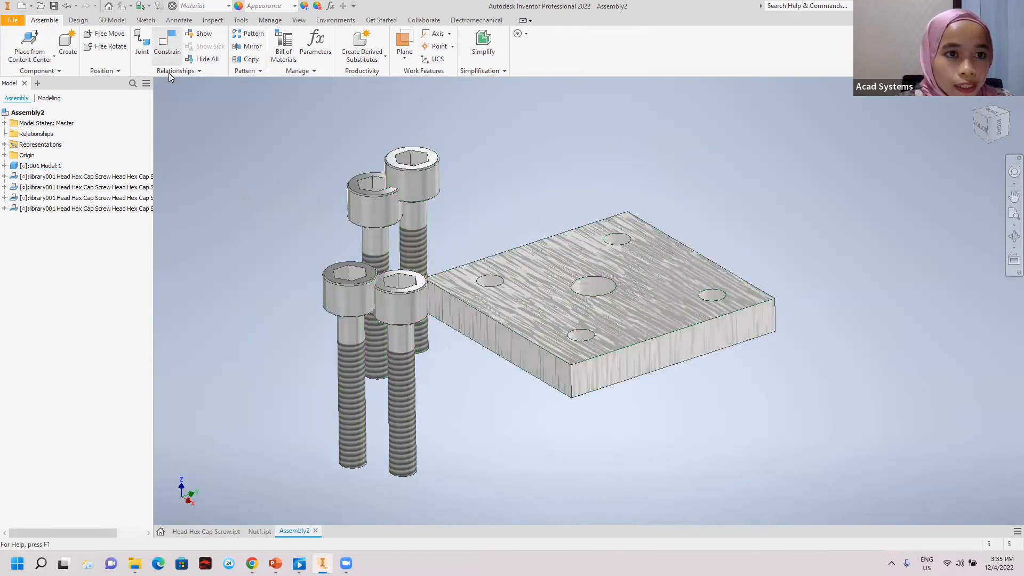
pyautogui.click(167, 50)
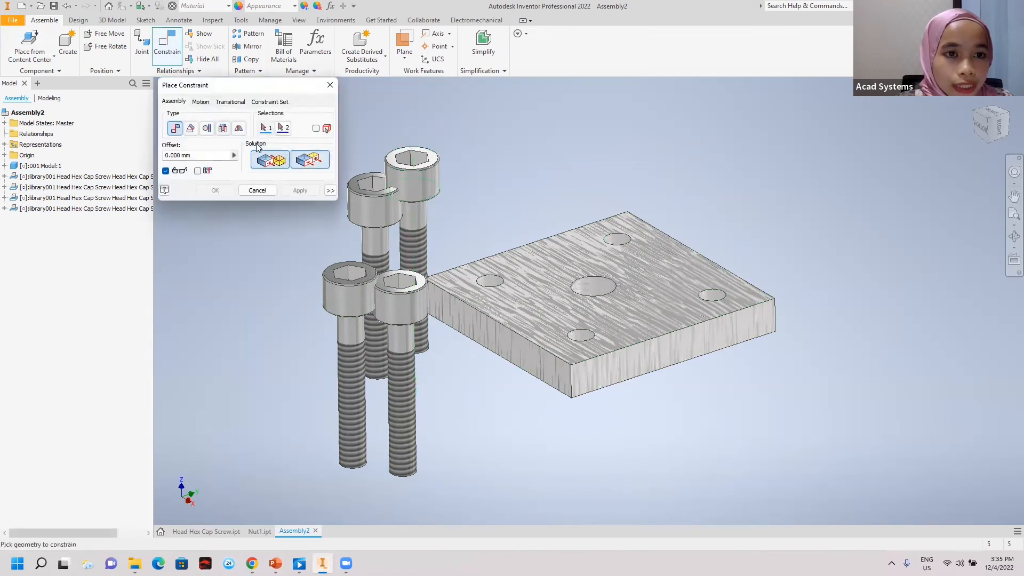
pyautogui.click(223, 129)
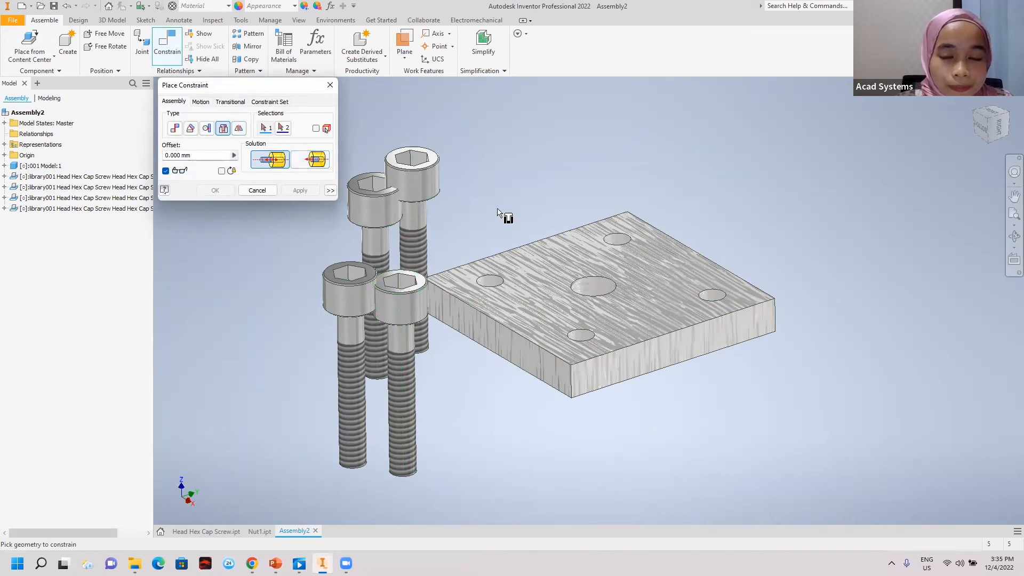
pyautogui.keyDown('shift'); pyautogui.moveTo(485, 215); pyautogui.dragTo(457, 253, button='middle'); pyautogui.keyUp('shift')
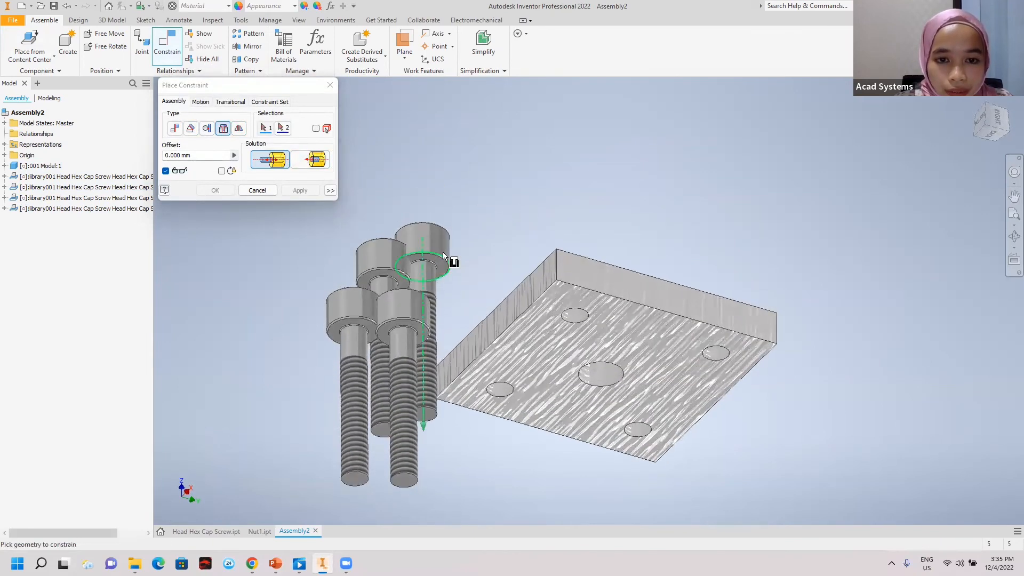
pyautogui.scroll(-3, 442, 252)
pyautogui.click(418, 268)
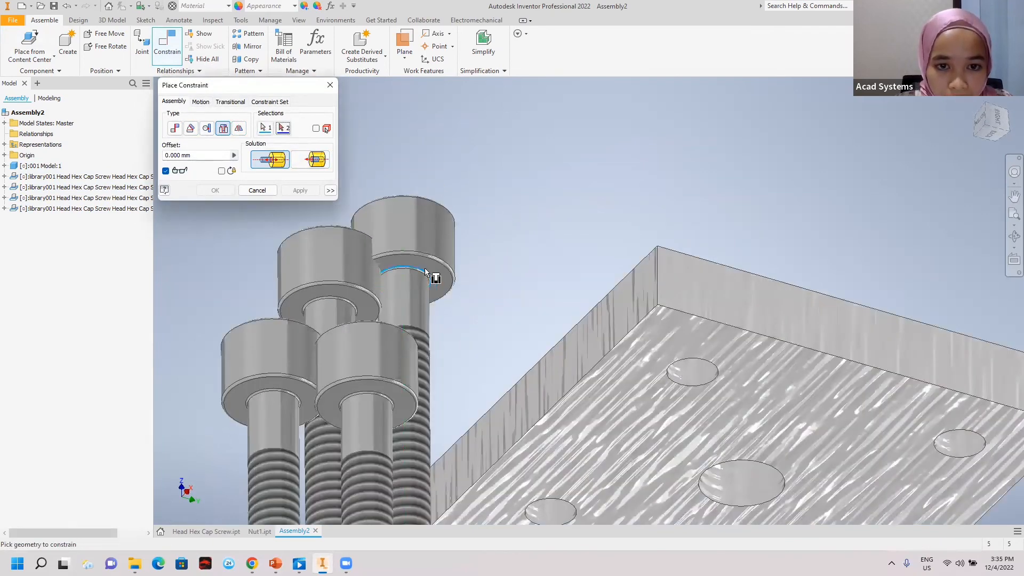
pyautogui.keyDown('shift'); pyautogui.moveTo(490, 252); pyautogui.dragTo(562, 240, button='middle'); pyautogui.keyUp('shift')
pyautogui.click(562, 241)
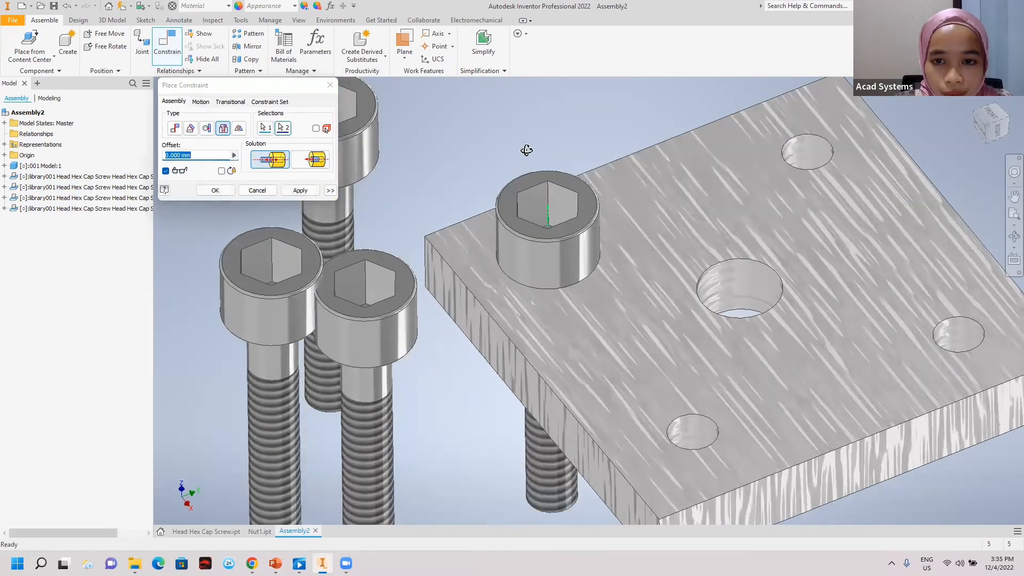
pyautogui.keyDown('shift'); pyautogui.moveTo(526, 151); pyautogui.dragTo(549, 326, button='middle'); pyautogui.keyUp('shift')
pyautogui.click(551, 329)
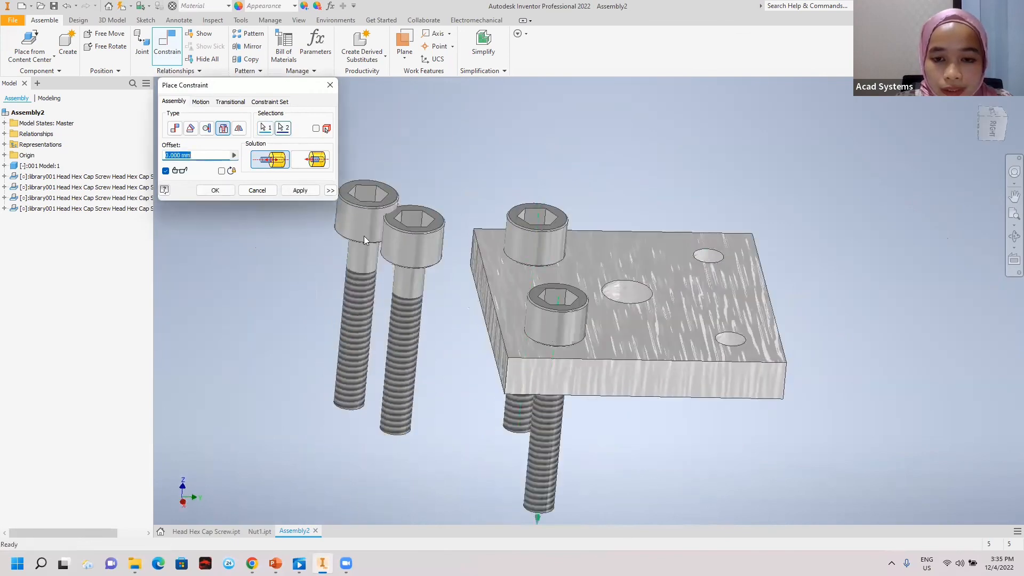
pyautogui.click(302, 192)
# Step: Seat the remaining two 1451 screws in the plate's empty corner holes using Insert constraints and close the Place Constraint dialog
pyautogui.keyDown('shift'); pyautogui.moveTo(351, 263); pyautogui.dragTo(366, 378, button='middle'); pyautogui.keyUp('shift')
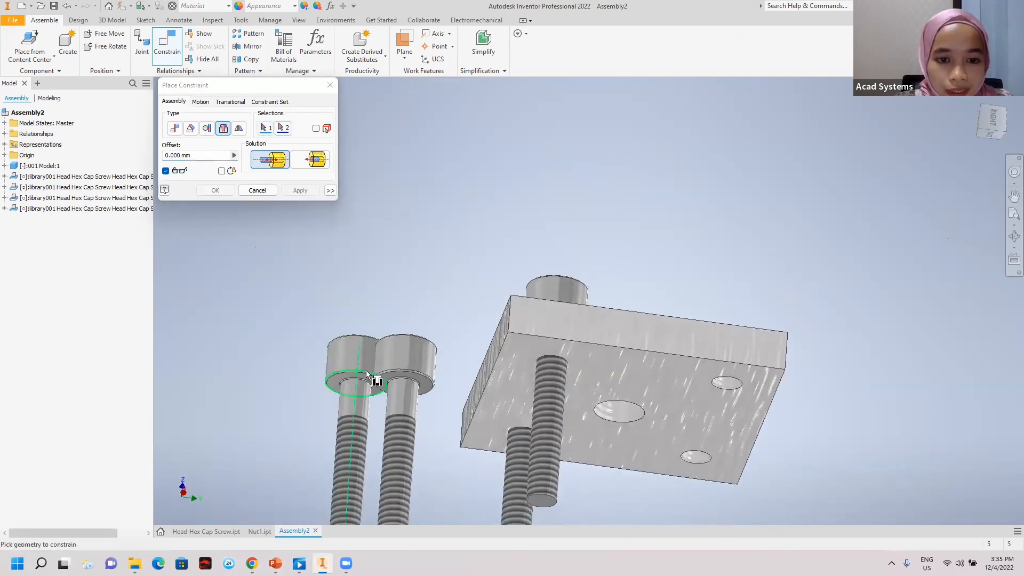
pyautogui.keyDown('shift'); pyautogui.moveTo(398, 235); pyautogui.dragTo(709, 184, button='middle'); pyautogui.keyUp('shift')
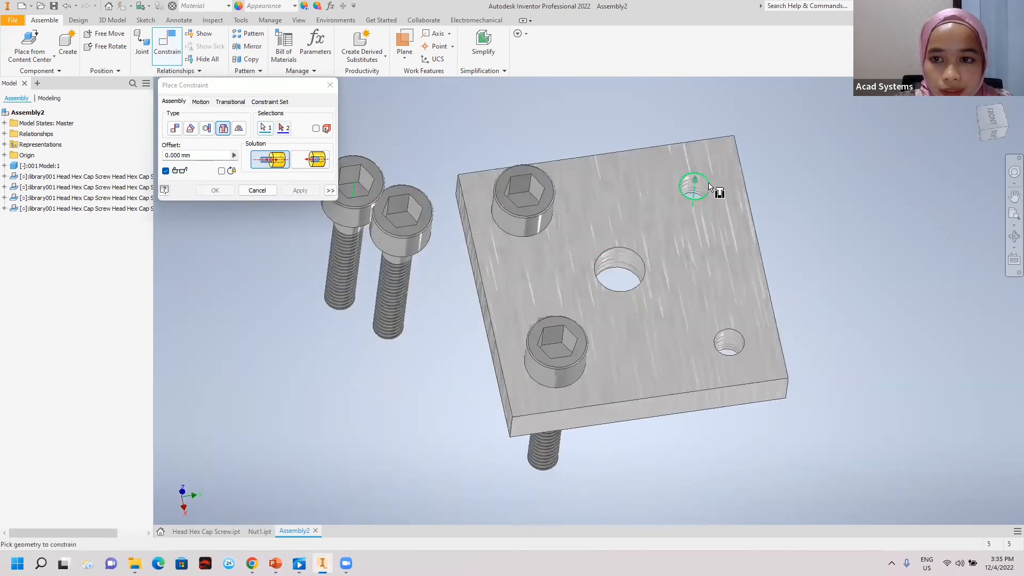
pyautogui.click(705, 181)
pyautogui.keyDown('shift'); pyautogui.moveTo(341, 208); pyautogui.dragTo(401, 391, button='middle'); pyautogui.keyUp('shift')
pyautogui.click(300, 191)
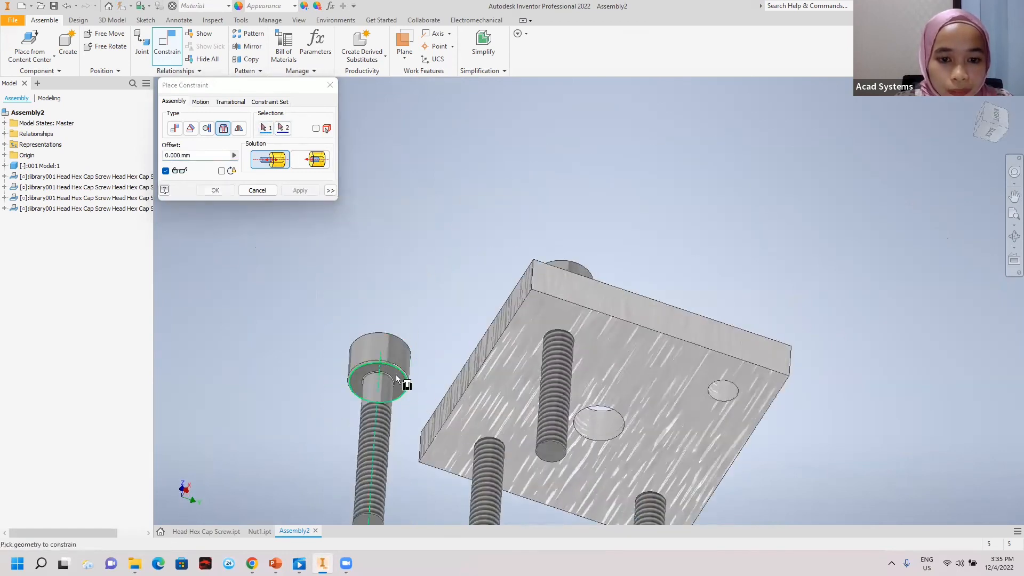
pyautogui.keyDown('shift'); pyautogui.moveTo(549, 192); pyautogui.dragTo(749, 341, button='middle'); pyautogui.keyUp('shift')
pyautogui.click(744, 341)
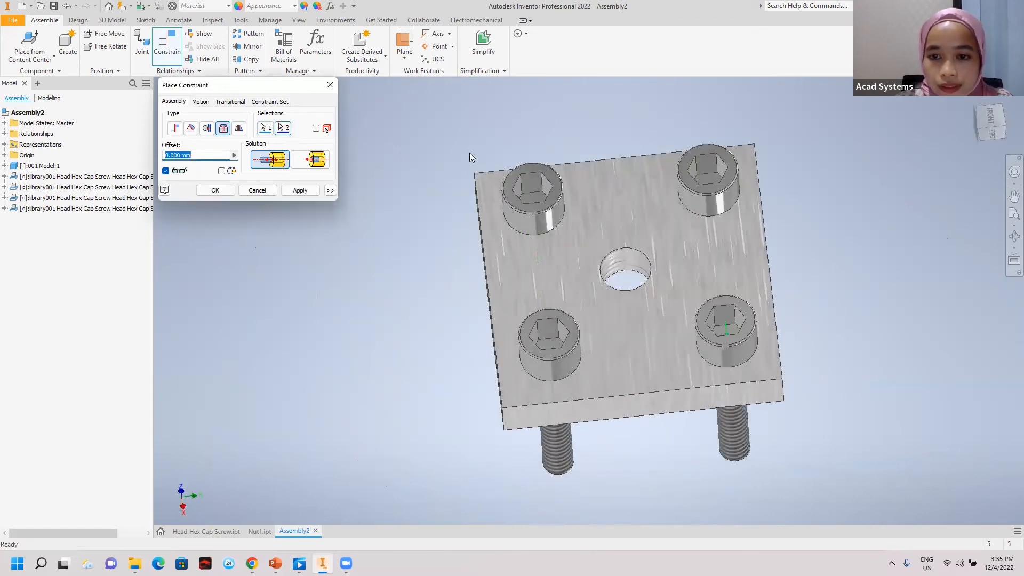
pyautogui.click(257, 190)
# Step: Place one Head Hex Cap Screw - 1452 from the Content Center beside the plate
pyautogui.keyDown('shift'); pyautogui.moveTo(384, 231); pyautogui.dragTo(573, 256, button='middle'); pyautogui.keyUp('shift')
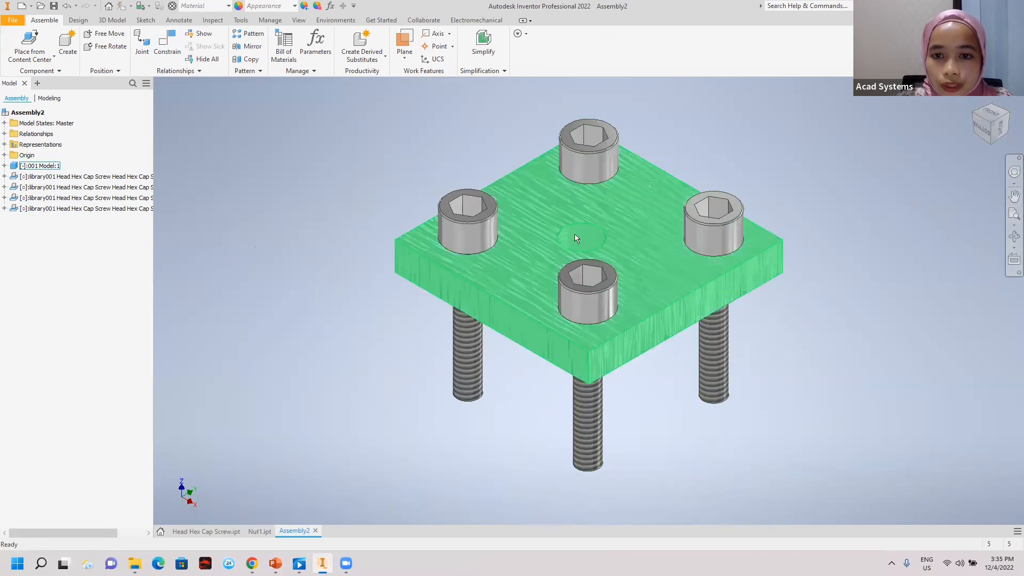
pyautogui.click(17, 58)
pyautogui.click(51, 100)
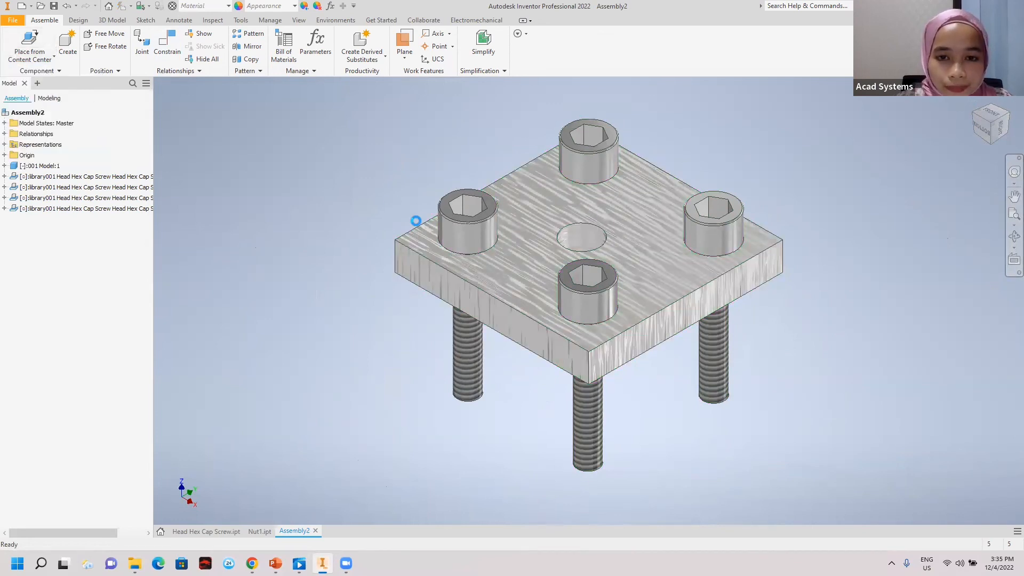
pyautogui.press('Return')
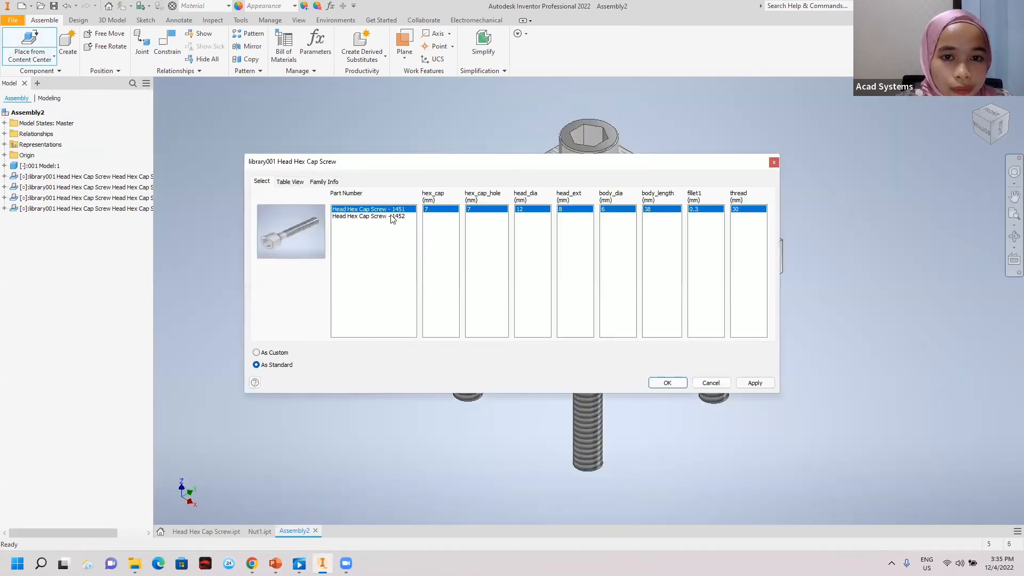
pyautogui.click(392, 216)
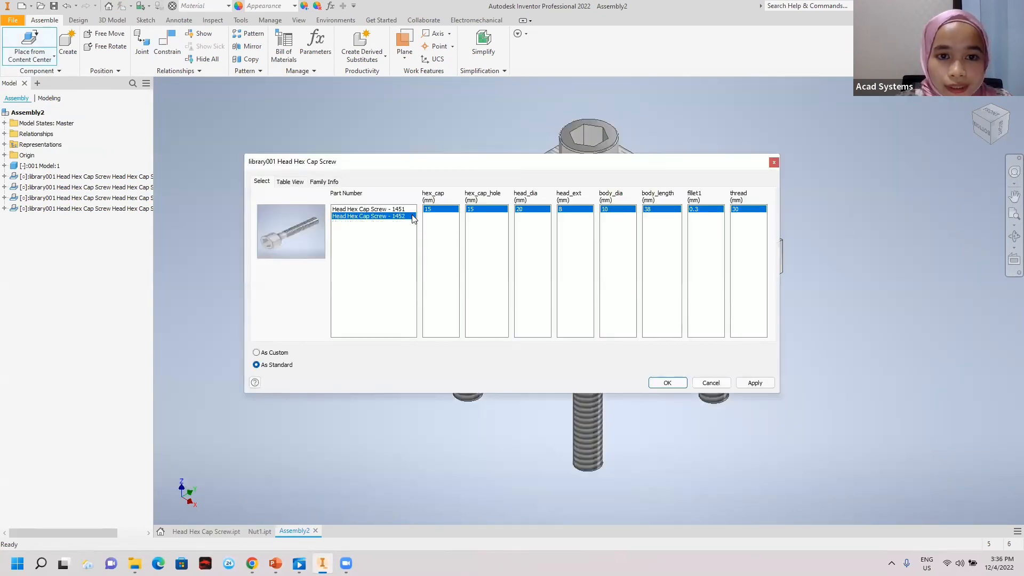
pyautogui.click(667, 383)
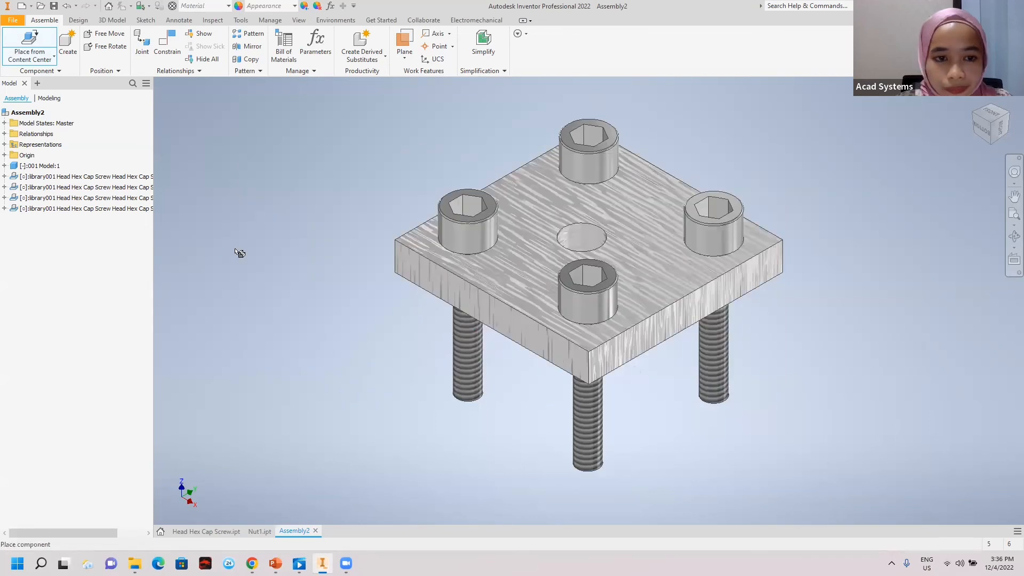
pyautogui.click(267, 278)
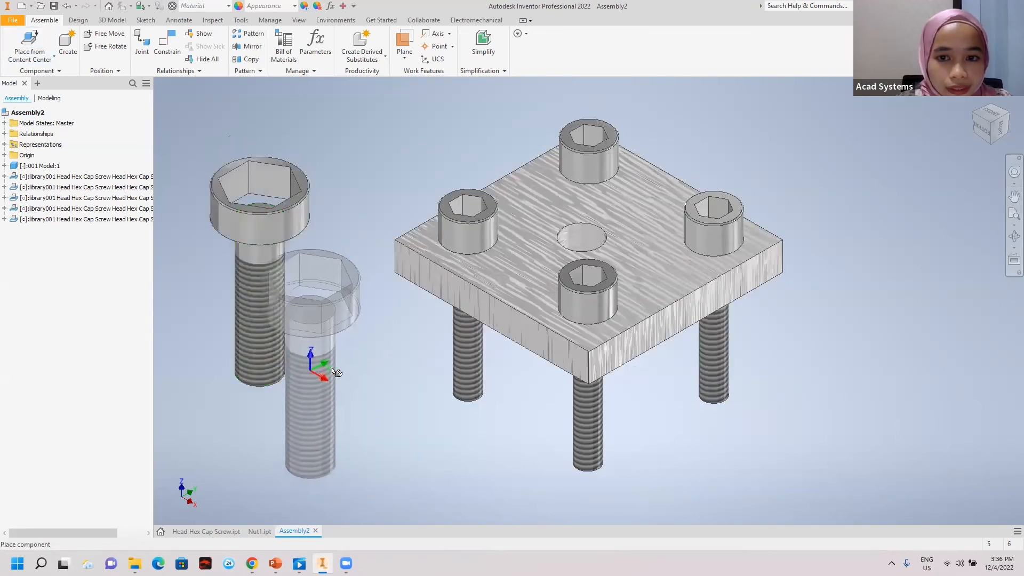
pyautogui.rightClick(333, 364)
pyautogui.click(375, 381)
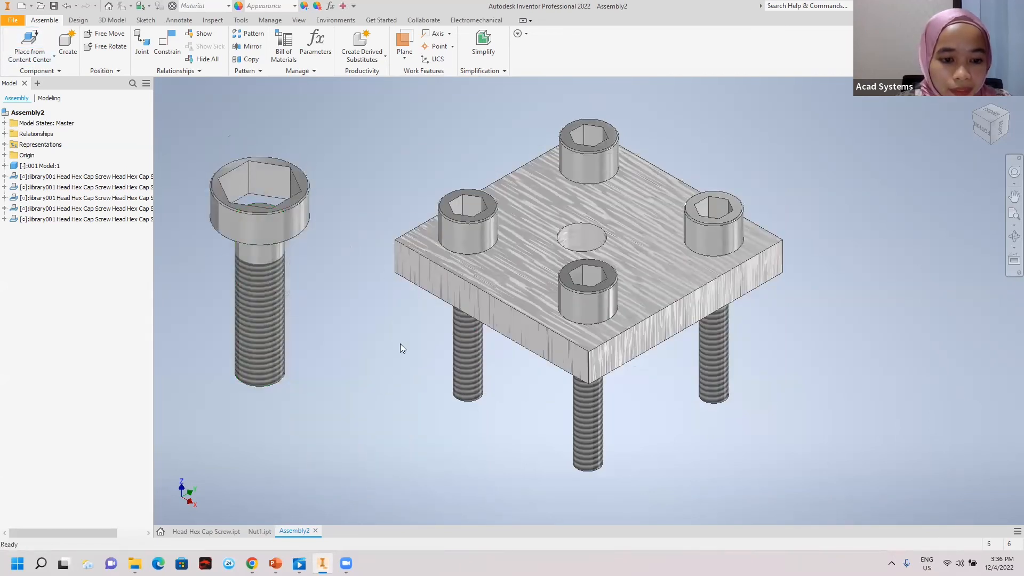
# Step: Delete the loose 1452 screw from the assembly
pyautogui.keyDown('shift'); pyautogui.moveTo(379, 356); pyautogui.dragTo(358, 304, button='middle'); pyautogui.keyUp('shift')
pyautogui.moveTo(183, 146); pyautogui.dragTo(348, 443)
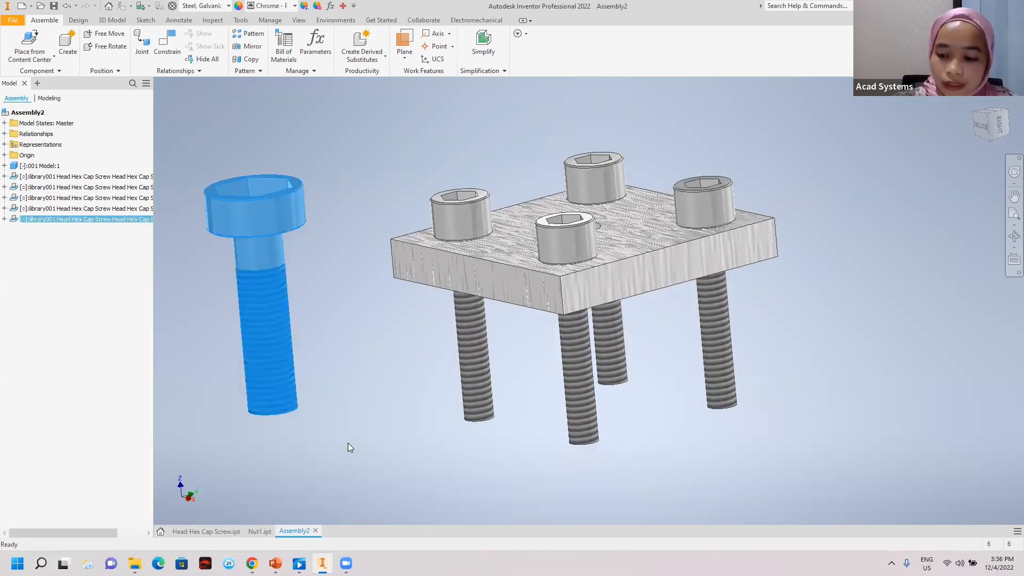
pyautogui.press('Delete')
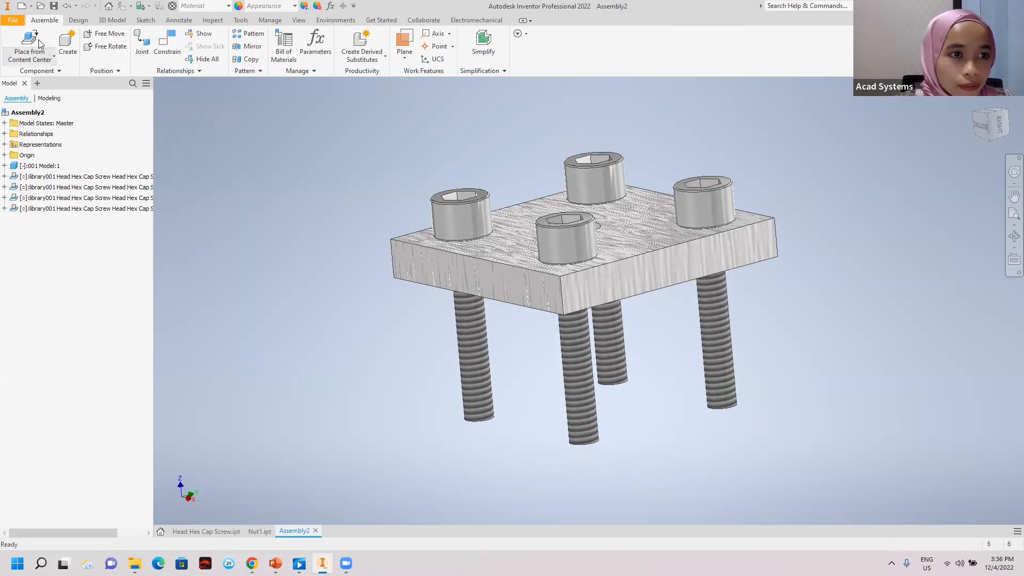
# Step: Place one more Head Hex Cap Screw - 1451 from the Content Center's Custom bolt category beside the plate
pyautogui.keyDown('shift'); pyautogui.moveTo(285, 205); pyautogui.dragTo(320, 261, button='middle'); pyautogui.keyUp('shift')
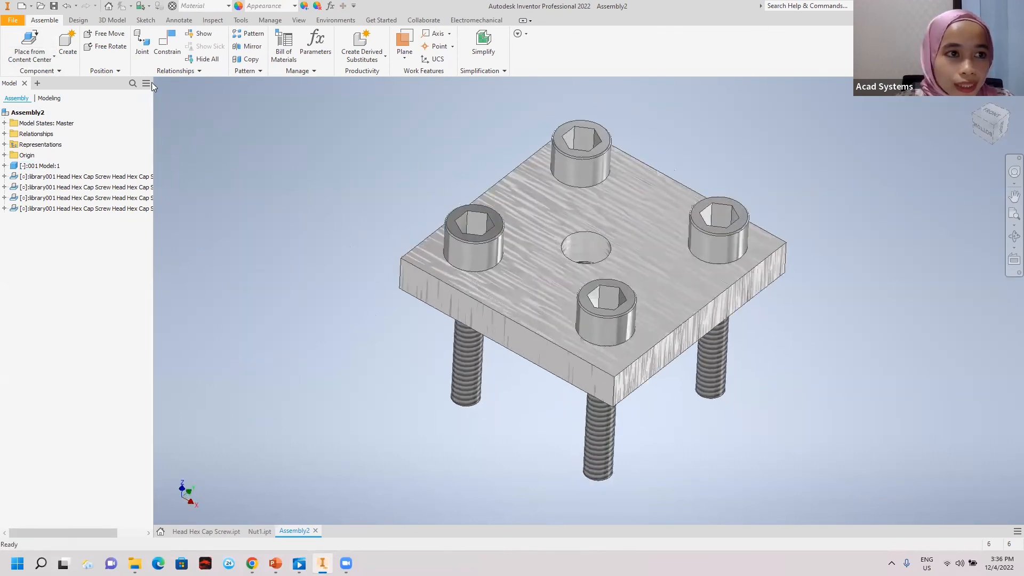
pyautogui.click(37, 55)
pyautogui.click(46, 97)
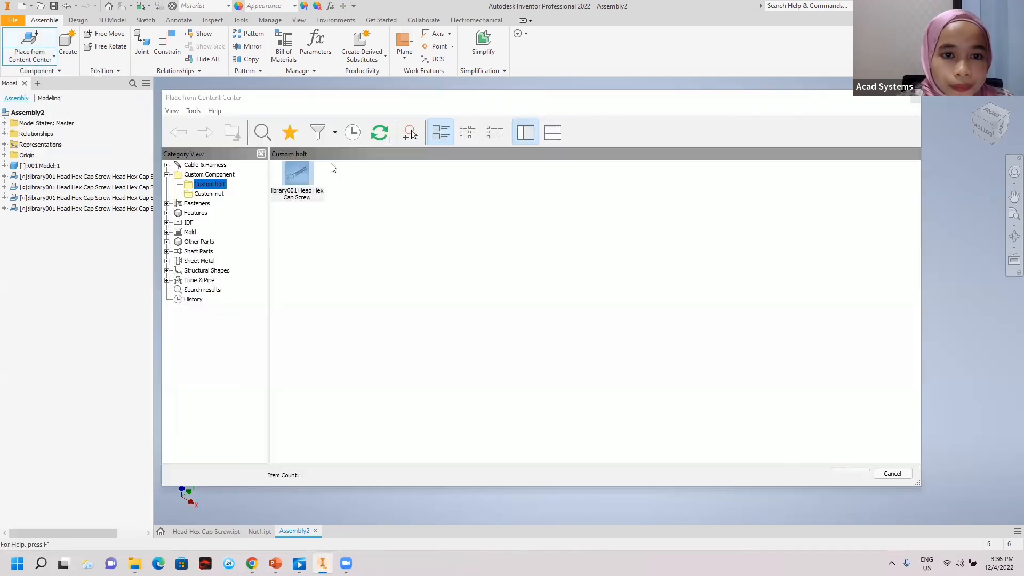
pyautogui.doubleClick(307, 176)
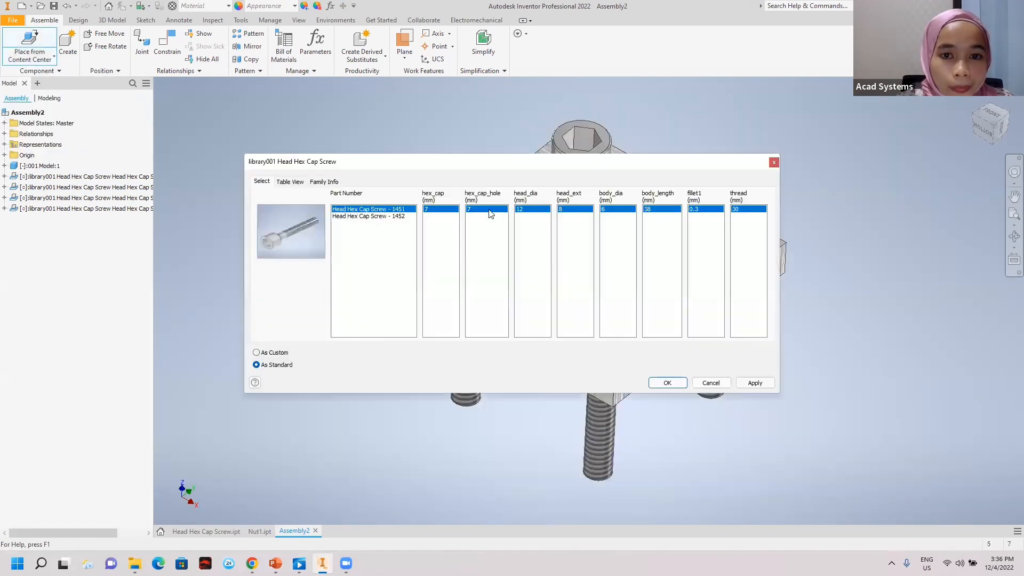
pyautogui.click(677, 389)
pyautogui.click(299, 261)
pyautogui.rightClick(329, 273)
pyautogui.click(378, 272)
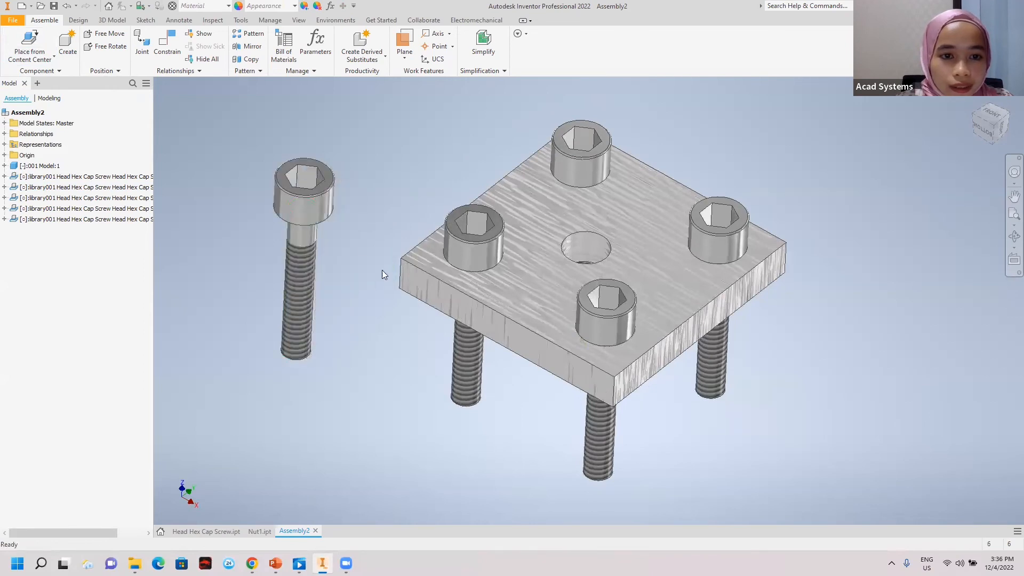
# Step: Seat the loose 1451 screw in the plate's centre hole with an Insert constraint and close the Place Constraint dialog
pyautogui.keyDown('shift'); pyautogui.moveTo(272, 128); pyautogui.dragTo(182, 67, button='middle'); pyautogui.keyUp('shift')
pyautogui.click(170, 46)
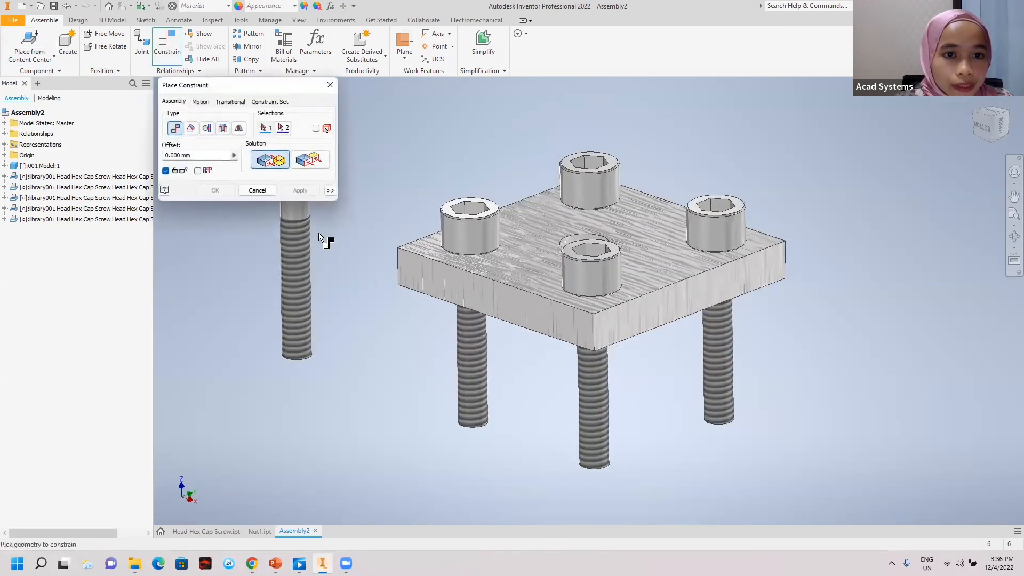
pyautogui.keyDown('shift'); pyautogui.moveTo(323, 235); pyautogui.dragTo(275, 185, button='middle'); pyautogui.keyUp('shift')
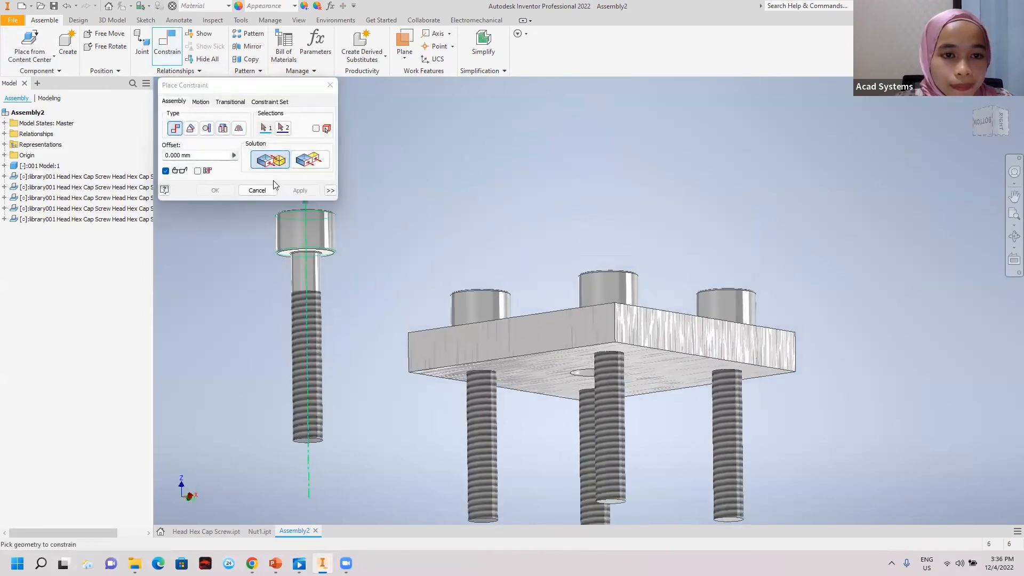
pyautogui.click(224, 130)
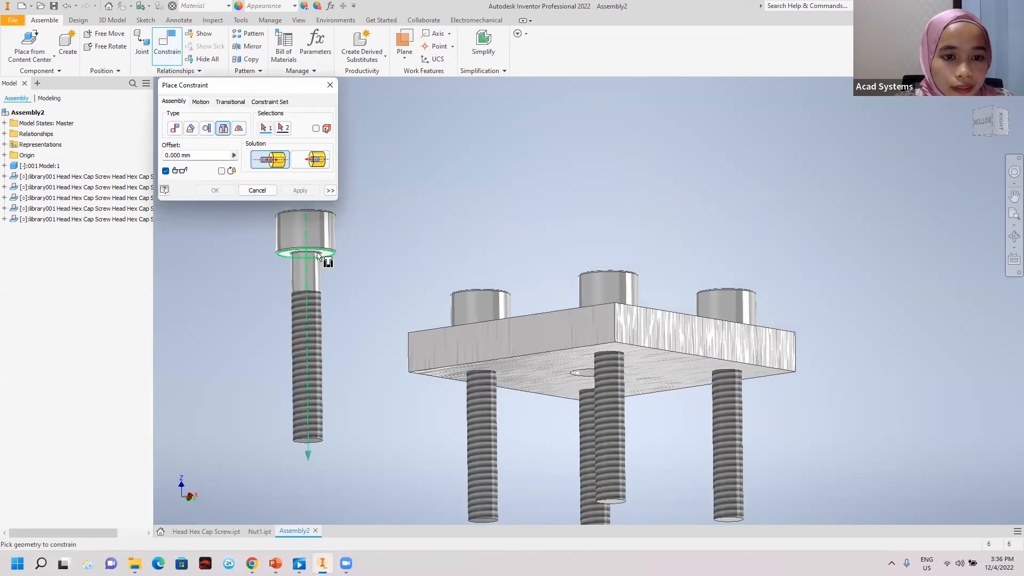
pyautogui.scroll(5, 317, 255)
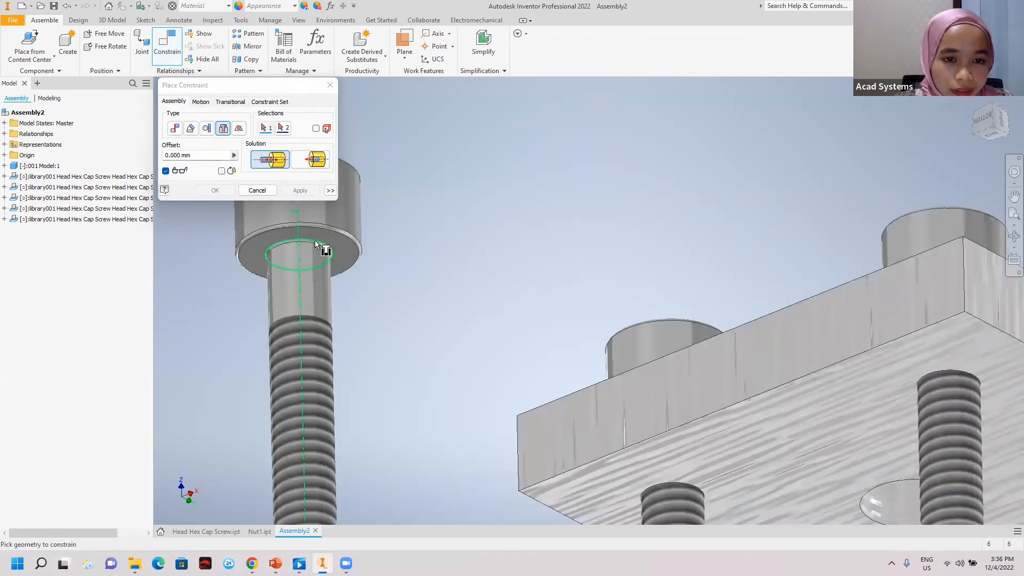
pyautogui.keyDown('shift'); pyautogui.moveTo(507, 217); pyautogui.dragTo(577, 291, button='middle'); pyautogui.keyUp('shift')
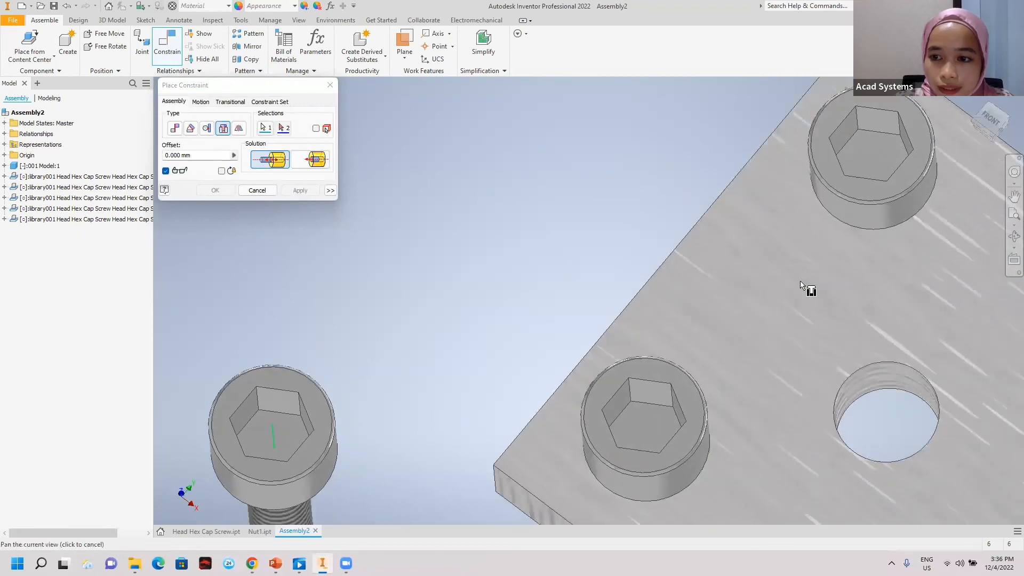
pyautogui.click(778, 273)
pyautogui.click(215, 191)
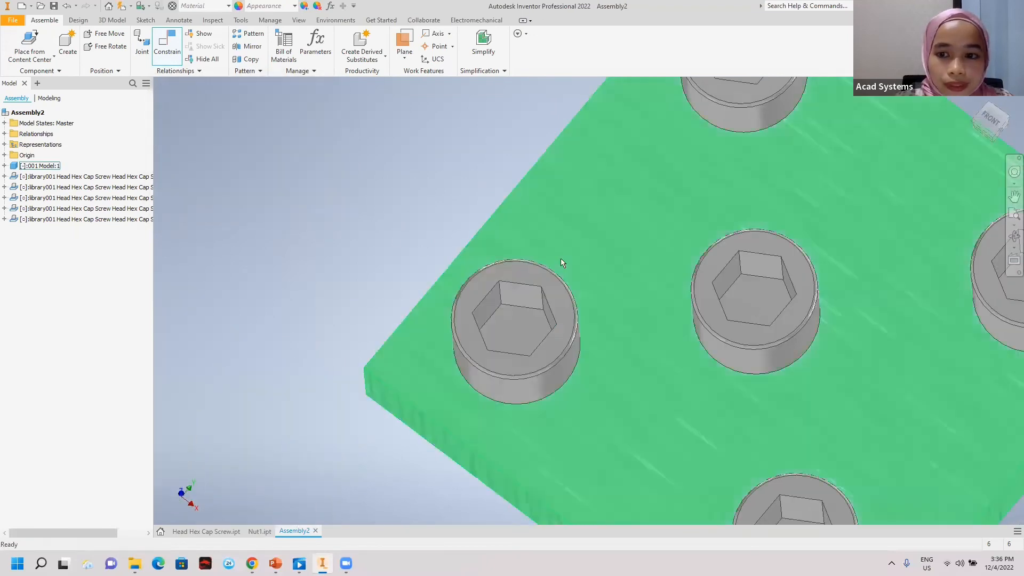
pyautogui.press('Home')
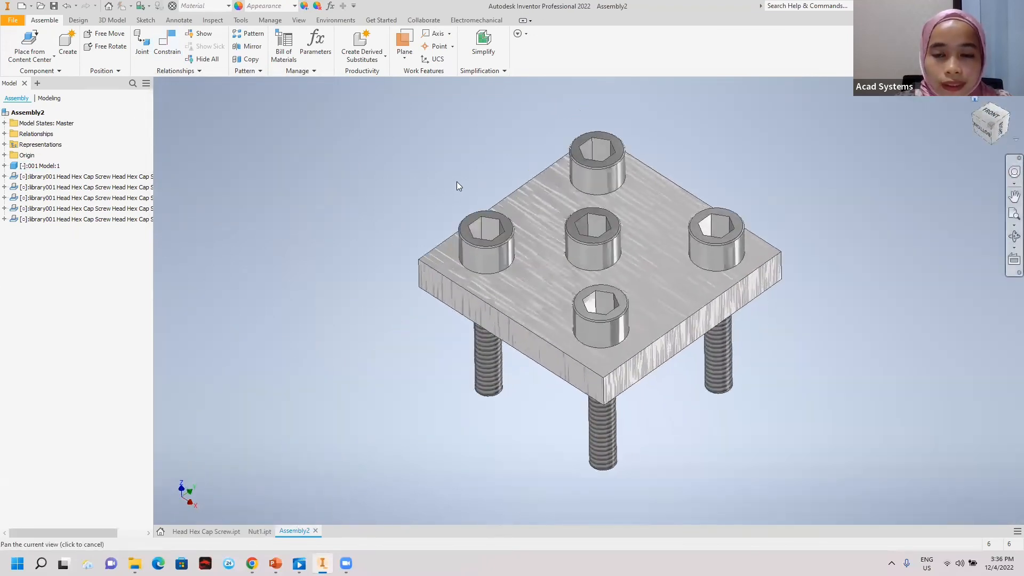
# Step: Place five library001 Nut parts, size Nut 1451, from the Content Center's Custom nut category beside the plate
pyautogui.click(20, 59)
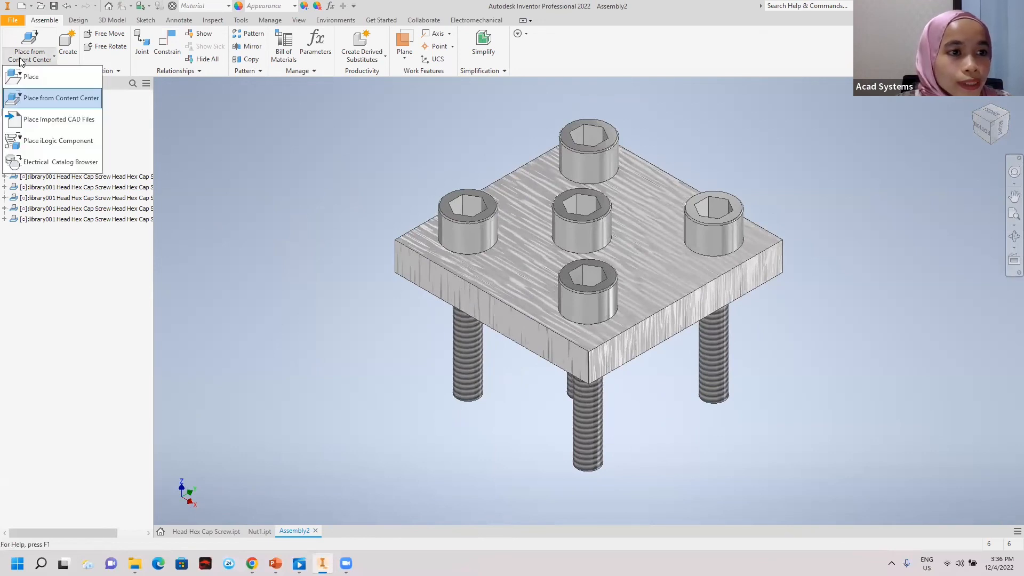
pyautogui.click(31, 100)
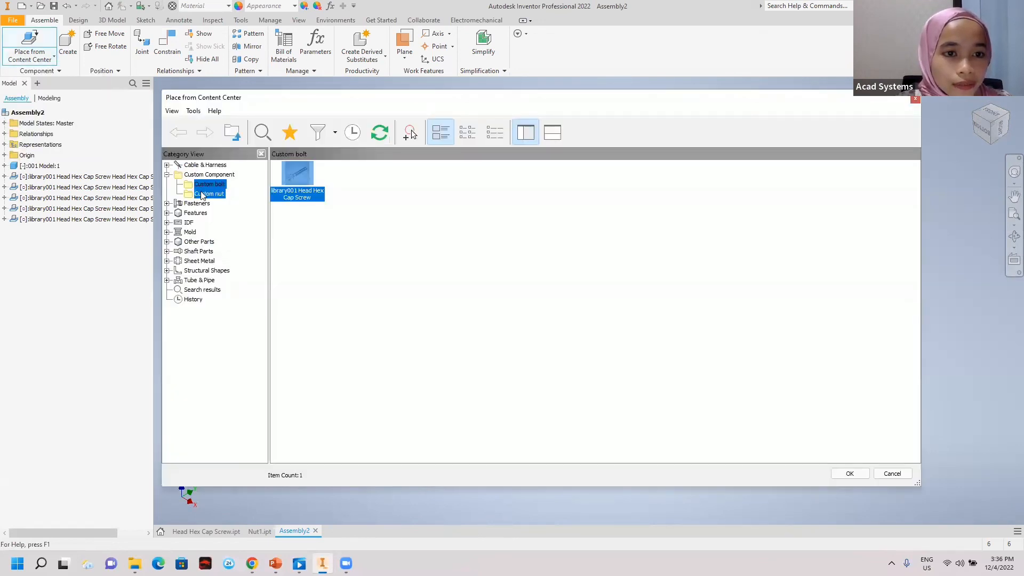
pyautogui.click(202, 195)
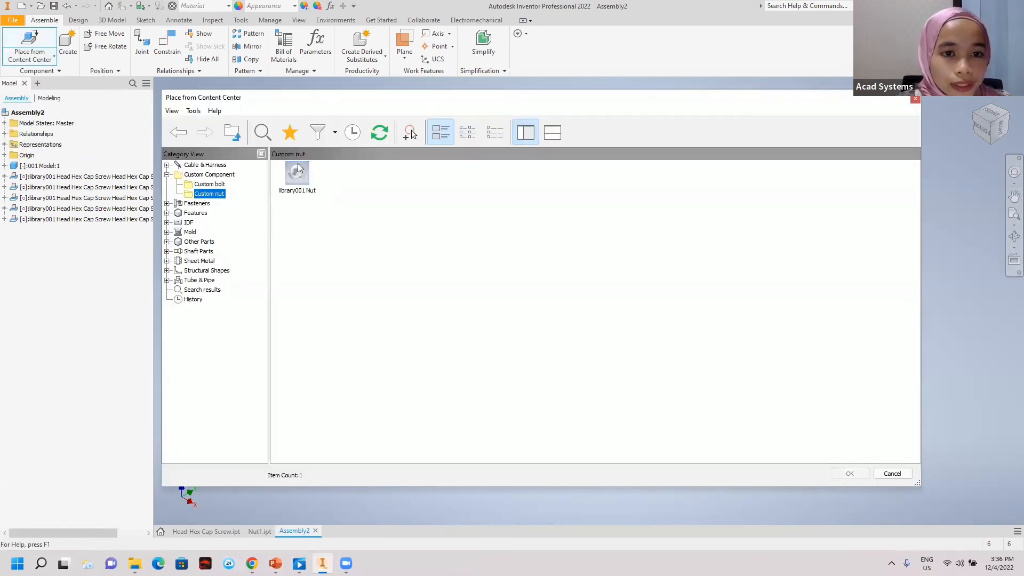
pyautogui.doubleClick(297, 176)
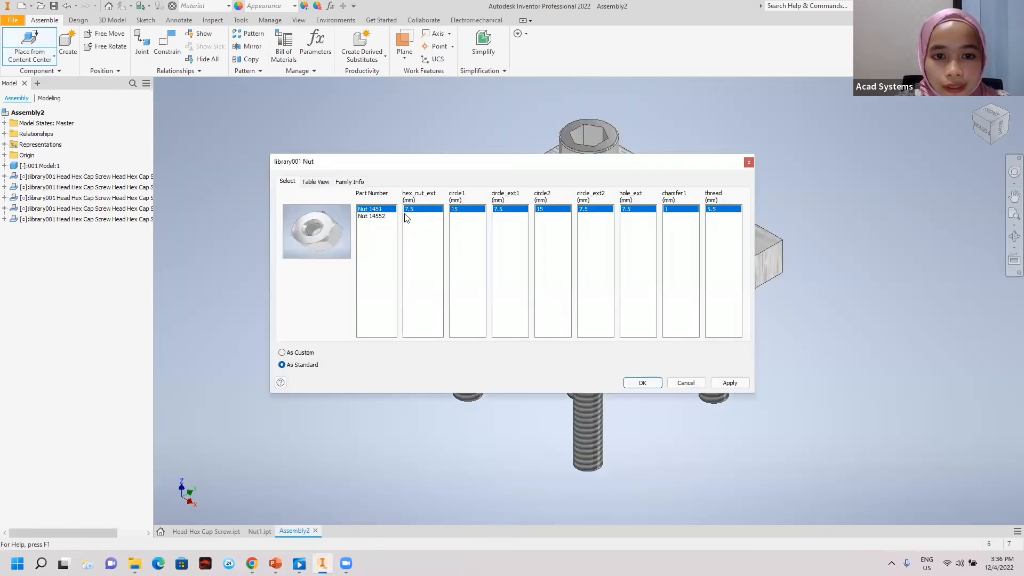
pyautogui.click(642, 383)
pyautogui.click(245, 283)
pyautogui.click(244, 209)
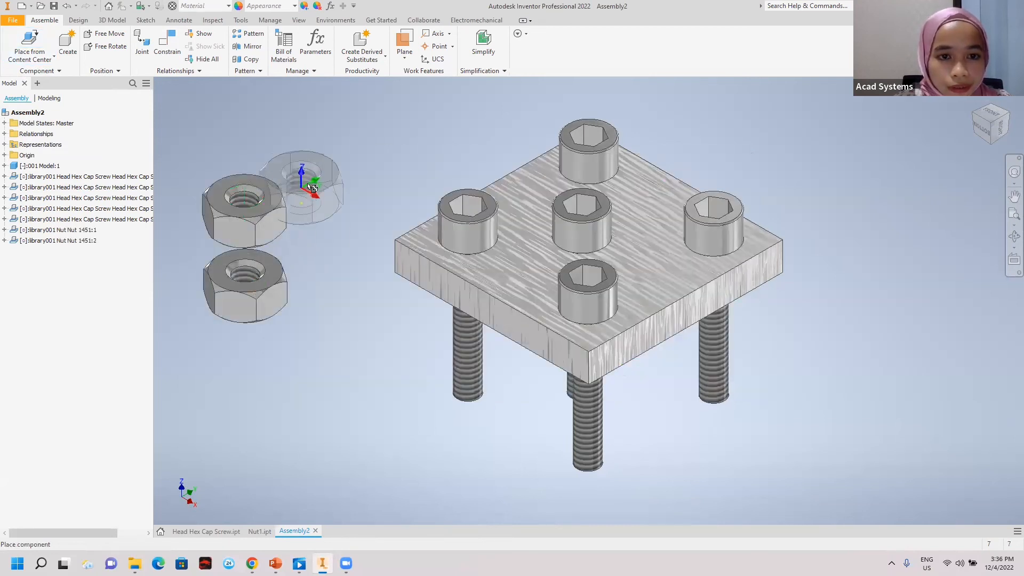
pyautogui.click(311, 182)
pyautogui.click(319, 354)
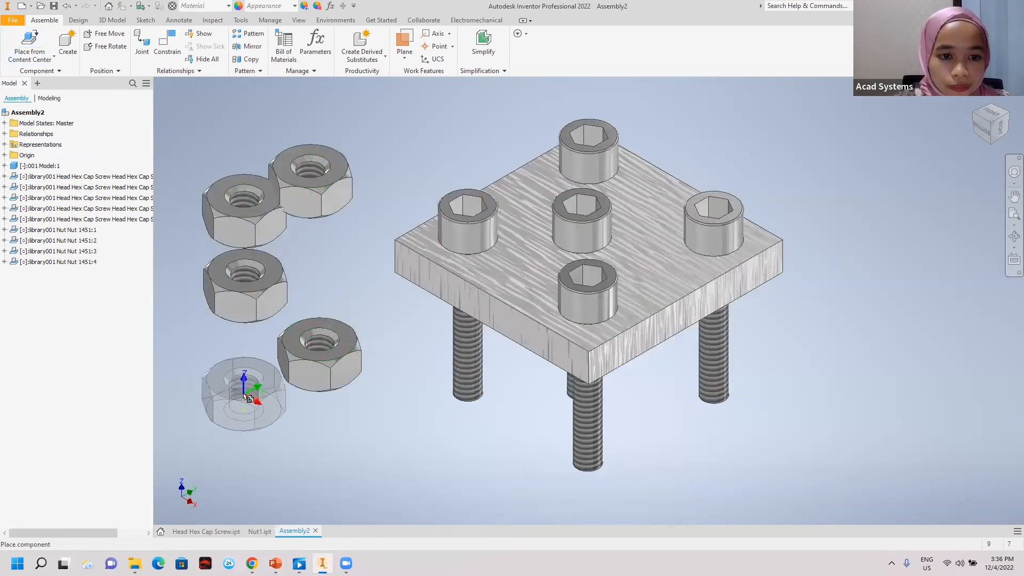
pyautogui.click(231, 390)
pyautogui.rightClick(288, 436)
pyautogui.click(329, 441)
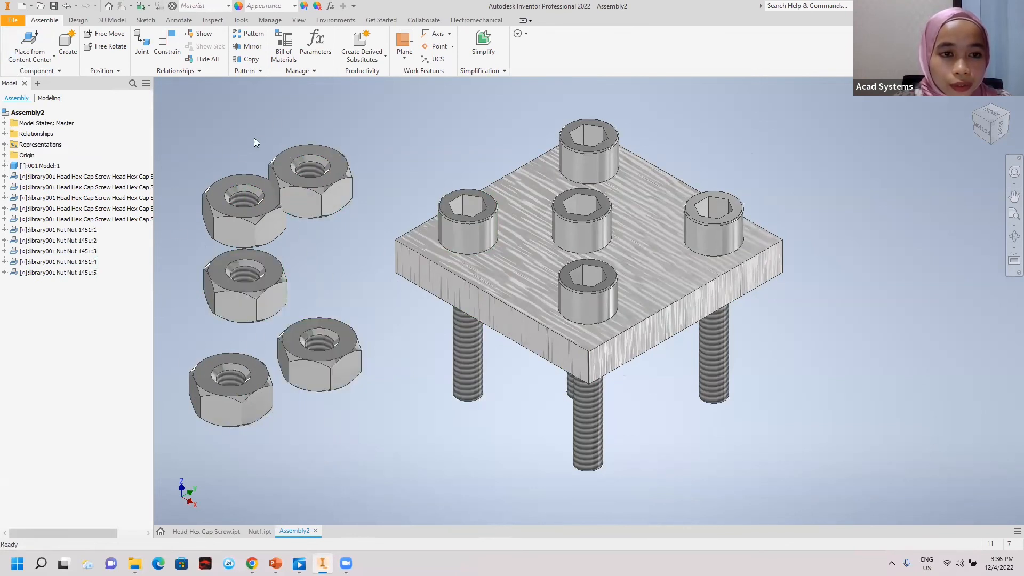
# Step: Join one nut to the plate's underside around the front corner screw with a rotational joint
pyautogui.click(141, 44)
pyautogui.keyDown('shift'); pyautogui.moveTo(356, 282); pyautogui.dragTo(324, 333, button='middle'); pyautogui.keyUp('shift')
pyautogui.click(323, 331)
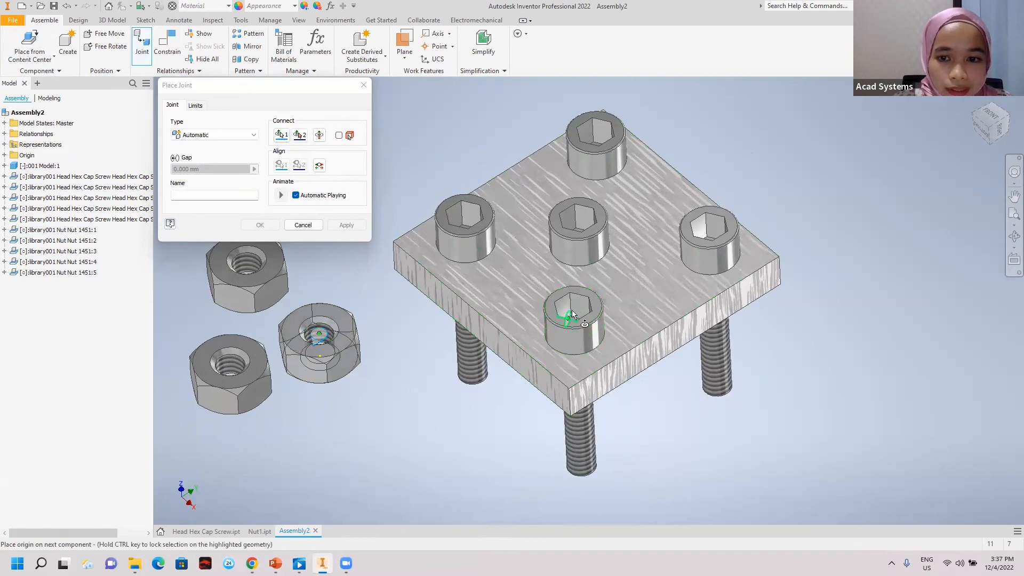
pyautogui.keyDown('shift'); pyautogui.moveTo(570, 319); pyautogui.dragTo(588, 190, button='middle'); pyautogui.keyUp('shift')
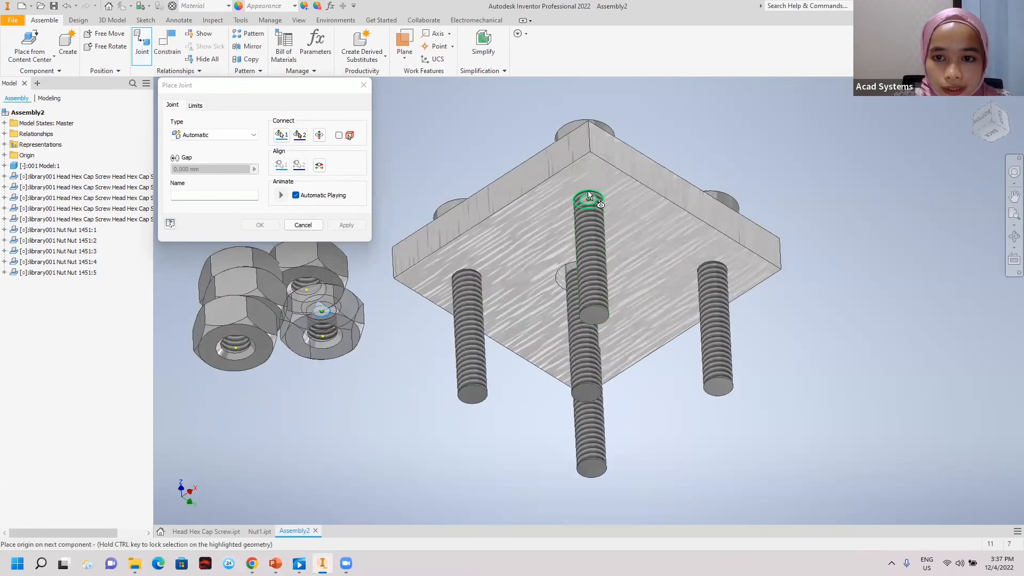
pyautogui.click(589, 190)
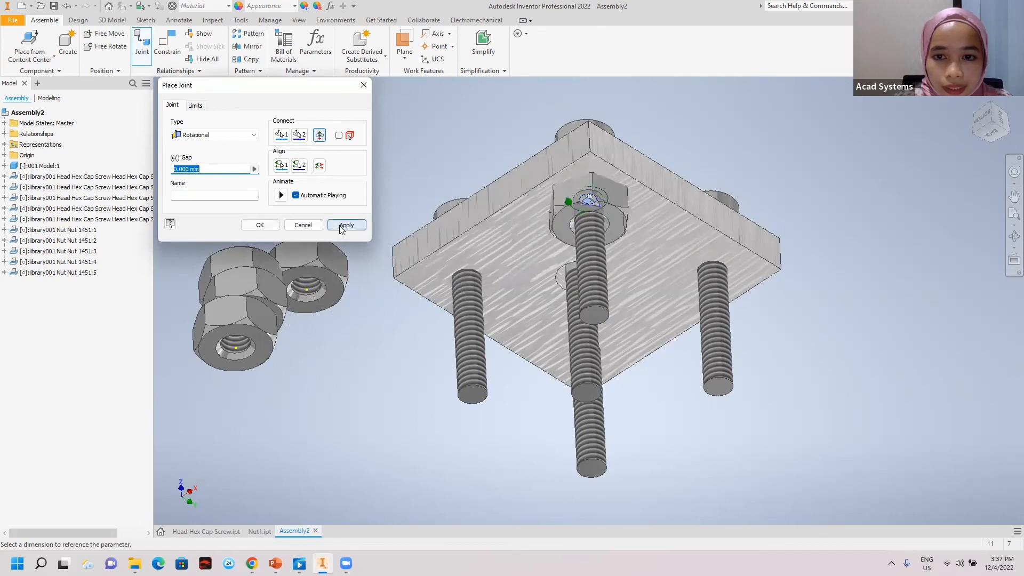
pyautogui.click(346, 226)
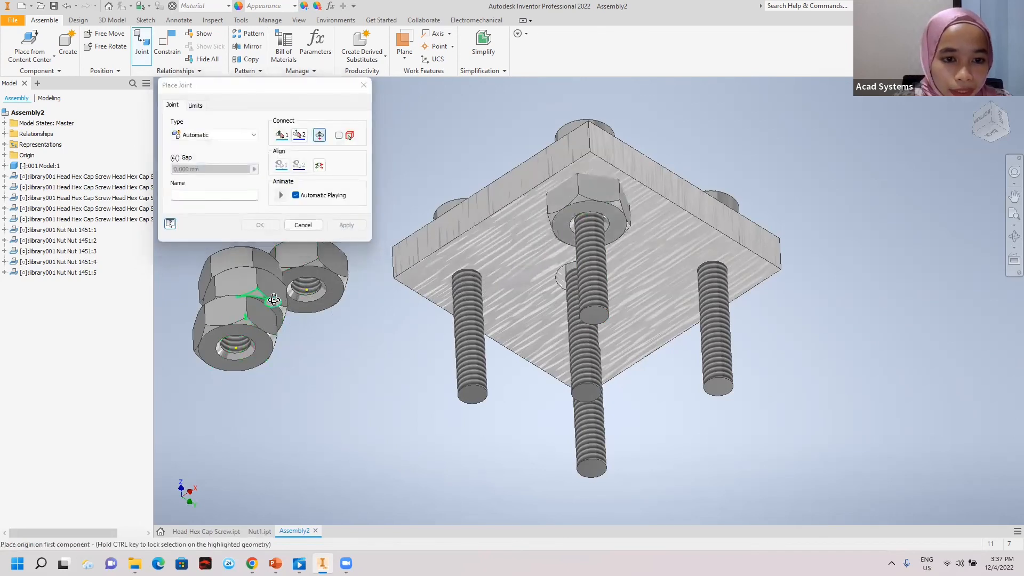
# Step: Join a second nut to the plate's underside around the left corner screw and leave the Joint command
pyautogui.keyDown('shift'); pyautogui.moveTo(261, 293); pyautogui.dragTo(473, 258, button='middle'); pyautogui.keyUp('shift')
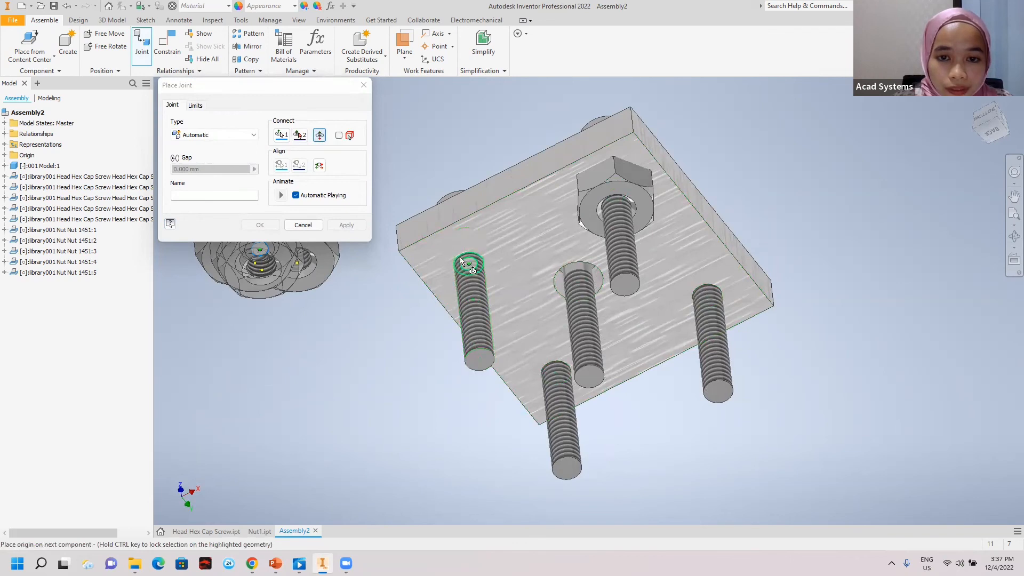
pyautogui.click(461, 257)
pyautogui.click(346, 225)
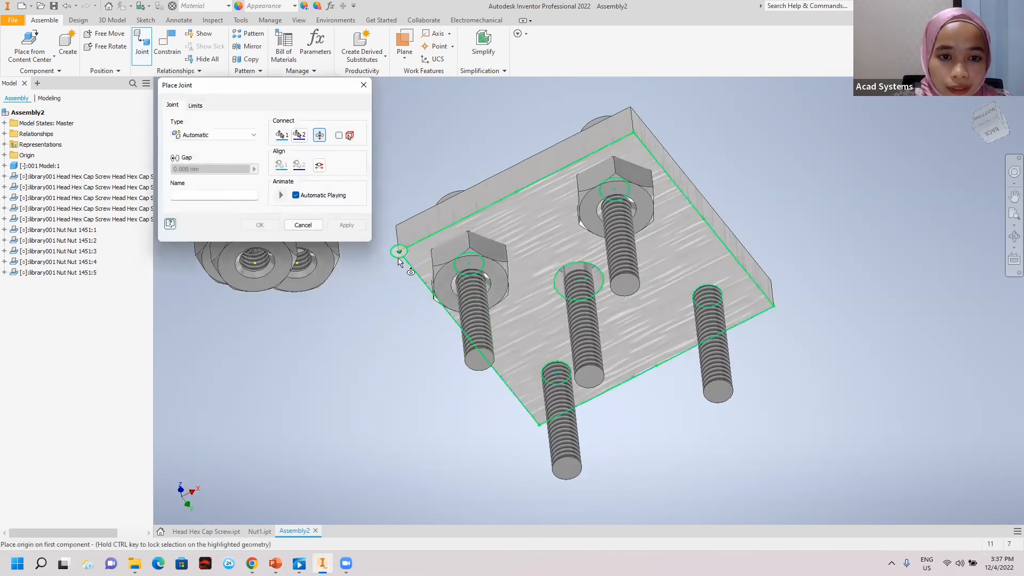
pyautogui.keyDown('shift'); pyautogui.moveTo(333, 303); pyautogui.dragTo(404, 266, button='middle'); pyautogui.keyUp('shift')
pyautogui.keyDown('shift'); pyautogui.rightClick(332, 302); pyautogui.keyUp('shift')
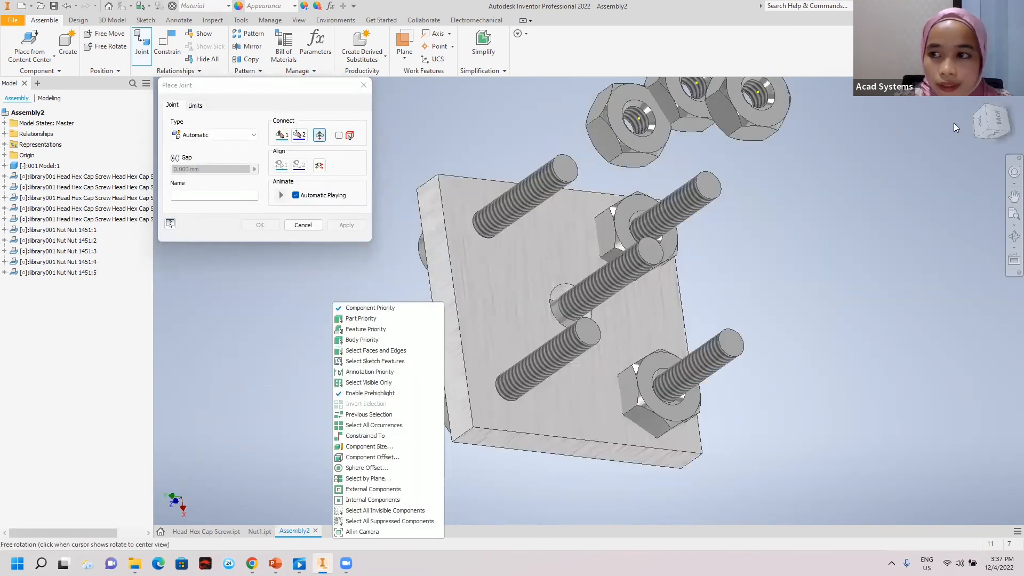
pyautogui.moveTo(992, 123); pyautogui.dragTo(930, 177)
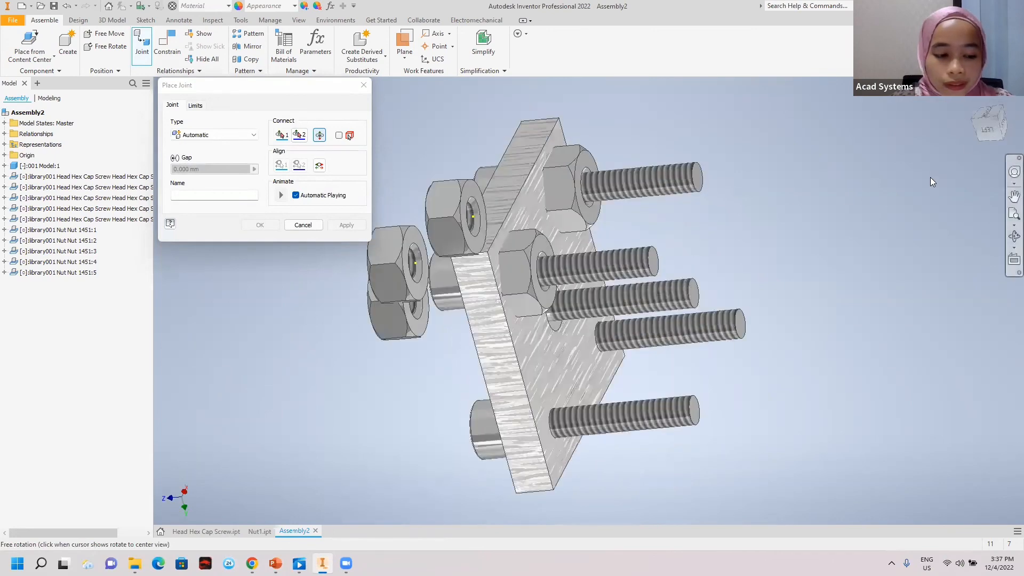
pyautogui.press('Escape')
pyautogui.keyDown('shift'); pyautogui.moveTo(351, 92); pyautogui.dragTo(288, 115, button='middle'); pyautogui.keyUp('shift')
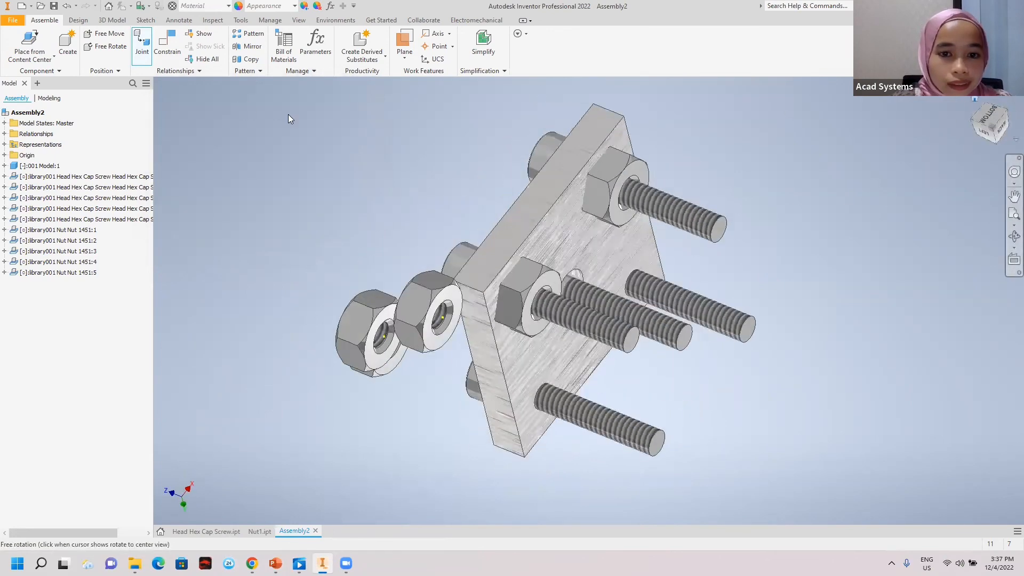
pyautogui.press('F6')
# Step: Join a third nut to the plate's underside around the right corner screw with a rotational joint
pyautogui.click(143, 40)
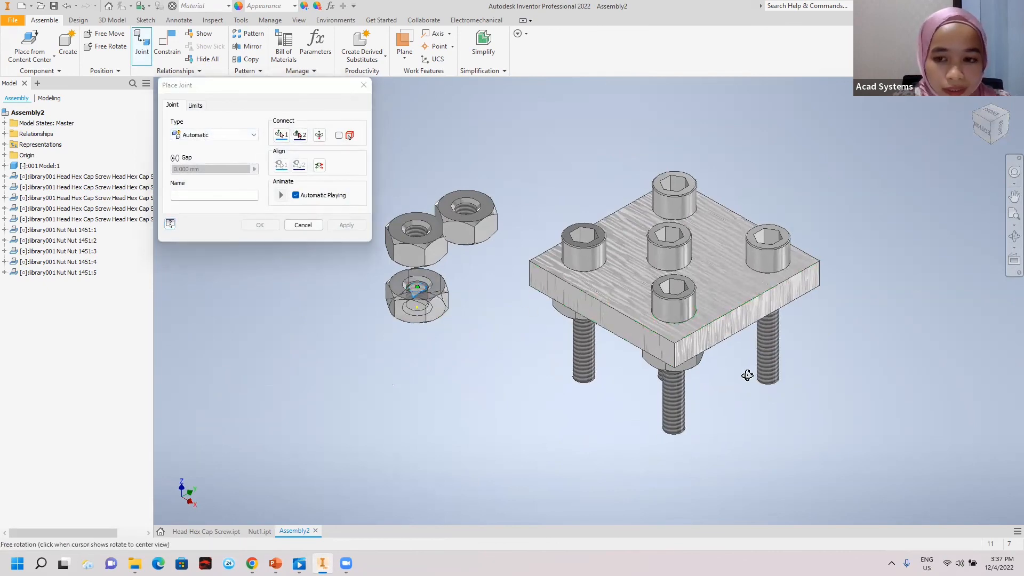
pyautogui.keyDown('shift'); pyautogui.moveTo(745, 373); pyautogui.dragTo(768, 272, button='middle'); pyautogui.keyUp('shift')
pyautogui.click(767, 265)
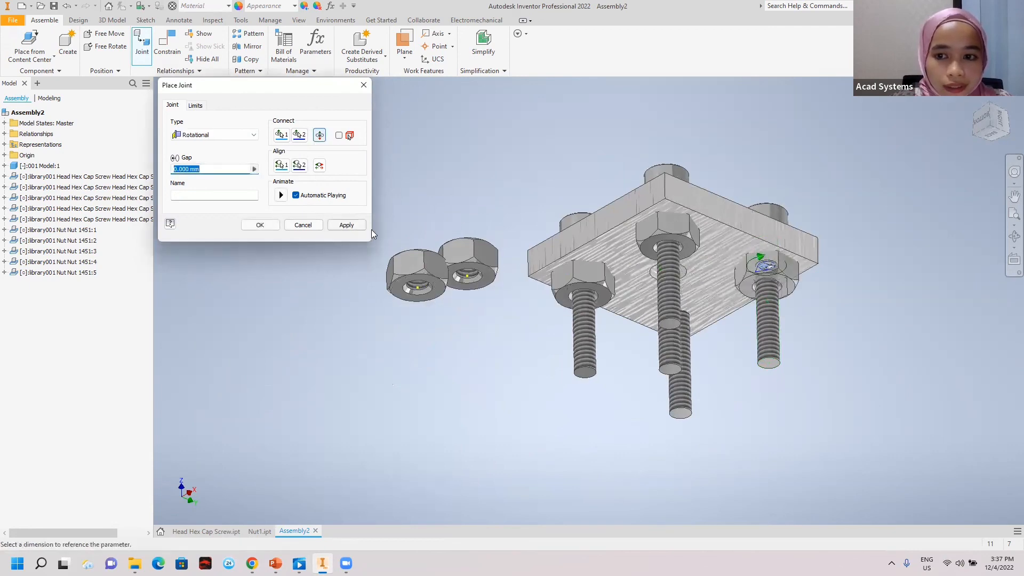
pyautogui.click(346, 225)
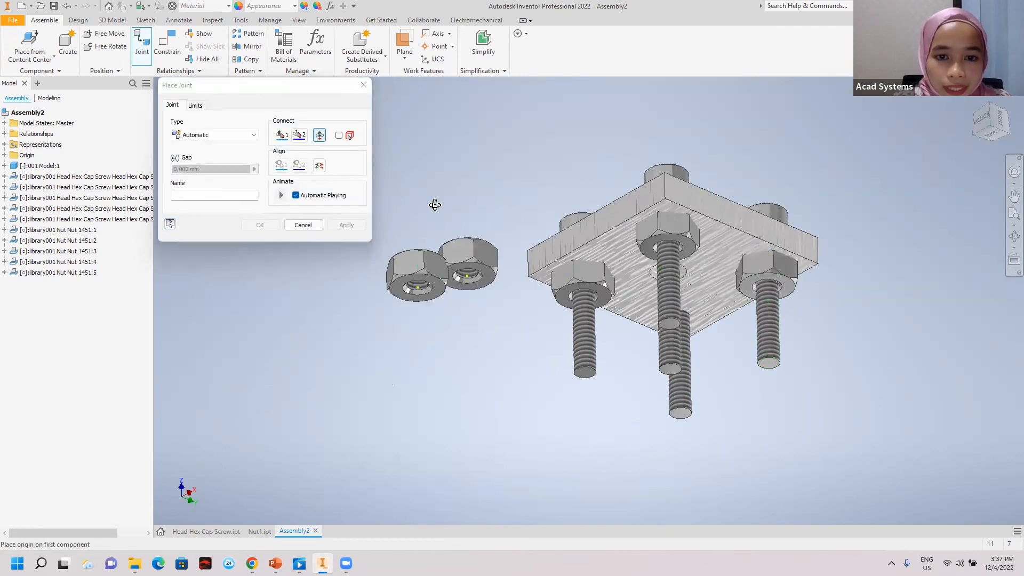
# Step: Join a fourth nut to the plate's underside around the centre screw with a rotational joint
pyautogui.keyDown('shift'); pyautogui.moveTo(434, 204); pyautogui.dragTo(436, 247, button='middle'); pyautogui.keyUp('shift')
pyautogui.click(415, 230)
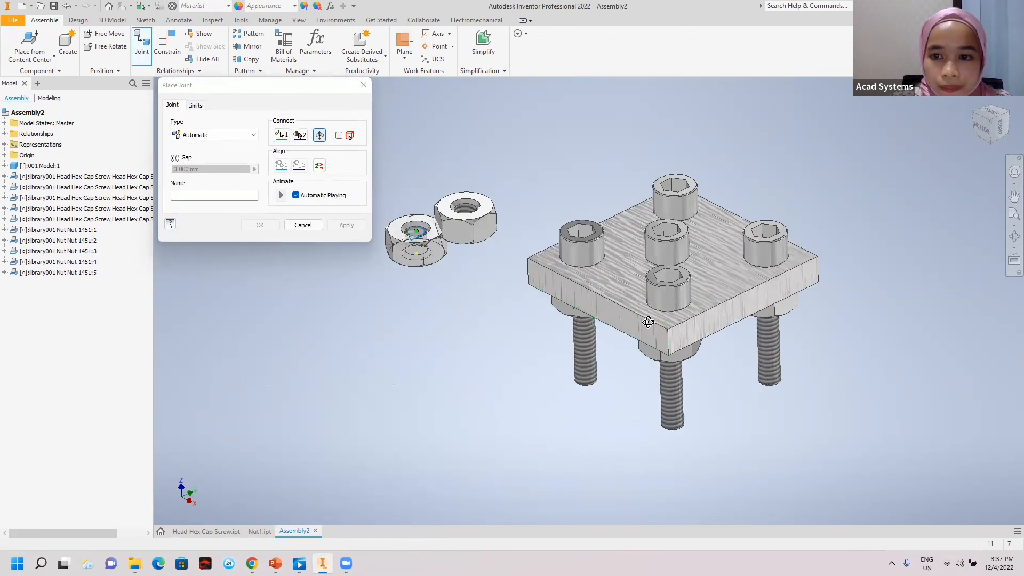
pyautogui.keyDown('shift'); pyautogui.moveTo(647, 322); pyautogui.dragTo(673, 276, button='middle'); pyautogui.keyUp('shift')
pyautogui.click(664, 269)
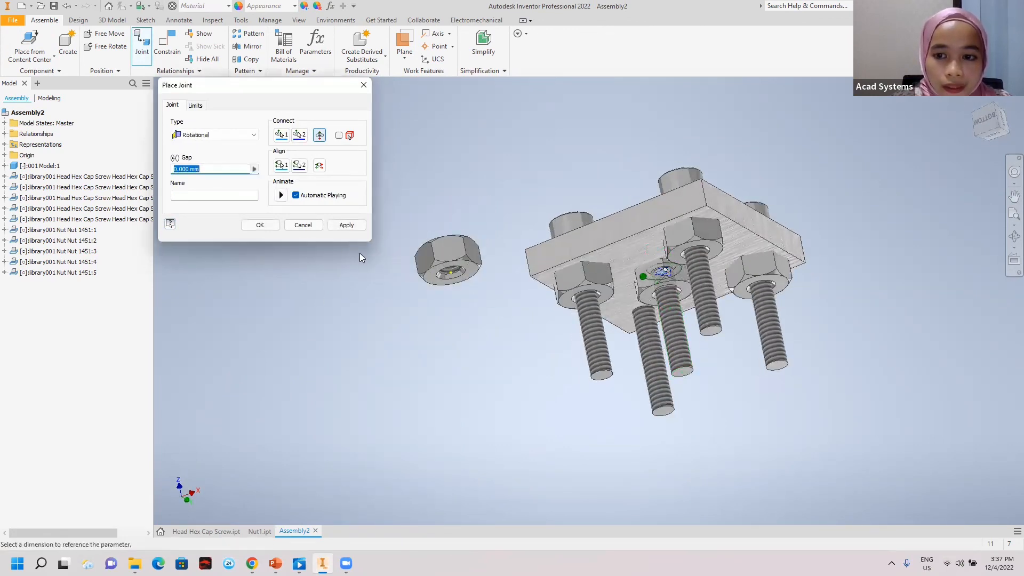
pyautogui.click(345, 225)
# Step: Join the last loose nut to the plate's underside around the back corner screw and close the Place Joint dialog
pyautogui.keyDown('shift'); pyautogui.moveTo(516, 201); pyautogui.dragTo(507, 274); pyautogui.keyUp('shift')
pyautogui.click(447, 258)
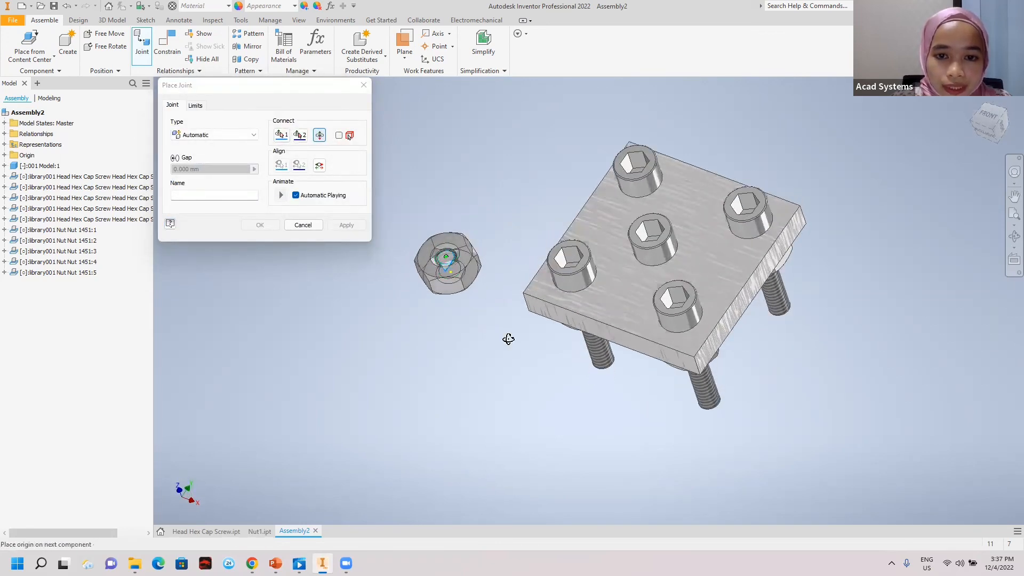
pyautogui.keyDown('shift'); pyautogui.moveTo(508, 342); pyautogui.dragTo(609, 373, button='middle'); pyautogui.keyUp('shift')
pyautogui.click(609, 363)
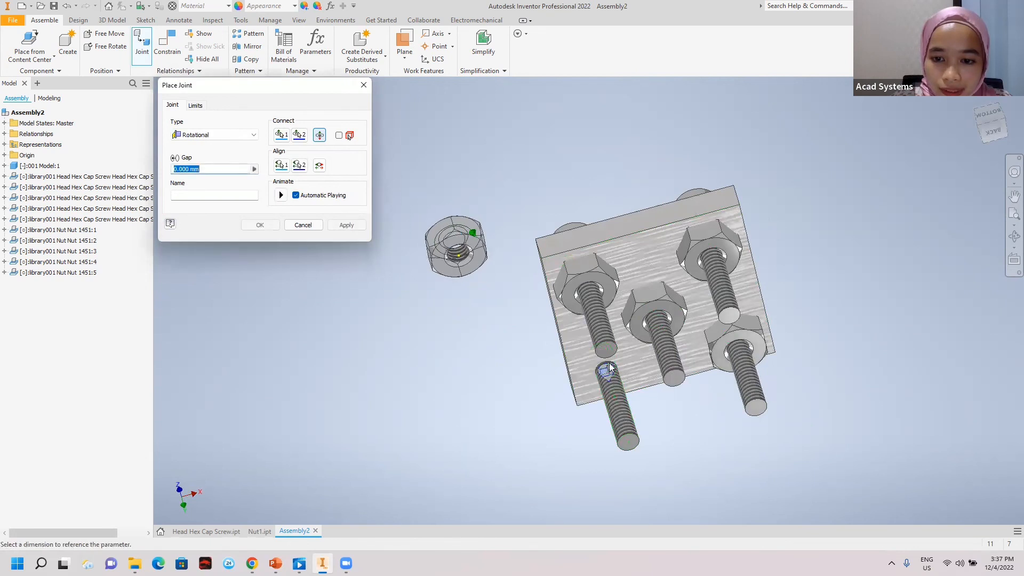
pyautogui.click(346, 225)
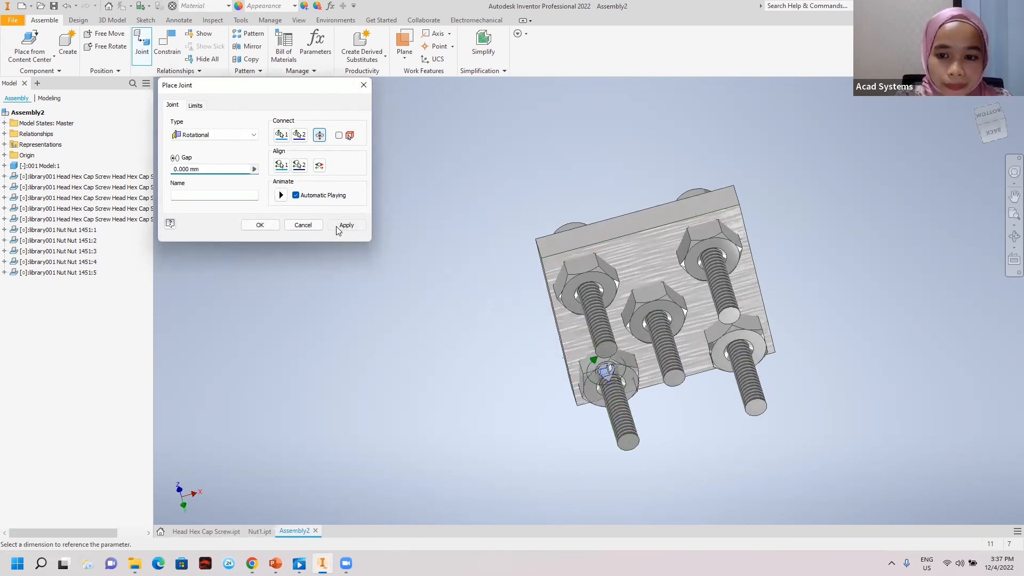
pyautogui.press('Escape')
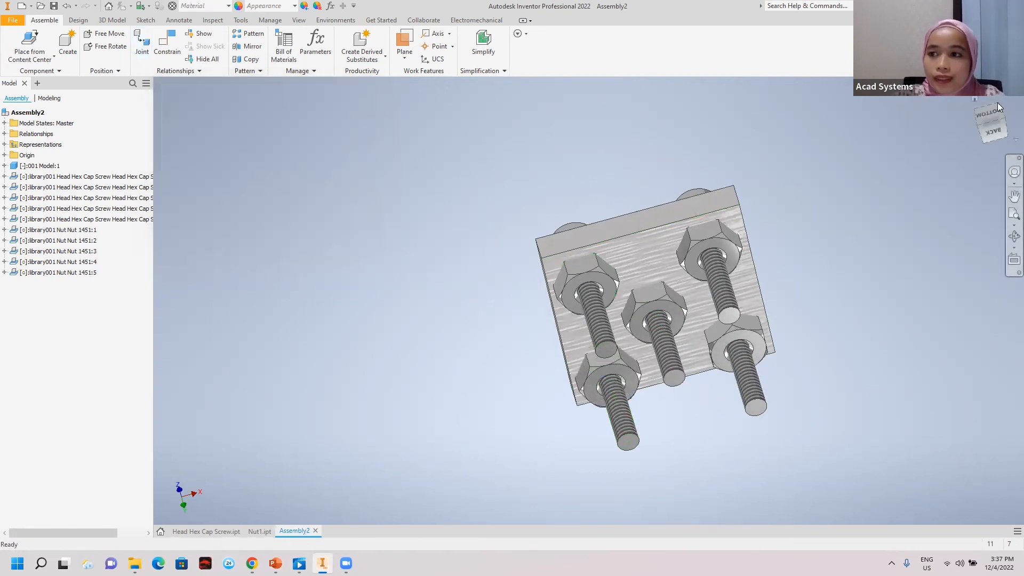
pyautogui.click(974, 99)
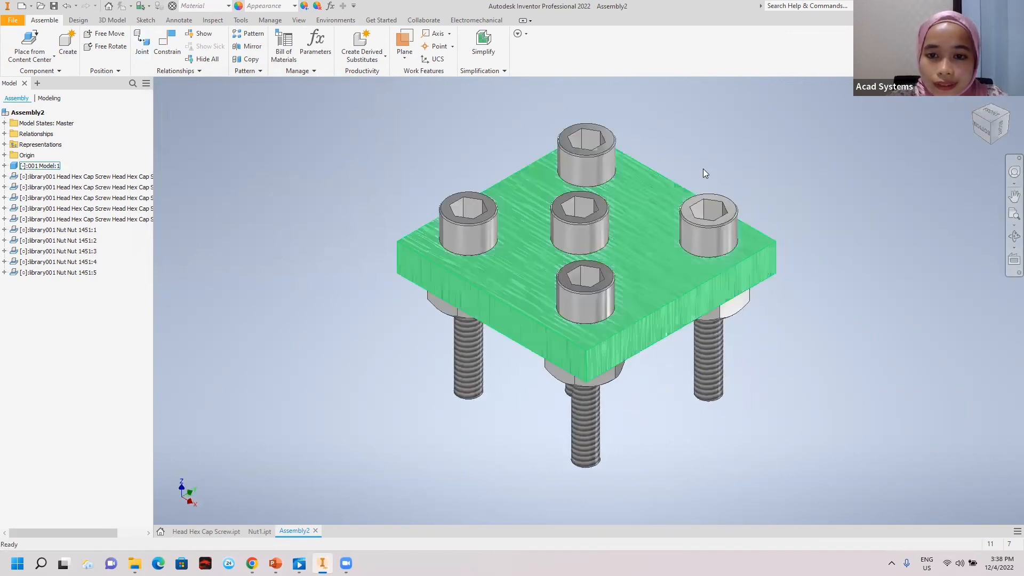
pyautogui.moveTo(716, 136); pyautogui.dragTo(666, 168, button='middle')
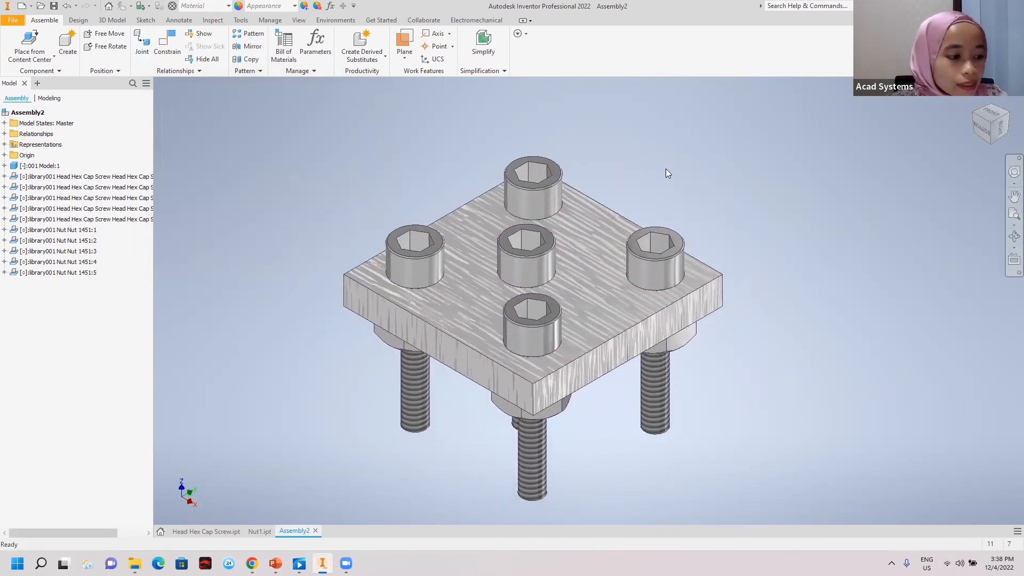
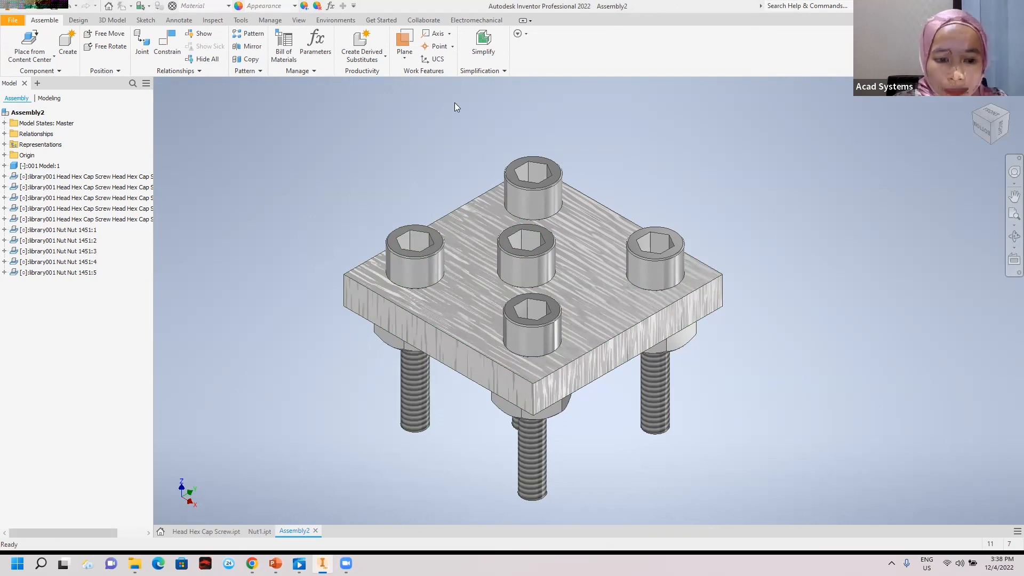
# Step: Switch to Chrome and load acadsystems.com in the empty new tab
pyautogui.click(252, 563)
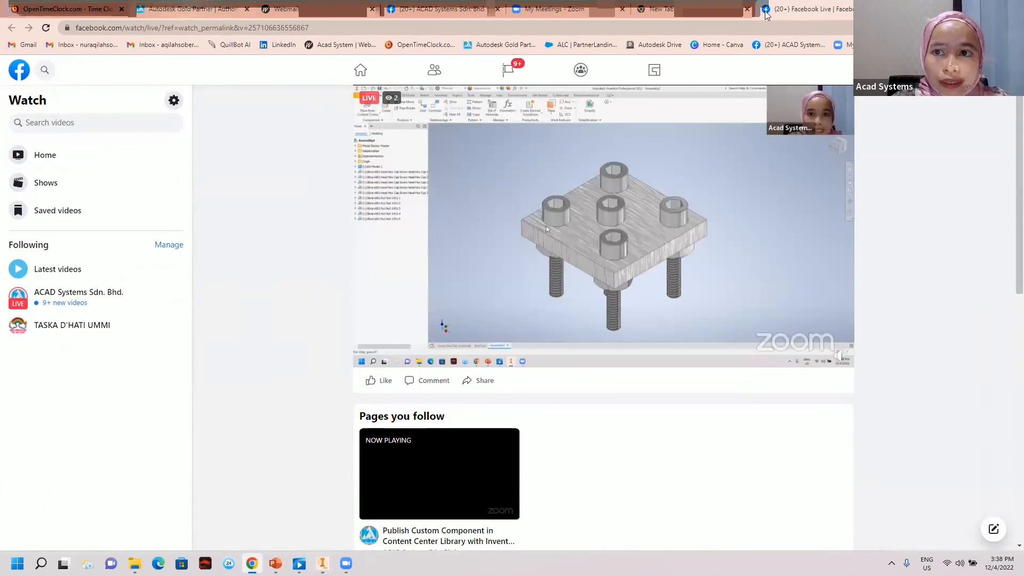
pyautogui.click(708, 18)
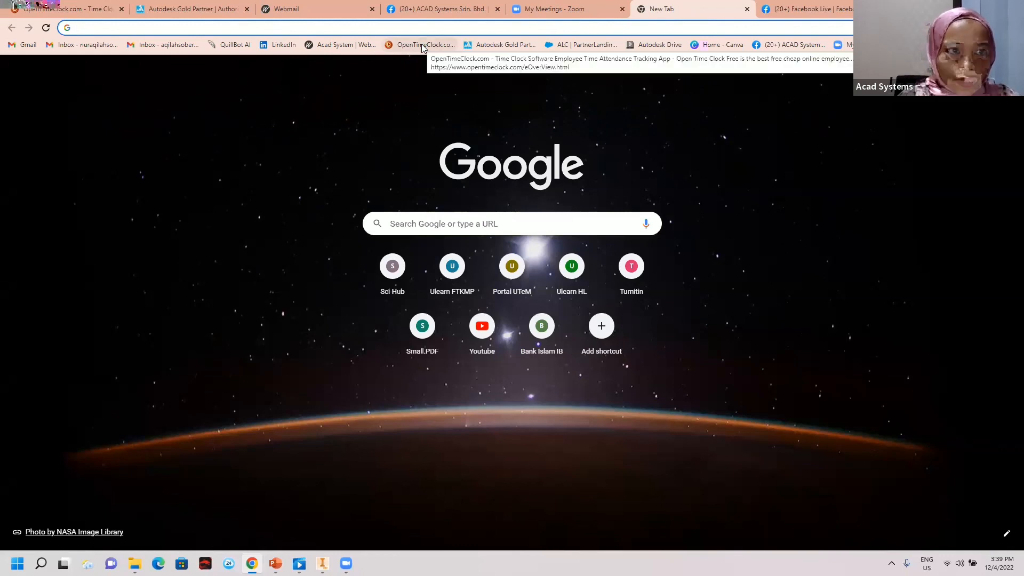
pyautogui.write('wacadsy')
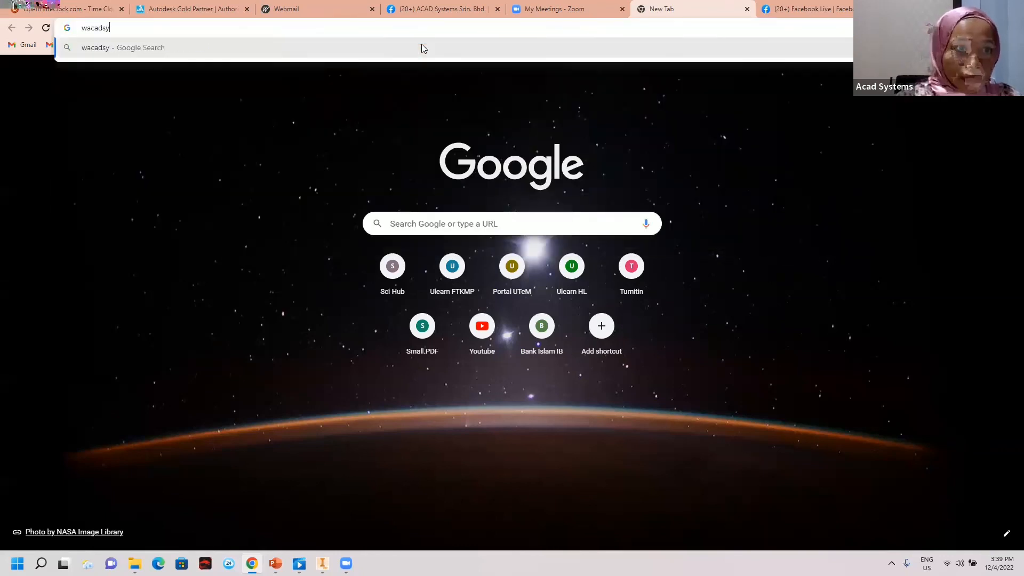
pyautogui.press('BackSpace')
pyautogui.press('BackSpace')
pyautogui.press('BackSpace')
pyautogui.press('BackSpace')
pyautogui.press('BackSpace')
pyautogui.press('BackSpace')
pyautogui.press('BackSpace')
pyautogui.write('a')
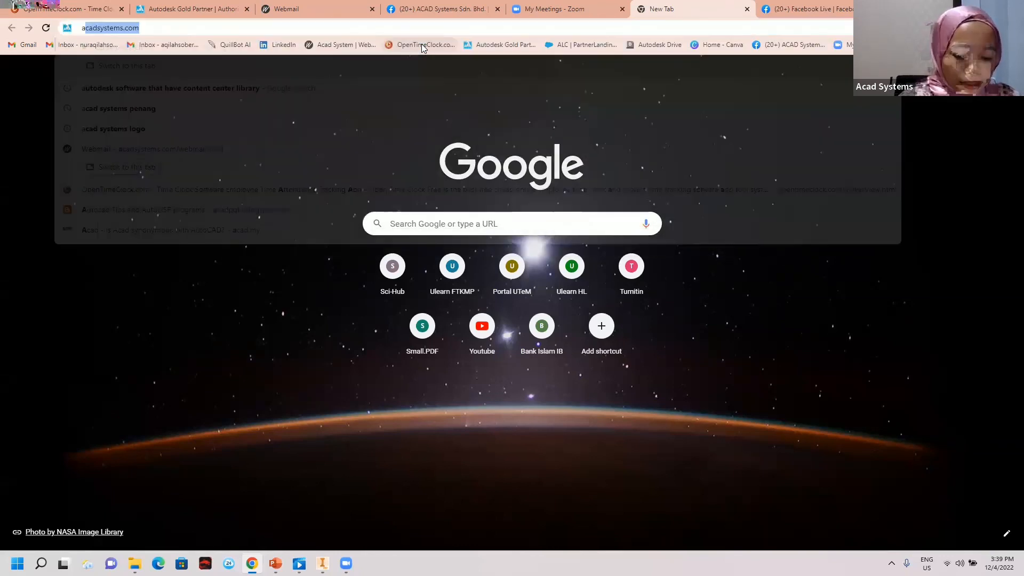
pyautogui.write('cads')
pyautogui.press('Return')
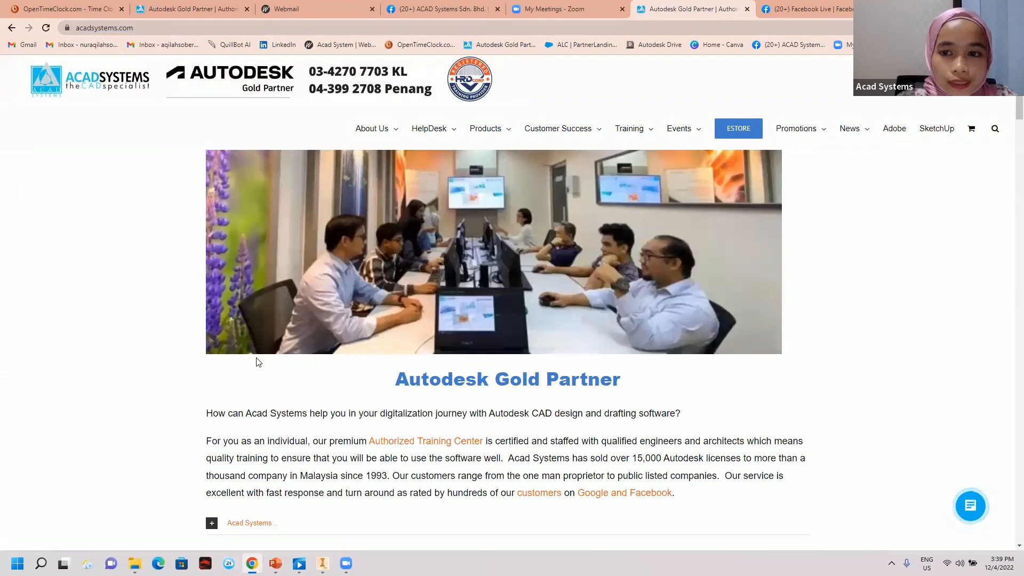
# Step: Close the customer review pop-up and look through the homepage's promotions, events and products sections down to the contact details
pyautogui.scroll(-3, 366, 297)
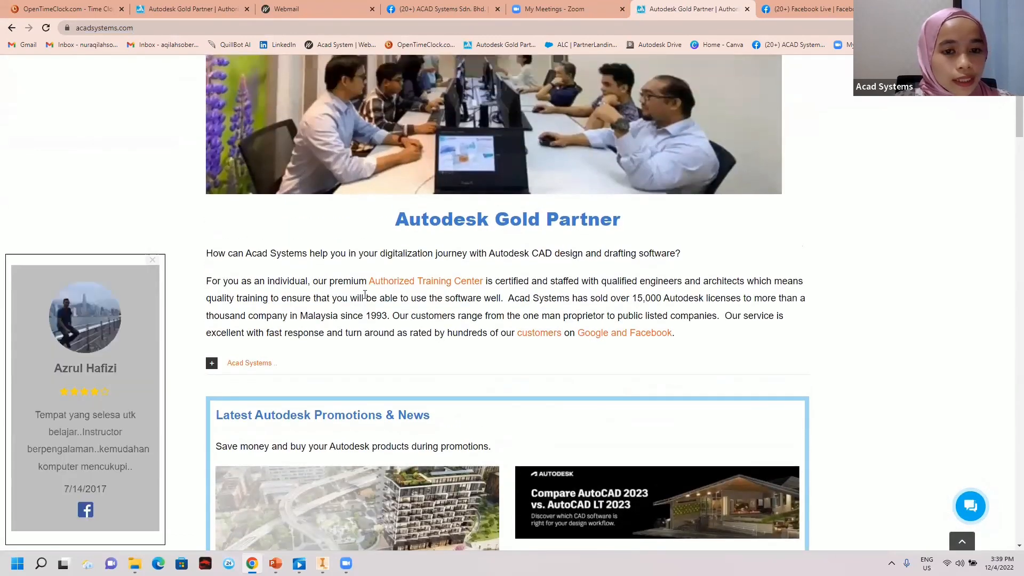
pyautogui.click(153, 262)
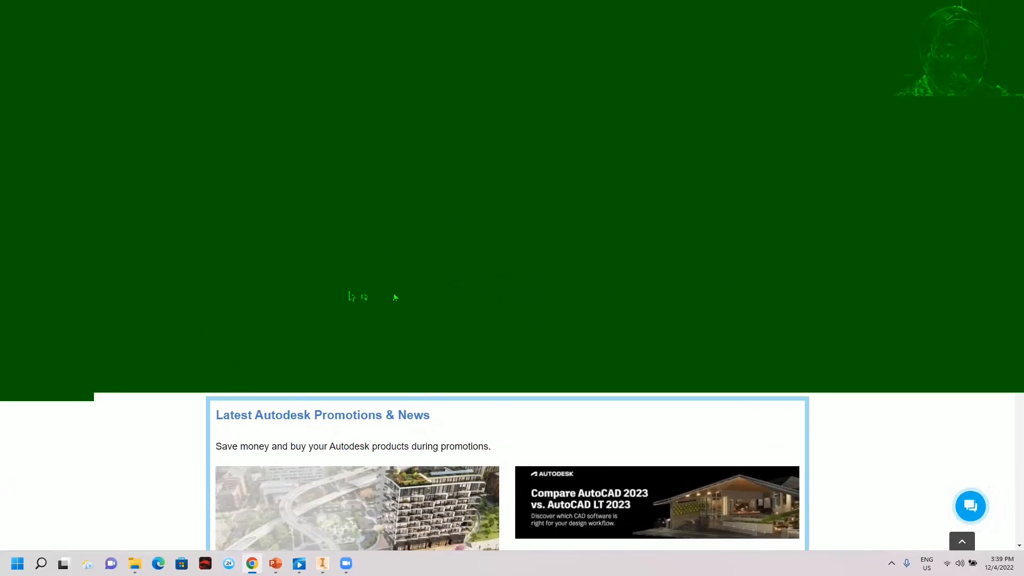
pyautogui.scroll(-2, 395, 297)
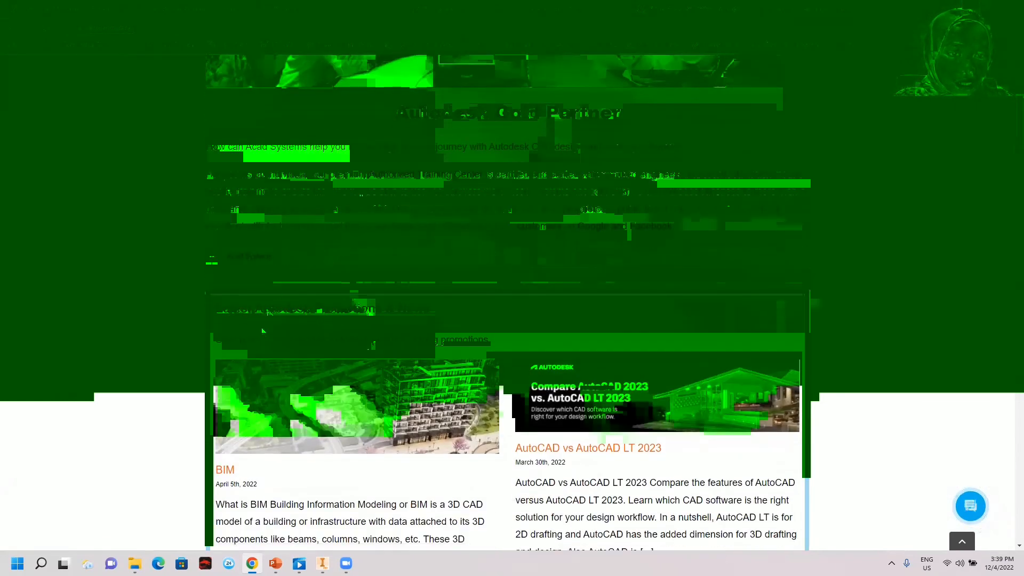
pyautogui.scroll(-3, 263, 331)
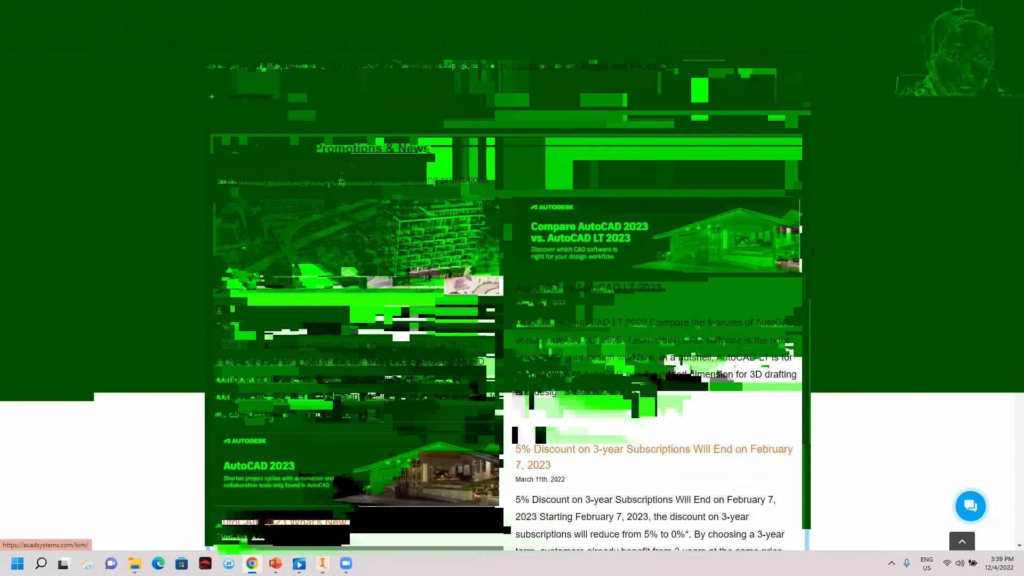
pyautogui.scroll(-2, 545, 427)
pyautogui.scroll(-2, 354, 193)
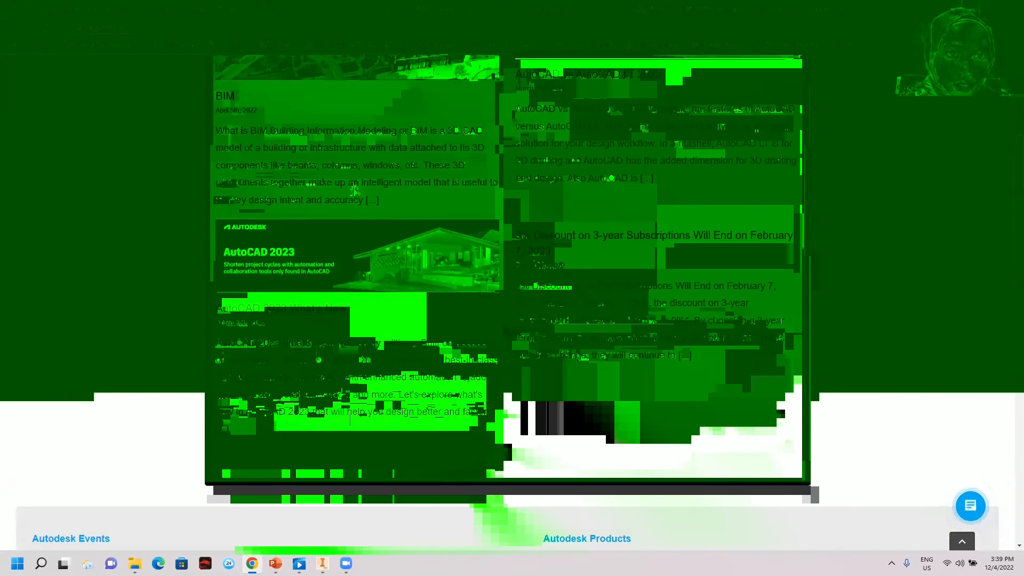
pyautogui.scroll(-1, 355, 193)
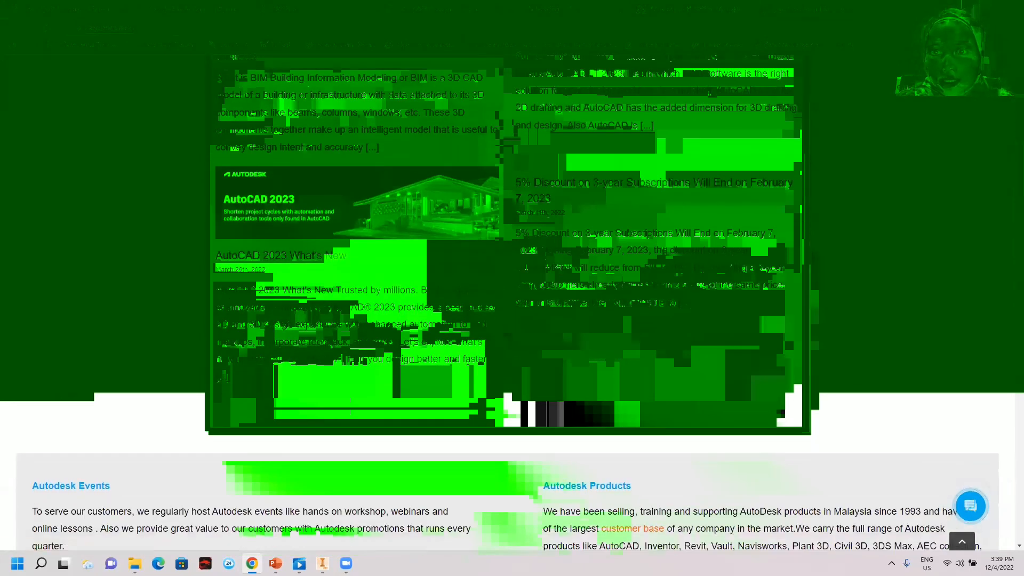
pyautogui.scroll(-4, 478, 321)
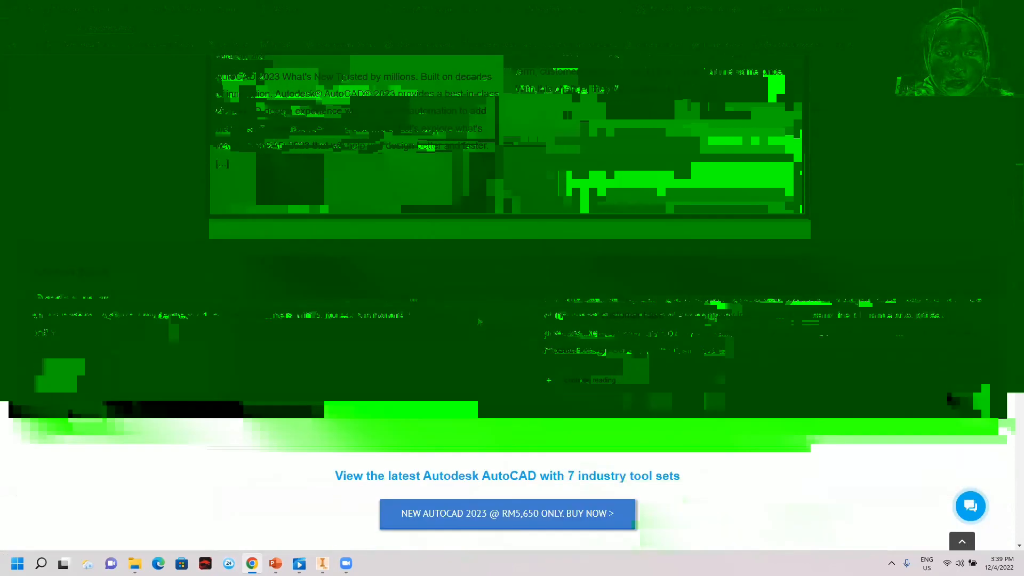
pyautogui.scroll(-8, 478, 321)
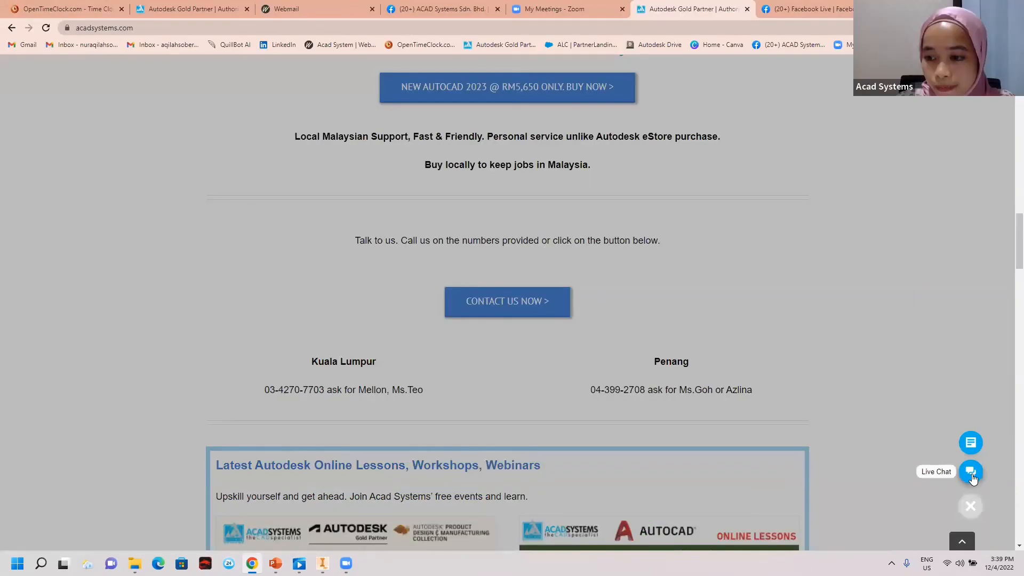
# Step: View the website's live chat window and its enquiry form, closing each without sending anything
pyautogui.click(969, 471)
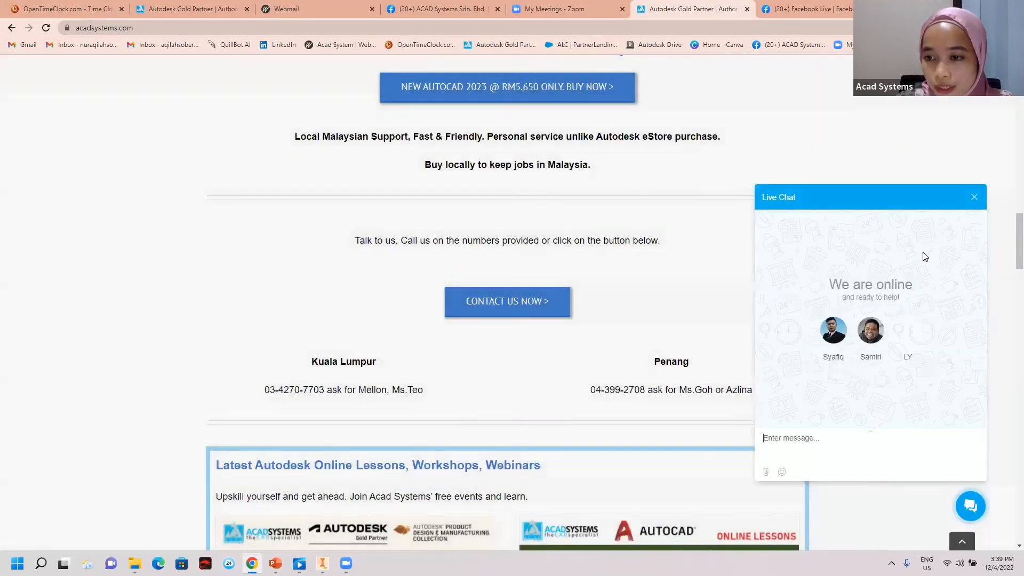
pyautogui.click(973, 198)
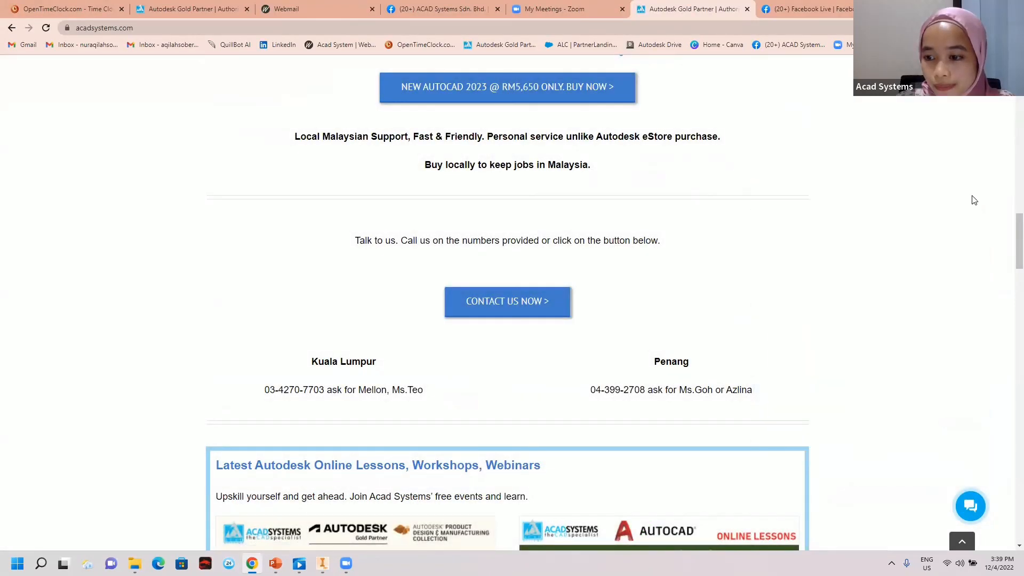
pyautogui.click(970, 505)
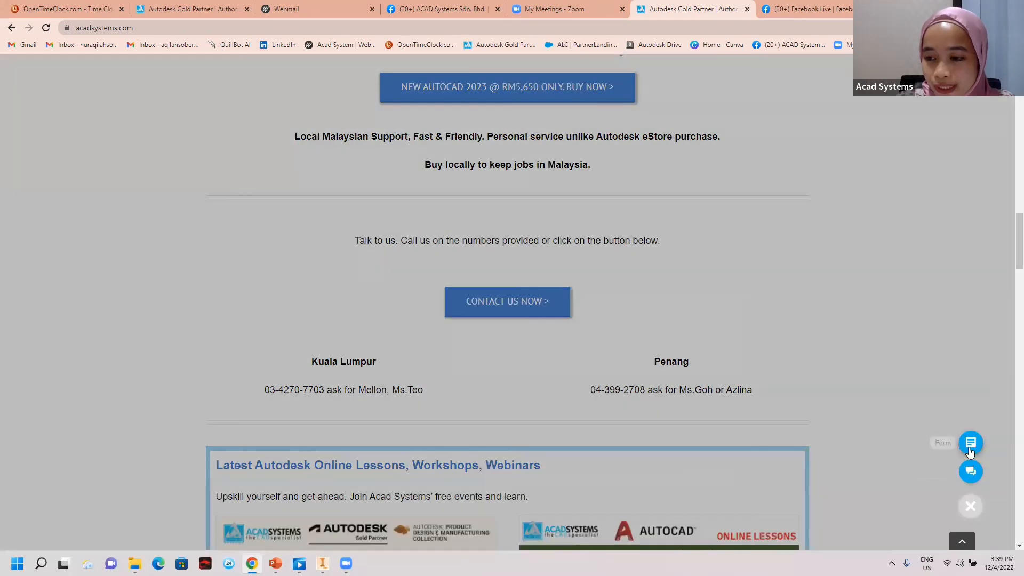
pyautogui.click(970, 444)
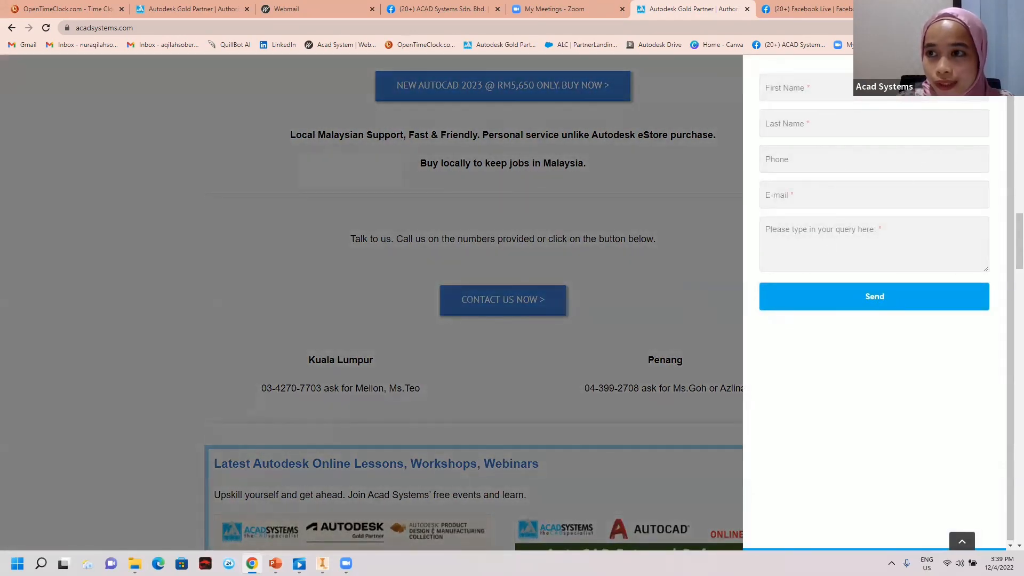
pyautogui.click(647, 155)
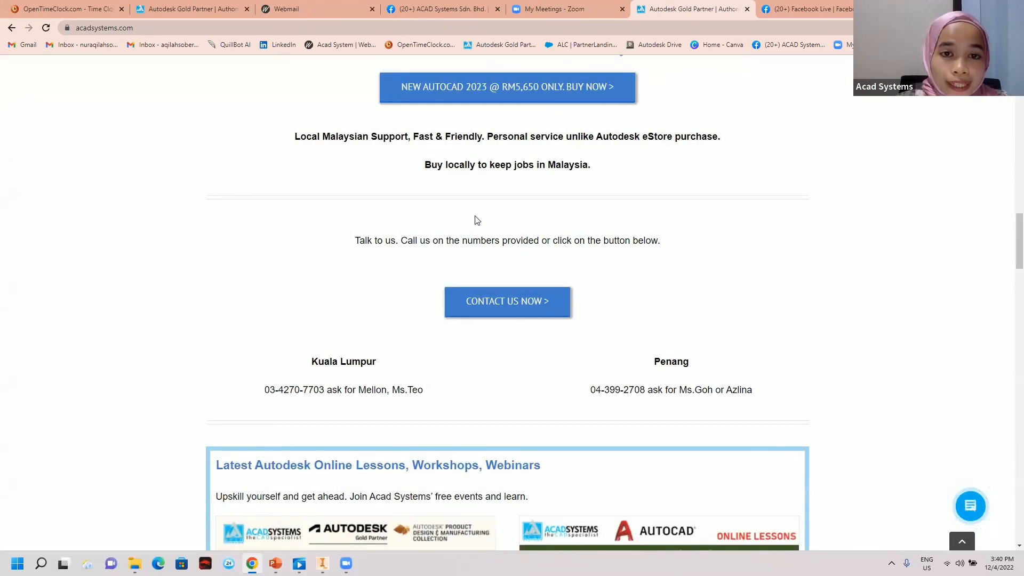
# Step: Examine the Inventor and AutoCAD entries under Latest Autodesk Online Lessons, Workshops, Webinars on the homepage
pyautogui.scroll(-4, 398, 326)
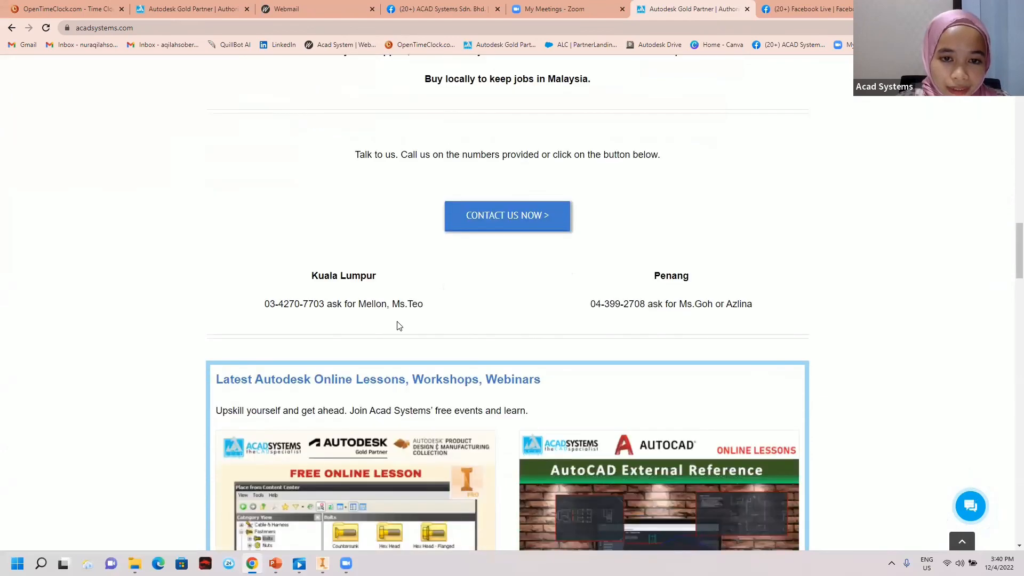
pyautogui.scroll(-3, 398, 326)
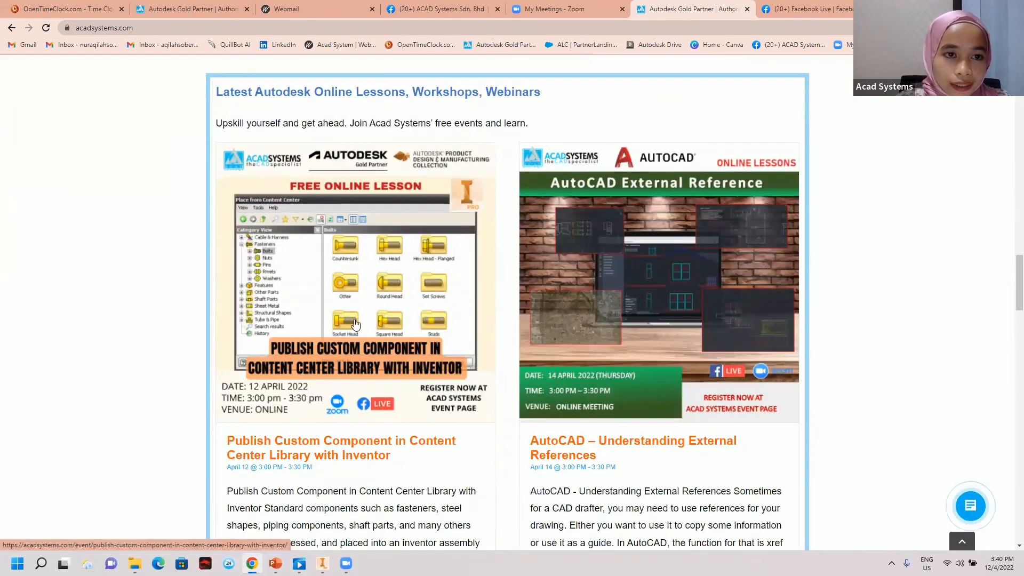
pyautogui.scroll(2, 355, 325)
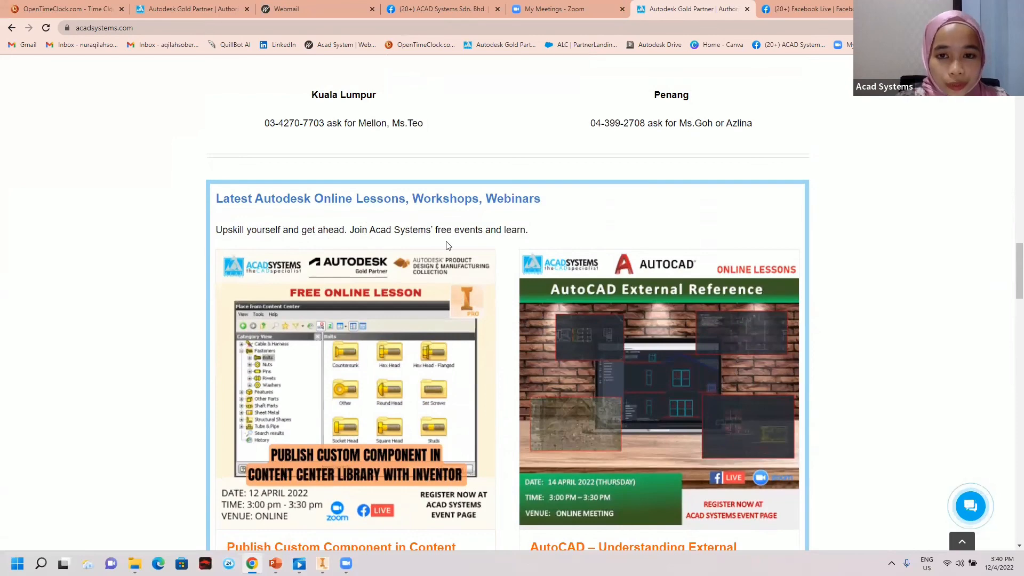
pyautogui.scroll(-2, 447, 246)
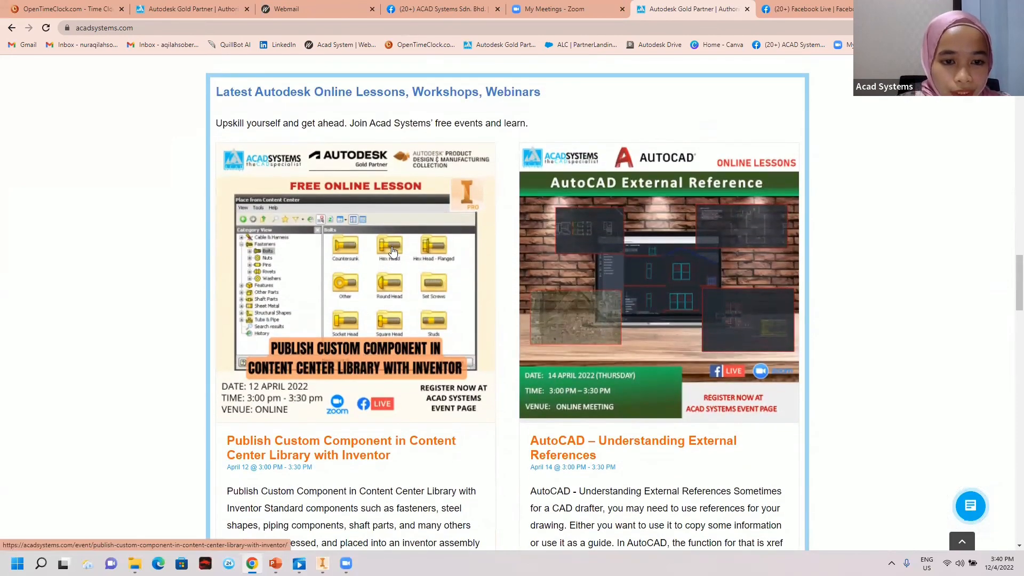
pyautogui.scroll(-2, 392, 250)
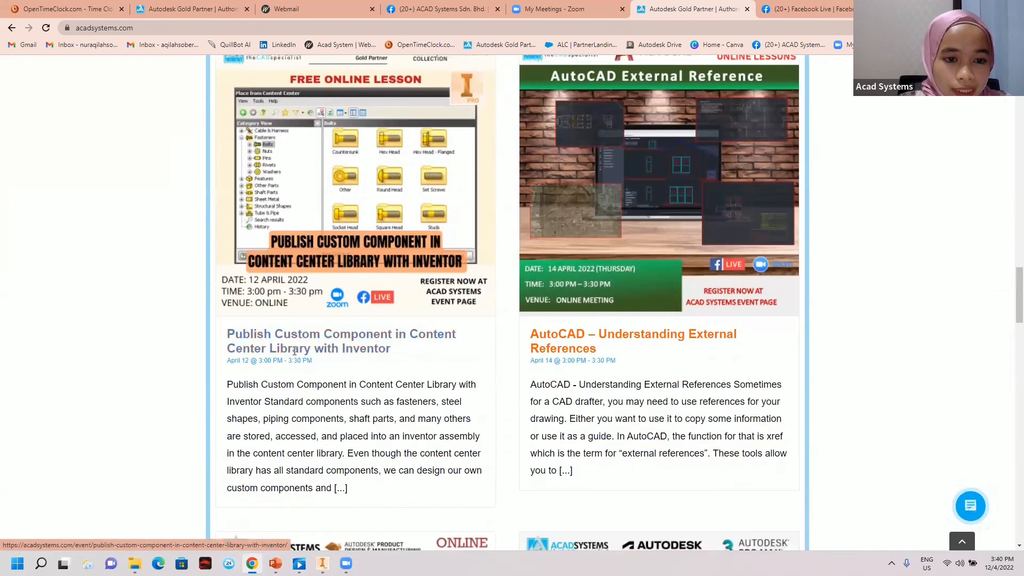
pyautogui.scroll(-2, 582, 328)
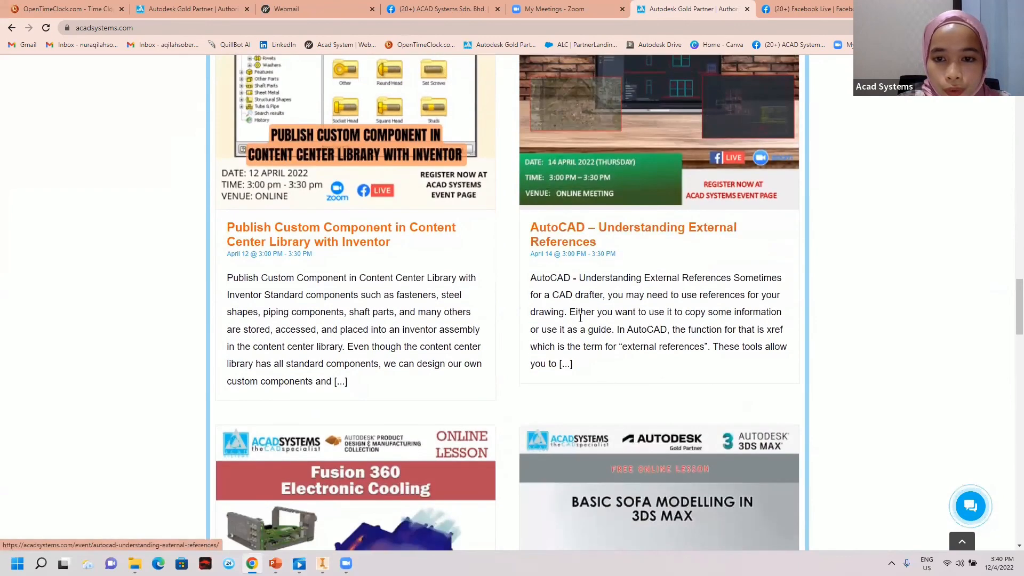
pyautogui.scroll(1, 554, 291)
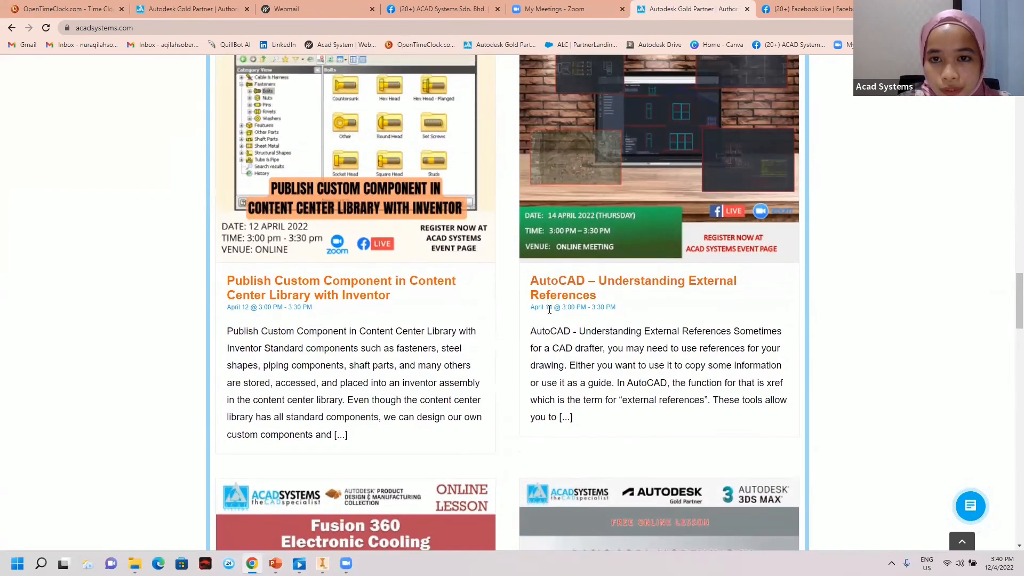
pyautogui.scroll(2, 551, 304)
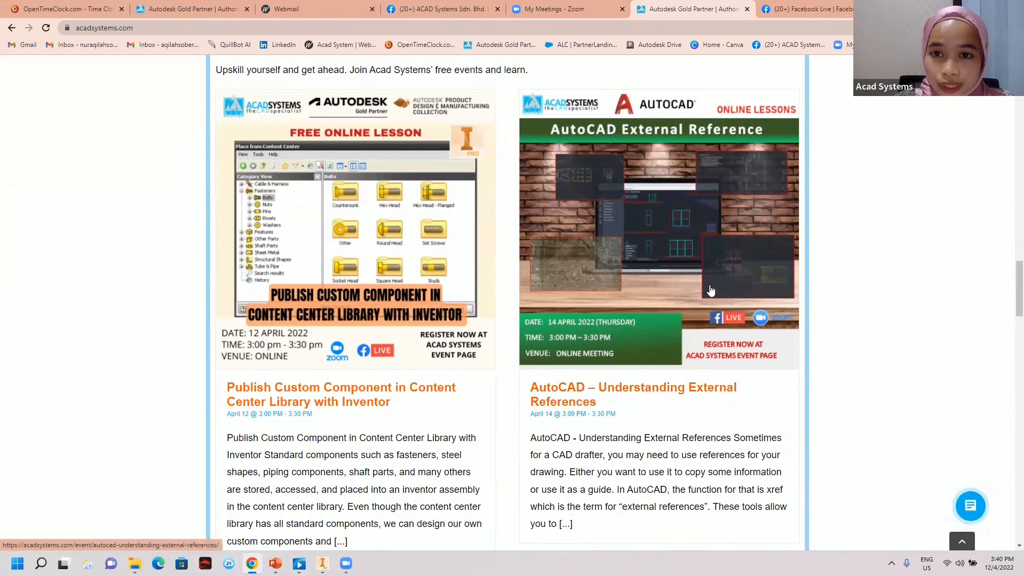
# Step: Open the AutoCAD – Understanding External References event page and view its RSVP section and event details
pyautogui.click(626, 210)
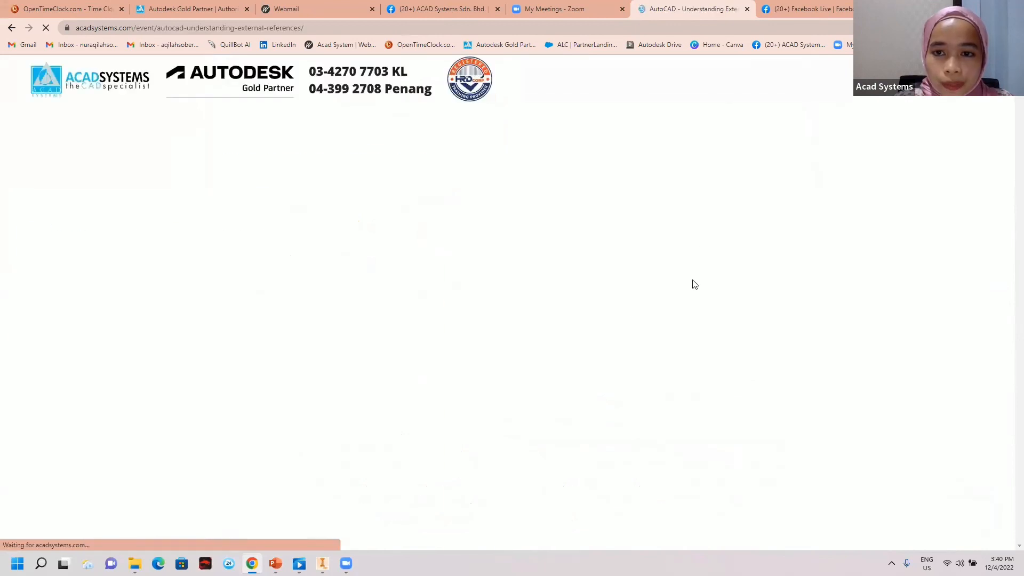
pyautogui.scroll(-4, 249, 312)
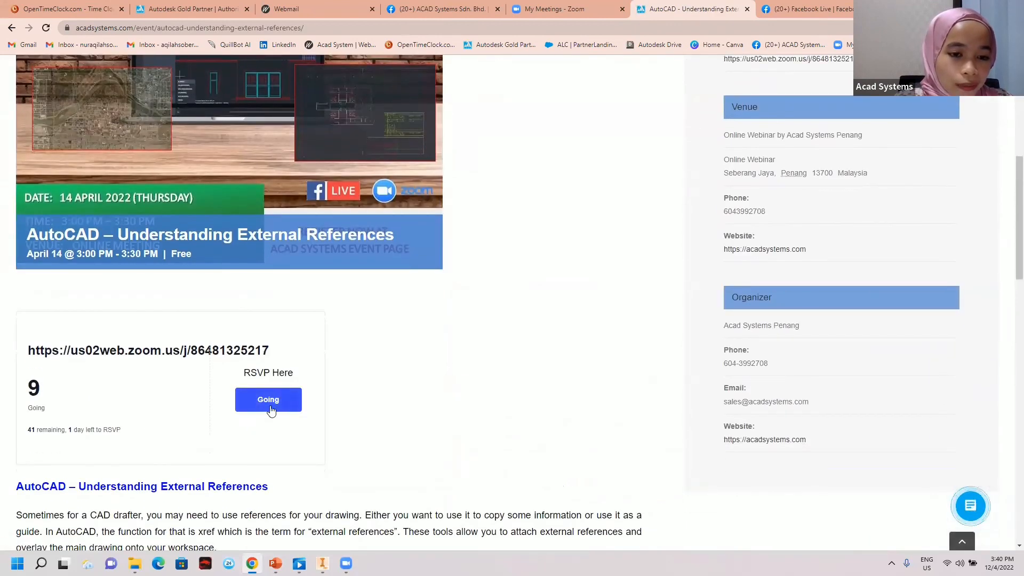
pyautogui.scroll(2, 178, 426)
pyautogui.scroll(6, 177, 426)
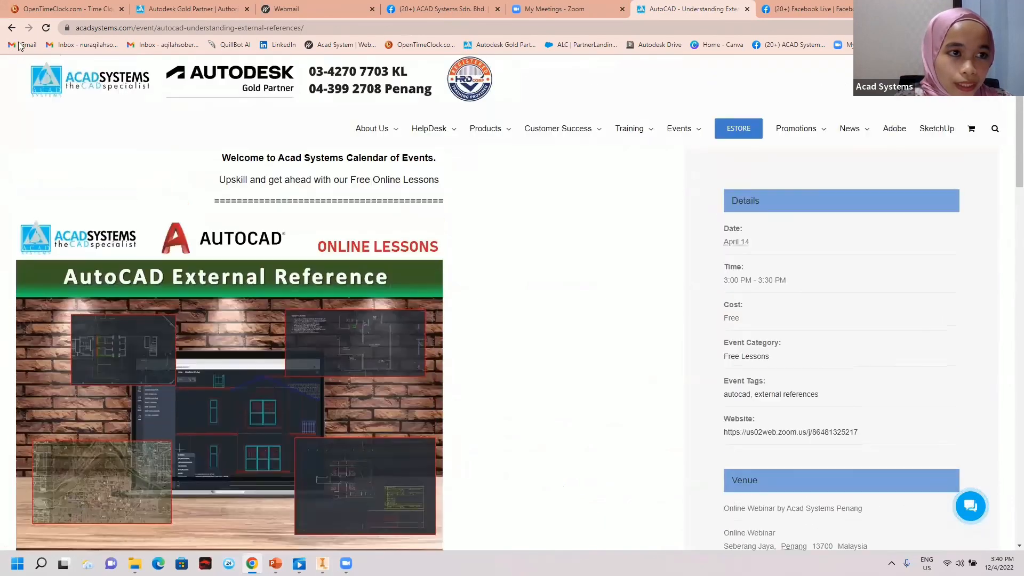
# Step: Return to the Acad Systems homepage and look through it to the 2022 online training schedule and the footer's social links
pyautogui.click(38, 63)
pyautogui.scroll(-5, 464, 416)
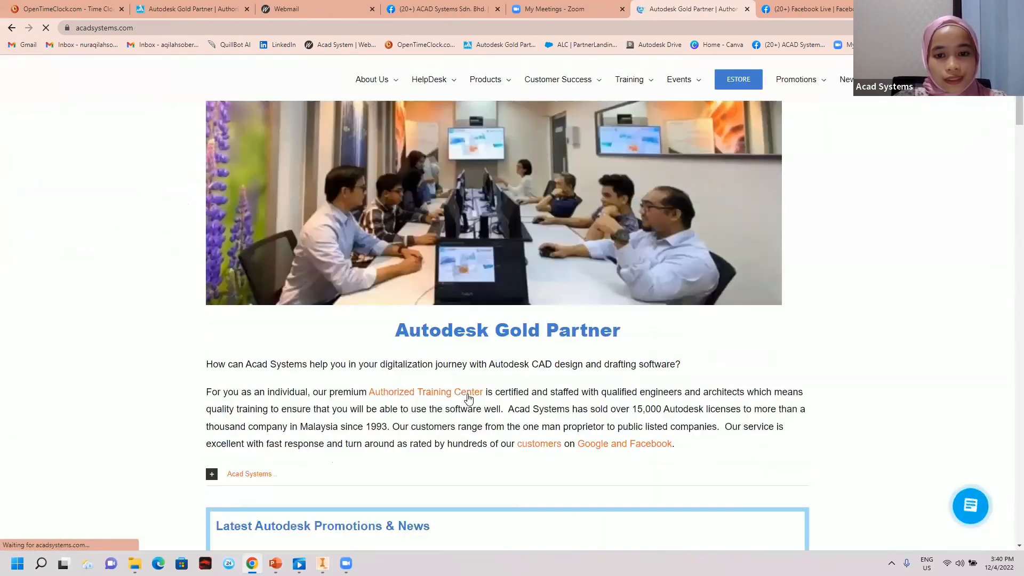
pyautogui.scroll(-15, 450, 399)
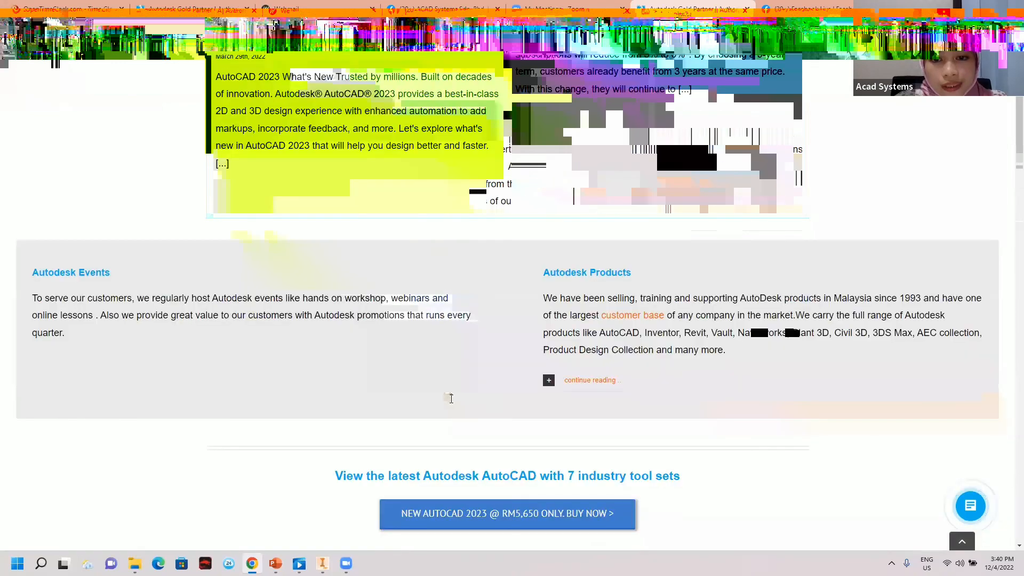
pyautogui.scroll(-13, 451, 399)
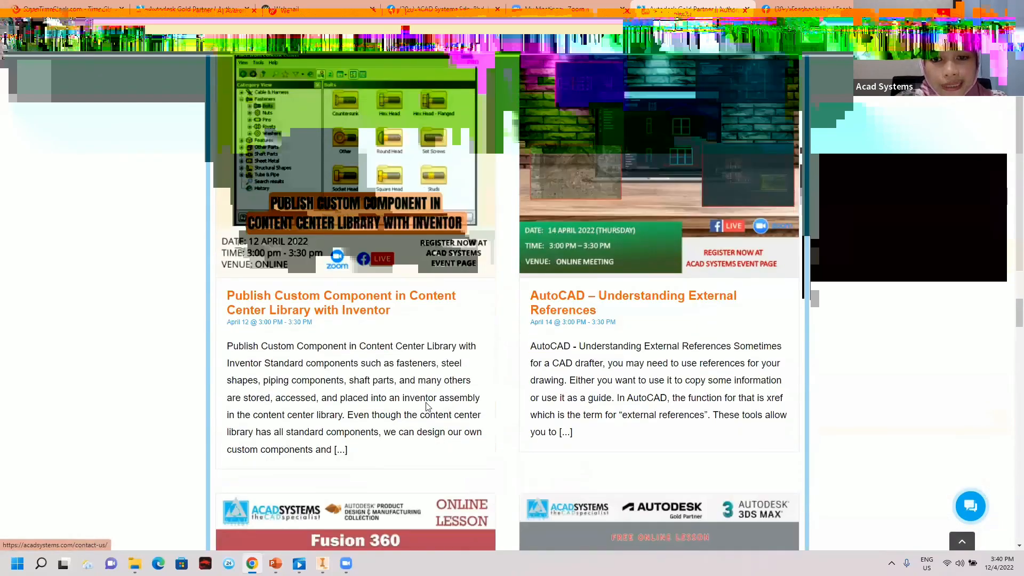
pyautogui.scroll(-15, 342, 395)
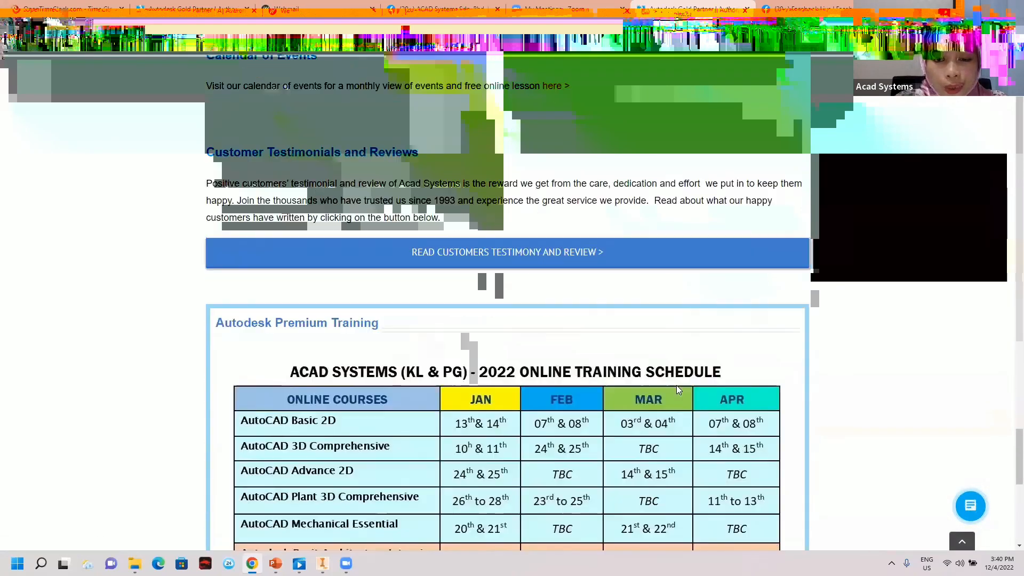
pyautogui.scroll(-5, 676, 387)
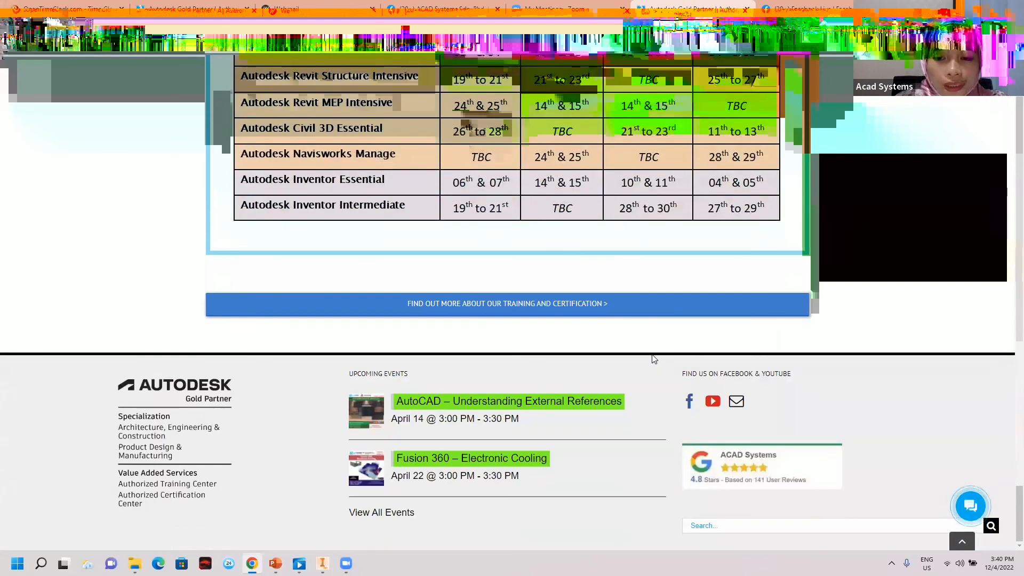
# Step: Open the Acad Systems YouTube channel from the website footer and browse its uploads and AutoCAD lesson playlist
pyautogui.click(713, 404)
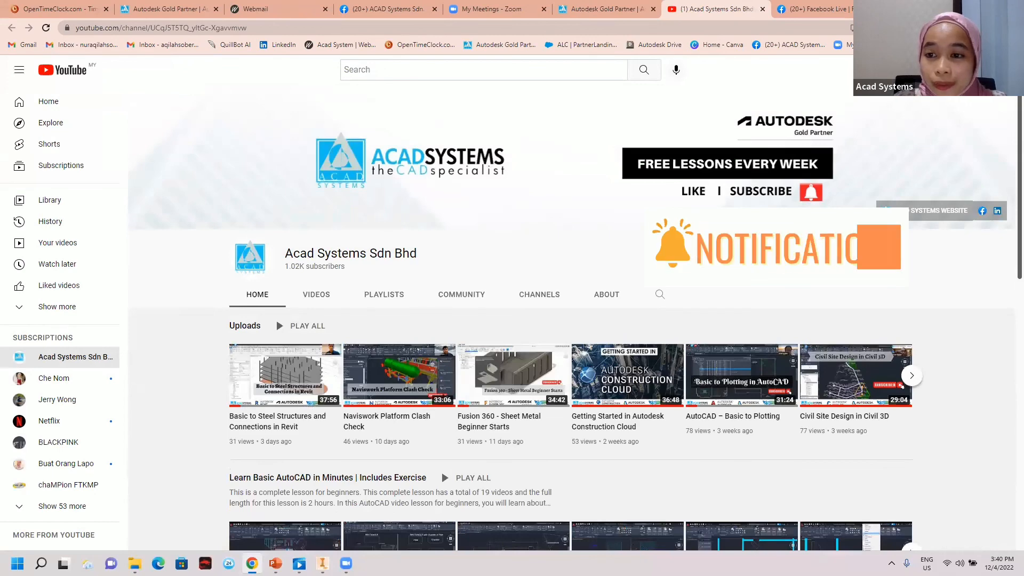
pyautogui.scroll(-2, 579, 263)
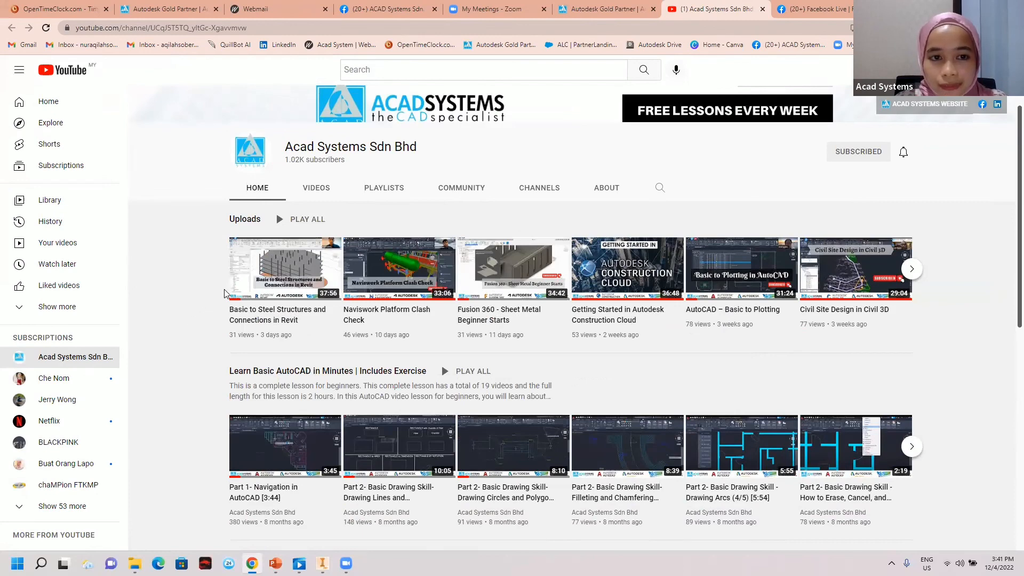
pyautogui.scroll(2, 687, 176)
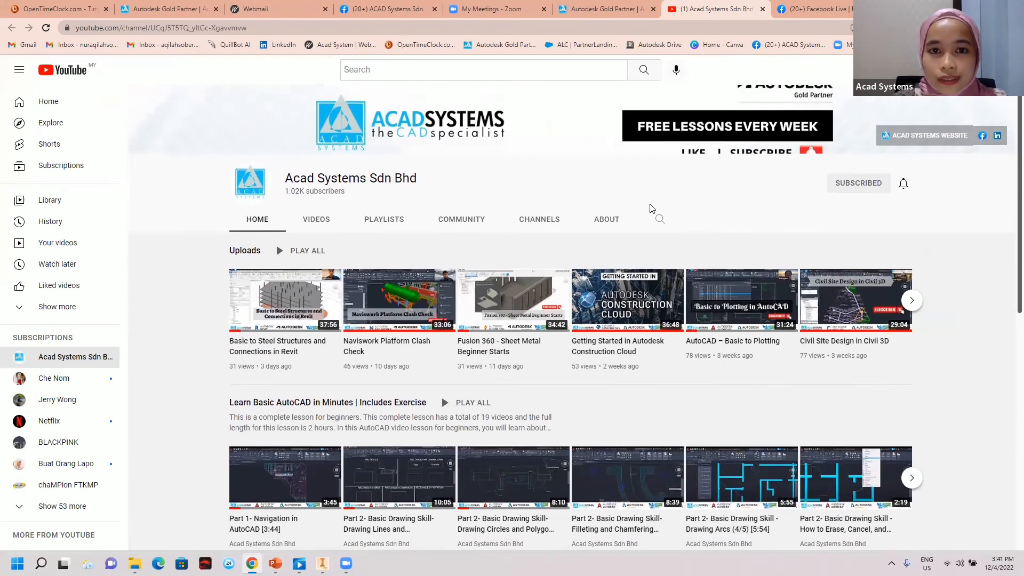